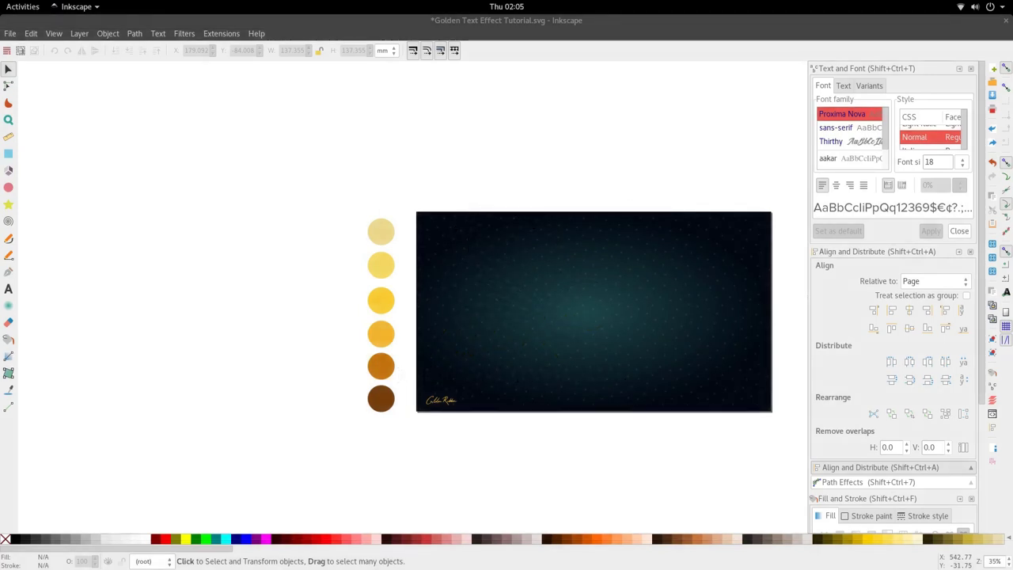
Step: Put away the Text and Font dialog
{"action": "left_click", "coordinate": [960, 68]}
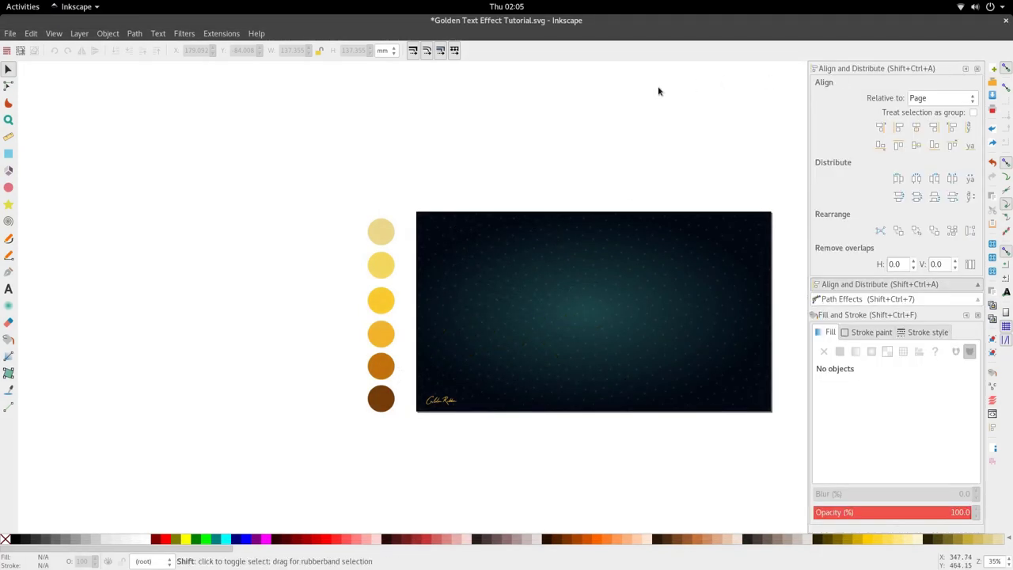
{"action": "scroll", "coordinate": [657, 90], "scroll_direction": "right", "scroll_amount": 1}
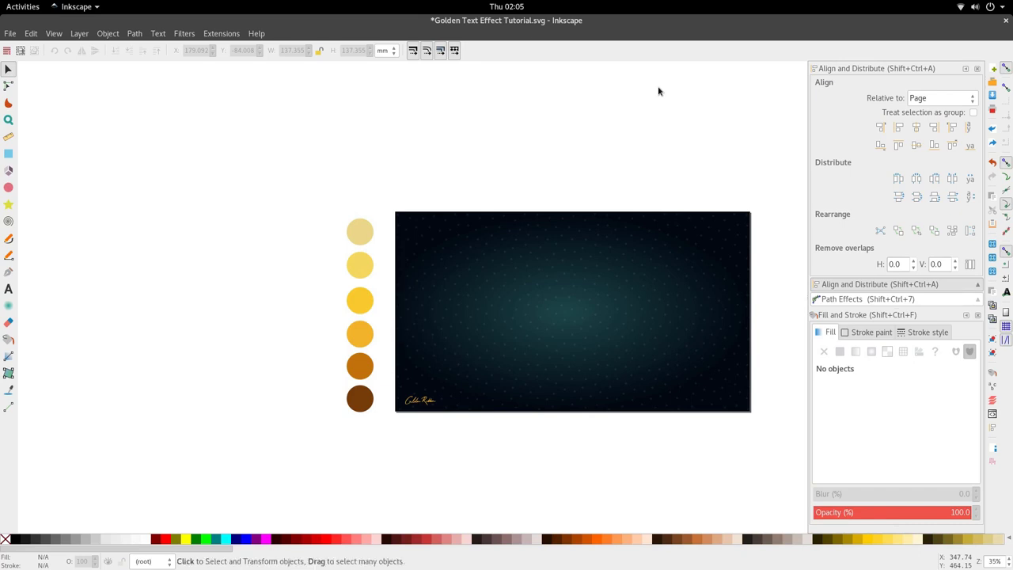
{"action": "scroll", "coordinate": [658, 90], "scroll_direction": "right", "scroll_amount": 5}
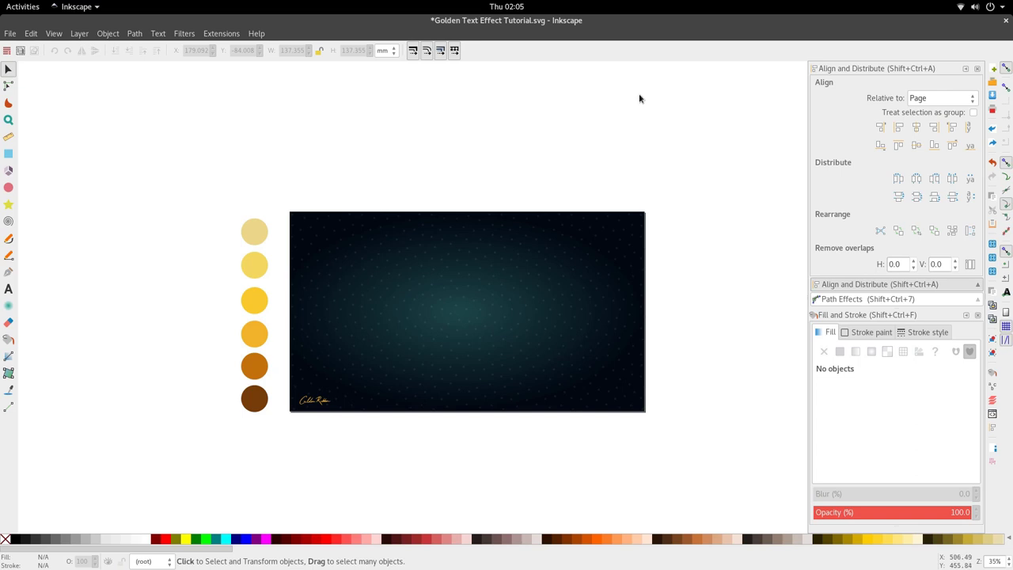
Step: Examine the background's polka-dot overlay up close, including its pattern fill, and shift it downward to expose the layer underneath
{"action": "left_click_drag", "start_coordinate": [195, 221], "coordinate": [273, 459]}
{"action": "left_click", "coordinate": [321, 463]}
{"action": "left_click", "coordinate": [446, 323]}
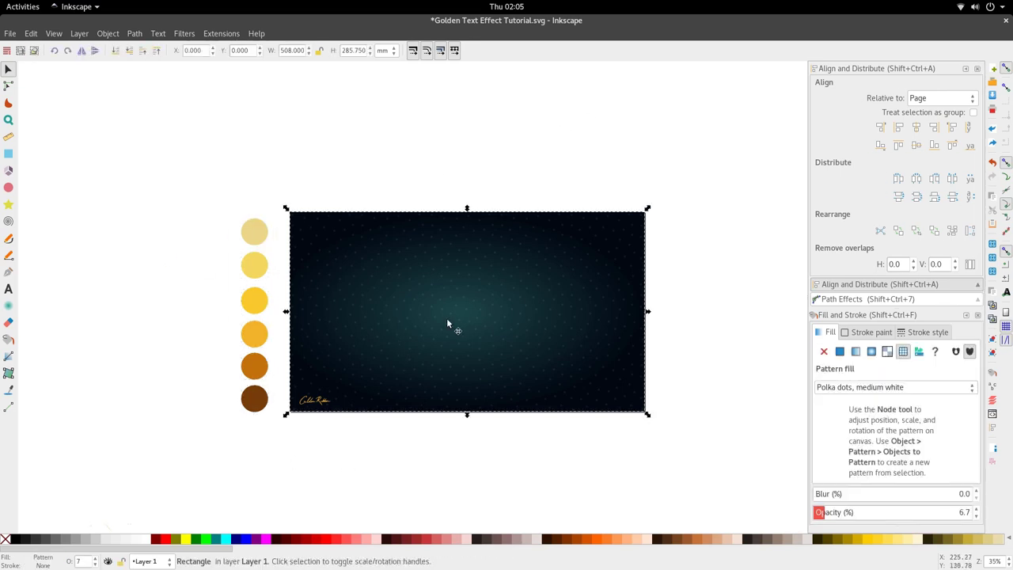
{"action": "scroll", "coordinate": [605, 250], "scroll_direction": "up", "scroll_amount": 4, "text": "ctrl"}
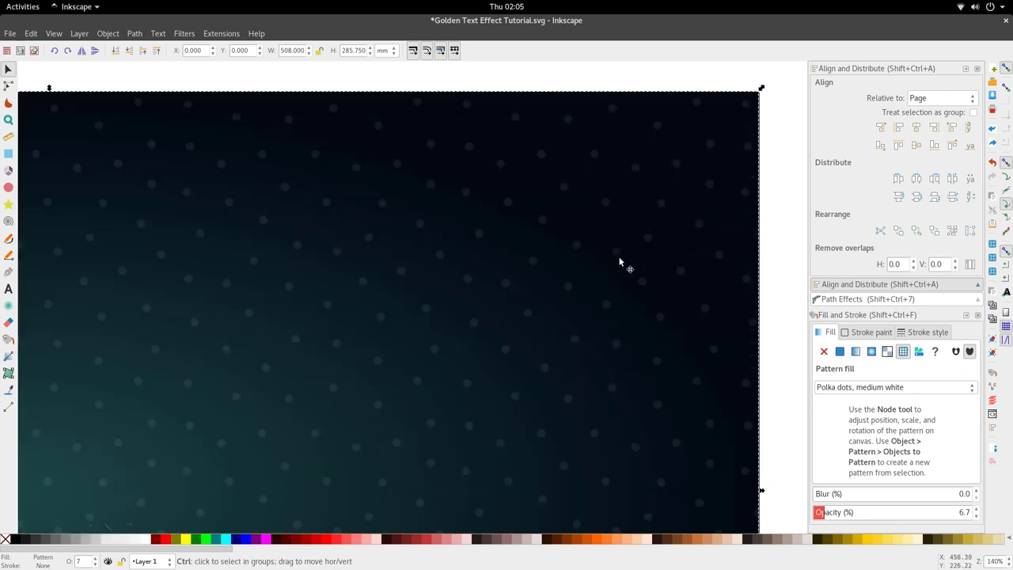
{"action": "scroll", "coordinate": [619, 263], "scroll_direction": "down", "scroll_amount": 4, "text": "ctrl"}
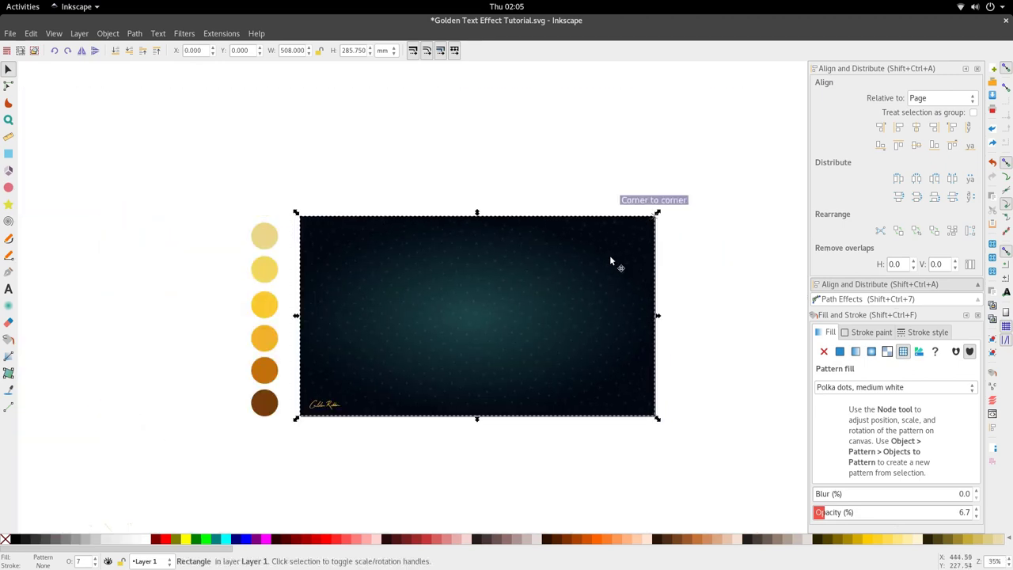
{"action": "scroll", "coordinate": [622, 258], "scroll_direction": "up", "scroll_amount": 1, "text": "ctrl"}
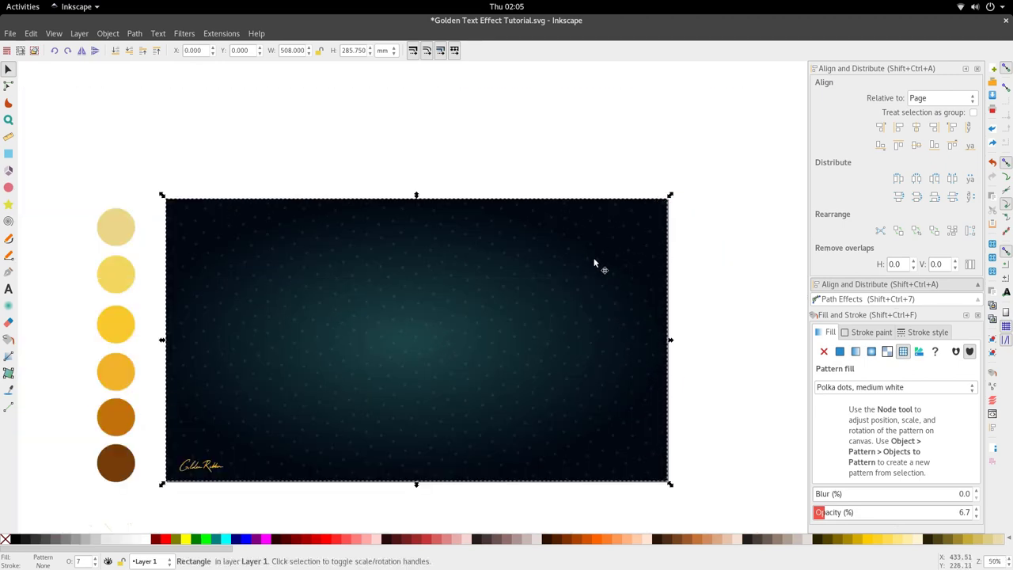
{"action": "left_click_drag", "start_coordinate": [620, 255], "coordinate": [620, 295]}
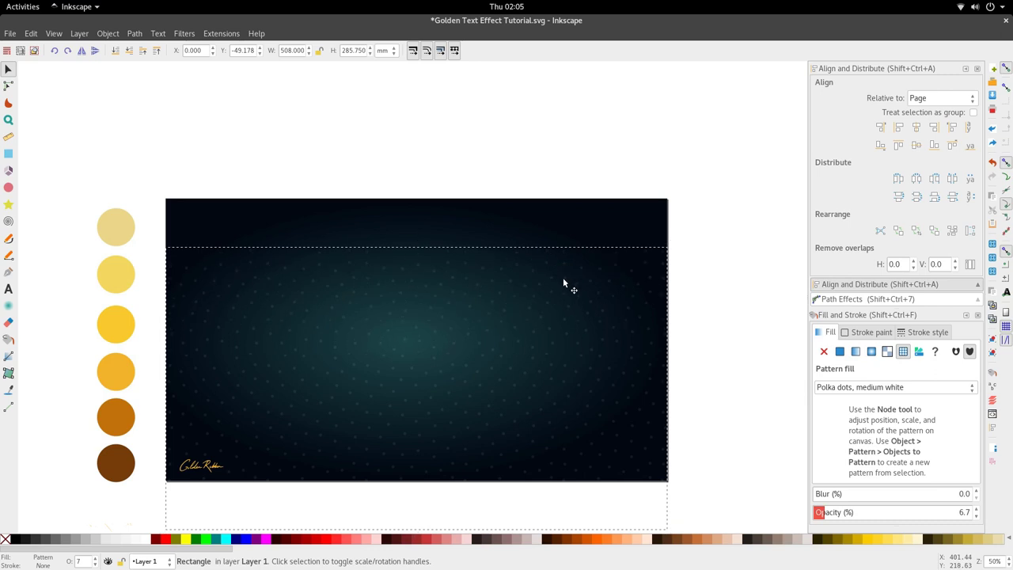
Step: Select the background rectangle beneath the polka-dot overlay and examine its radial gradient fill
{"action": "left_click", "coordinate": [563, 236], "text": "alt"}
{"action": "scroll", "coordinate": [564, 236], "scroll_direction": "down", "scroll_amount": 2, "text": "ctrl"}
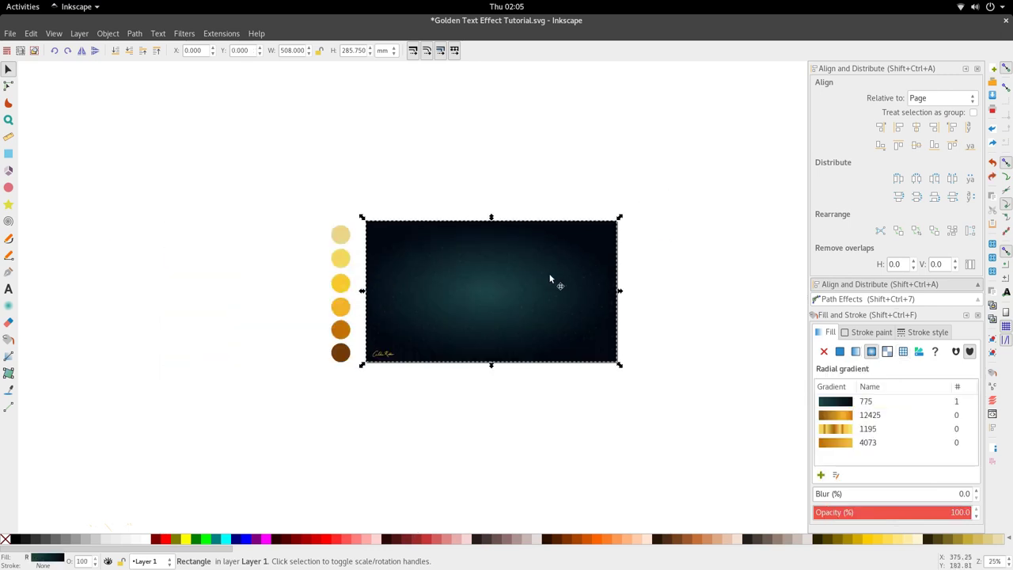
{"action": "scroll", "coordinate": [551, 279], "scroll_direction": "up", "scroll_amount": 1, "text": "ctrl"}
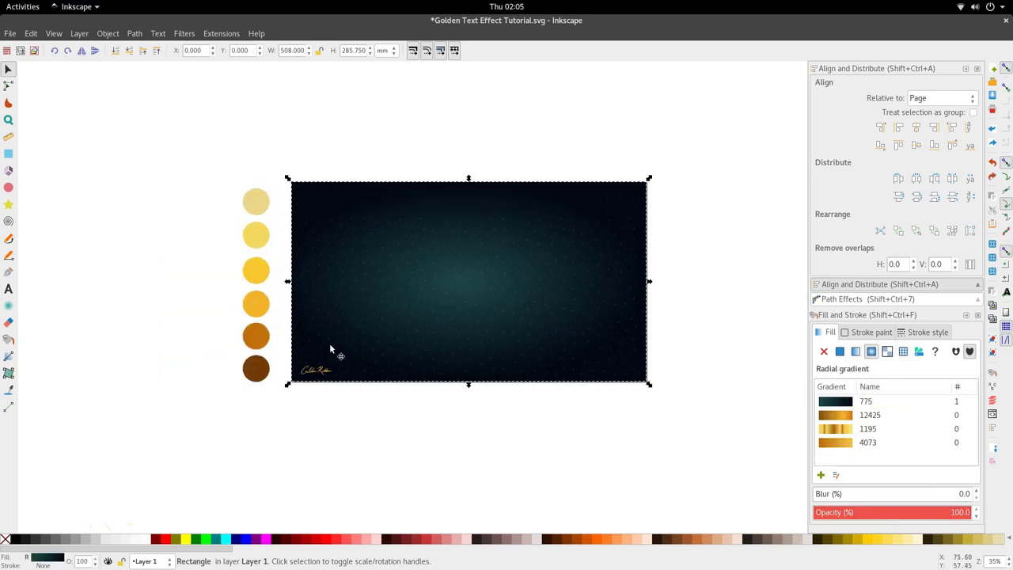
{"action": "scroll", "coordinate": [494, 286], "scroll_direction": "left", "scroll_amount": 1}
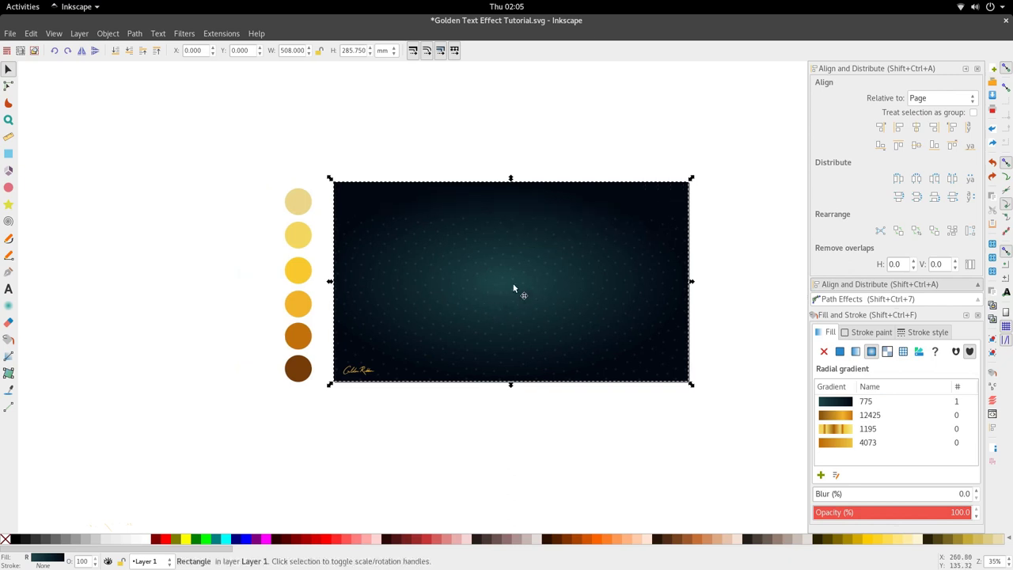
{"action": "scroll", "coordinate": [549, 295], "scroll_direction": "left", "scroll_amount": 1}
{"action": "scroll", "coordinate": [556, 273], "scroll_direction": "down", "scroll_amount": 1}
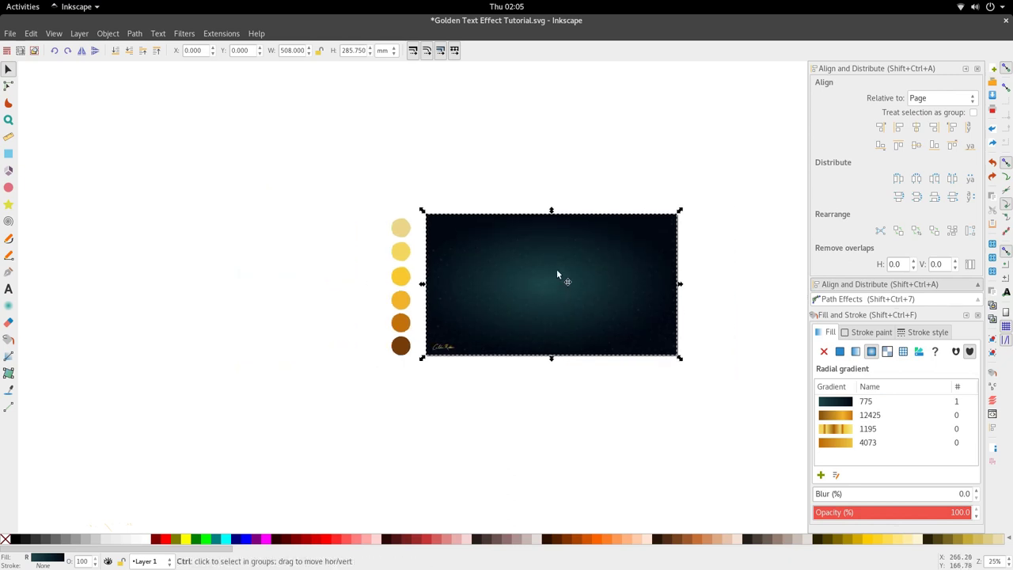
{"action": "scroll", "coordinate": [556, 267], "scroll_direction": "up", "scroll_amount": 2}
{"action": "scroll", "coordinate": [530, 259], "scroll_direction": "down", "scroll_amount": 2}
{"action": "scroll", "coordinate": [524, 255], "scroll_direction": "up", "scroll_amount": 1}
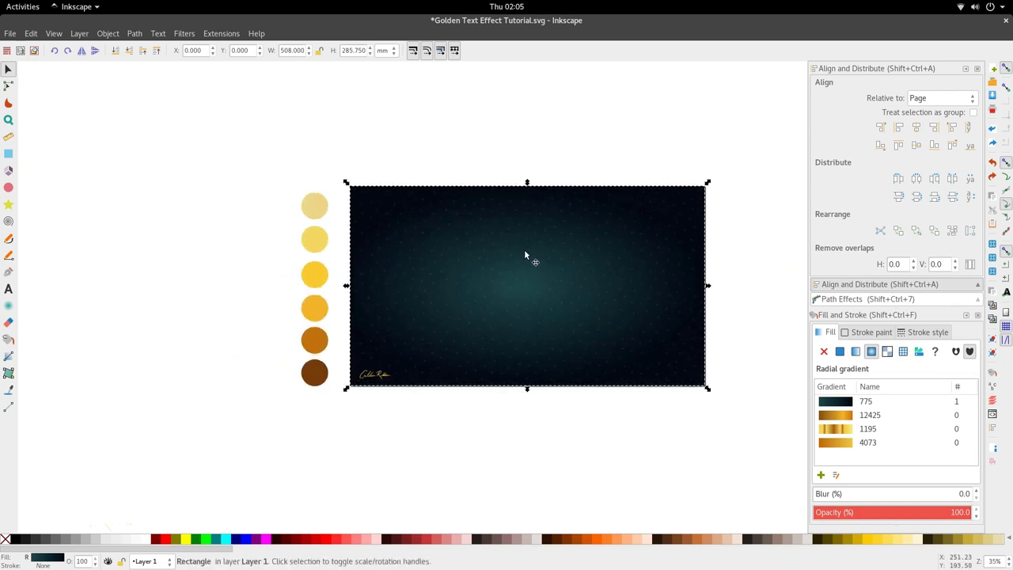
{"action": "left_click", "coordinate": [9, 289]}
{"action": "left_click_drag", "start_coordinate": [439, 253], "coordinate": [609, 327]}
{"action": "scroll", "coordinate": [504, 283], "scroll_direction": "up", "scroll_amount": 2}
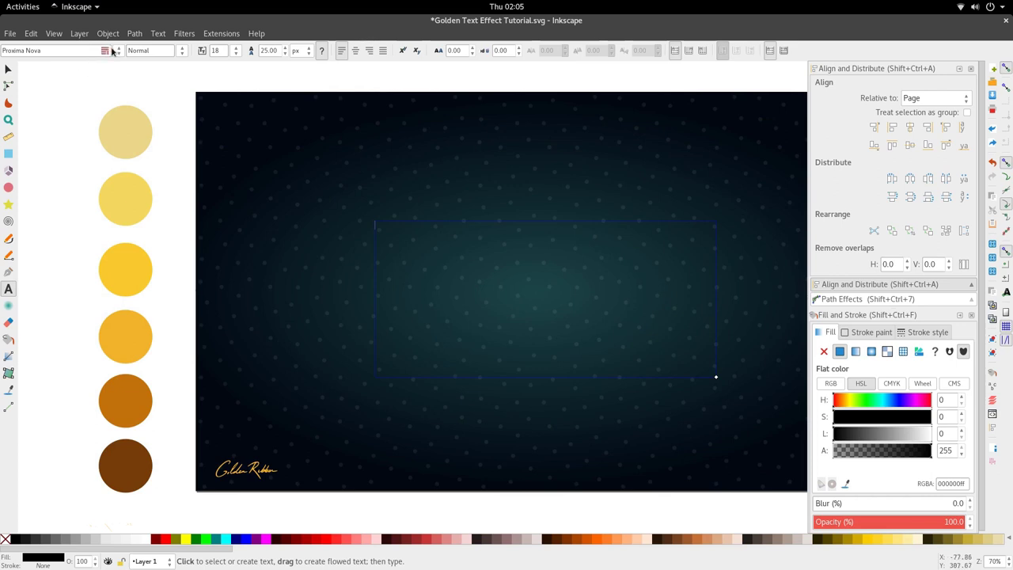
{"action": "left_click_drag", "start_coordinate": [52, 51], "coordinate": [1, 55]}
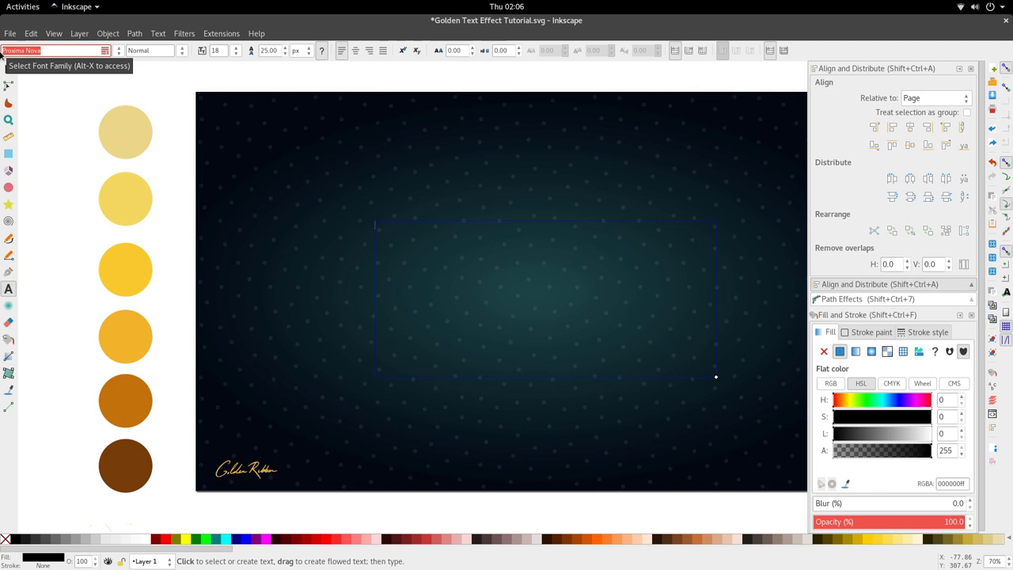
{"action": "type", "text": "thirth"}
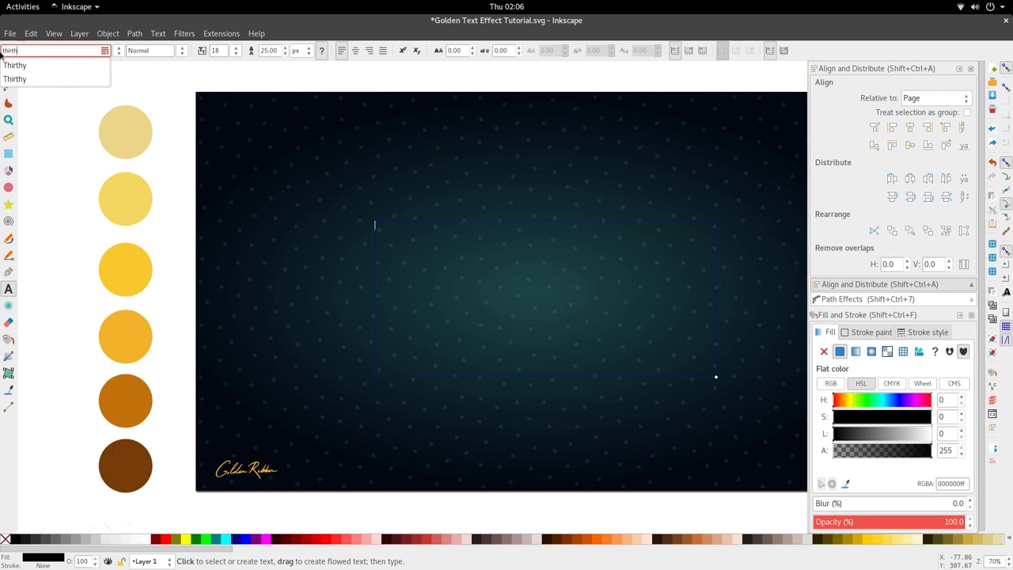
{"action": "left_click", "coordinate": [8, 65]}
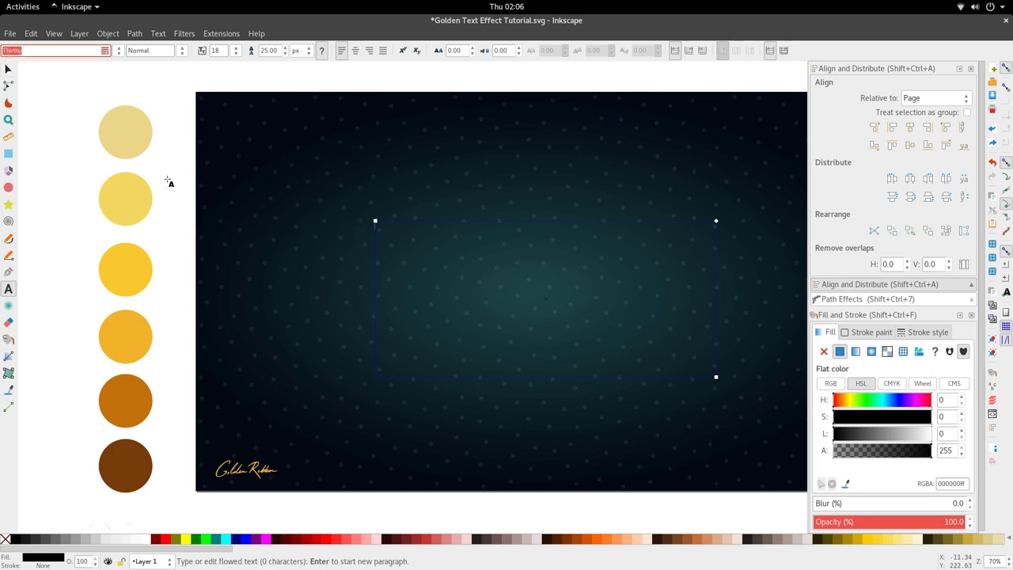
{"action": "left_click", "coordinate": [9, 68]}
{"action": "left_click", "coordinate": [8, 289]}
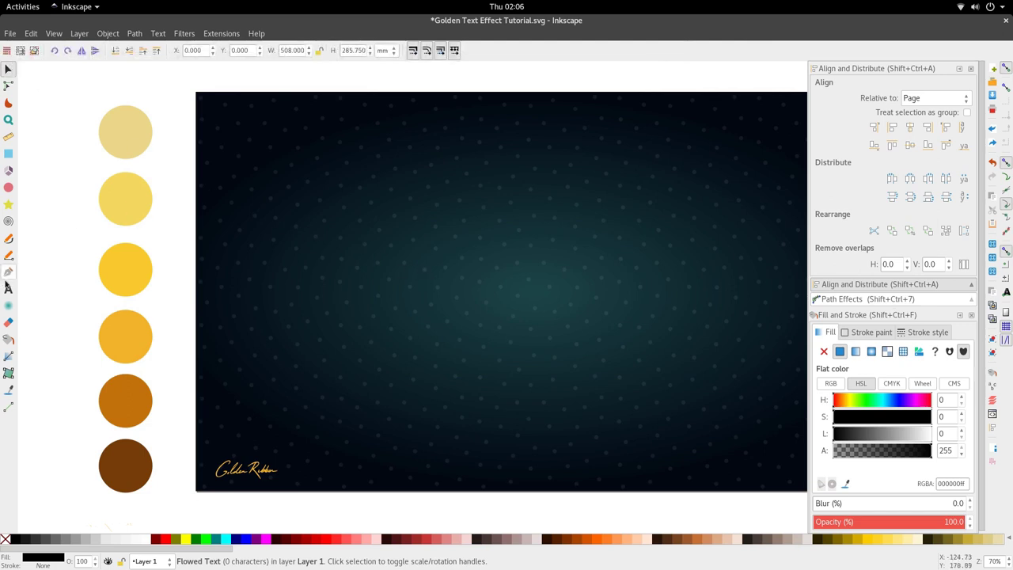
{"action": "left_click", "coordinate": [378, 271]}
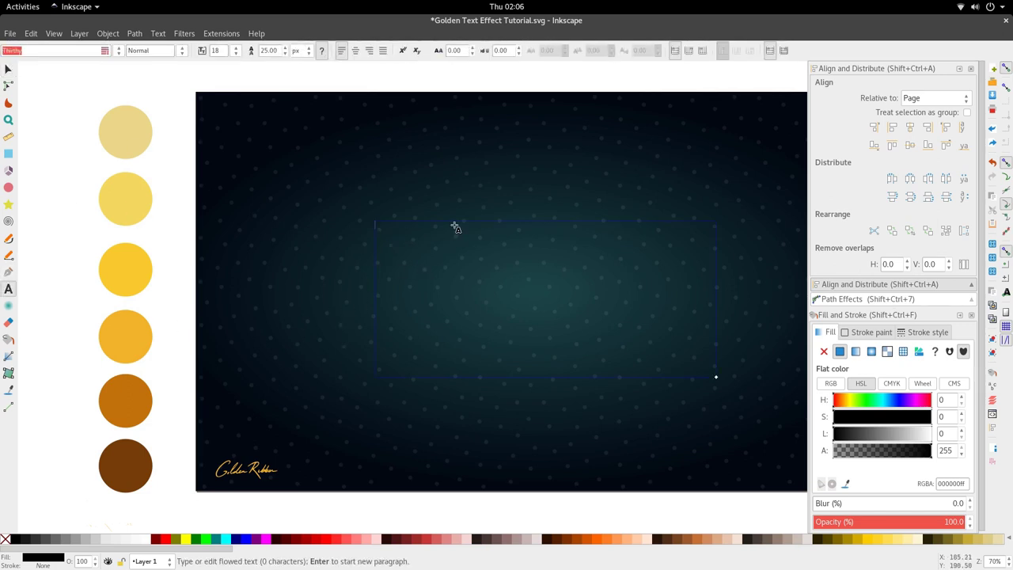
{"action": "key", "text": "Escape"}
{"action": "key", "text": "o"}
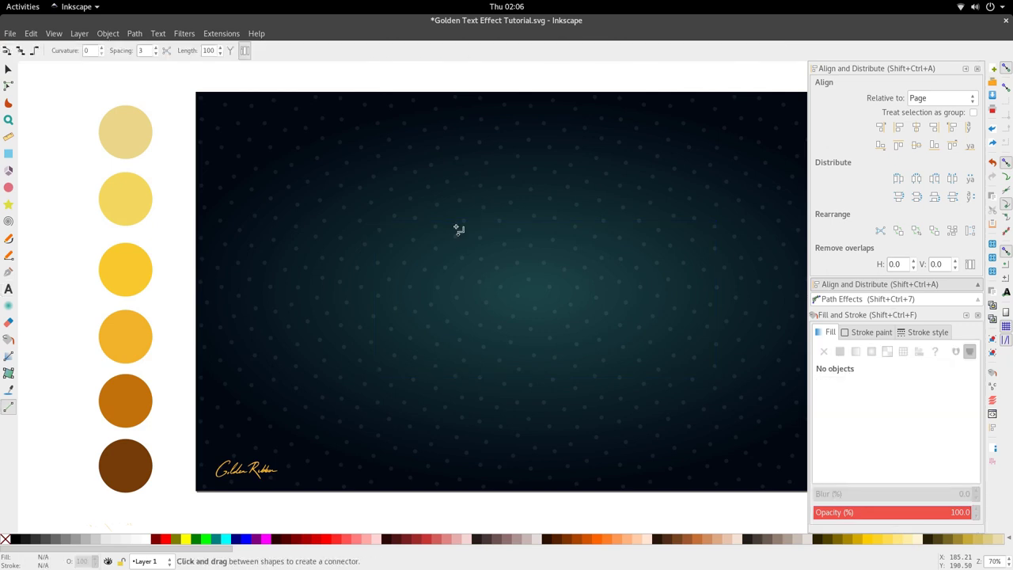
{"action": "left_click", "coordinate": [9, 305]}
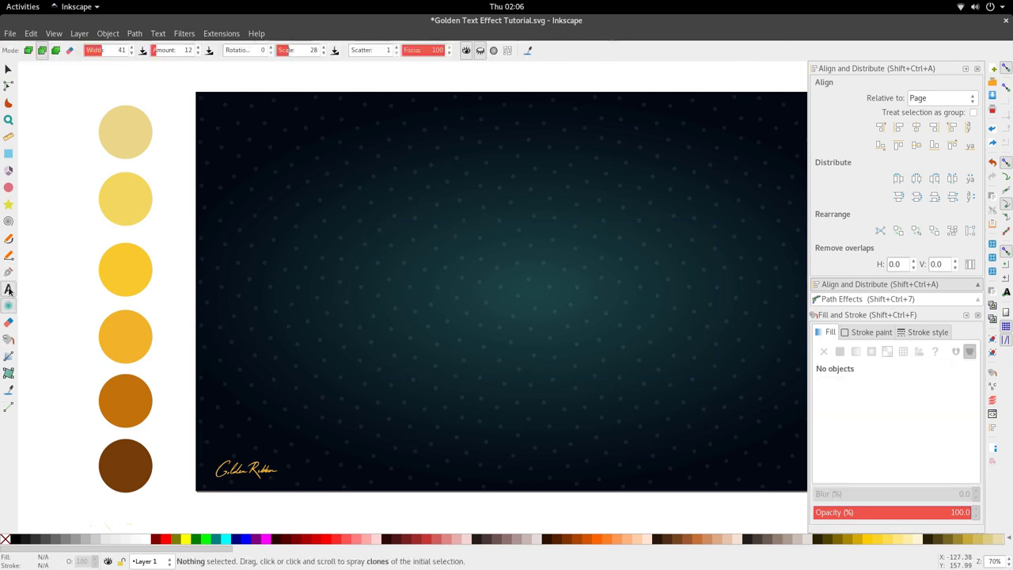
Step: Create a flowed text frame in the middle of the dark background and enter the word "Golden" in it
{"action": "left_click", "coordinate": [9, 290]}
{"action": "left_click_drag", "start_coordinate": [354, 234], "coordinate": [617, 359]}
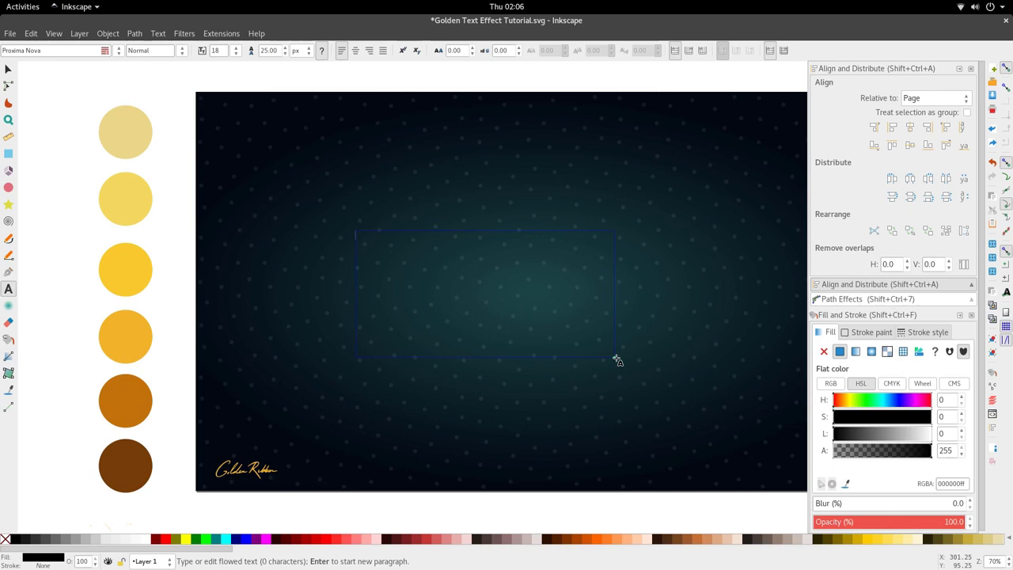
{"action": "type", "text": "Go"}
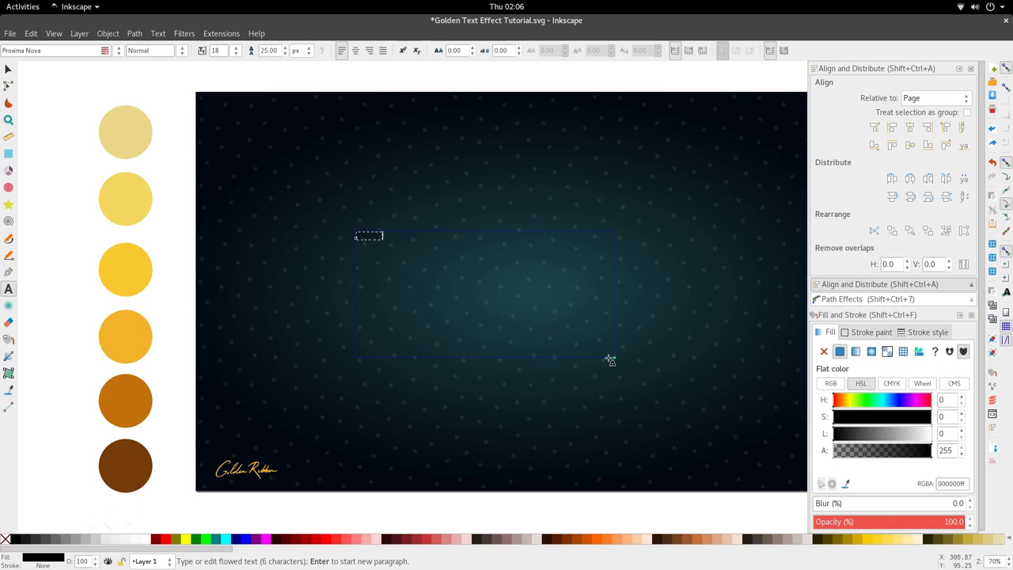
Step: Change the font of the whole "Golden" text to Thirthy
{"action": "left_click", "coordinate": [358, 236]}
{"action": "key", "text": "ctrl+a"}
{"action": "left_click", "coordinate": [116, 52]}
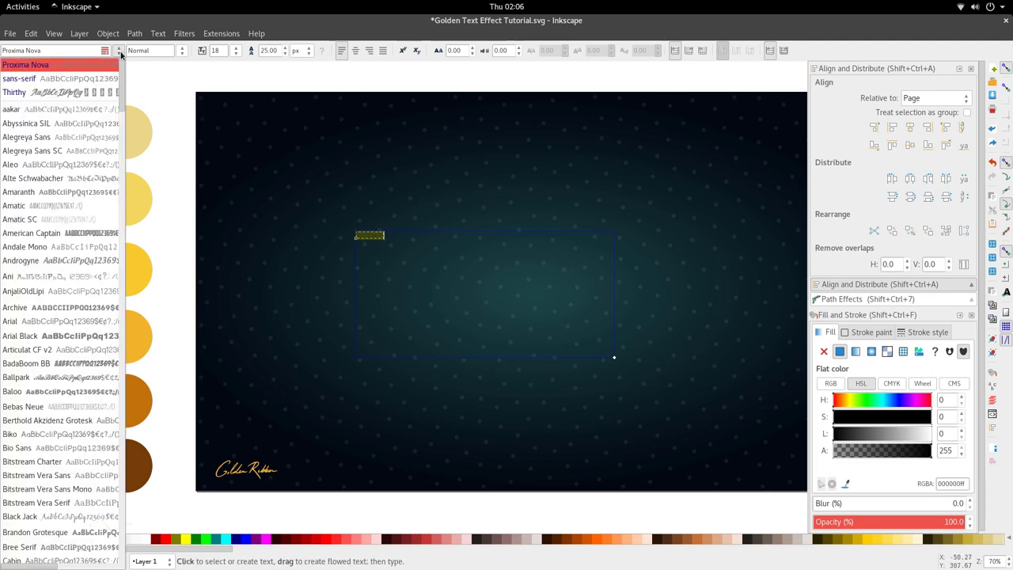
{"action": "left_click", "coordinate": [93, 93]}
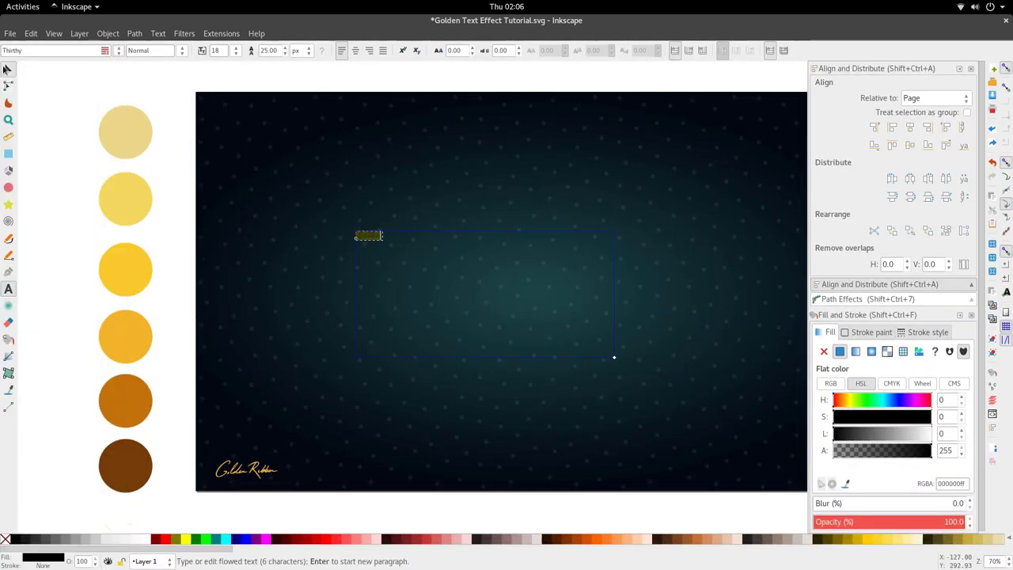
Step: Enlarge the "Golden" text to about 209 by 71 mm and move it to the middle of the background
{"action": "left_click", "coordinate": [8, 71]}
{"action": "left_click_drag", "start_coordinate": [386, 243], "coordinate": [649, 377]}
{"action": "scroll", "coordinate": [570, 316], "scroll_direction": "down", "scroll_amount": 2}
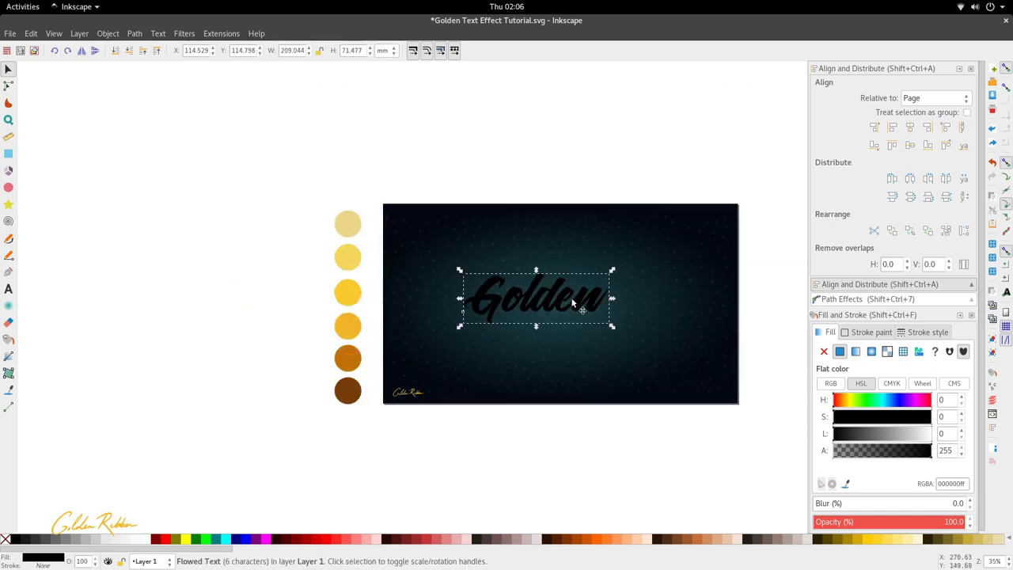
{"action": "left_click_drag", "start_coordinate": [570, 296], "coordinate": [594, 307]}
{"action": "left_click", "coordinate": [594, 409]}
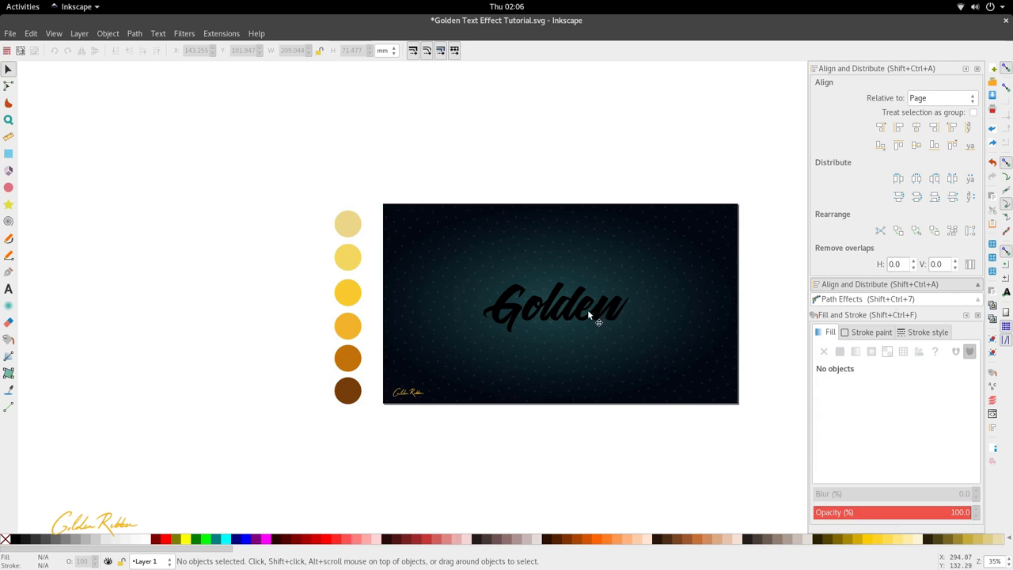
Step: Undo a trial move of the "Golden" text above the page and enlarge it to about 273 by 93 mm
{"action": "left_click_drag", "start_coordinate": [591, 309], "coordinate": [586, 141]}
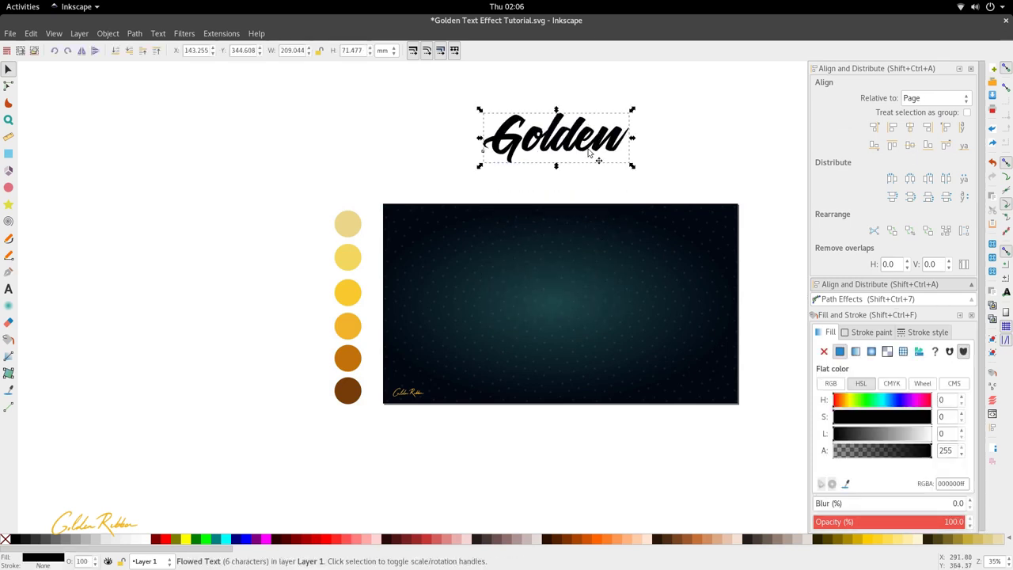
{"action": "key", "text": "ctrl+z"}
{"action": "left_click_drag", "start_coordinate": [449, 129], "coordinate": [678, 382]}
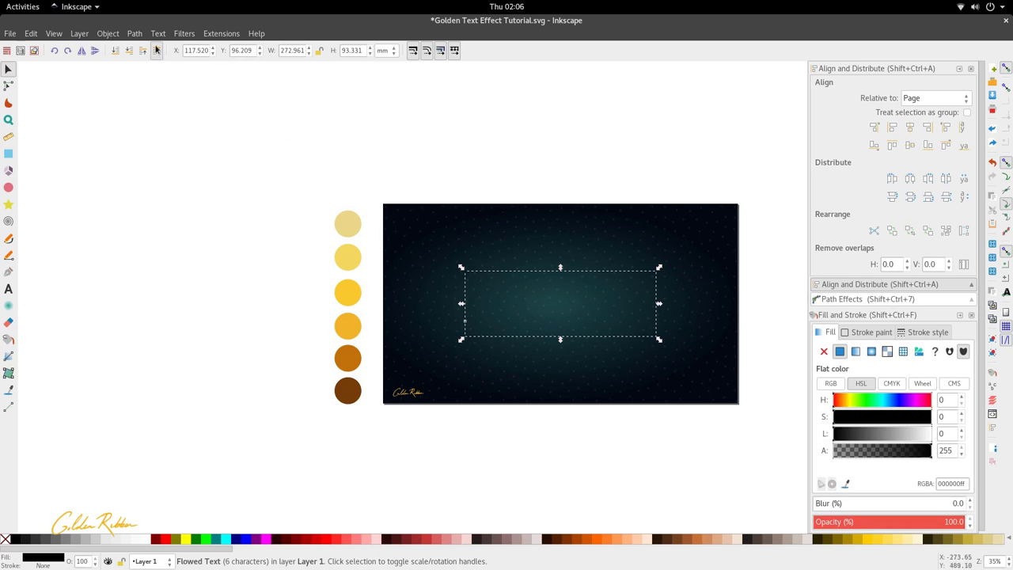
{"action": "left_click", "coordinate": [409, 135]}
Step: Examine the letter shapes of the "Golden" text up close and open the text for editing
{"action": "scroll", "coordinate": [550, 314], "scroll_direction": "up", "scroll_amount": 2}
{"action": "left_click", "coordinate": [549, 310]}
{"action": "double_click", "coordinate": [550, 308]}
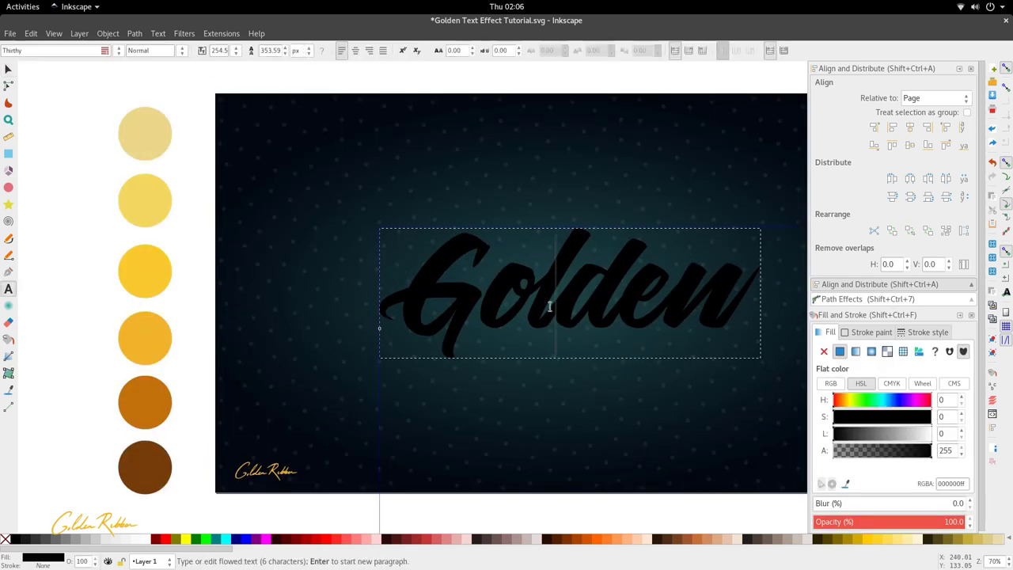
{"action": "scroll", "coordinate": [306, 190], "scroll_direction": "down", "scroll_amount": 2}
{"action": "left_click", "coordinate": [8, 71]}
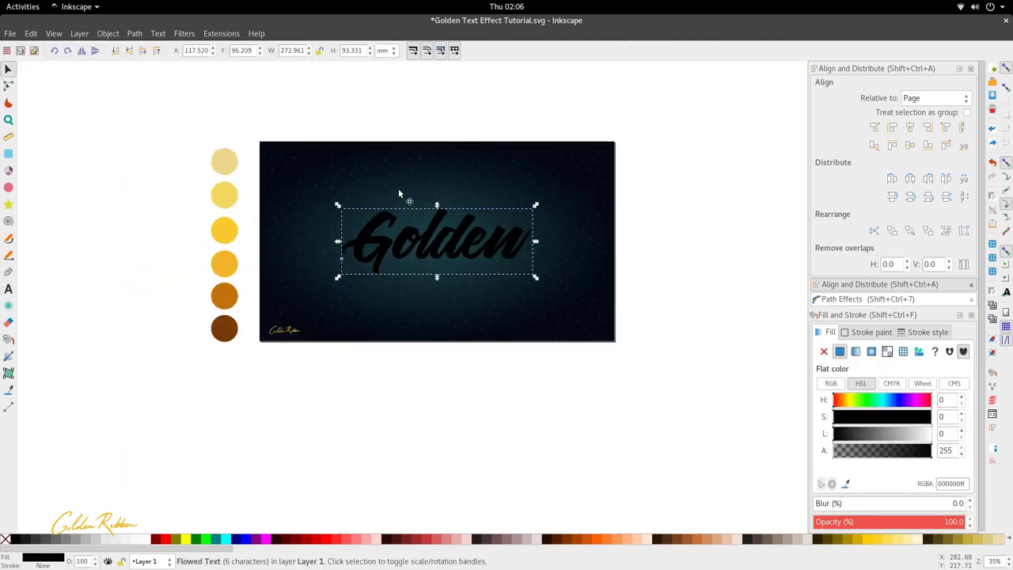
{"action": "scroll", "coordinate": [514, 239], "scroll_direction": "up", "scroll_amount": 2}
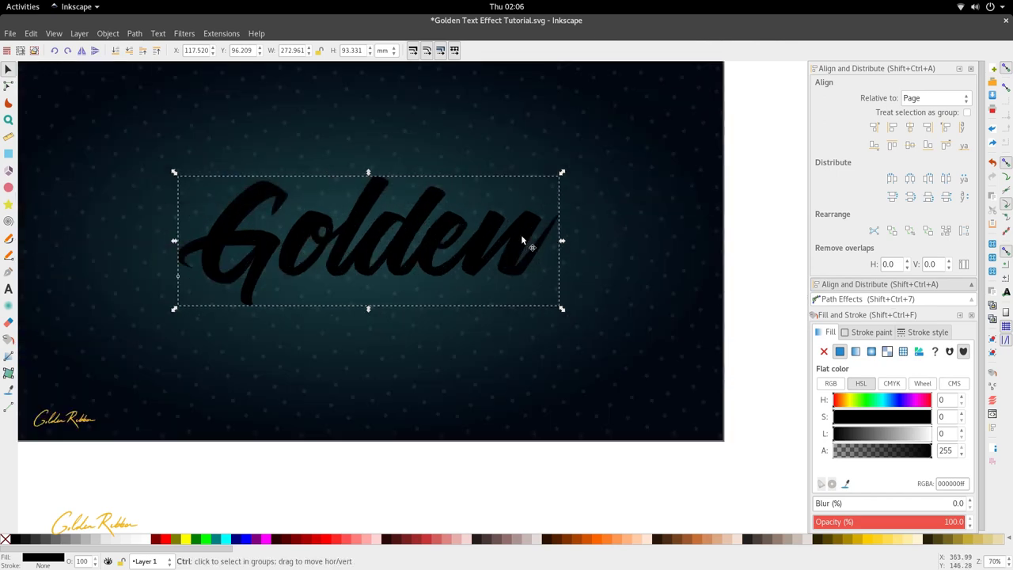
{"action": "scroll", "coordinate": [521, 234], "scroll_direction": "down", "scroll_amount": 2}
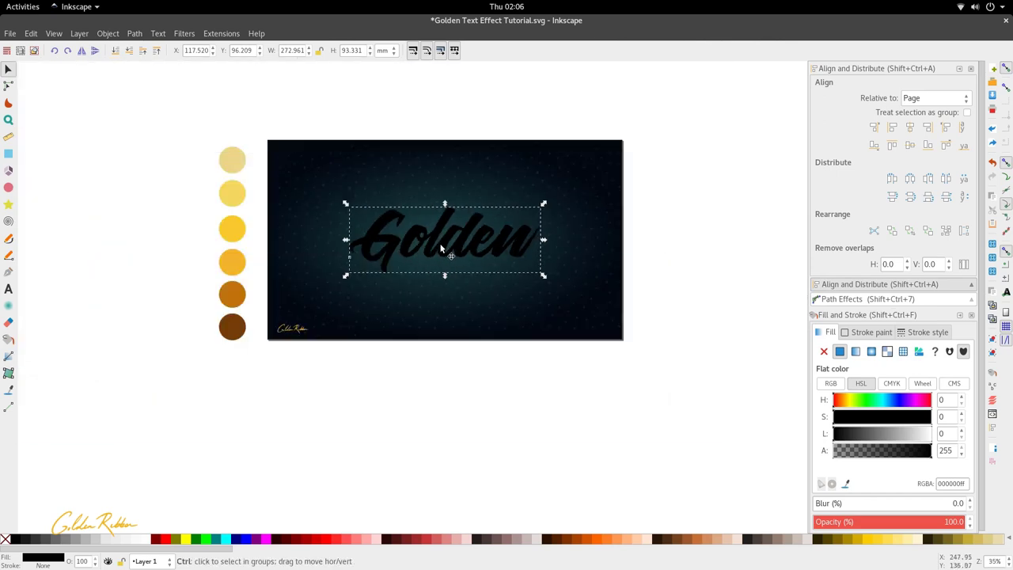
{"action": "scroll", "coordinate": [441, 249], "scroll_direction": "up", "scroll_amount": 2}
{"action": "scroll", "coordinate": [442, 251], "scroll_direction": "up", "scroll_amount": 3}
{"action": "scroll", "coordinate": [441, 252], "scroll_direction": "down", "scroll_amount": 2}
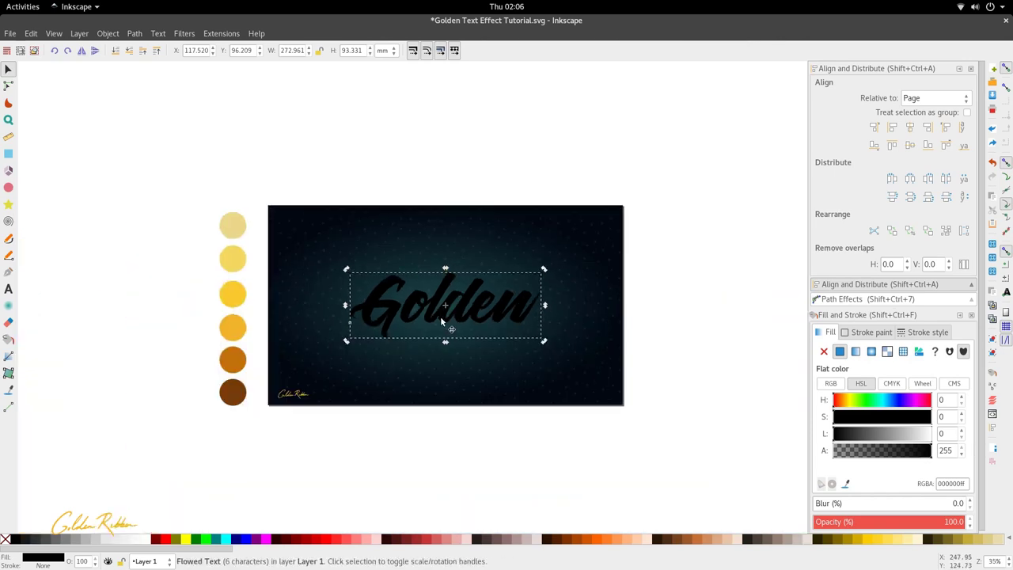
{"action": "key", "text": "t"}
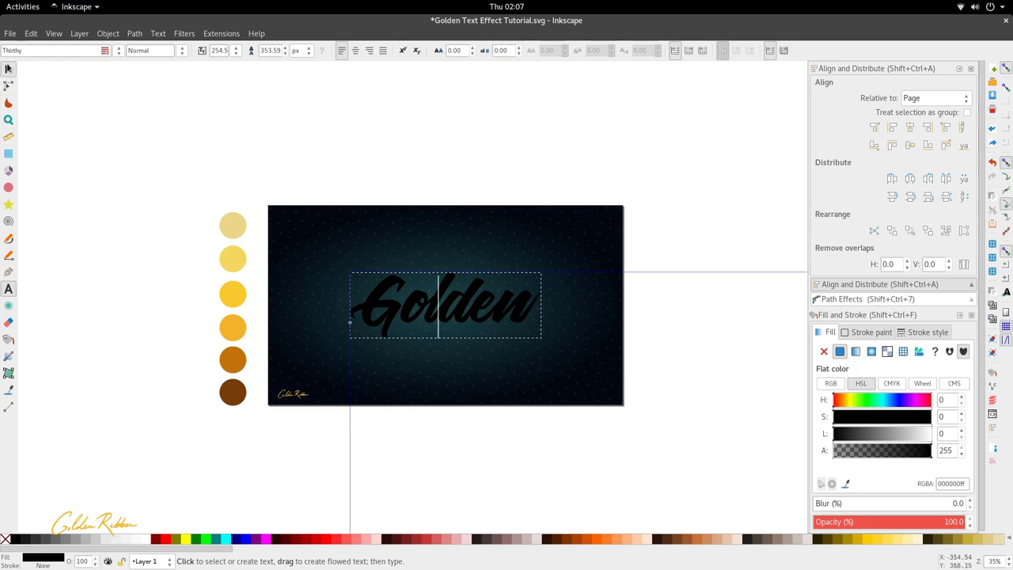
Step: Convert the "Golden" text from a text object to paths
{"action": "left_click", "coordinate": [7, 70]}
{"action": "left_click", "coordinate": [108, 34]}
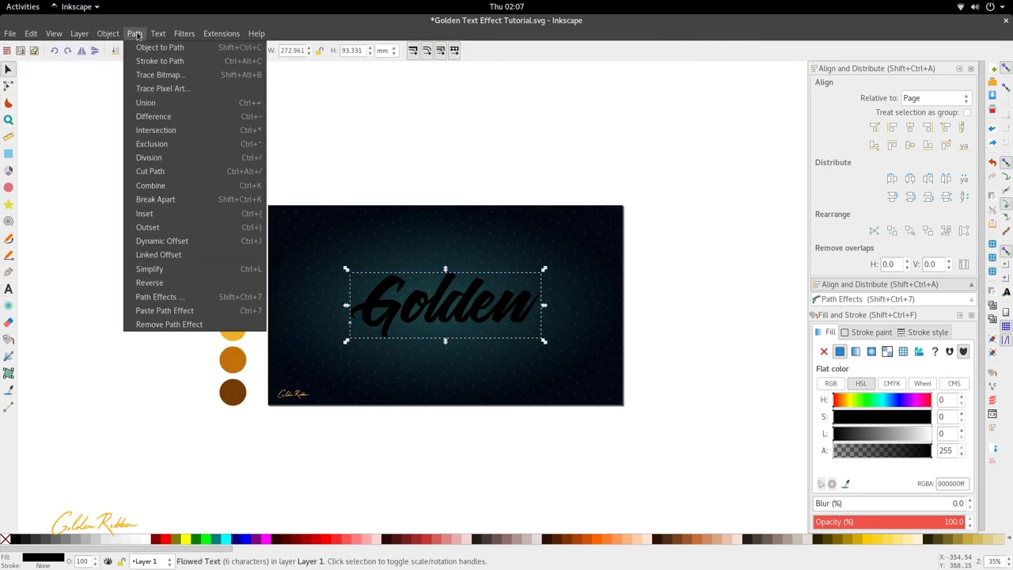
{"action": "left_click", "coordinate": [144, 48]}
{"action": "scroll", "coordinate": [481, 356], "scroll_direction": "up", "scroll_amount": 2, "text": "ctrl"}
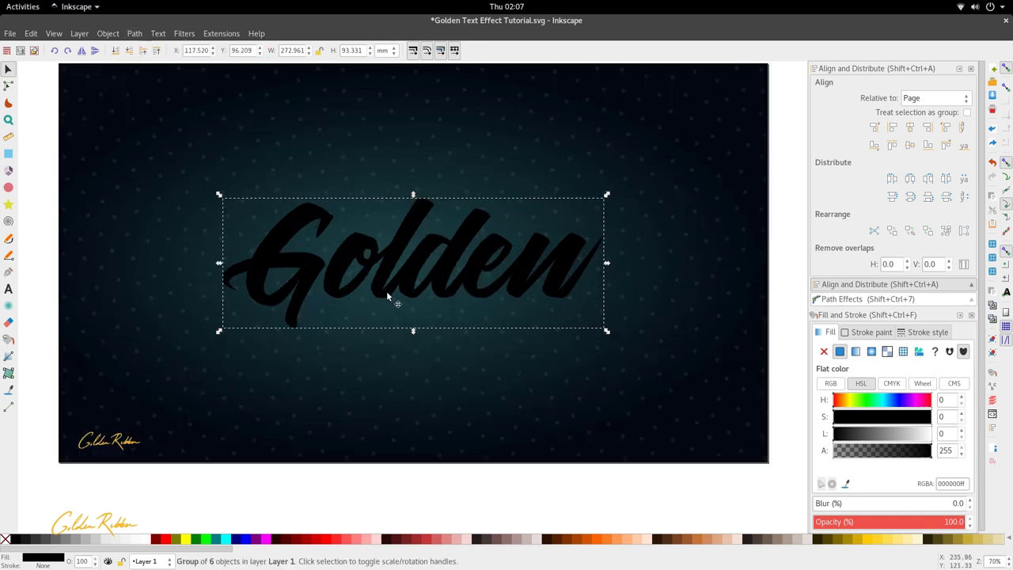
Step: Select all six letter paths inside the "Golden" group and unite them into one path with Union
{"action": "double_click", "coordinate": [386, 290]}
{"action": "left_click", "coordinate": [386, 287]}
{"action": "double_click", "coordinate": [386, 287]}
{"action": "left_click", "coordinate": [342, 285]}
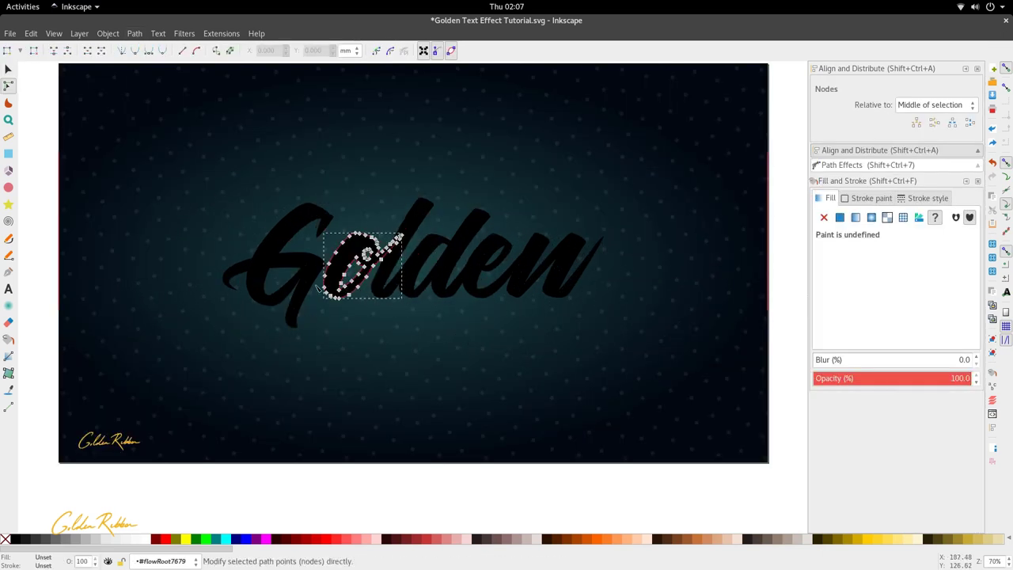
{"action": "left_click", "coordinate": [296, 286]}
{"action": "left_click", "coordinate": [407, 290]}
{"action": "key", "text": "Tab"}
{"action": "key", "text": "Tab"}
{"action": "key", "text": "Tab"}
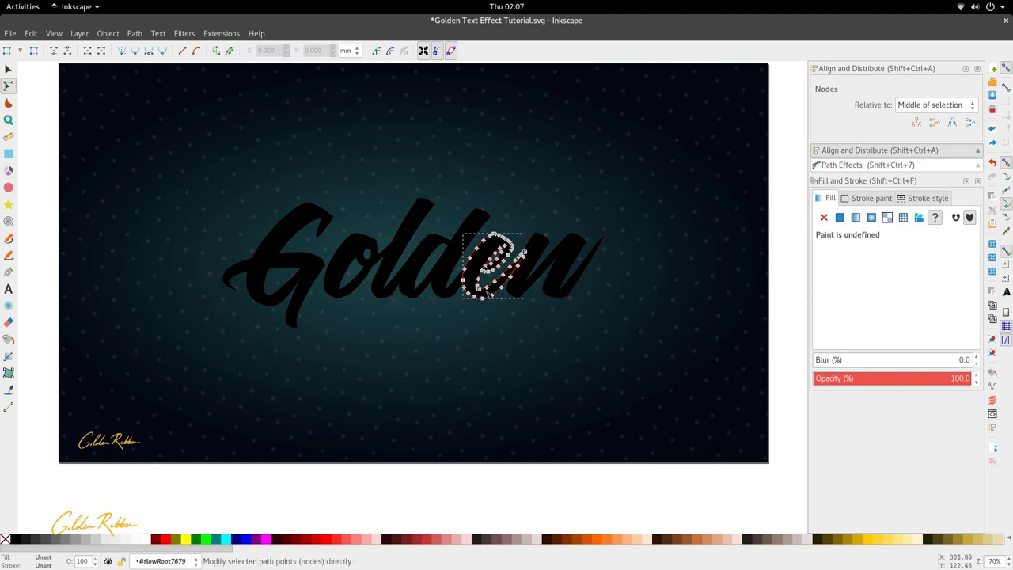
{"action": "left_click", "coordinate": [439, 293], "text": "shift"}
{"action": "left_click", "coordinate": [481, 289], "text": "shift"}
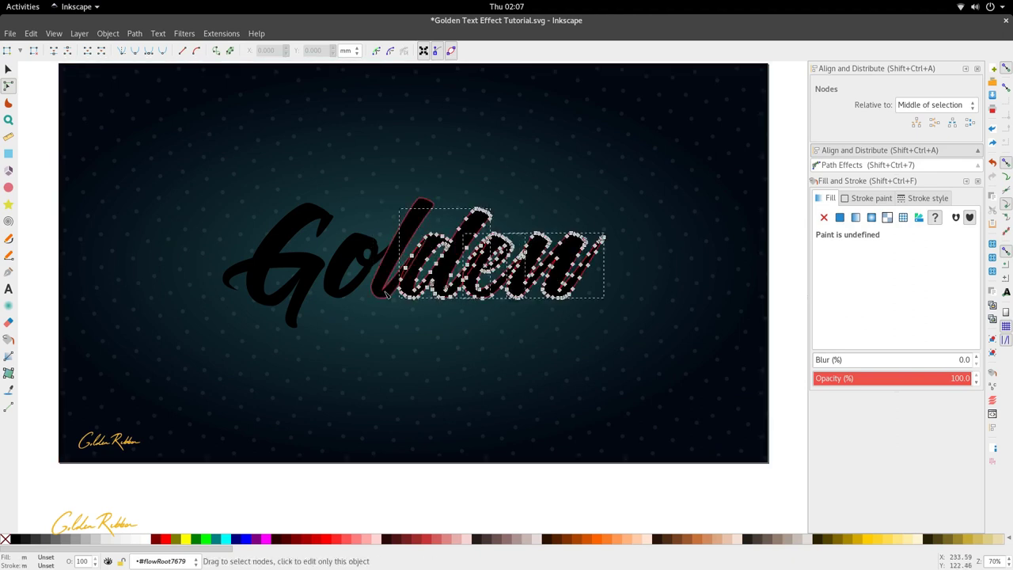
{"action": "left_click", "coordinate": [385, 291], "text": "shift"}
{"action": "left_click", "coordinate": [340, 290], "text": "shift"}
{"action": "left_click", "coordinate": [309, 287], "text": "shift"}
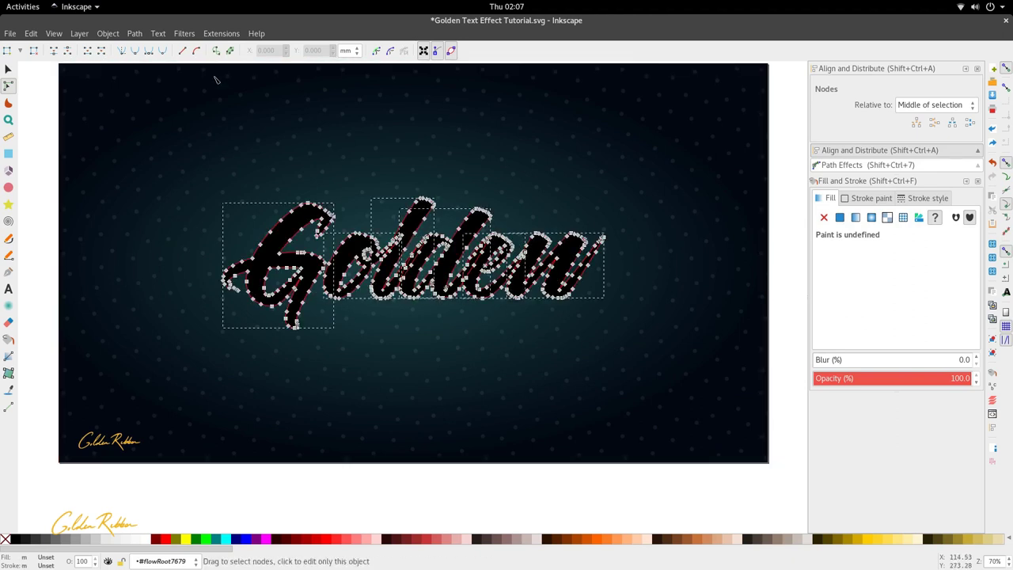
{"action": "left_click", "coordinate": [135, 34]}
{"action": "left_click", "coordinate": [148, 103]}
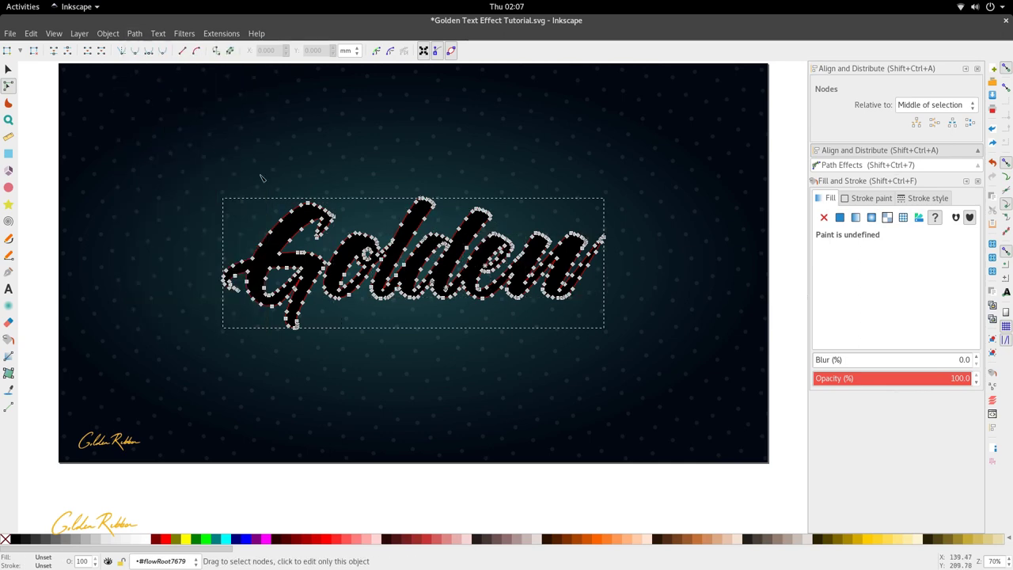
Step: Apply the Motion extension to the united "Golden" path with magnitude 10 and angle 230
{"action": "key", "text": "s"}
{"action": "left_click", "coordinate": [434, 360]}
{"action": "scroll", "coordinate": [441, 308], "scroll_direction": "down", "scroll_amount": 3}
{"action": "scroll", "coordinate": [443, 298], "scroll_direction": "up", "scroll_amount": 1}
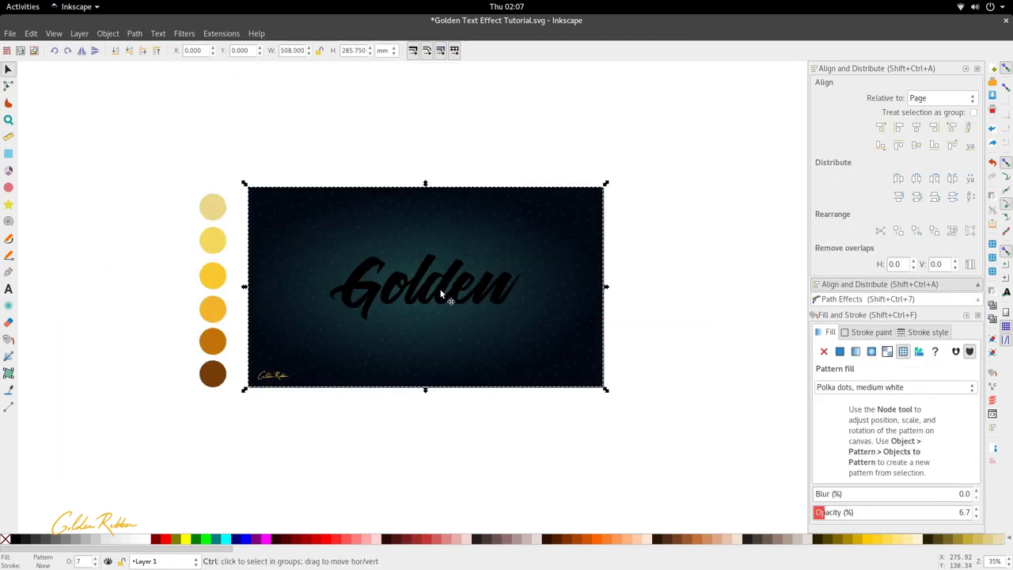
{"action": "key", "text": "Escape"}
{"action": "left_click", "coordinate": [440, 293]}
{"action": "key", "text": "n"}
{"action": "key", "text": "s"}
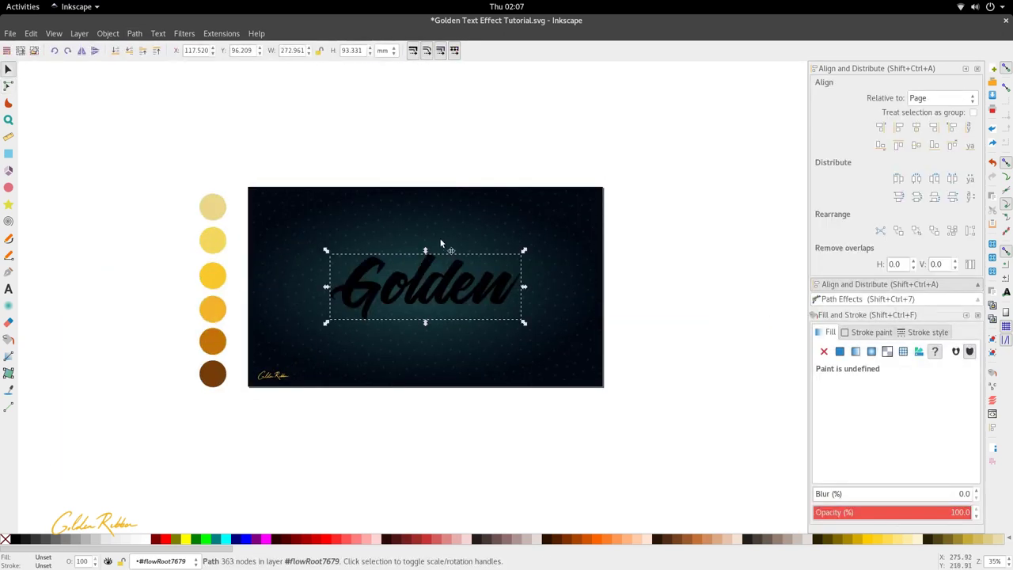
{"action": "left_click", "coordinate": [188, 35]}
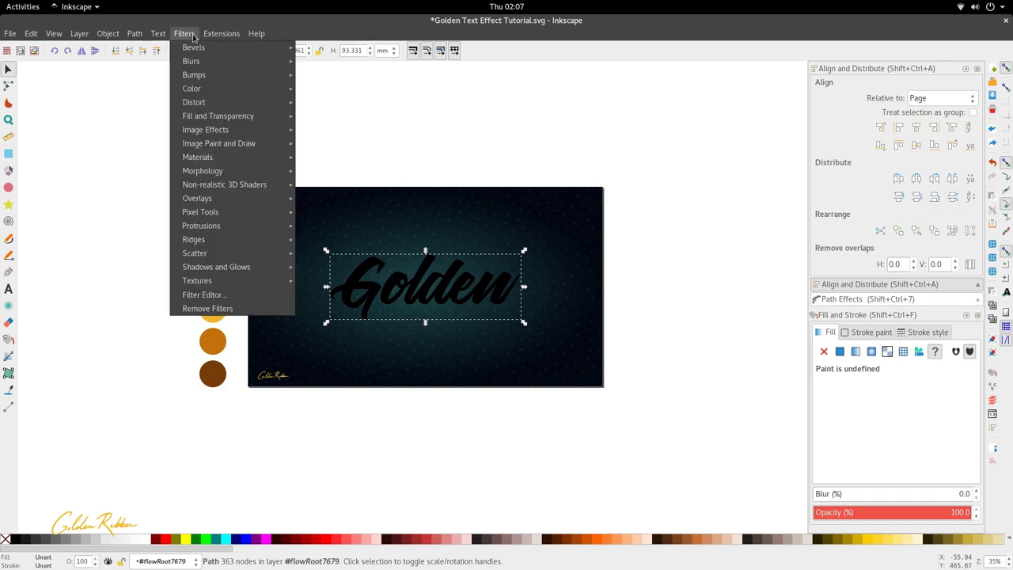
{"action": "mouse_move", "coordinate": [220, 33]}
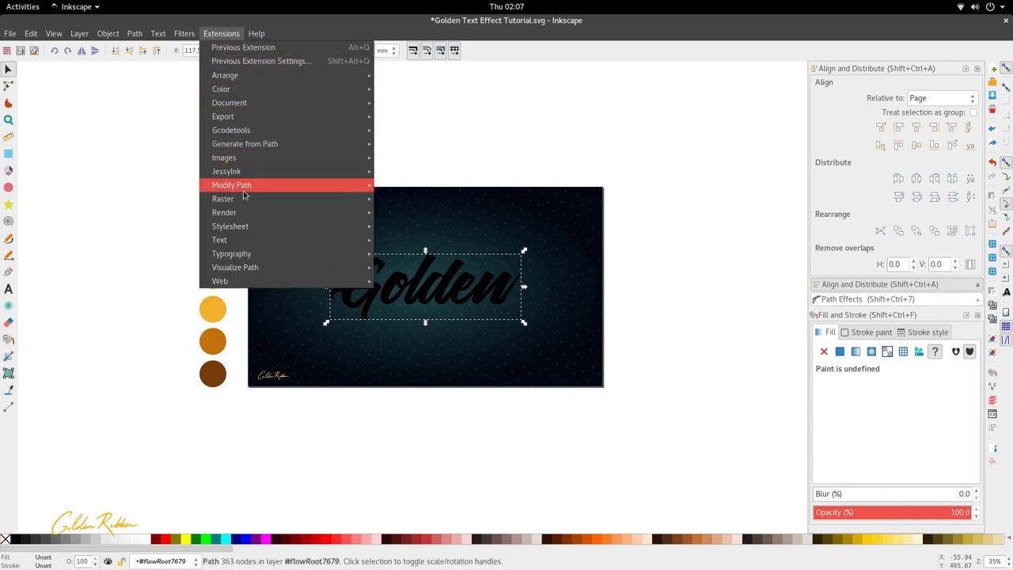
{"action": "mouse_move", "coordinate": [277, 143]}
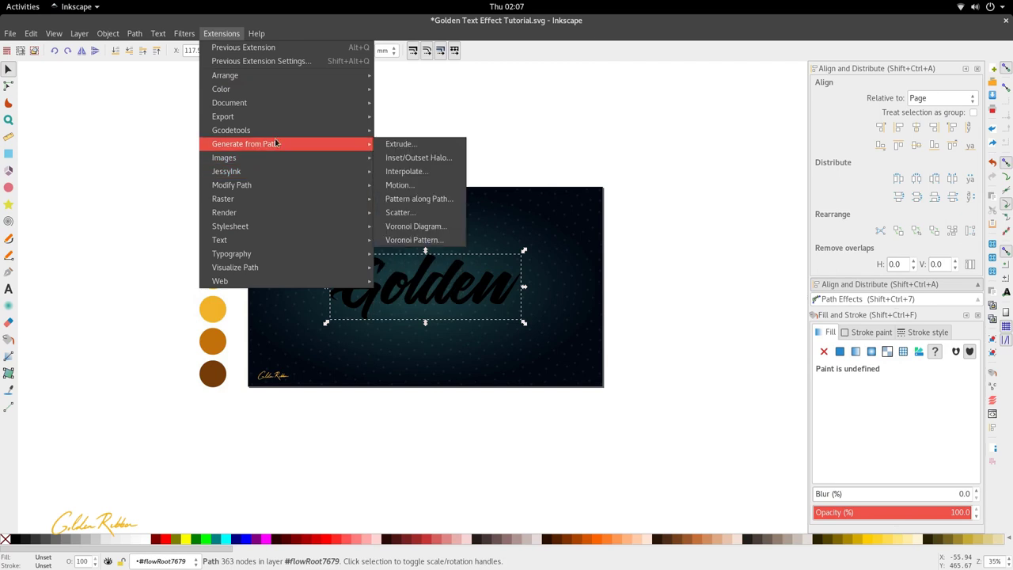
{"action": "left_click", "coordinate": [400, 185]}
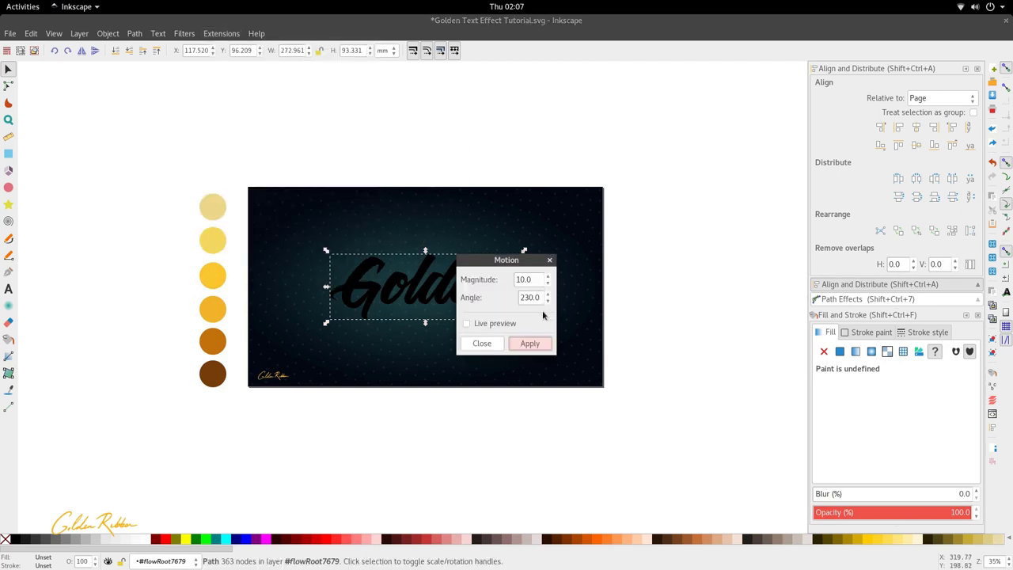
{"action": "left_click_drag", "start_coordinate": [536, 296], "coordinate": [518, 297]}
{"action": "left_click", "coordinate": [530, 345]}
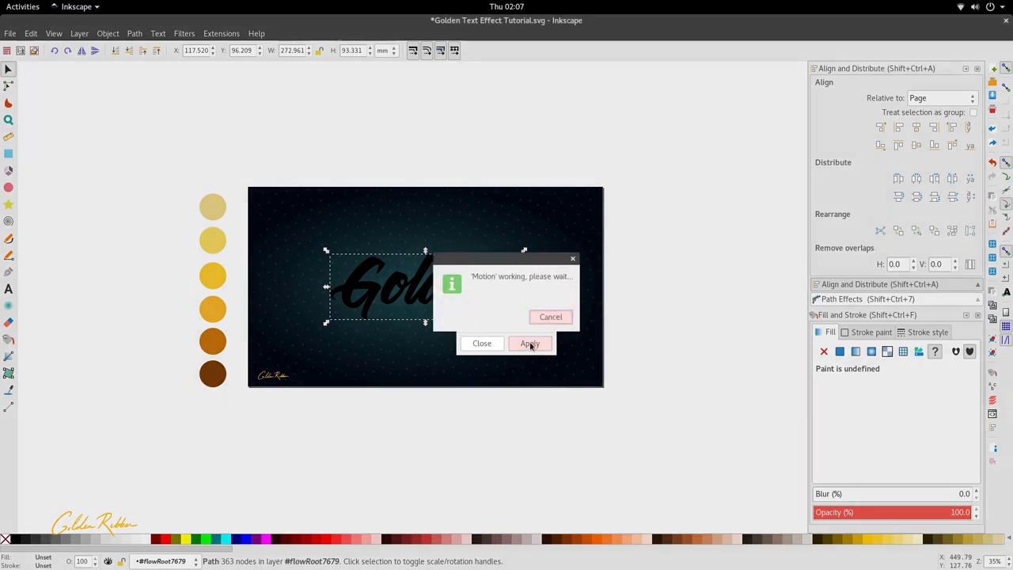
{"action": "left_click", "coordinate": [481, 345]}
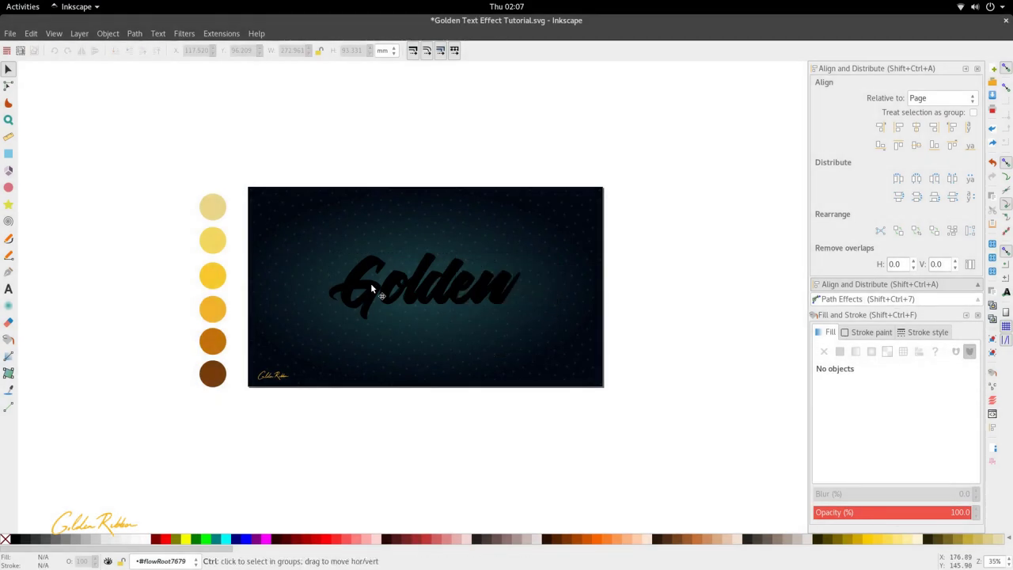
Step: Inspect the individual pieces of the extruded lettering up close and undo the Motion extrusion
{"action": "scroll", "coordinate": [352, 285], "scroll_direction": "up", "scroll_amount": 3}
{"action": "double_click", "coordinate": [378, 215]}
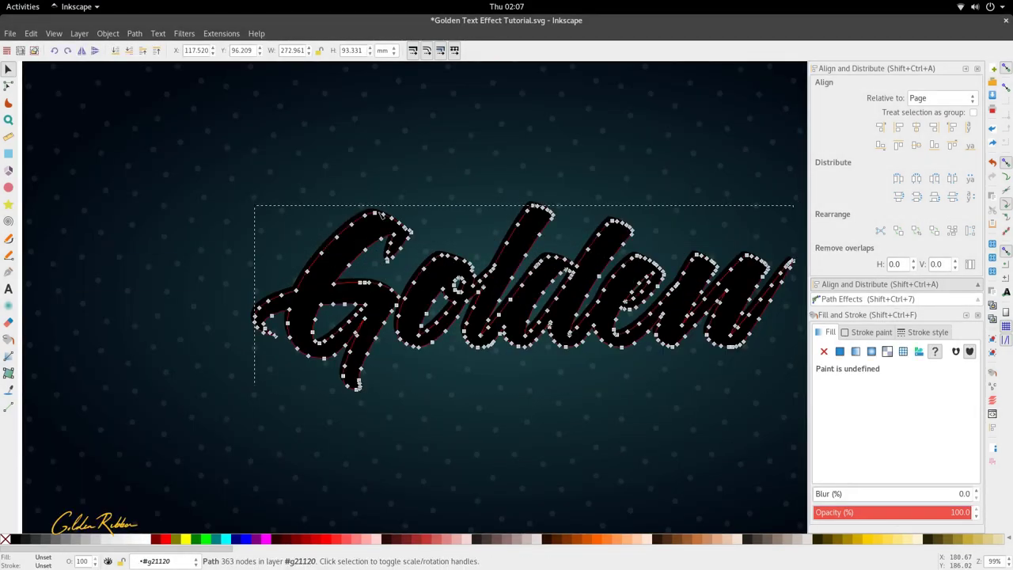
{"action": "left_click", "coordinate": [371, 207]}
{"action": "left_click", "coordinate": [351, 214]}
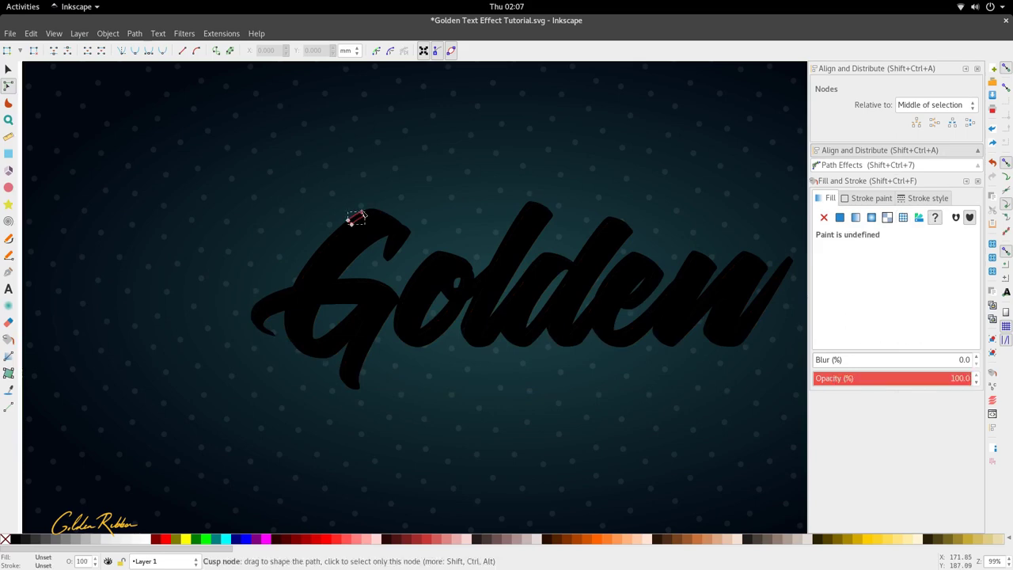
{"action": "key", "text": "s"}
{"action": "left_click", "coordinate": [317, 242]}
{"action": "left_click", "coordinate": [338, 238]}
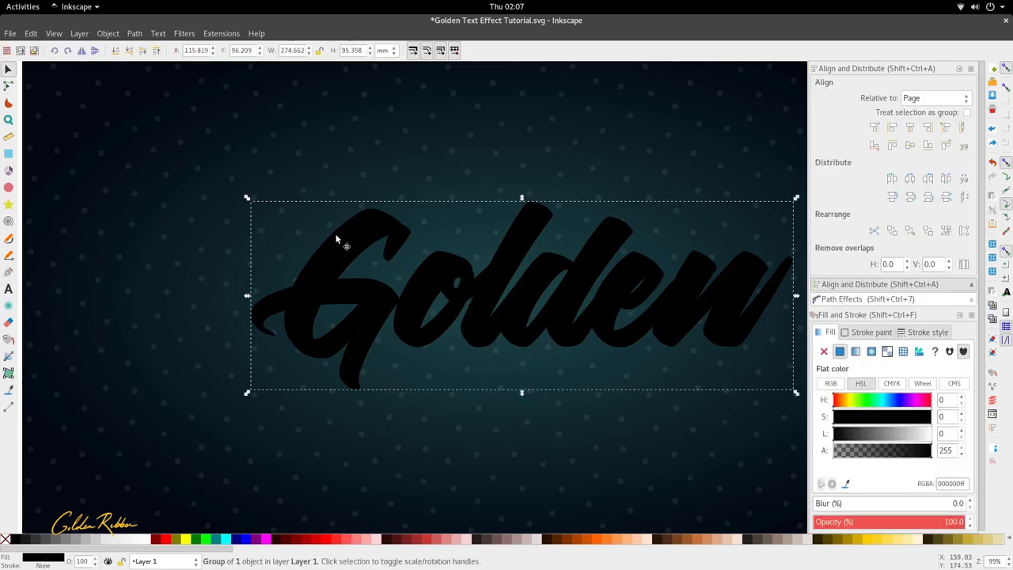
{"action": "scroll", "coordinate": [401, 228], "scroll_direction": "down", "scroll_amount": 3}
{"action": "key", "text": "Escape"}
{"action": "scroll", "coordinate": [405, 226], "scroll_direction": "up", "scroll_amount": 2}
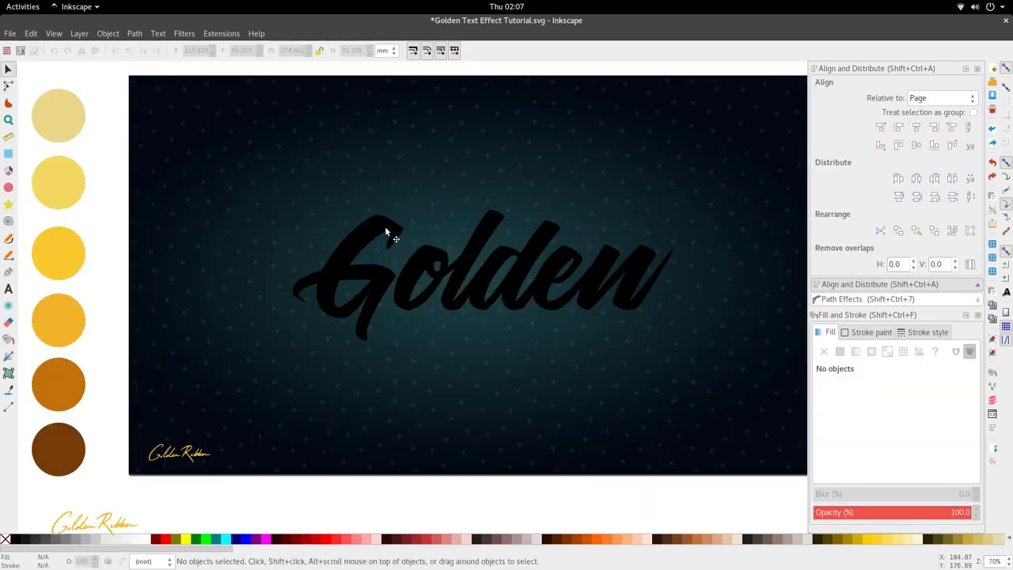
{"action": "left_click", "coordinate": [388, 233]}
{"action": "left_click", "coordinate": [219, 34]}
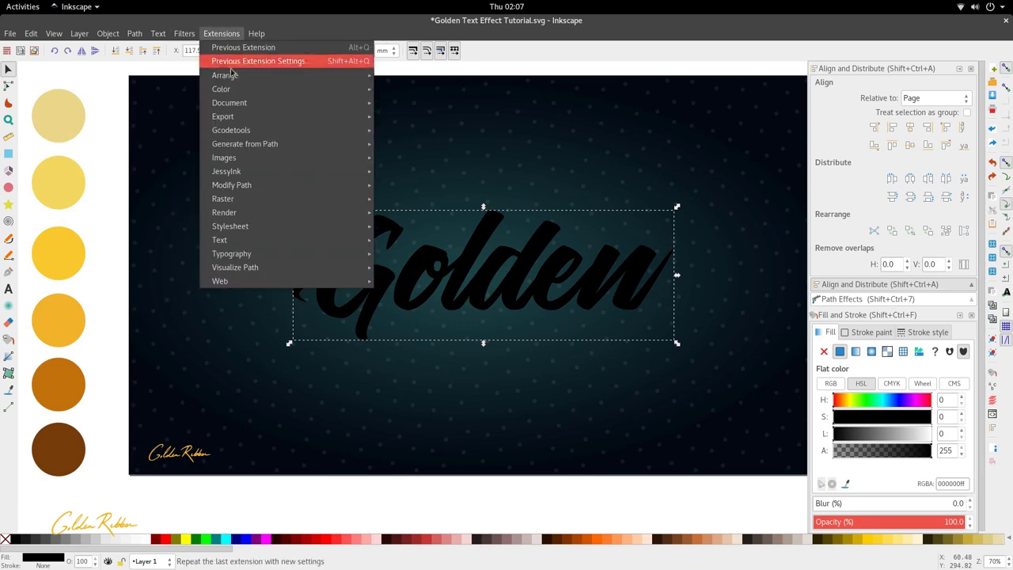
{"action": "left_click", "coordinate": [390, 153]}
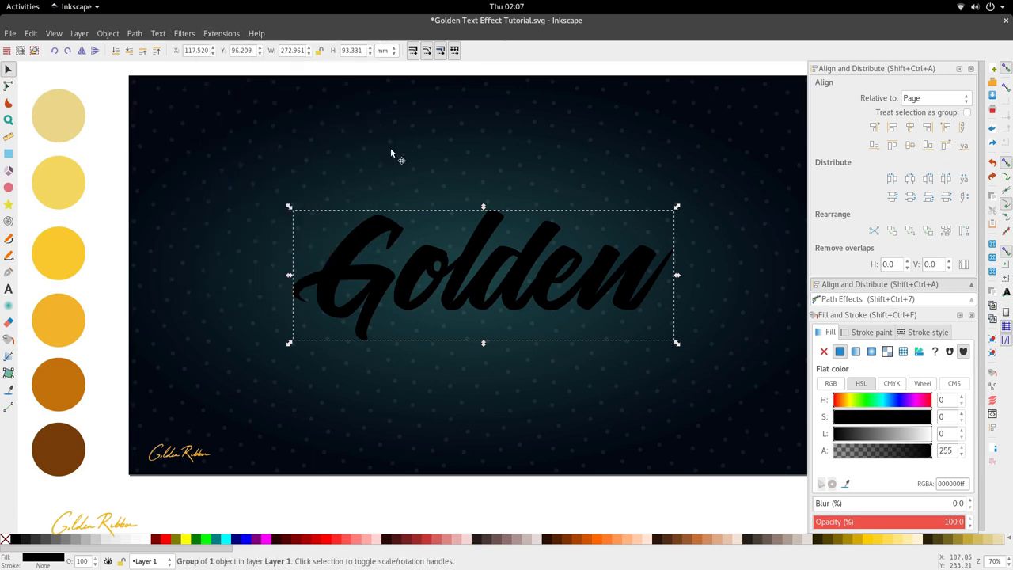
Step: Draw a golden yellow circle about 113 mm in diameter over the middle of the "Golden" lettering
{"action": "left_click", "coordinate": [8, 186]}
{"action": "mouse_move", "coordinate": [484, 273]}
{"action": "left_mouse_down"}
{"action": "mouse_move", "coordinate": [517, 287]}
{"action": "mouse_move", "coordinate": [570, 348]}
{"action": "left_mouse_up"}
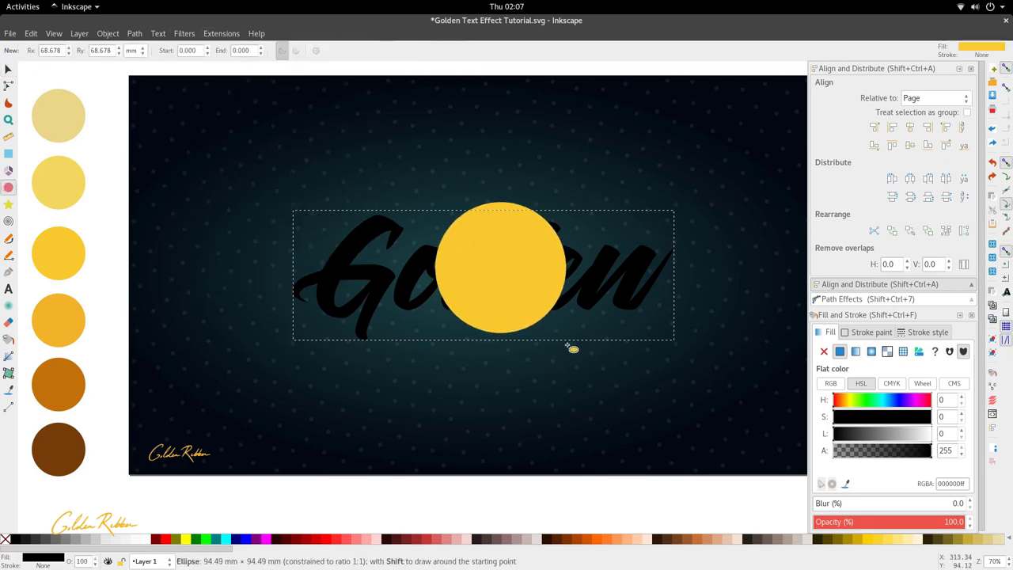
{"action": "key", "text": "s"}
{"action": "left_click_drag", "start_coordinate": [538, 307], "coordinate": [536, 308]}
{"action": "double_click", "coordinate": [337, 278]}
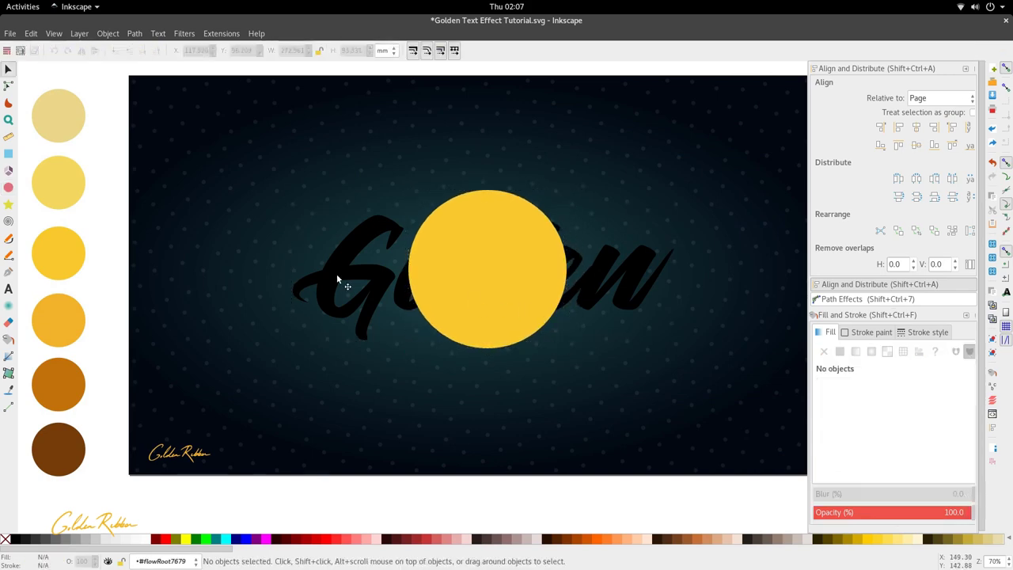
{"action": "left_click", "coordinate": [337, 278]}
{"action": "left_click", "coordinate": [337, 278]}
{"action": "double_click", "coordinate": [337, 278]}
{"action": "key", "text": "s"}
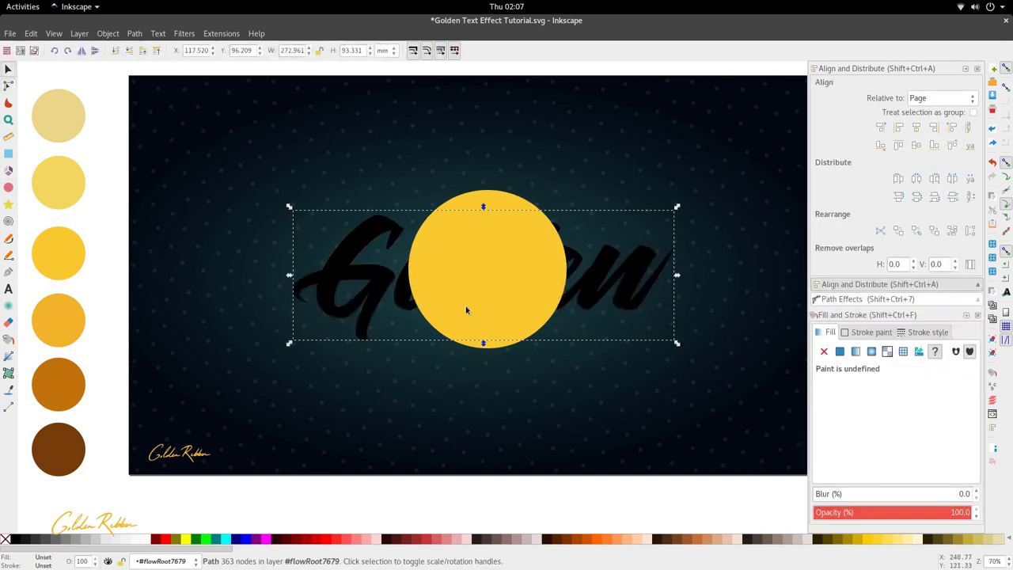
{"action": "left_click", "coordinate": [475, 322]}
{"action": "key", "text": "g"}
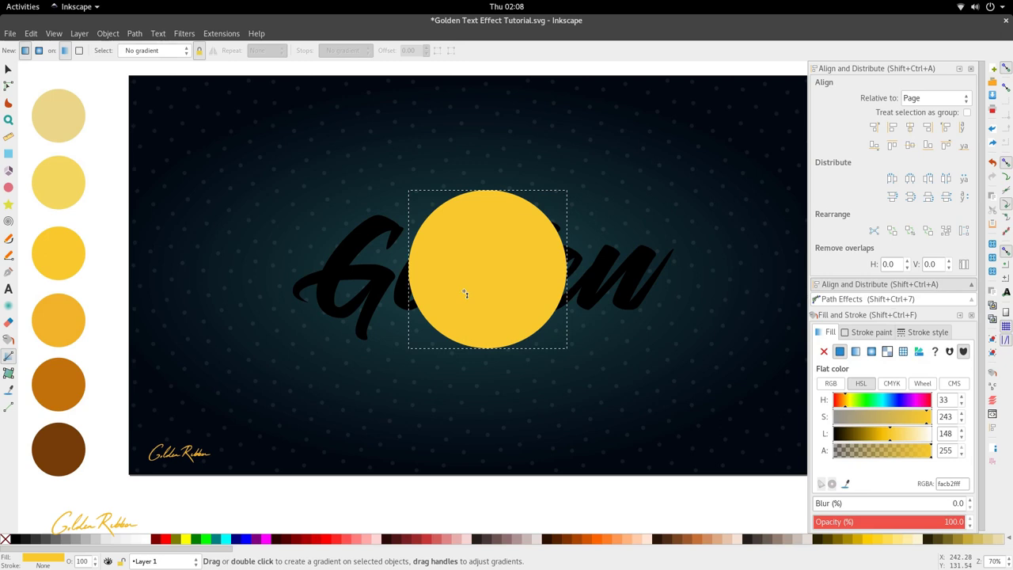
Step: Draw a horizontal line about 157 mm long across the circle and add a copy of it rotated to vertical
{"action": "key", "text": "b"}
{"action": "left_click", "coordinate": [381, 270]}
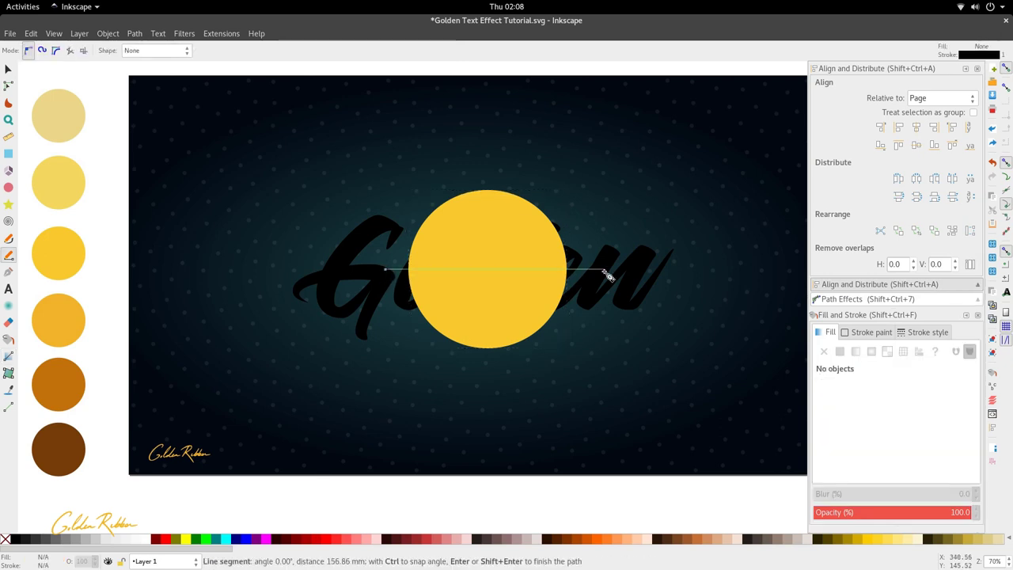
{"action": "double_click", "coordinate": [607, 270]}
{"action": "key", "text": "s"}
{"action": "left_click", "coordinate": [598, 269]}
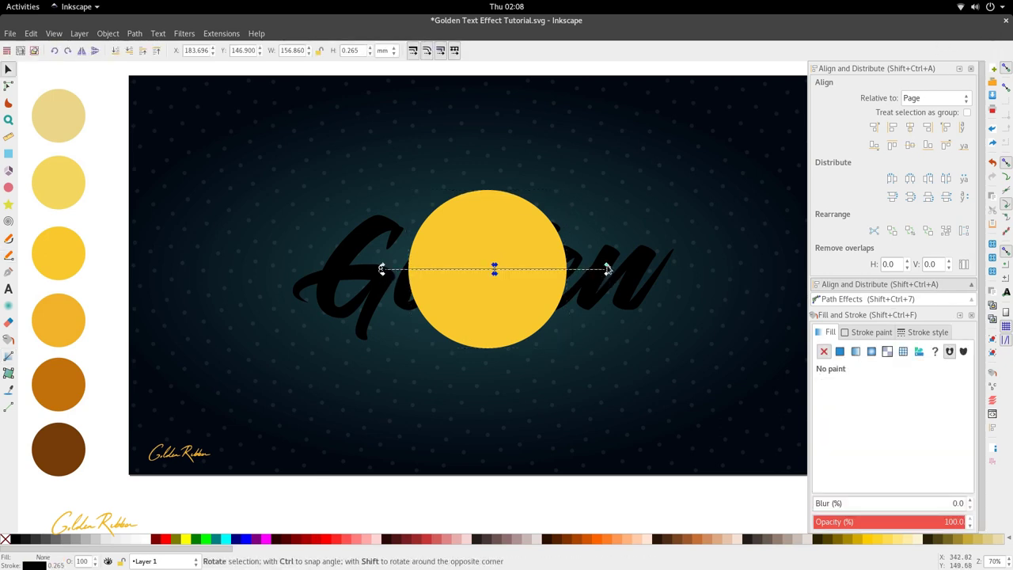
{"action": "left_click_drag", "start_coordinate": [606, 271], "coordinate": [509, 398]}
Step: Centre the circle and vertical line horizontally on the page, and the circle and horizontal line vertically on the page
{"action": "left_click", "coordinate": [535, 299], "text": "shift"}
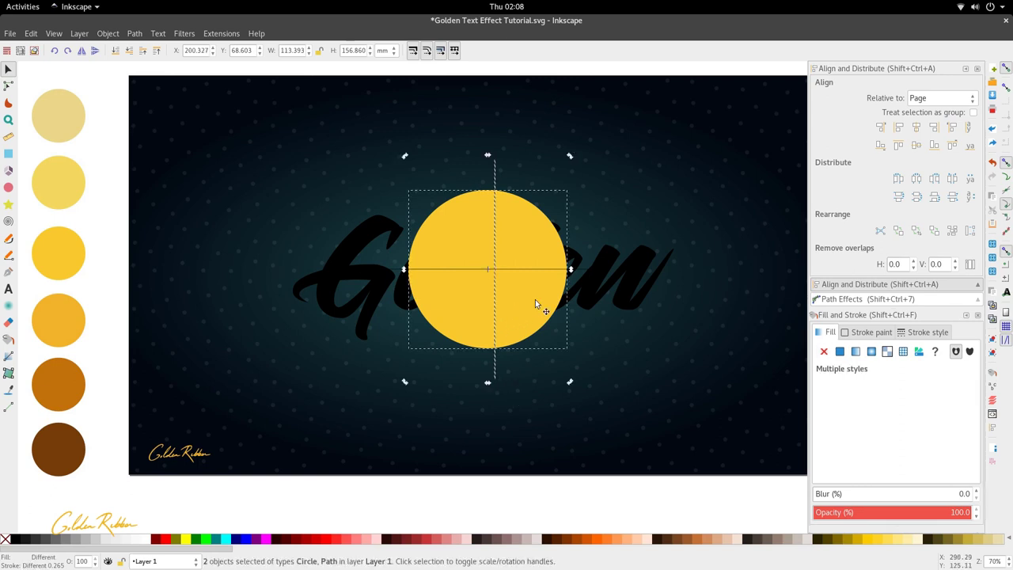
{"action": "left_click", "coordinate": [918, 145]}
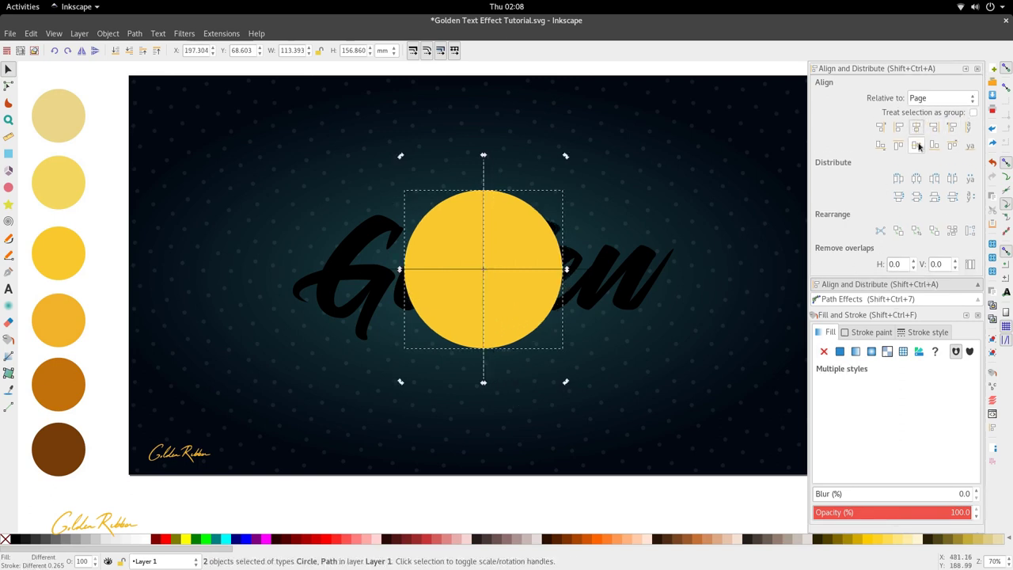
{"action": "left_click", "coordinate": [563, 348]}
{"action": "left_click", "coordinate": [530, 271]}
{"action": "left_click", "coordinate": [530, 269]}
{"action": "left_click", "coordinate": [530, 299], "text": "shift"}
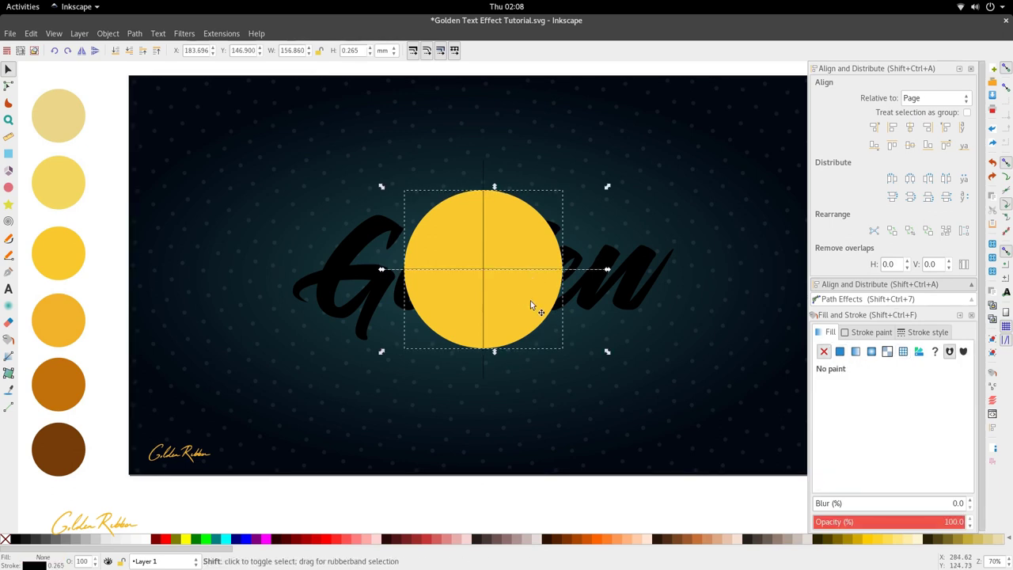
{"action": "left_click", "coordinate": [916, 146]}
{"action": "left_click", "coordinate": [609, 332]}
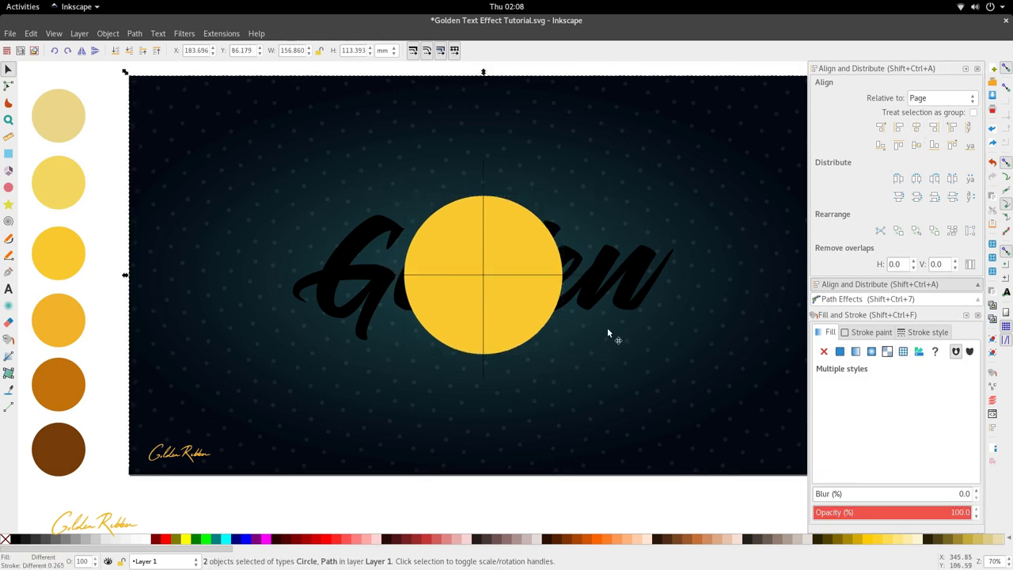
Step: Move the horizontal line about 4 mm to the left, closer to the circle's centre
{"action": "scroll", "coordinate": [479, 280], "scroll_direction": "up", "scroll_amount": 1}
{"action": "left_click_drag", "start_coordinate": [464, 273], "coordinate": [462, 273]}
{"action": "scroll", "coordinate": [462, 280], "scroll_direction": "down", "scroll_amount": 1}
{"action": "scroll", "coordinate": [496, 281], "scroll_direction": "up", "scroll_amount": 1}
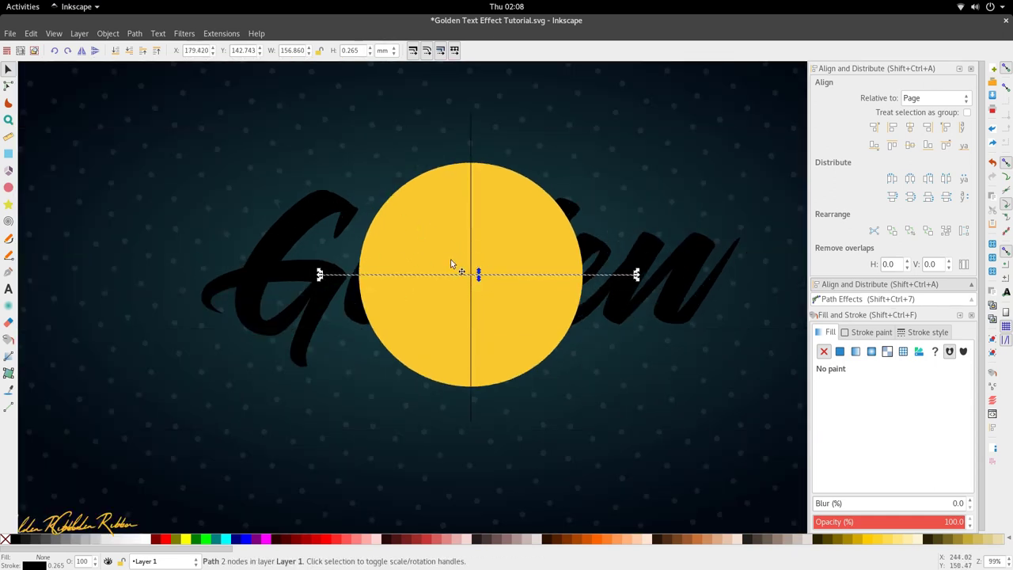
Step: Set the stroke of both crossing lines and the circle to the circle's golden yellow #facb2f
{"action": "left_click", "coordinate": [475, 248], "text": "shift"}
{"action": "left_click", "coordinate": [471, 242], "text": "shift"}
{"action": "key", "text": "d"}
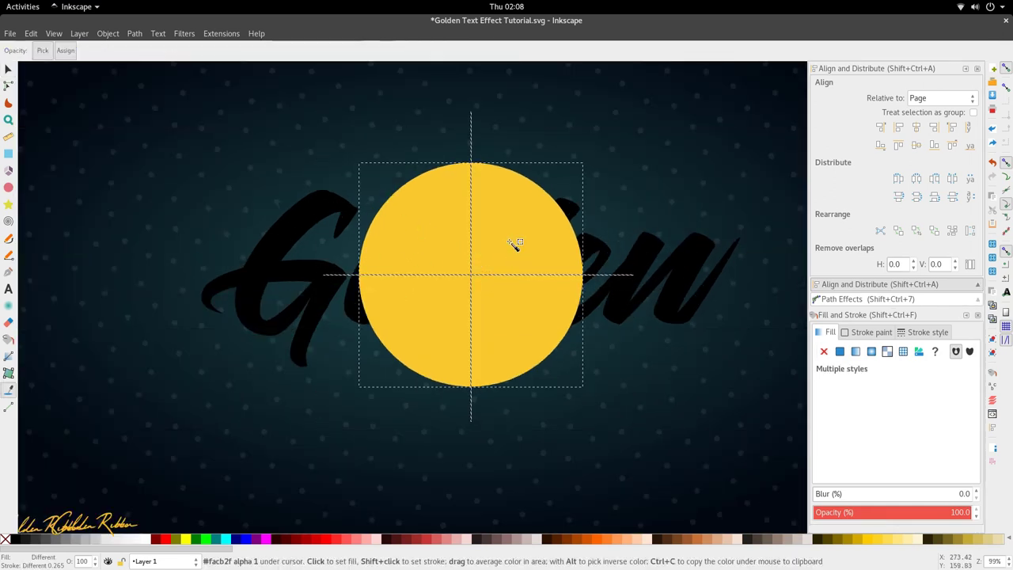
{"action": "key", "text": "s"}
{"action": "left_click", "coordinate": [586, 376]}
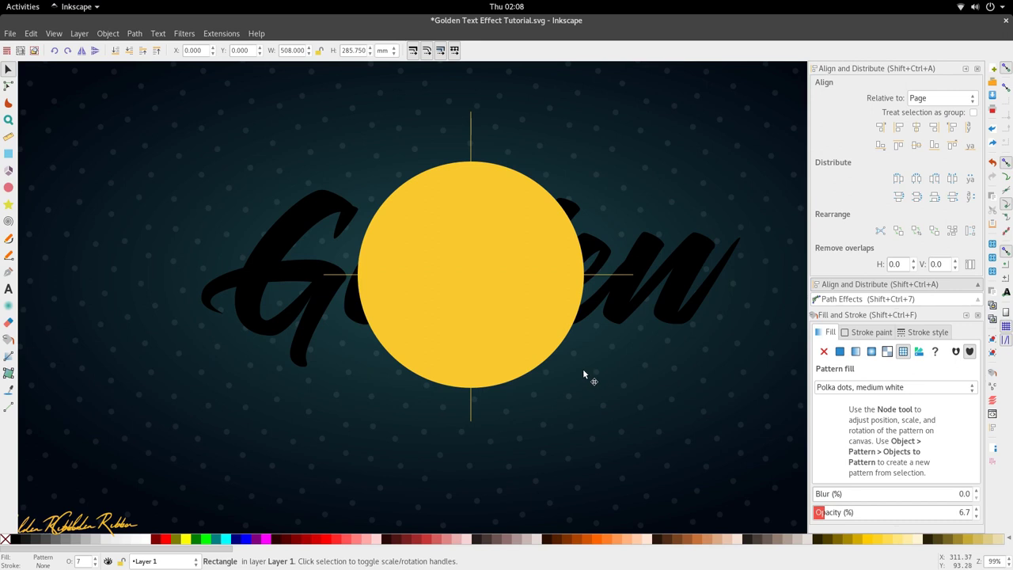
Step: Add a "360" text label above the lettering, beside the circle, and fill it with the circle's golden yellow #facb2f
{"action": "left_click", "coordinate": [9, 288]}
{"action": "left_click_drag", "start_coordinate": [586, 117], "coordinate": [755, 227]}
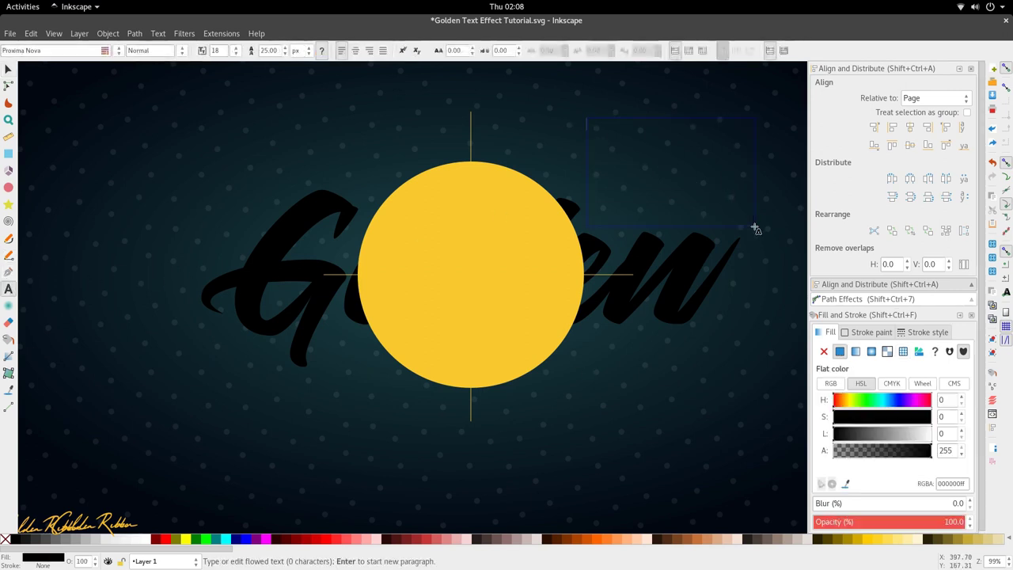
{"action": "type", "text": "G"}
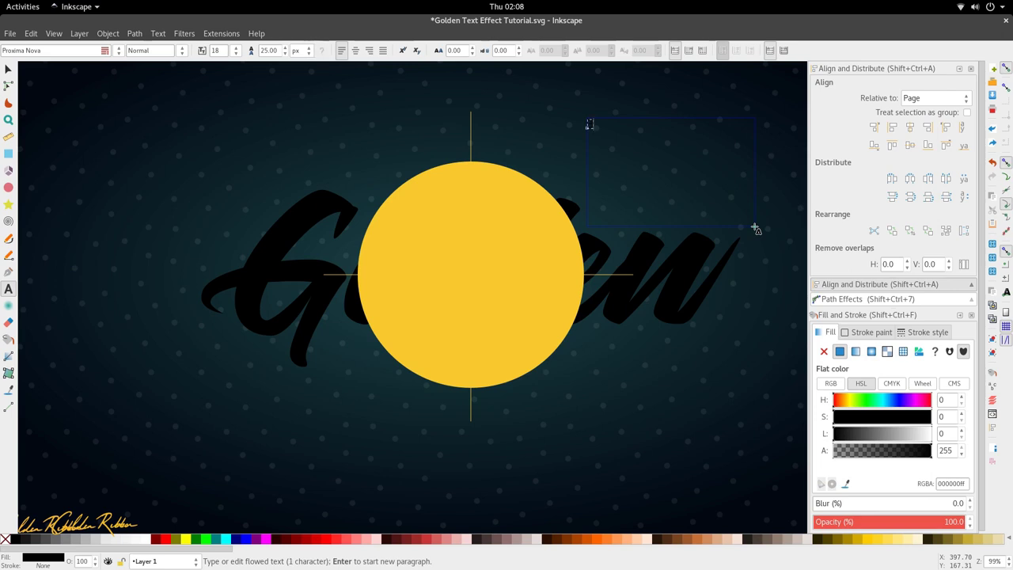
{"action": "type", "text": "ol"}
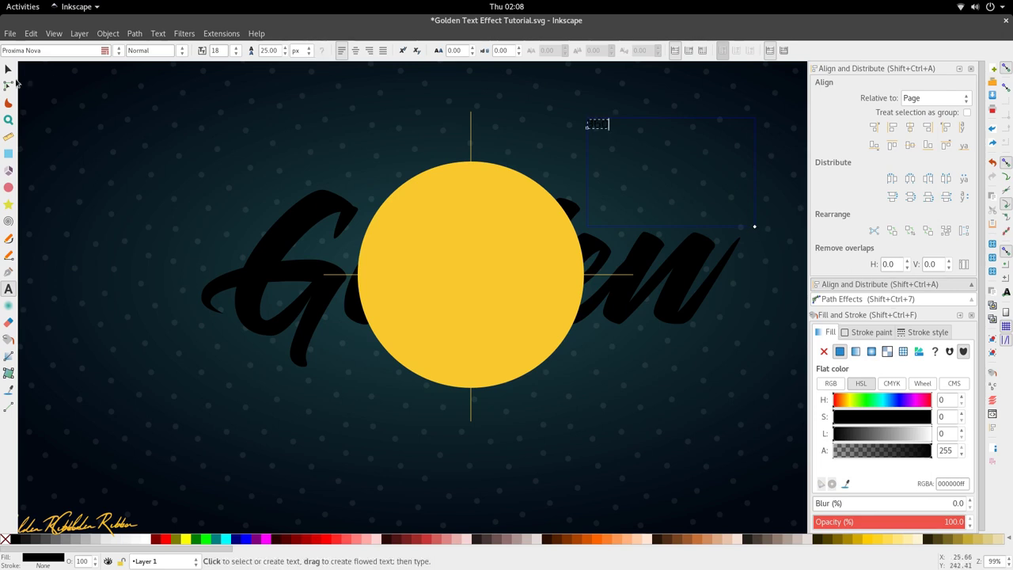
{"action": "left_click", "coordinate": [9, 69]}
{"action": "key", "text": "d"}
{"action": "left_click", "coordinate": [586, 230]}
{"action": "left_click", "coordinate": [555, 237]}
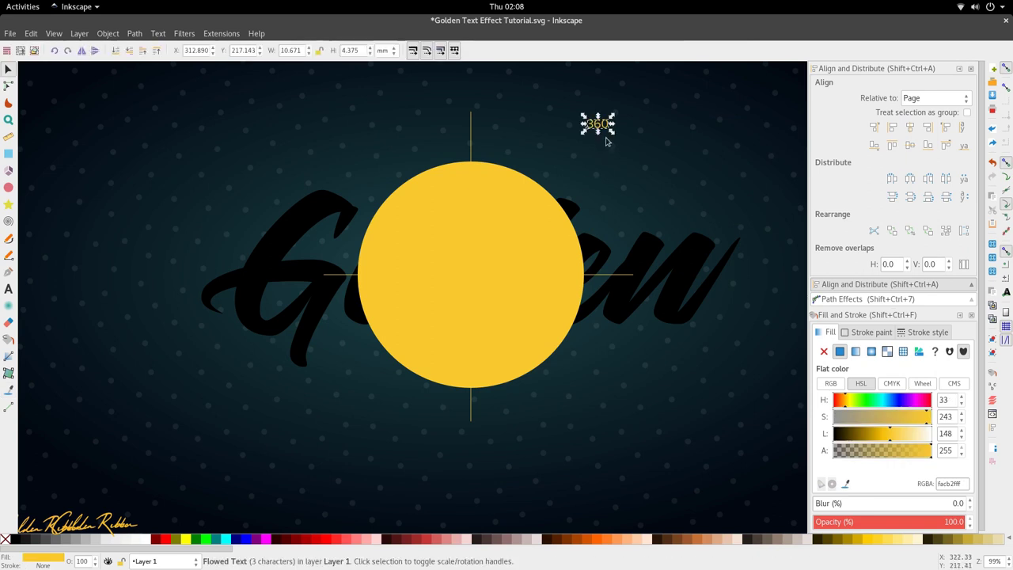
Step: Place the 360 label at the horizontal line's right end and add a copy at its left end reading 180
{"action": "left_click_drag", "start_coordinate": [601, 129], "coordinate": [302, 277]}
{"action": "key", "text": "ctrl+d"}
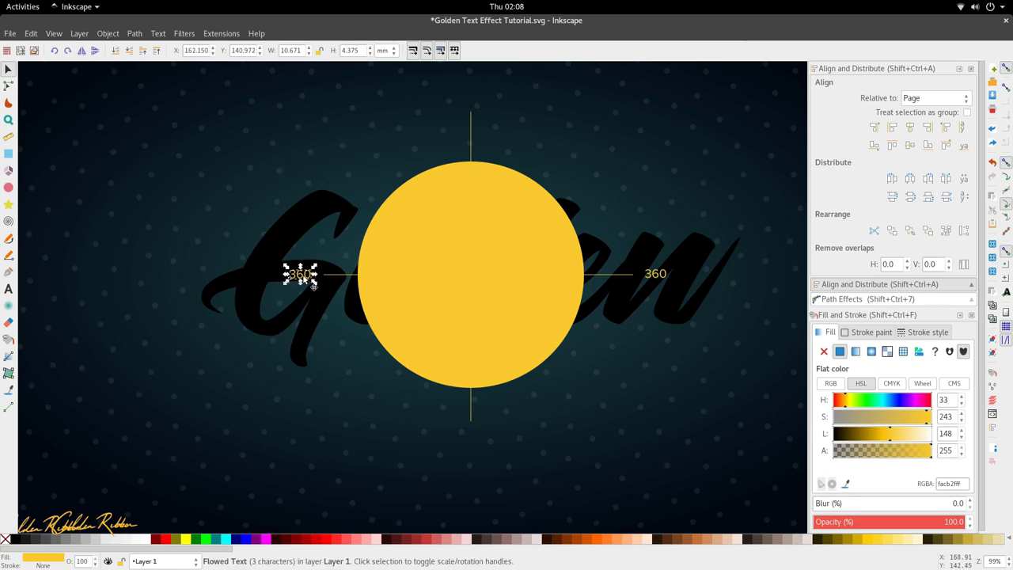
{"action": "double_click", "coordinate": [303, 276]}
{"action": "key", "text": "ctrl+a"}
{"action": "type", "text": "180"}
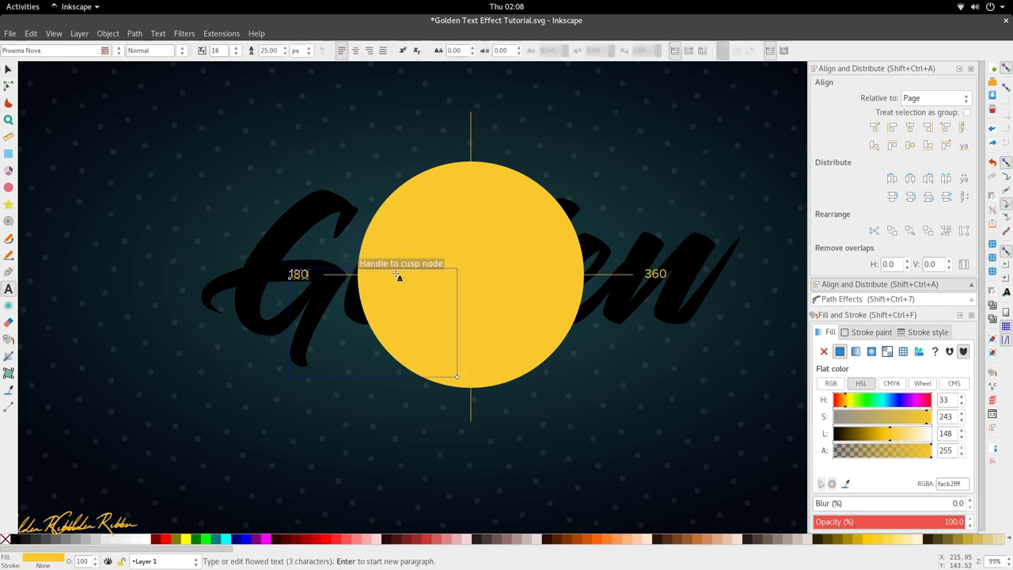
{"action": "scroll", "coordinate": [389, 261], "scroll_direction": "up", "scroll_amount": 1}
{"action": "key", "text": "F1"}
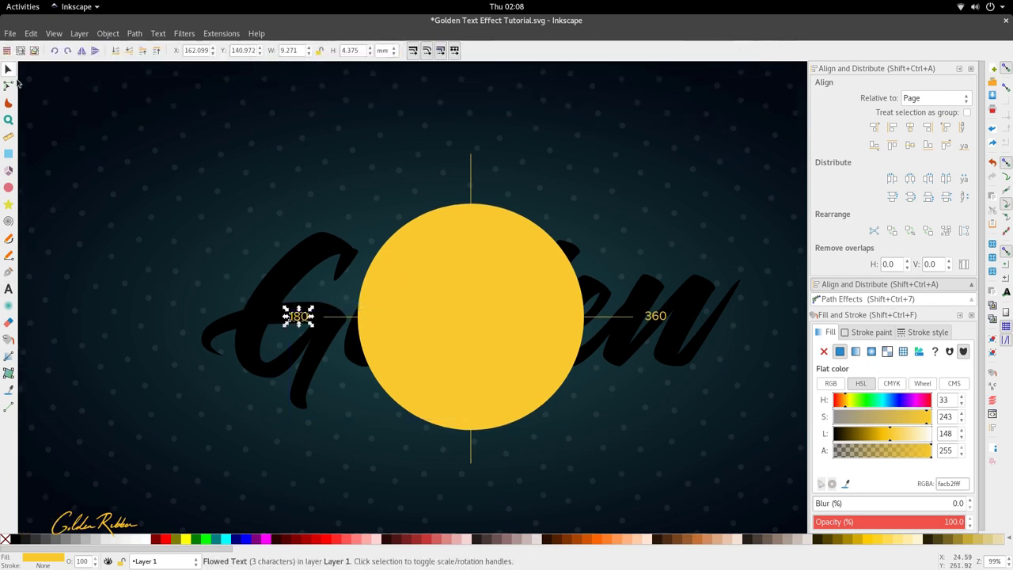
Step: Duplicate the 180 label, place the copy above the vertical line and change its text to 270
{"action": "key", "text": "ctrl+d"}
{"action": "left_click_drag", "start_coordinate": [293, 310], "coordinate": [479, 141]}
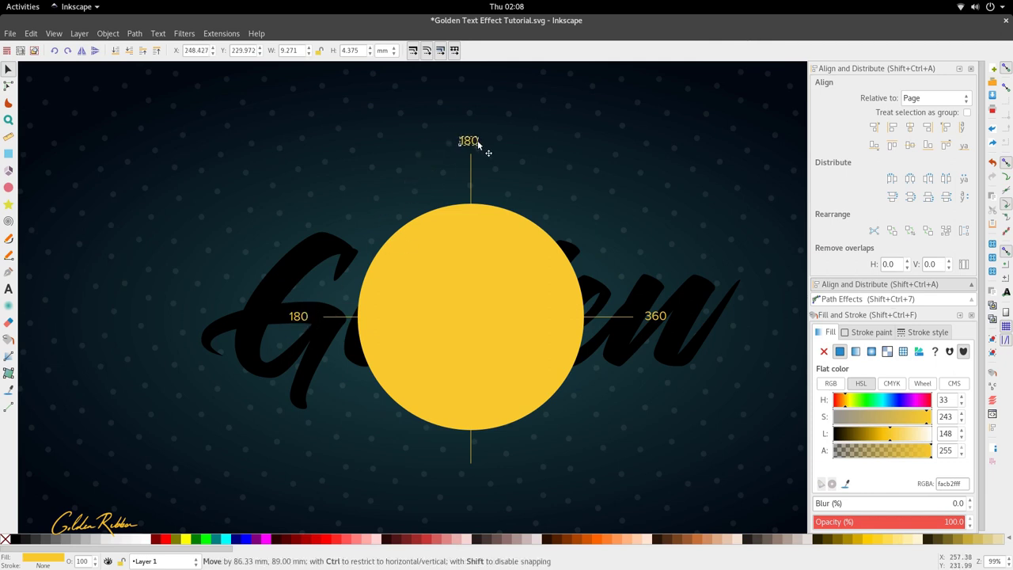
{"action": "key", "text": "t"}
{"action": "key", "text": "ctrl+a"}
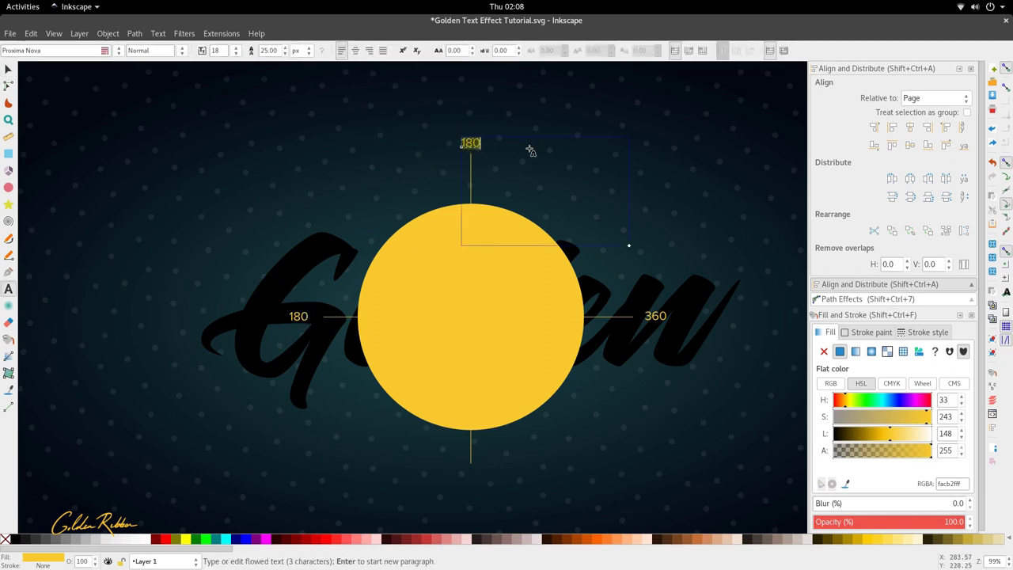
{"action": "type", "text": "270"}
{"action": "left_click", "coordinate": [7, 69]}
Step: Duplicate the 270 label, place the copy below the vertical line and change its text to 90
{"action": "key", "text": "ctrl+d"}
{"action": "left_click_drag", "start_coordinate": [471, 143], "coordinate": [481, 478]}
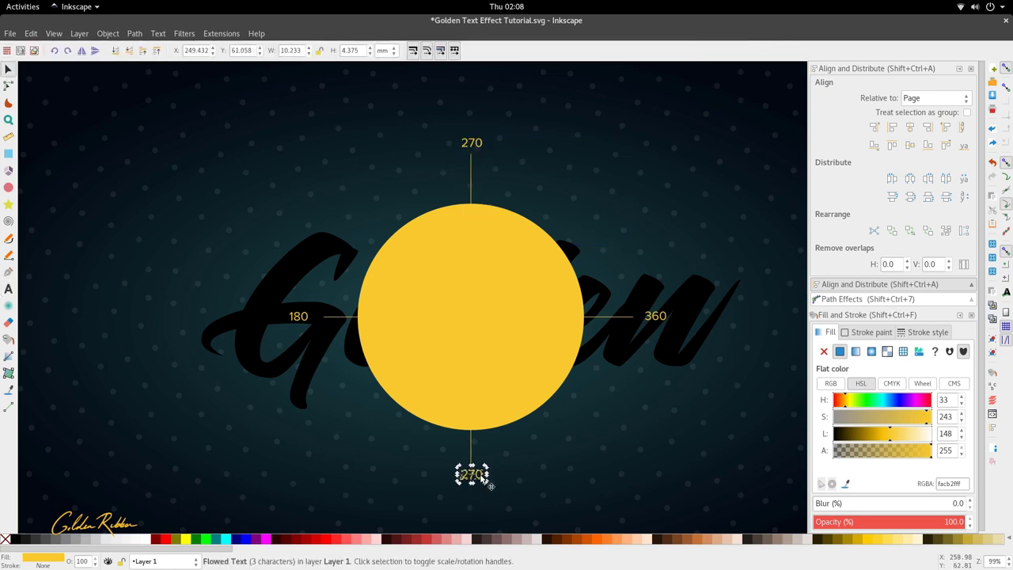
{"action": "double_click", "coordinate": [482, 477]}
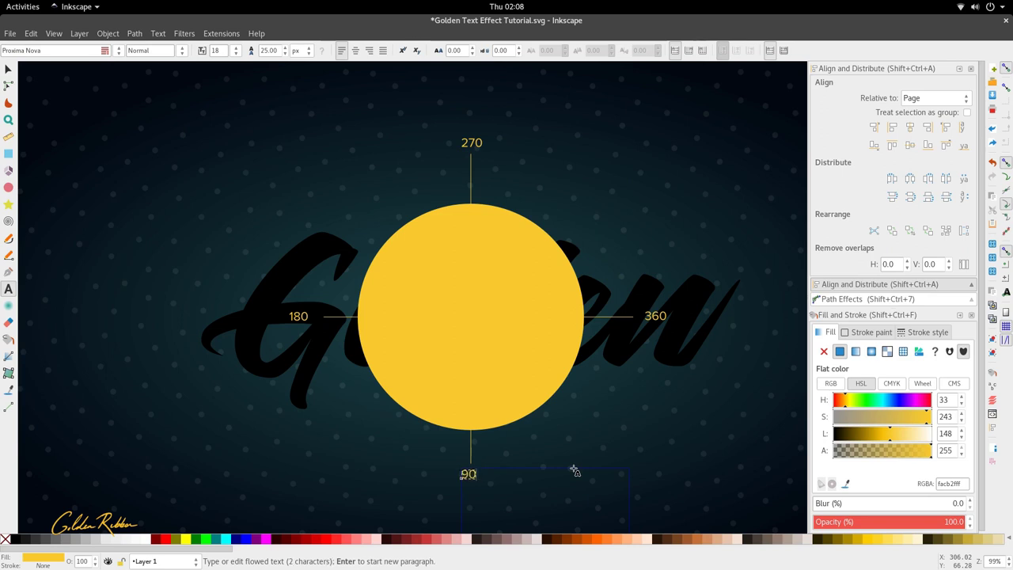
{"action": "key", "text": "F1"}
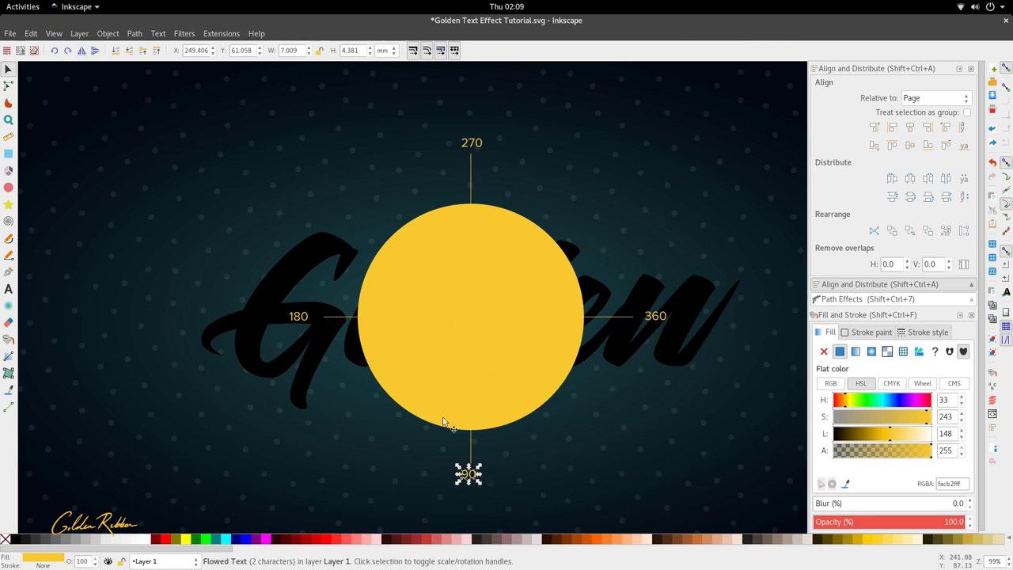
Step: Move the circle, both crossing lines and the four angle labels together off the page and delete them
{"action": "scroll", "coordinate": [464, 316], "scroll_direction": "down", "scroll_amount": 3}
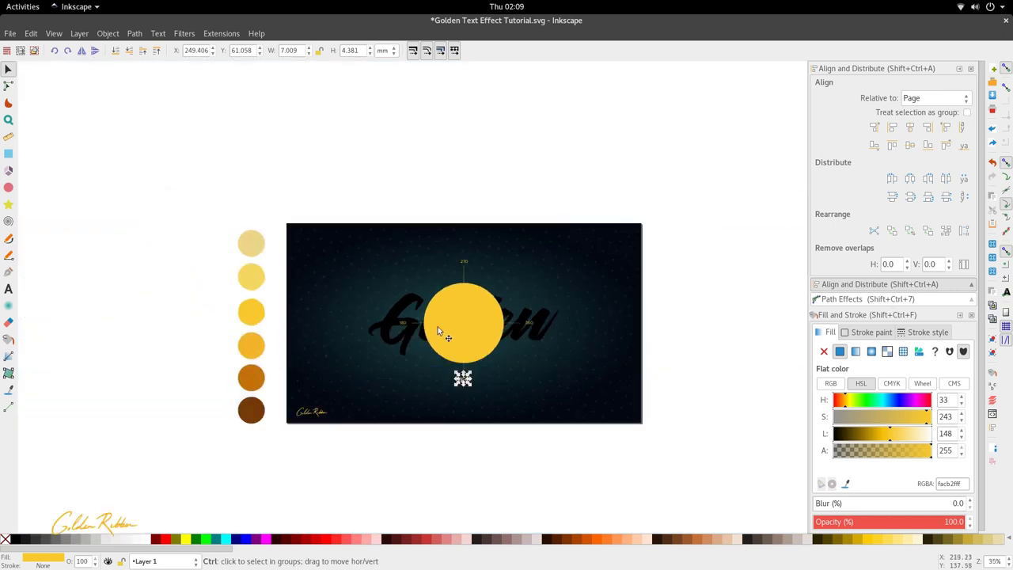
{"action": "scroll", "coordinate": [439, 328], "scroll_direction": "up", "scroll_amount": 2}
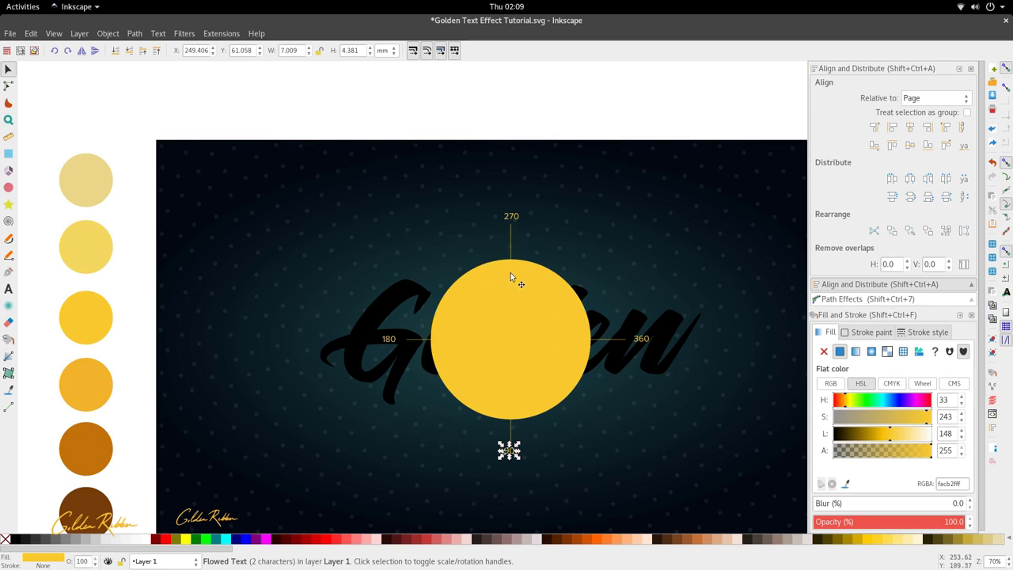
{"action": "scroll", "coordinate": [497, 259], "scroll_direction": "down", "scroll_amount": 1}
{"action": "left_click", "coordinate": [510, 314]}
{"action": "scroll", "coordinate": [505, 313], "scroll_direction": "up", "scroll_amount": 1}
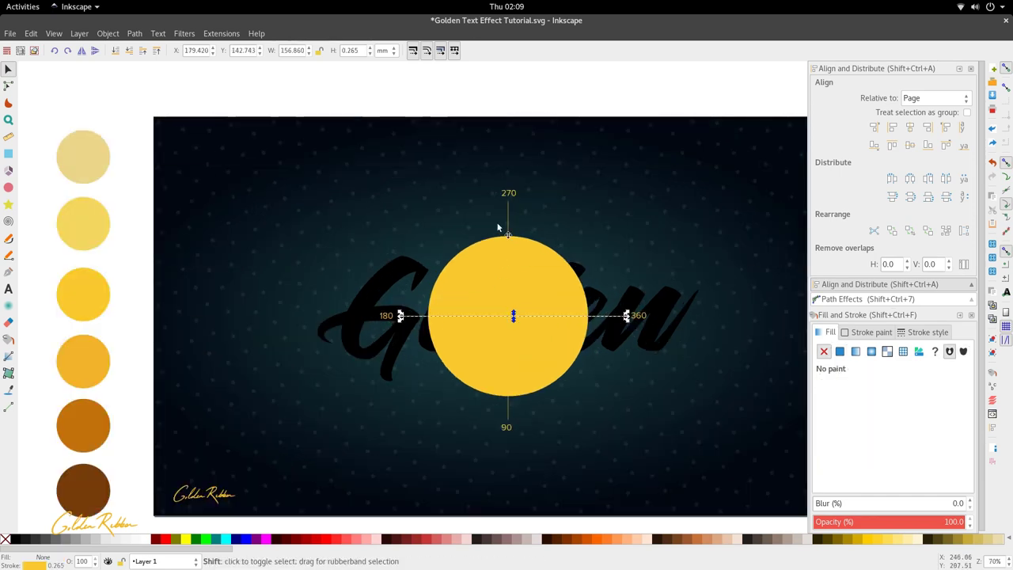
{"action": "left_click", "coordinate": [507, 221], "text": "shift"}
{"action": "left_click_drag", "start_coordinate": [528, 178], "coordinate": [492, 204]}
{"action": "left_click_drag", "start_coordinate": [362, 288], "coordinate": [415, 327]}
{"action": "left_click_drag", "start_coordinate": [459, 467], "coordinate": [542, 412]}
{"action": "left_click_drag", "start_coordinate": [654, 384], "coordinate": [611, 302]}
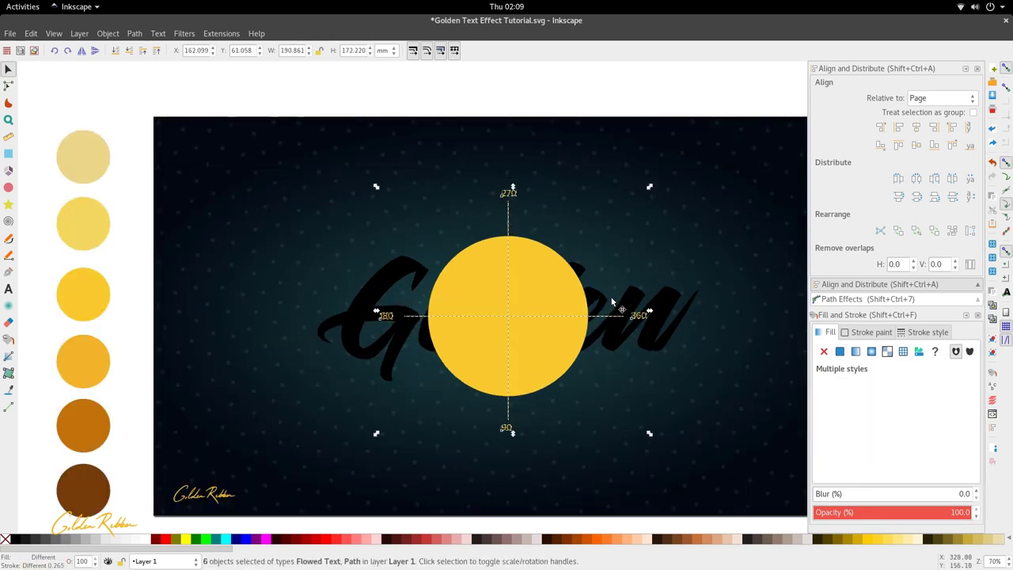
{"action": "scroll", "coordinate": [539, 281], "scroll_direction": "down", "scroll_amount": 2, "text": "ctrl"}
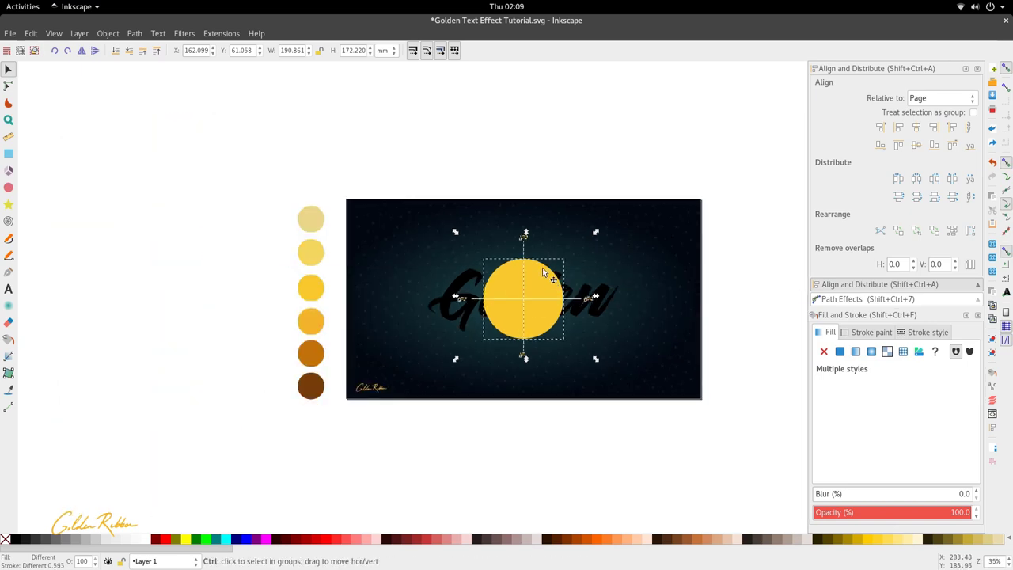
{"action": "scroll", "coordinate": [524, 300], "scroll_direction": "up", "scroll_amount": 1, "text": "ctrl"}
{"action": "scroll", "coordinate": [524, 304], "scroll_direction": "up", "scroll_amount": 2, "text": "ctrl"}
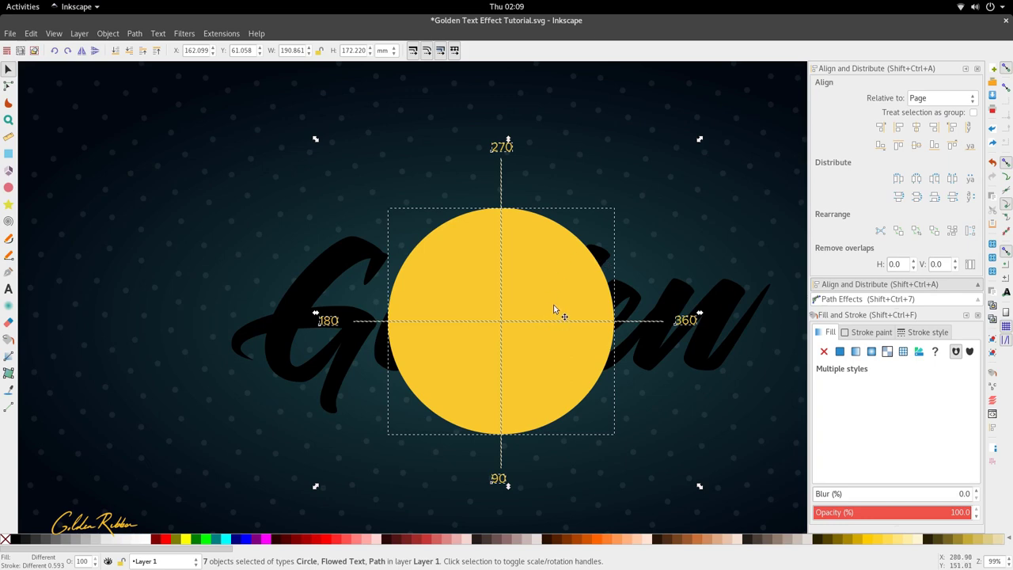
{"action": "scroll", "coordinate": [554, 310], "scroll_direction": "down", "scroll_amount": 2, "text": "ctrl"}
{"action": "scroll", "coordinate": [546, 322], "scroll_direction": "up", "scroll_amount": 1, "text": "ctrl"}
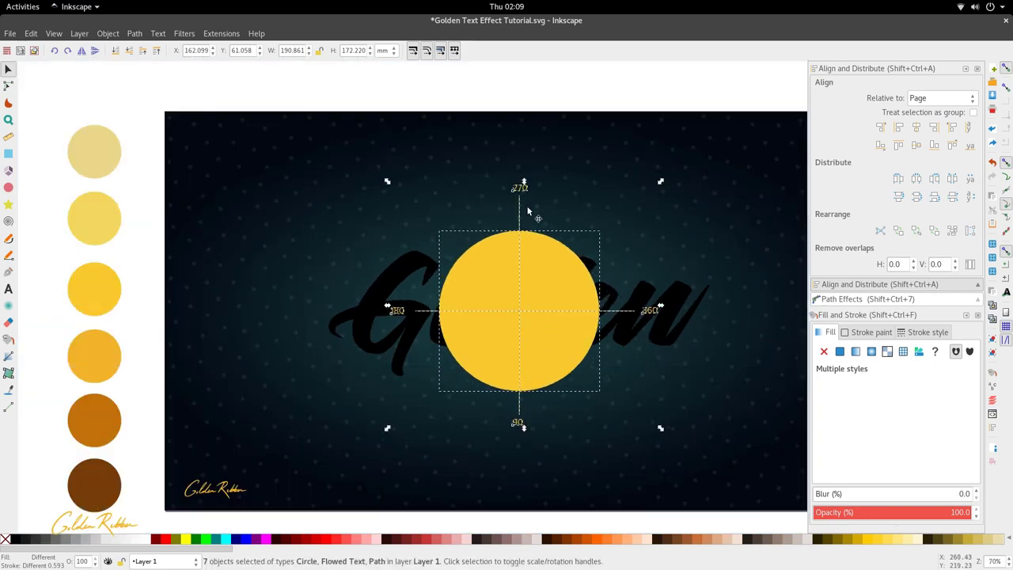
{"action": "scroll", "coordinate": [528, 213], "scroll_direction": "down", "scroll_amount": 2, "text": "ctrl"}
{"action": "left_click_drag", "start_coordinate": [527, 245], "coordinate": [524, 91]}
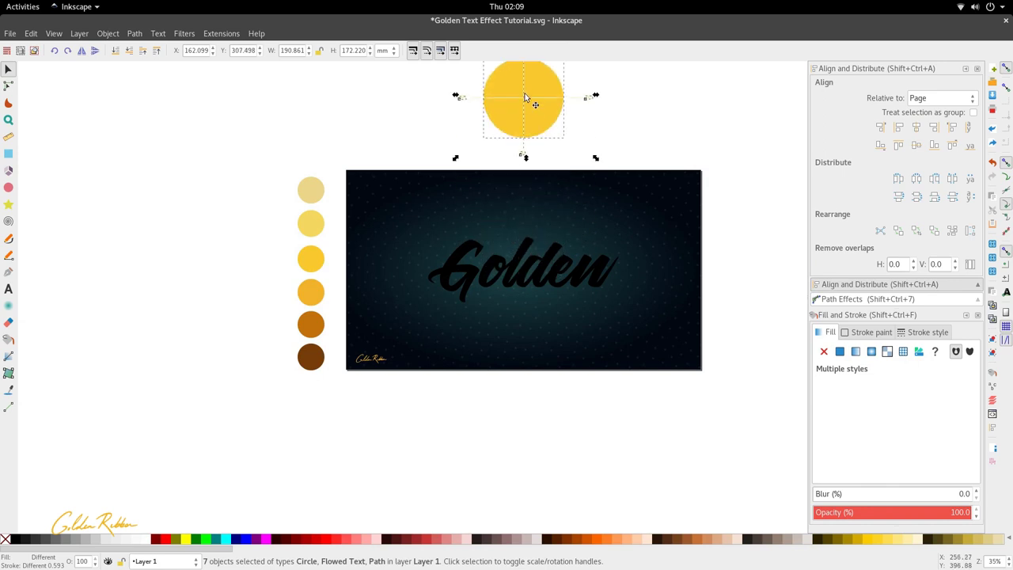
{"action": "key", "text": "Delete"}
Step: Try to apply the Motion extension to the grouped Golden lettering with magnitude 25 and angle 230
{"action": "left_click", "coordinate": [524, 257]}
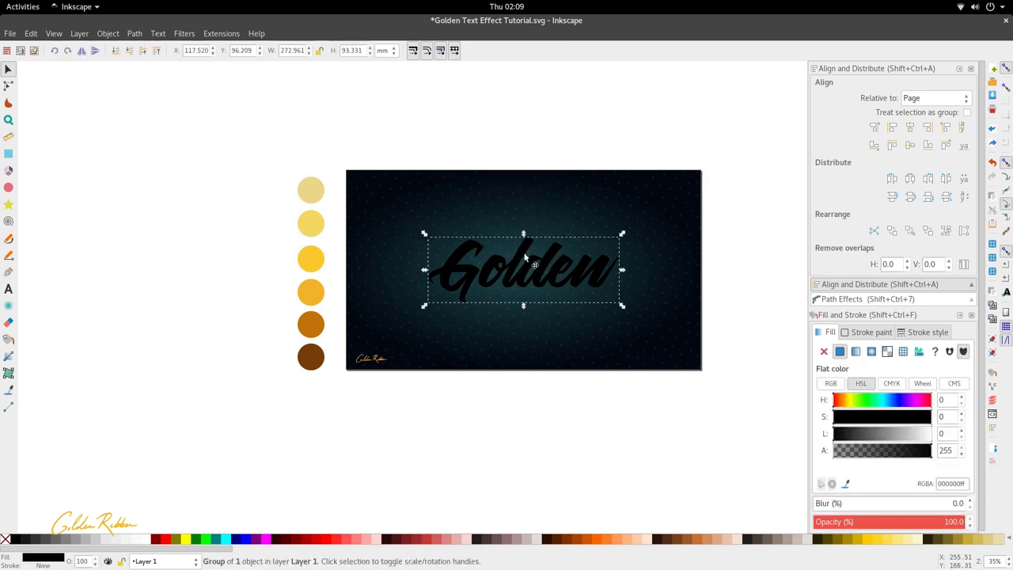
{"action": "left_click", "coordinate": [221, 33]}
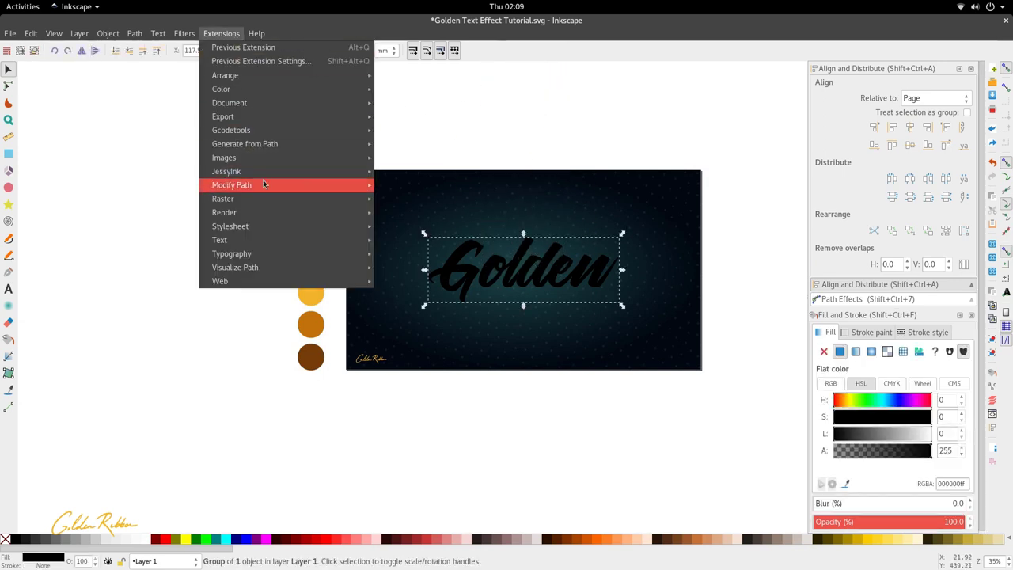
{"action": "mouse_move", "coordinate": [280, 185]}
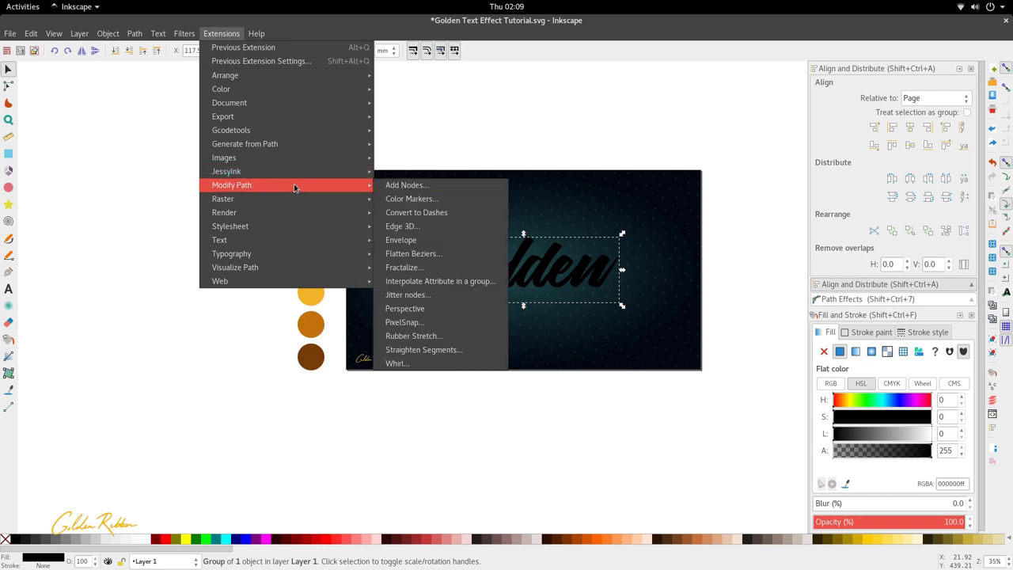
{"action": "mouse_move", "coordinate": [277, 144]}
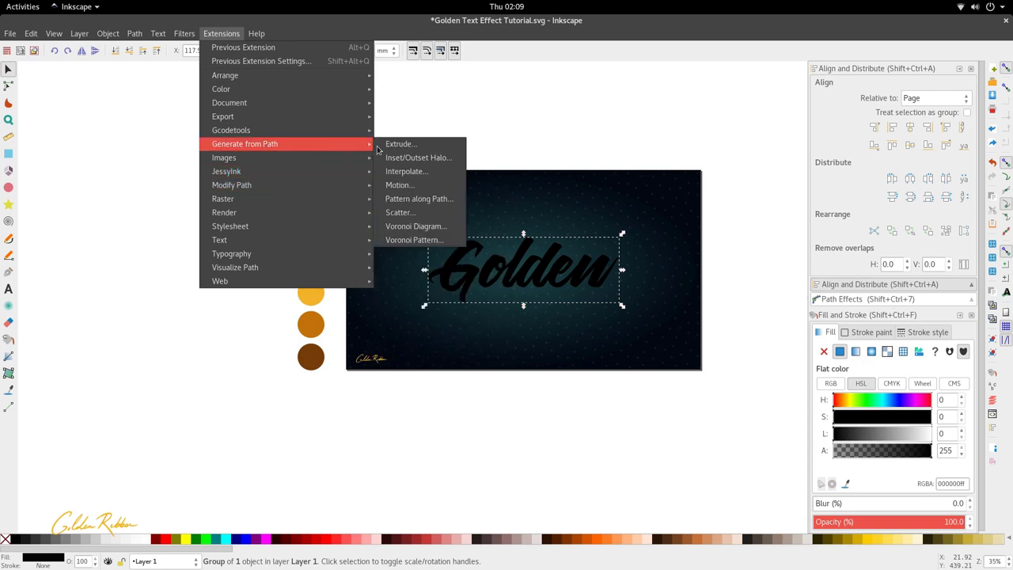
{"action": "left_click", "coordinate": [424, 189]}
{"action": "left_click_drag", "start_coordinate": [535, 279], "coordinate": [510, 276]}
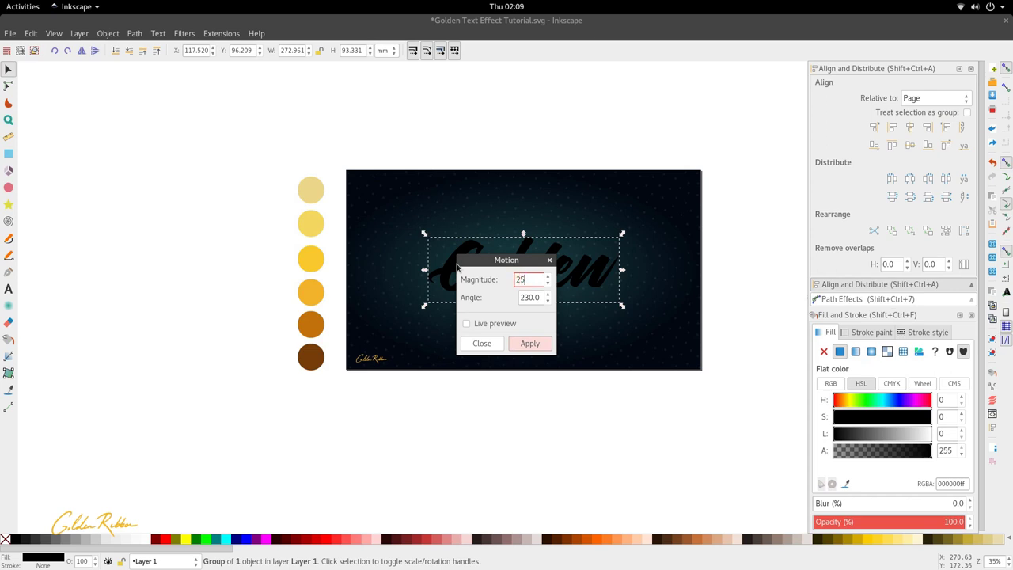
{"action": "left_click", "coordinate": [516, 345]}
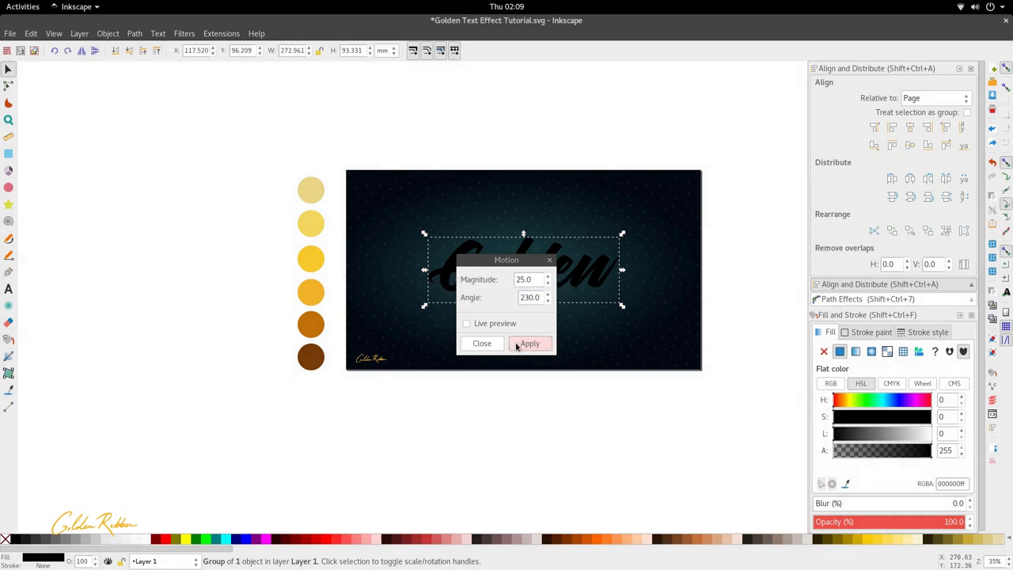
{"action": "left_click", "coordinate": [494, 344]}
Step: Select the Golden path inside its group and apply the Motion extension with magnitude 25 and angle 230
{"action": "double_click", "coordinate": [498, 278]}
{"action": "double_click", "coordinate": [498, 278]}
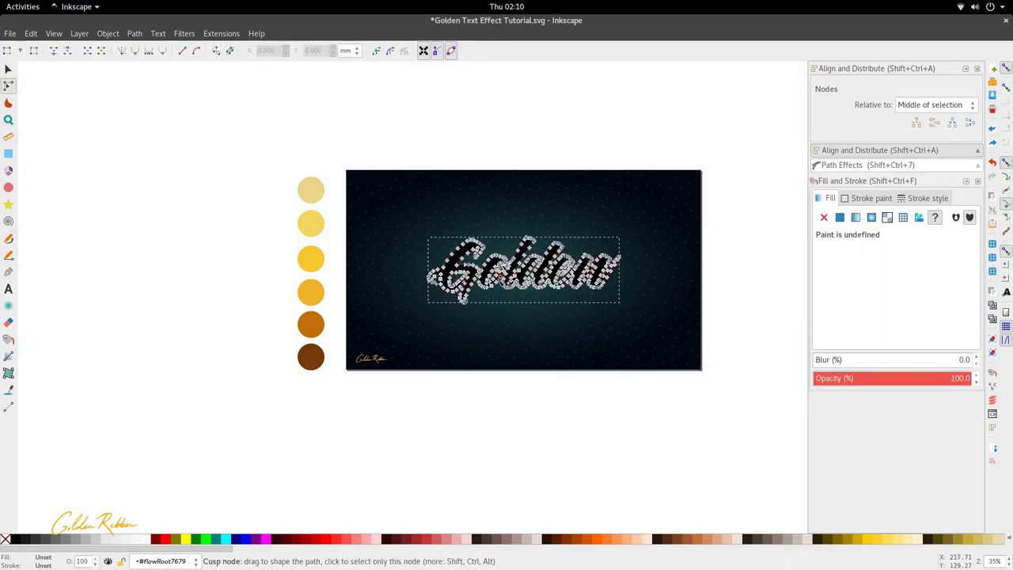
{"action": "key", "text": "s"}
{"action": "left_click", "coordinate": [207, 34]}
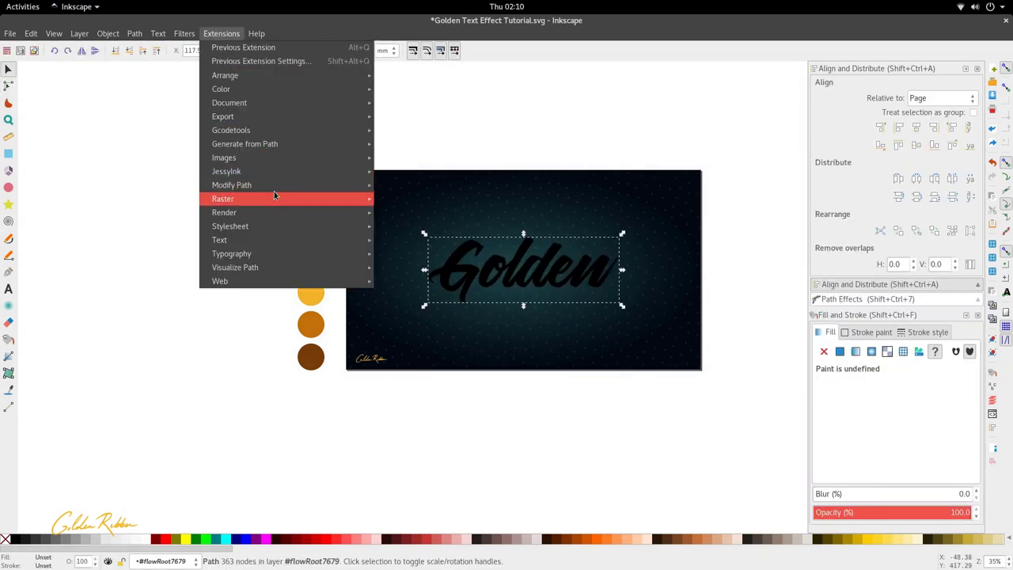
{"action": "mouse_move", "coordinate": [275, 134]}
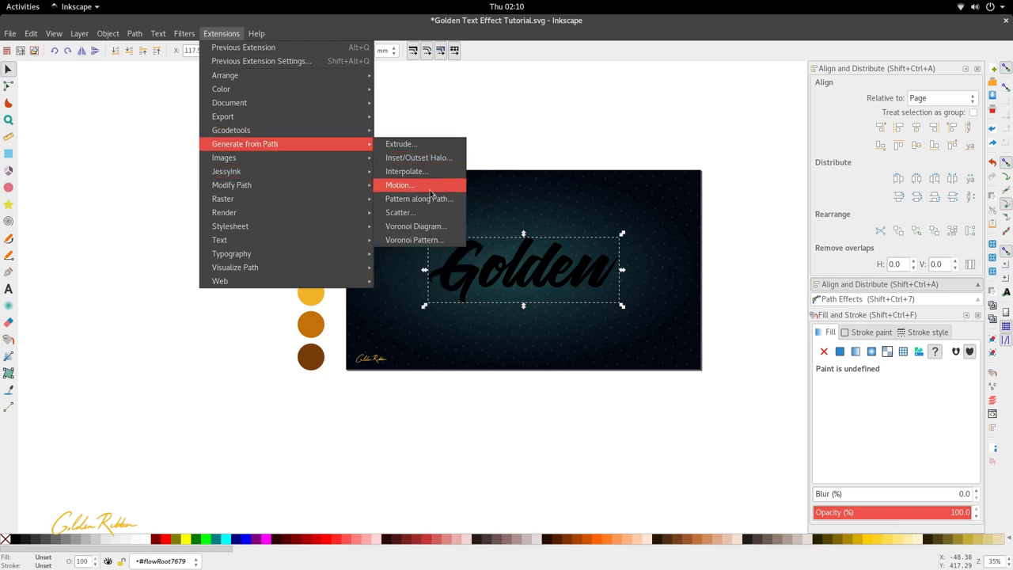
{"action": "left_click", "coordinate": [431, 186]}
{"action": "left_click_drag", "start_coordinate": [531, 280], "coordinate": [507, 277]}
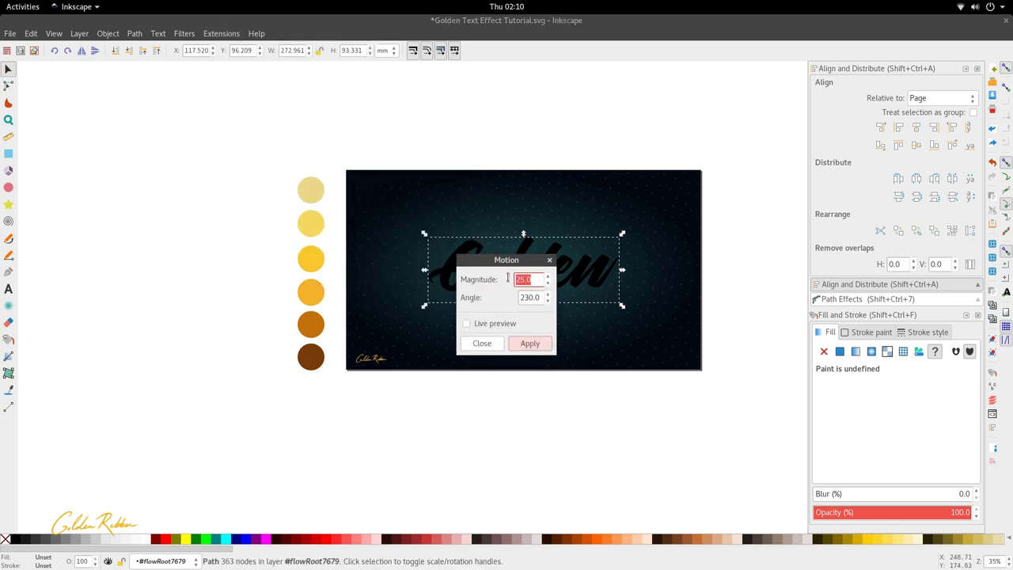
{"action": "left_click", "coordinate": [516, 348]}
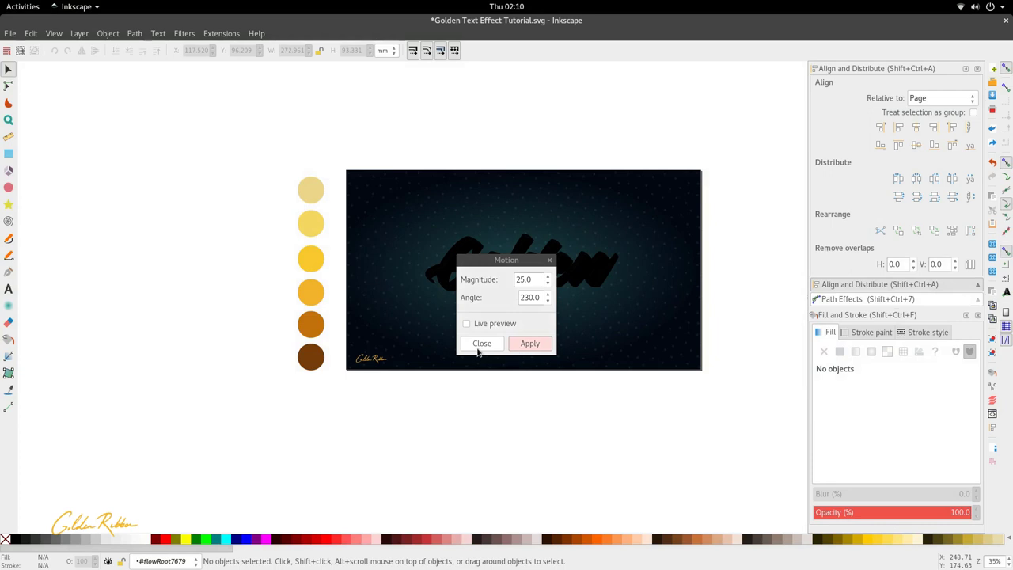
{"action": "left_click", "coordinate": [479, 345]}
Step: Fill the extrusion group behind the Golden lettering with the golden yellow #facb2f sampled from the palette circles
{"action": "scroll", "coordinate": [453, 242], "scroll_direction": "up", "scroll_amount": 1}
{"action": "left_click", "coordinate": [466, 244]}
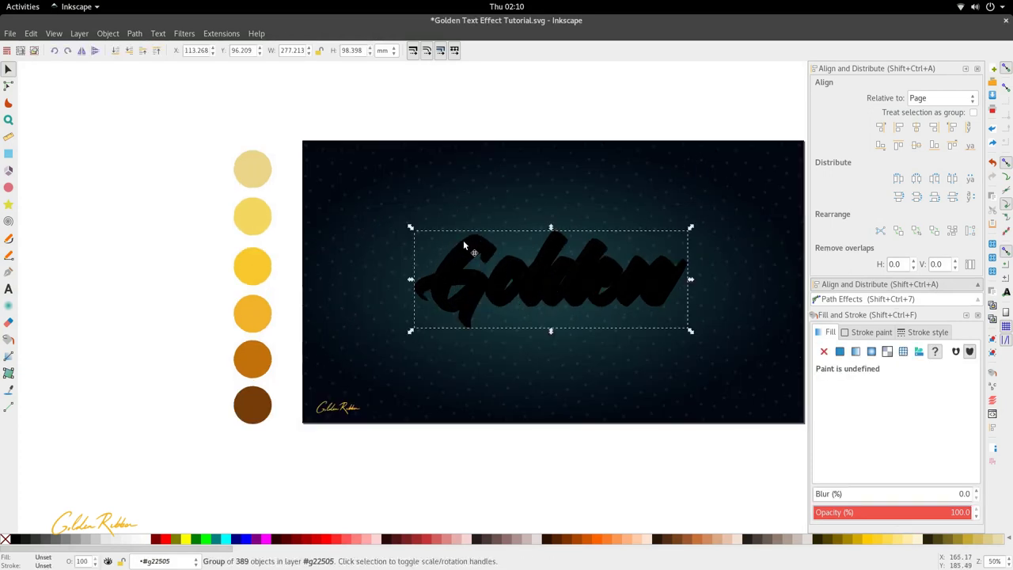
{"action": "key", "text": "d"}
{"action": "left_click", "coordinate": [261, 264]}
{"action": "scroll", "coordinate": [491, 279], "scroll_direction": "up", "scroll_amount": 2}
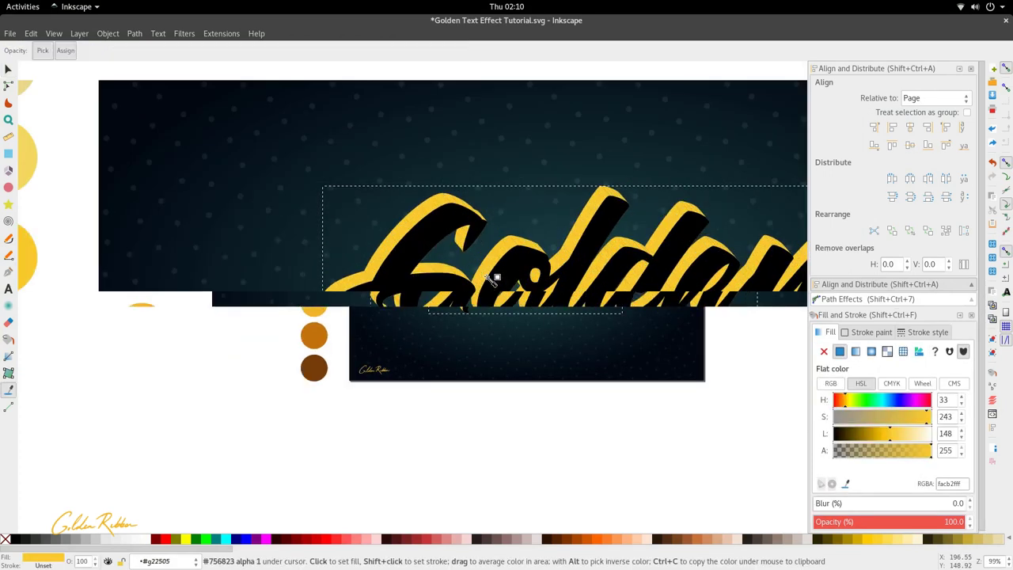
Step: Undo the yellow fill and the Motion extrusion, and reselect the grouped Golden lettering
{"action": "key", "text": "ctrl+z"}
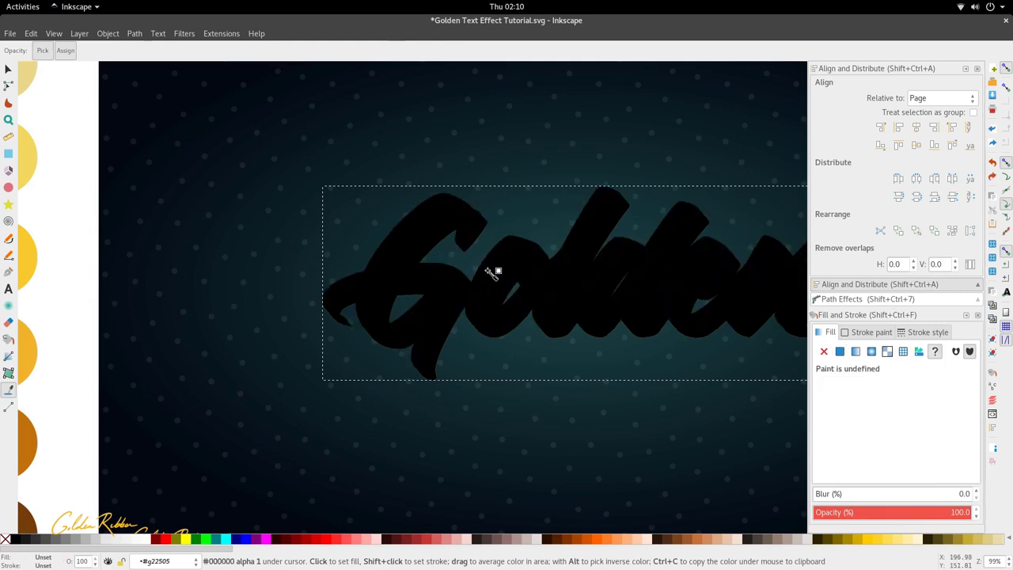
{"action": "scroll", "coordinate": [487, 275], "scroll_direction": "down", "scroll_amount": 3}
{"action": "key", "text": "ctrl+z"}
{"action": "key", "text": "s"}
{"action": "left_click", "coordinate": [466, 260]}
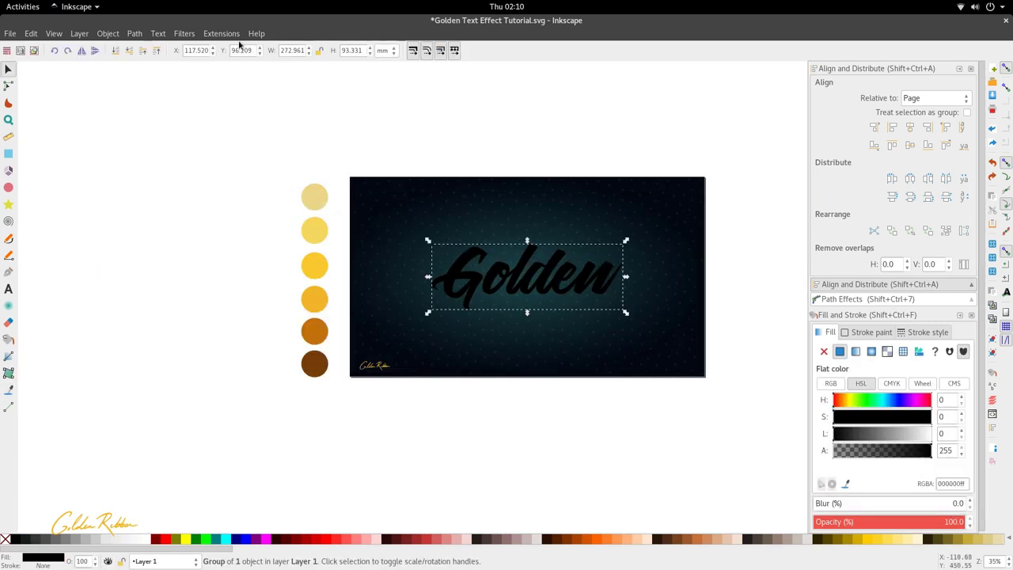
Step: Select the Golden path inside its group and apply the Motion extension with magnitude 30 and angle 230
{"action": "double_click", "coordinate": [456, 260]}
{"action": "double_click", "coordinate": [457, 260]}
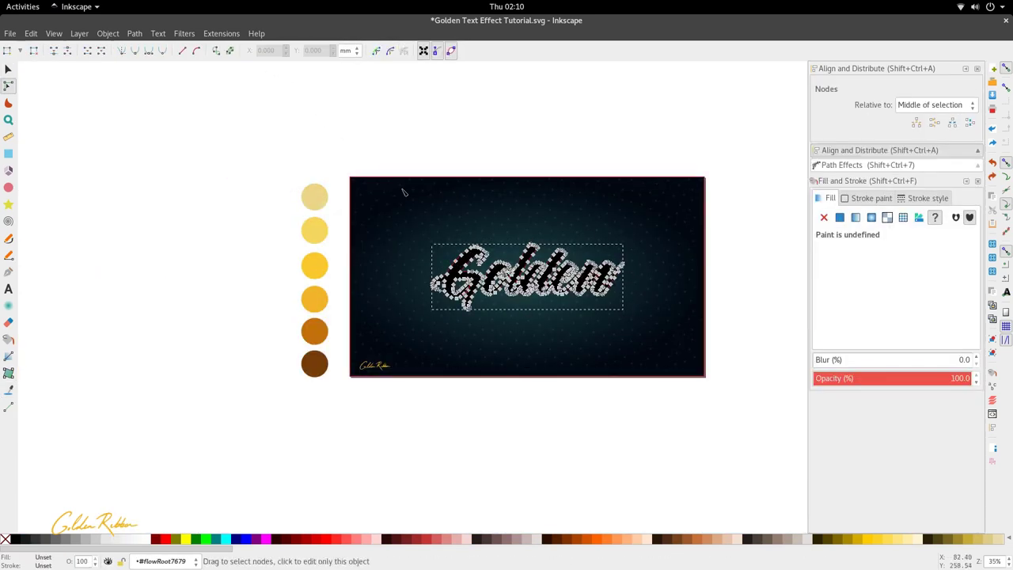
{"action": "key", "text": "s"}
{"action": "left_click", "coordinate": [238, 33]}
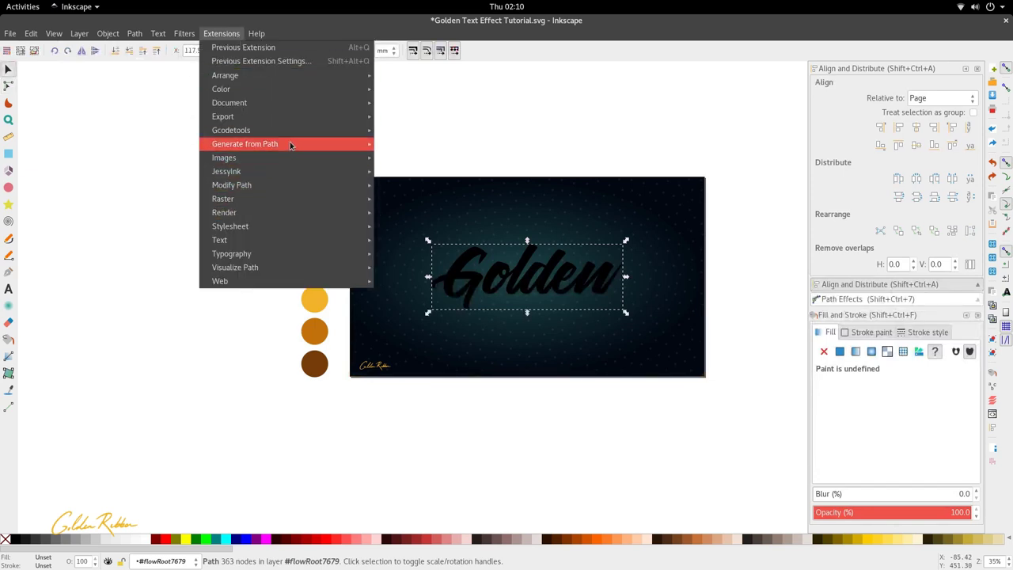
{"action": "mouse_move", "coordinate": [289, 143]}
{"action": "left_click", "coordinate": [400, 184]}
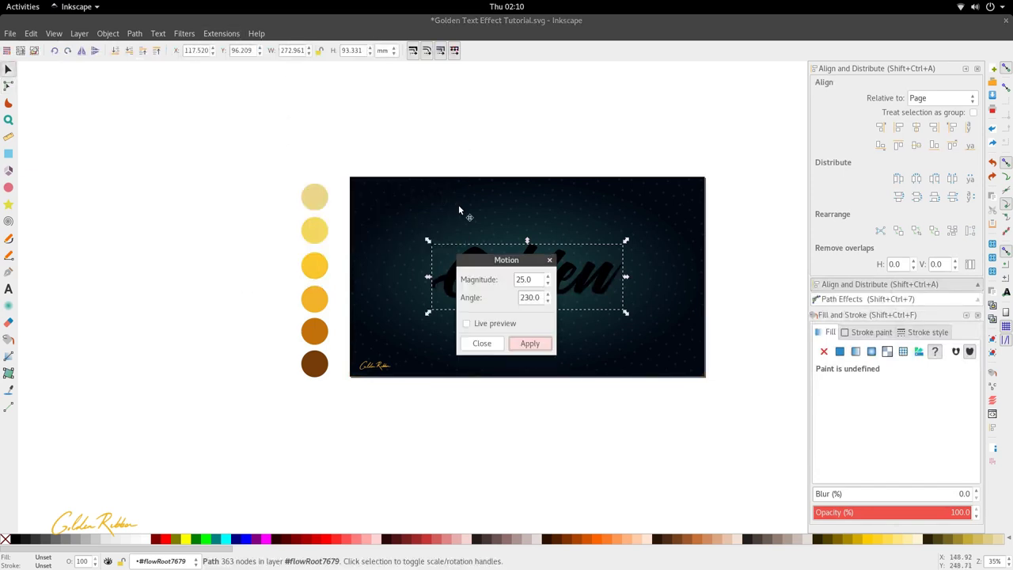
{"action": "left_click_drag", "start_coordinate": [534, 279], "coordinate": [503, 276]}
{"action": "type", "text": "30"}
{"action": "left_click", "coordinate": [534, 343]}
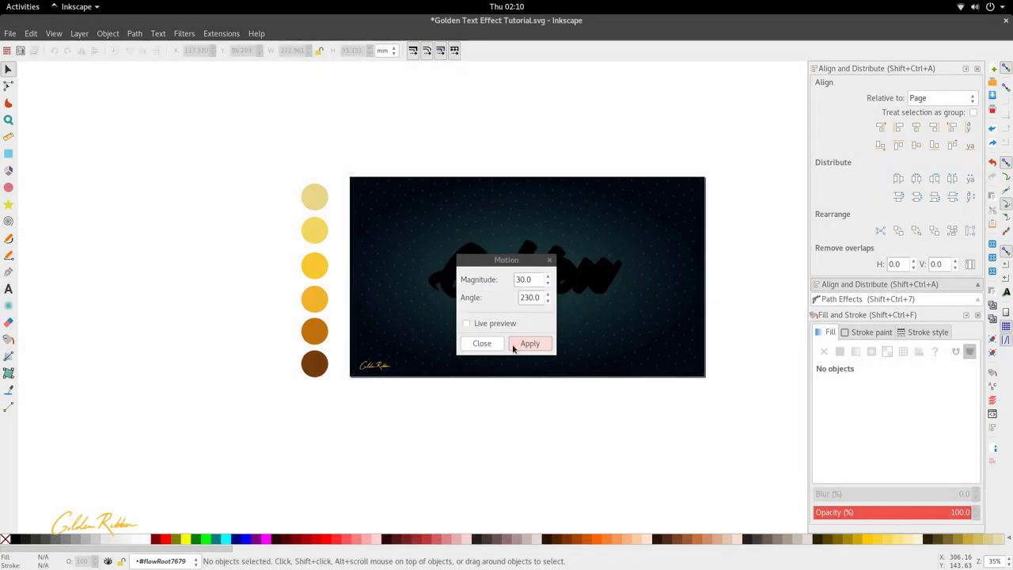
{"action": "left_click", "coordinate": [499, 349]}
Step: Try to fill the Golden extrusion with the light yellow sampled from the second palette circle
{"action": "scroll", "coordinate": [478, 249], "scroll_direction": "up", "scroll_amount": 2, "text": "ctrl"}
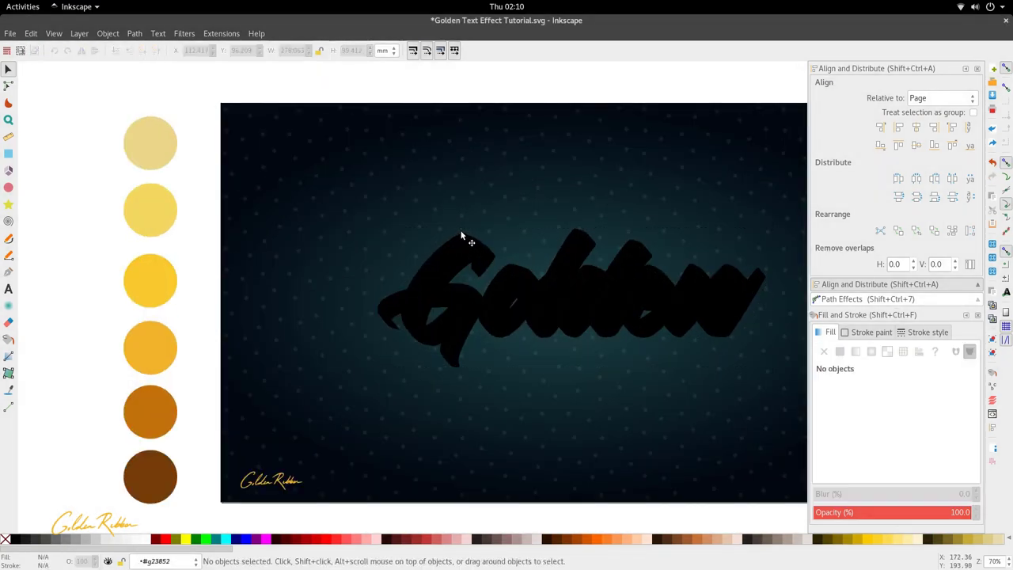
{"action": "key", "text": "n"}
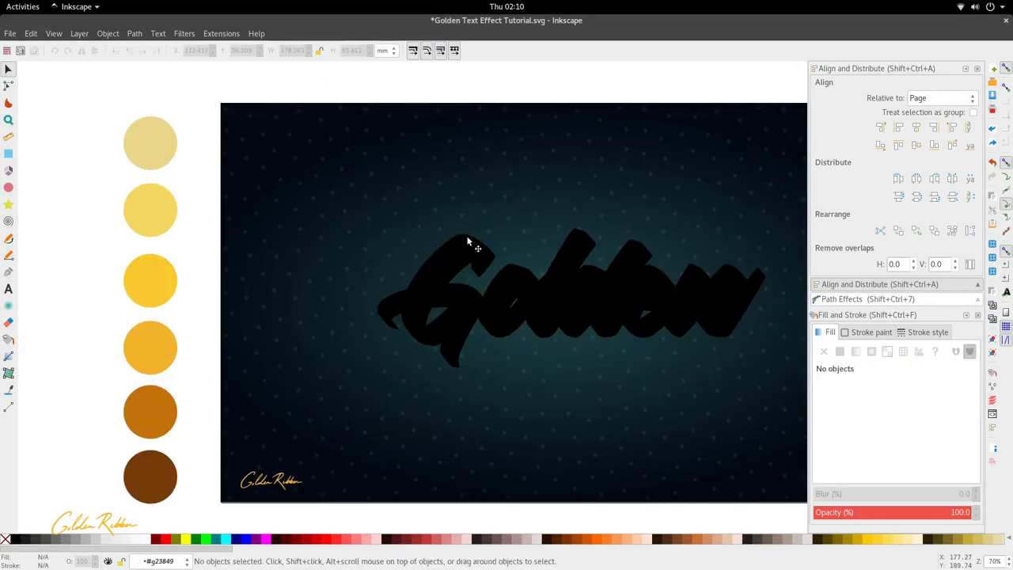
{"action": "left_click", "coordinate": [467, 239]}
{"action": "key", "text": "s"}
{"action": "left_click", "coordinate": [405, 220]}
{"action": "left_click", "coordinate": [449, 241]}
{"action": "key", "text": "d"}
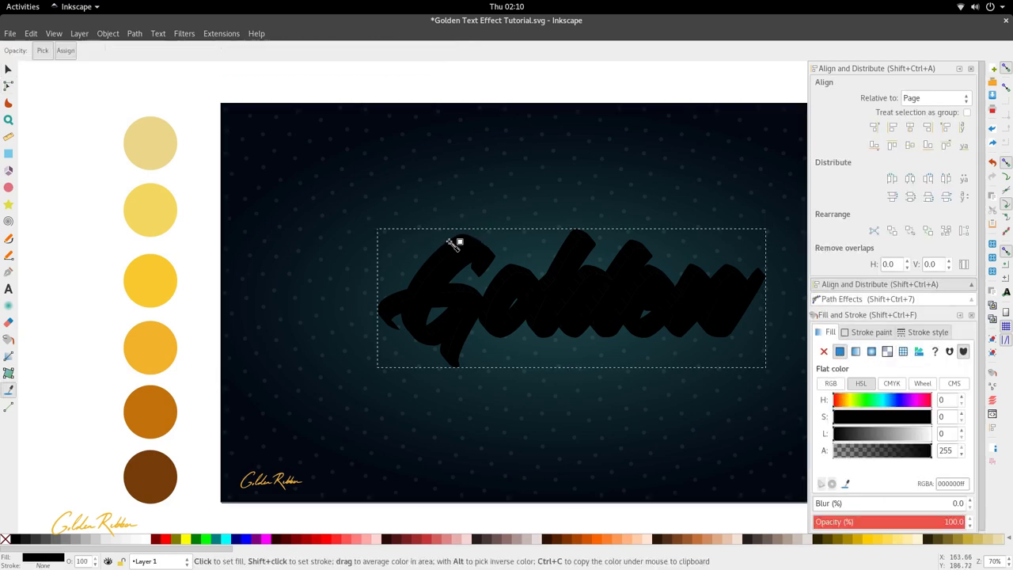
{"action": "left_click", "coordinate": [168, 224]}
{"action": "key", "text": "ctrl+z"}
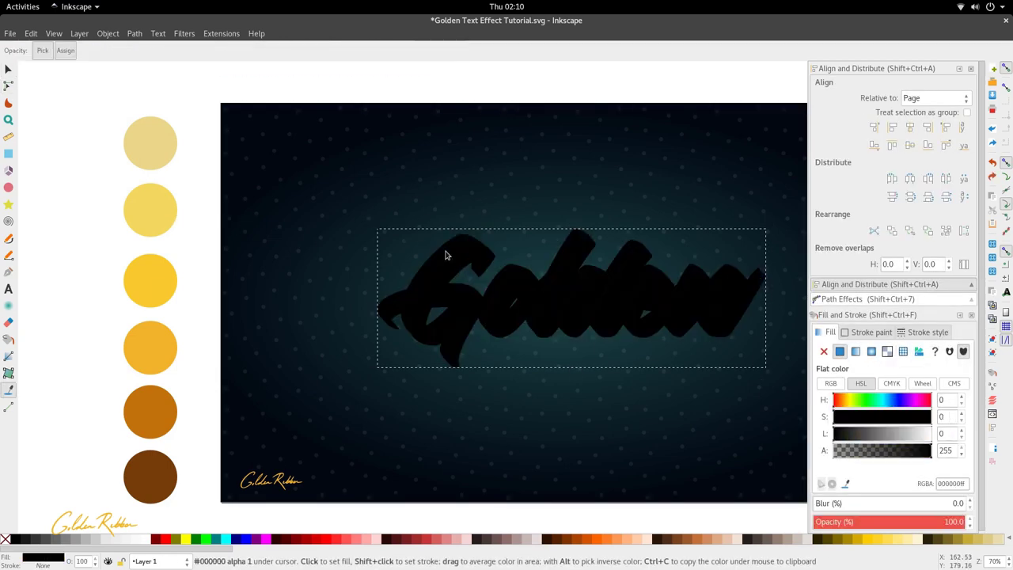
{"action": "key", "text": "s"}
{"action": "left_click", "coordinate": [239, 320]}
{"action": "left_click", "coordinate": [446, 252]}
{"action": "key", "text": "d"}
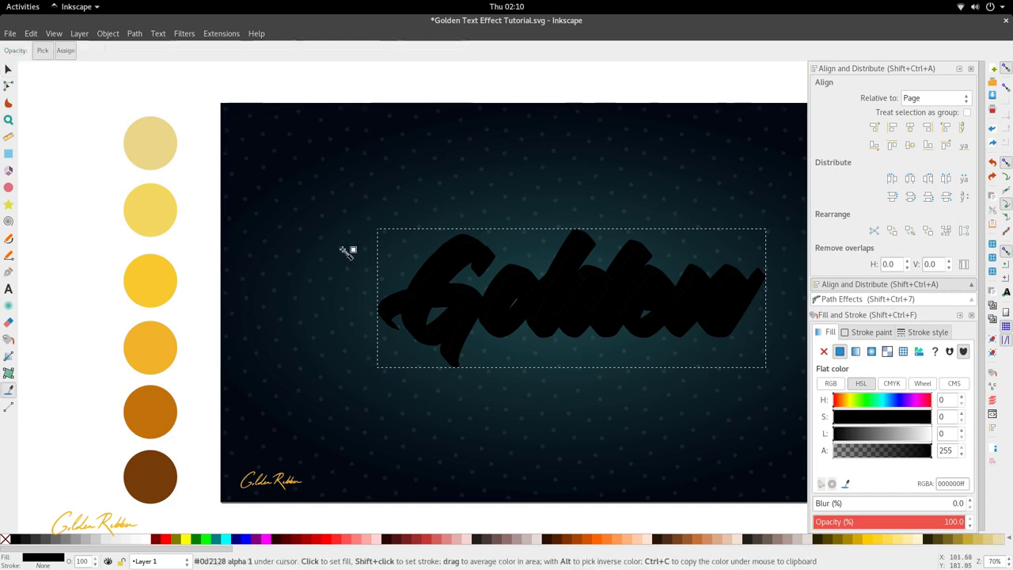
{"action": "left_click", "coordinate": [163, 225]}
{"action": "key", "text": "s"}
{"action": "key", "text": "ctrl+z"}
{"action": "double_click", "coordinate": [454, 244], "text": "ctrl"}
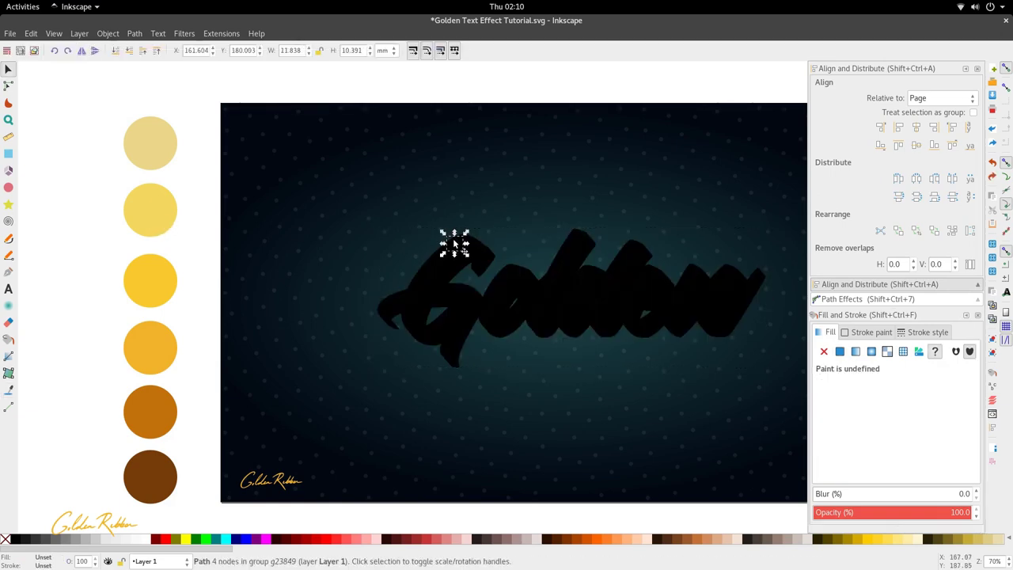
Step: Fill the extruded Golden group with the golden yellow #facb2f sampled from the third palette circle
{"action": "key", "text": "s"}
{"action": "left_click", "coordinate": [420, 263]}
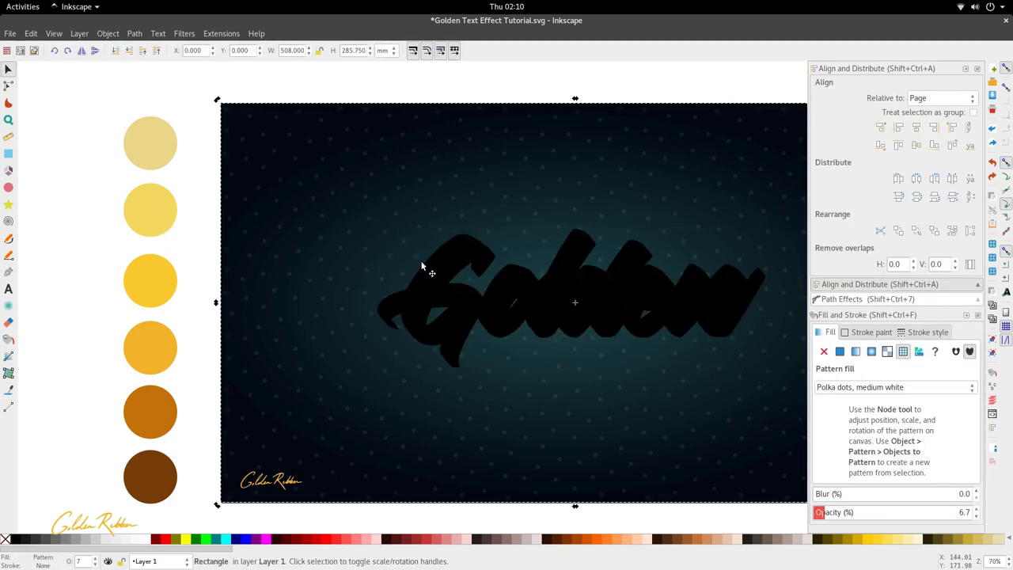
{"action": "key", "text": "Escape"}
{"action": "left_click", "coordinate": [421, 267]}
{"action": "key", "text": "d"}
{"action": "left_click", "coordinate": [164, 267]}
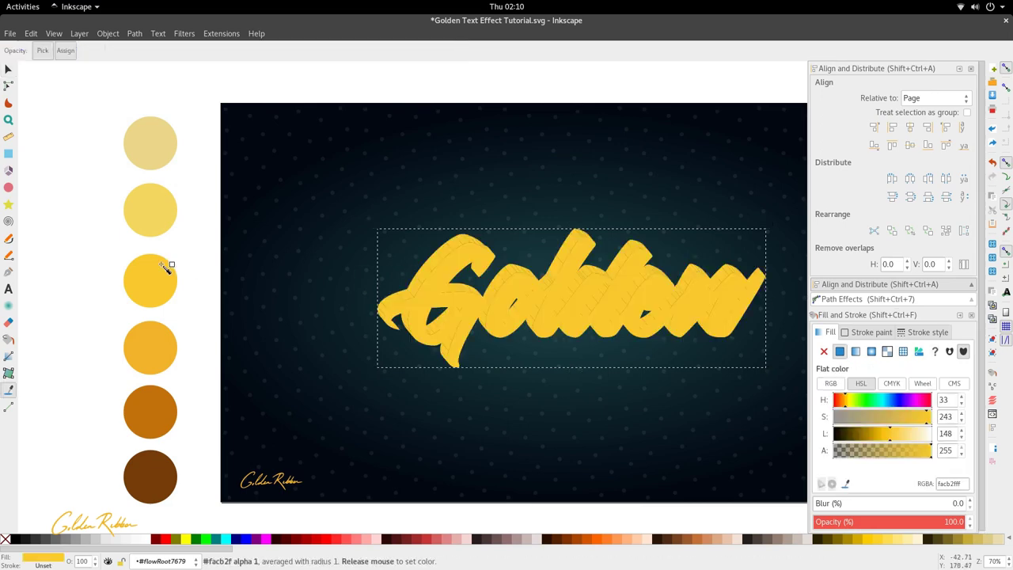
{"action": "key", "text": "s"}
Step: Fill the front Golden lettering path with the orange #f4b42c sampled from the fourth palette circle
{"action": "scroll", "coordinate": [491, 299], "scroll_direction": "up", "scroll_amount": 3}
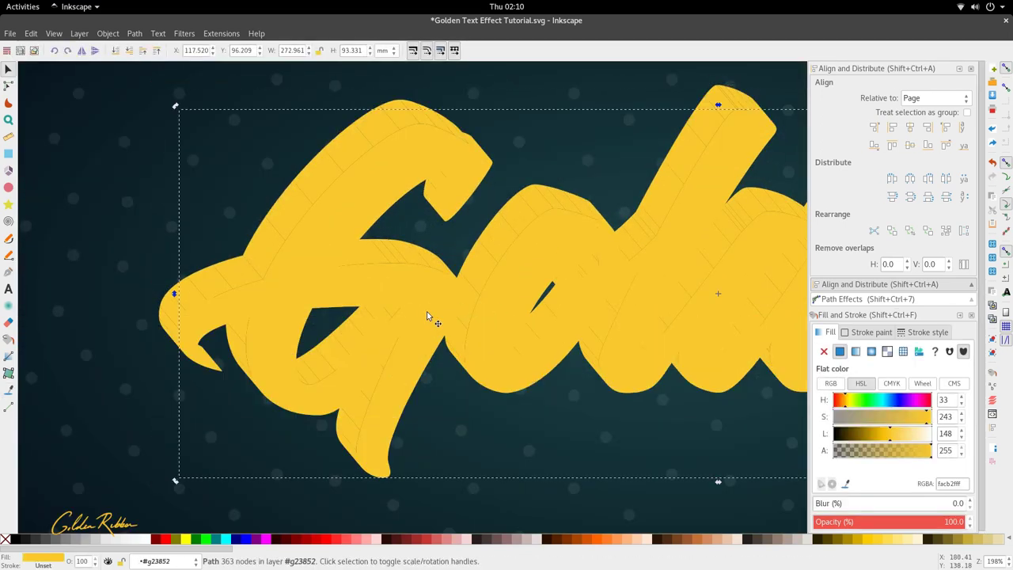
{"action": "key", "text": "n"}
{"action": "scroll", "coordinate": [428, 311], "scroll_direction": "down", "scroll_amount": 3}
{"action": "key", "text": "d"}
{"action": "left_click", "coordinate": [118, 343]}
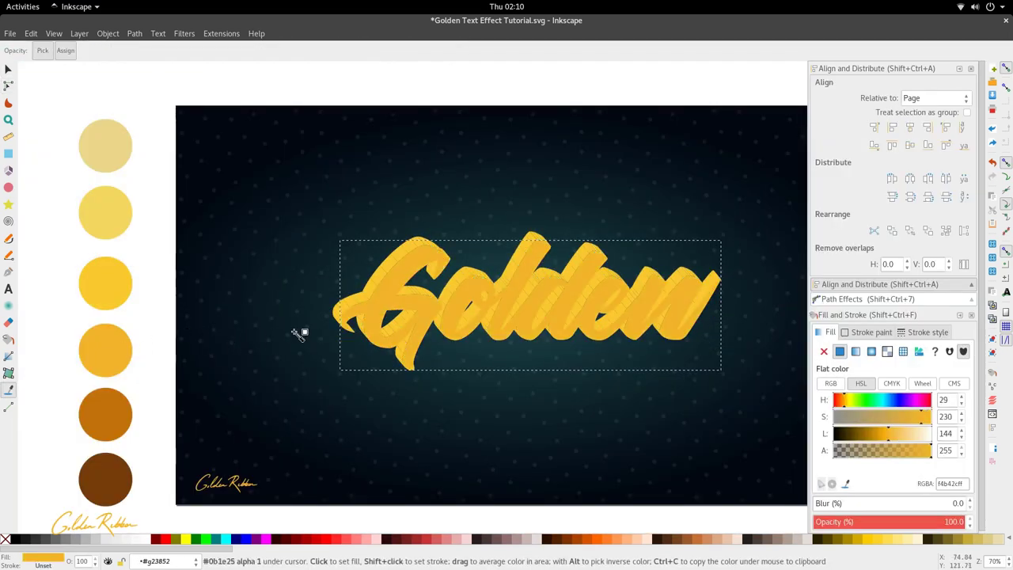
{"action": "key", "text": "s"}
Step: Fill the front Golden lettering path with the dark navy #020913 sampled from the background and inspect the contrast with the extrusion
{"action": "key", "text": "d"}
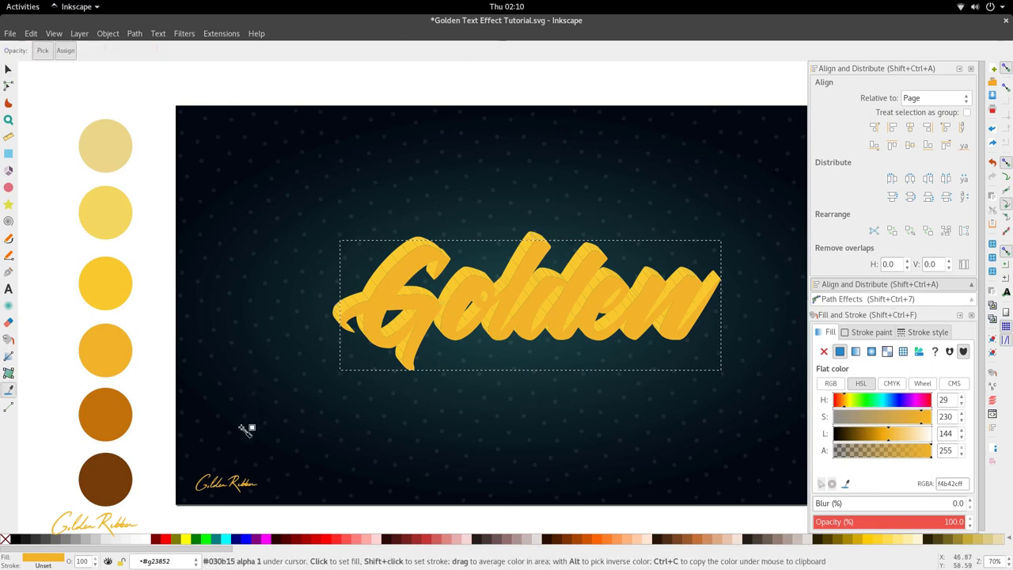
{"action": "left_click", "coordinate": [287, 482]}
{"action": "key", "text": "s"}
{"action": "scroll", "coordinate": [447, 341], "scroll_direction": "down", "scroll_amount": 3}
{"action": "scroll", "coordinate": [510, 241], "scroll_direction": "up", "scroll_amount": 1}
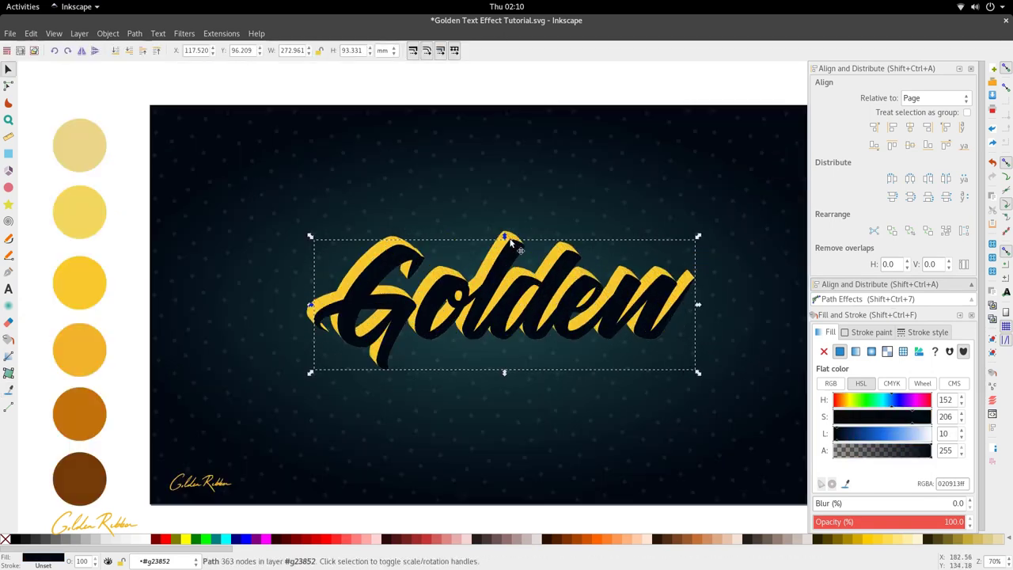
{"action": "scroll", "coordinate": [511, 245], "scroll_direction": "up", "scroll_amount": 1}
{"action": "scroll", "coordinate": [497, 257], "scroll_direction": "up", "scroll_amount": 1}
{"action": "scroll", "coordinate": [496, 257], "scroll_direction": "down", "scroll_amount": 4}
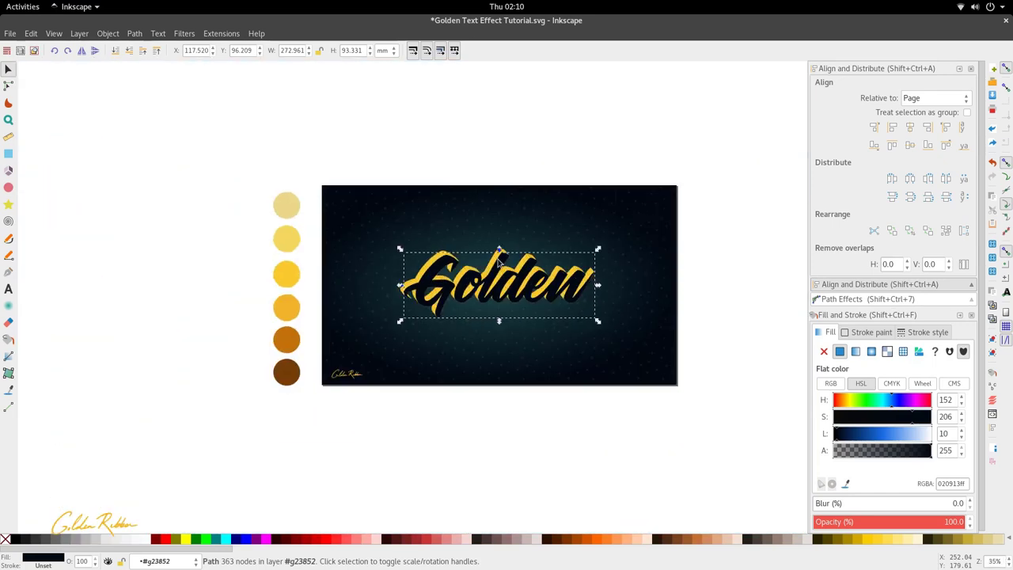
{"action": "scroll", "coordinate": [498, 260], "scroll_direction": "up", "scroll_amount": 1}
Step: Move the Golden lettering together with its extrusion about 7.5 mm down on the dark background
{"action": "left_click_drag", "start_coordinate": [308, 121], "coordinate": [653, 366]}
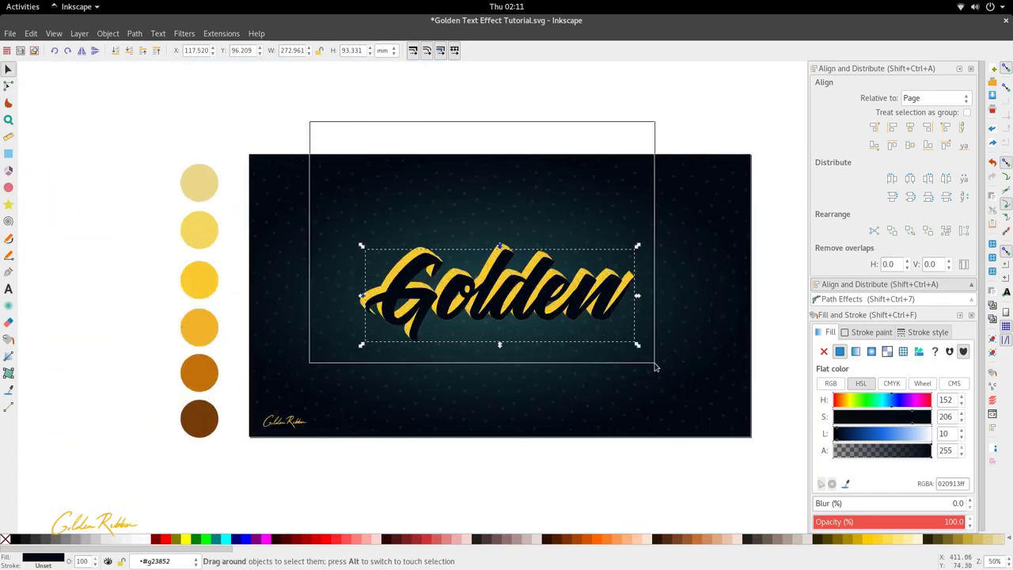
{"action": "left_click_drag", "start_coordinate": [621, 317], "coordinate": [622, 321]}
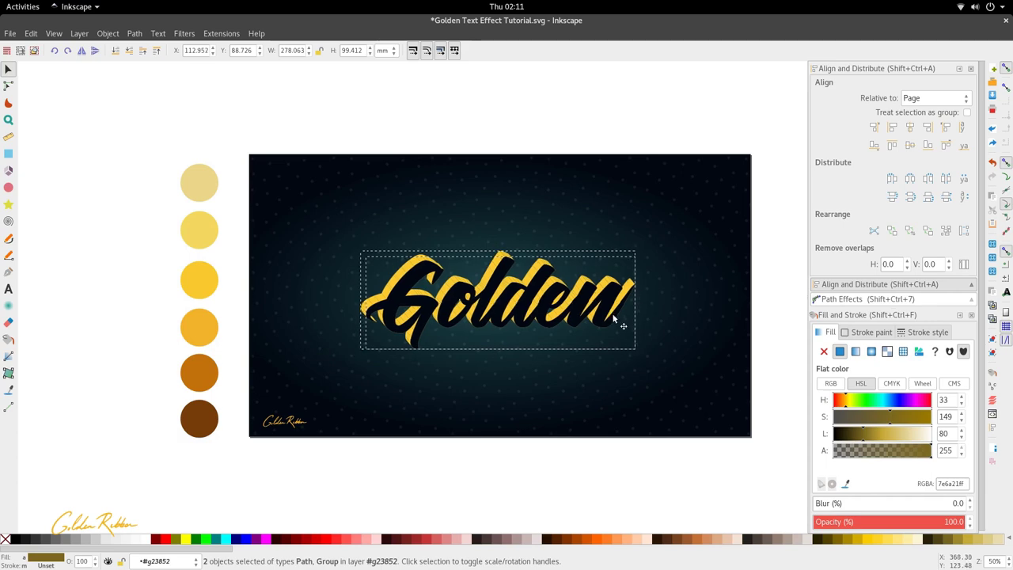
{"action": "left_click", "coordinate": [601, 472]}
Step: Select the front Golden lettering path and fill it with the brown-orange #c5730c sampled from the fifth palette circle
{"action": "scroll", "coordinate": [376, 331], "scroll_direction": "up", "scroll_amount": 2}
{"action": "scroll", "coordinate": [377, 360], "scroll_direction": "up", "scroll_amount": 1}
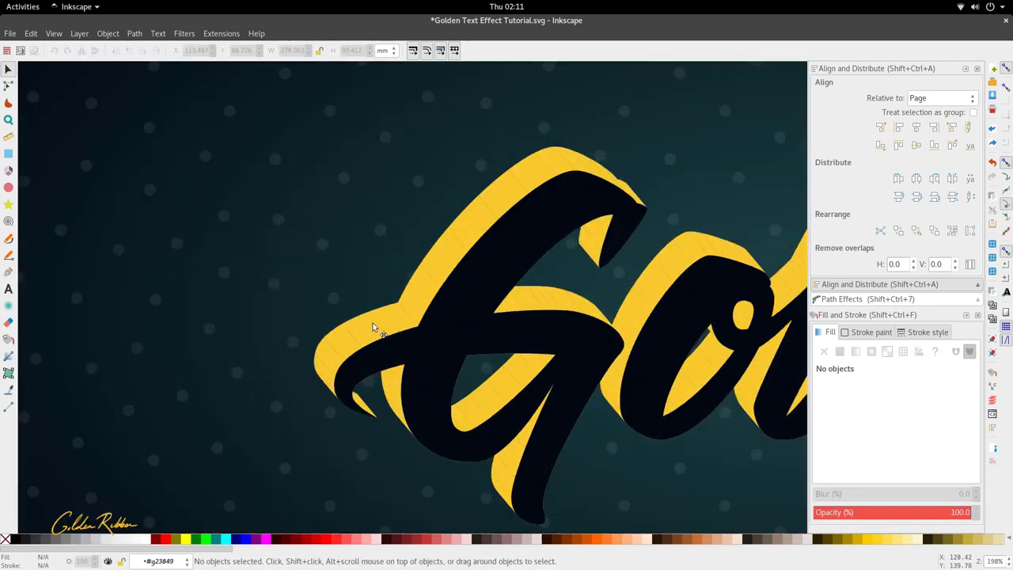
{"action": "left_click", "coordinate": [372, 331], "text": "ctrl"}
{"action": "scroll", "coordinate": [372, 324], "scroll_direction": "down", "scroll_amount": 2}
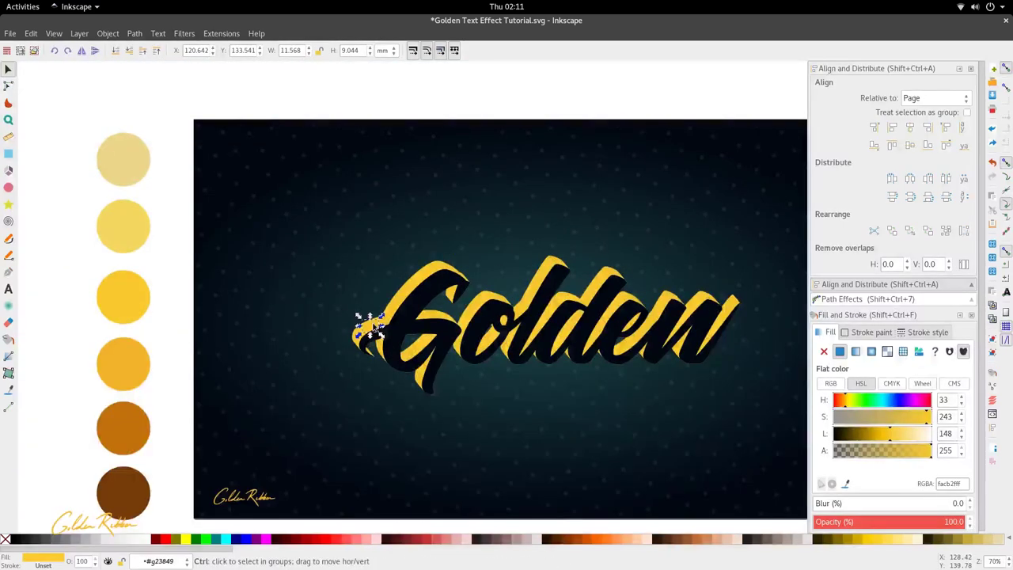
{"action": "scroll", "coordinate": [534, 323], "scroll_direction": "up", "scroll_amount": 2}
{"action": "double_click", "coordinate": [519, 312], "text": "ctrl"}
{"action": "scroll", "coordinate": [516, 340], "scroll_direction": "down", "scroll_amount": 3}
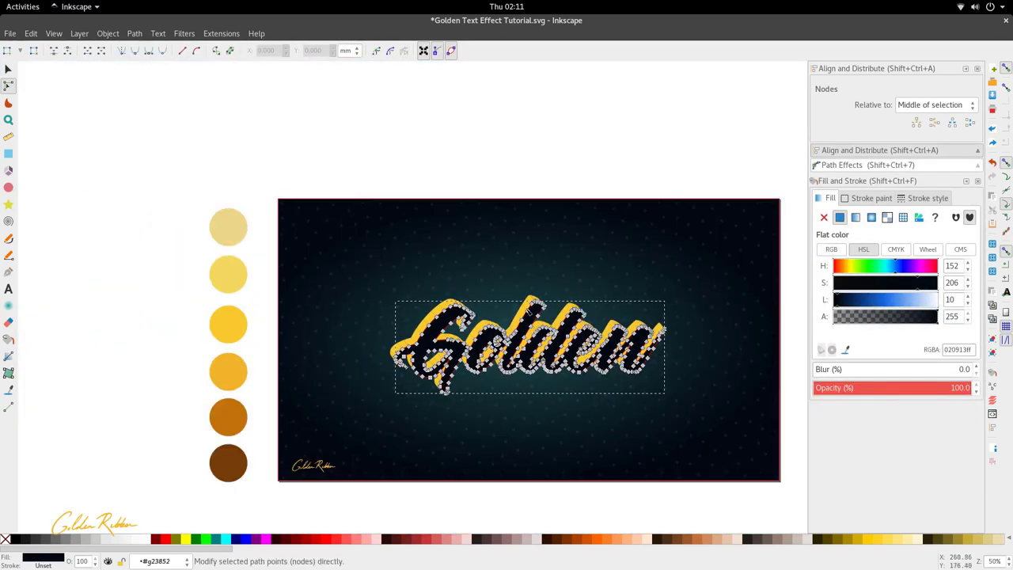
{"action": "key", "text": "d"}
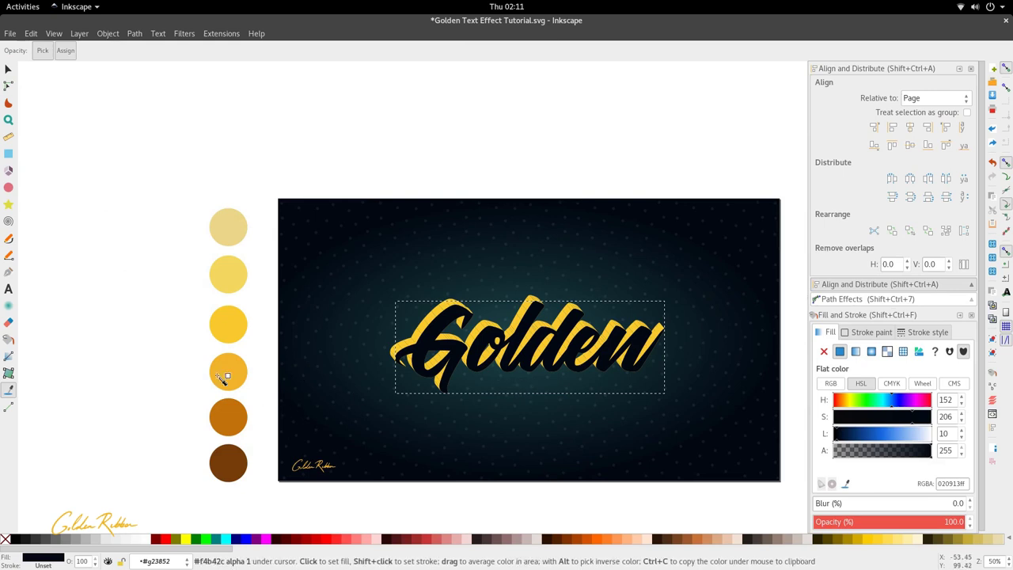
{"action": "left_click", "coordinate": [235, 420]}
{"action": "key", "text": "s"}
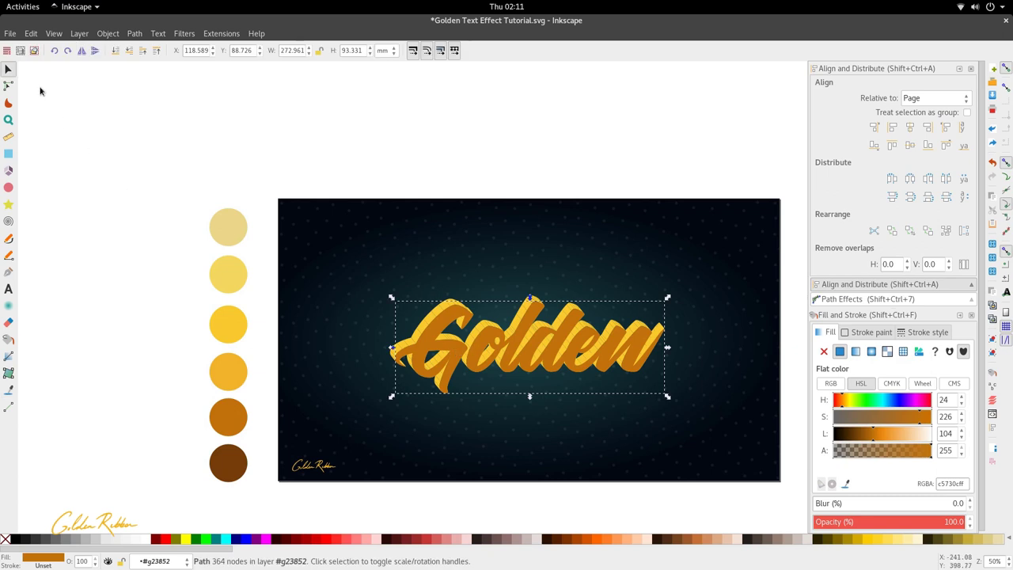
Step: Apply a vertical linear gradient to the front Golden lettering, running from the top of the G to below the lettering
{"action": "left_click", "coordinate": [9, 356]}
{"action": "scroll", "coordinate": [456, 351], "scroll_direction": "up", "scroll_amount": 2}
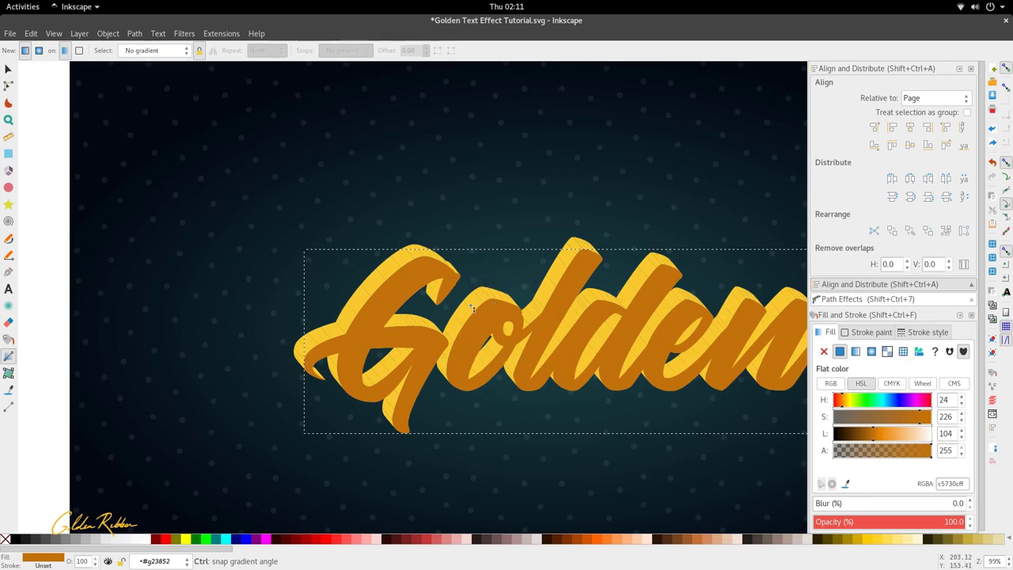
{"action": "left_click_drag", "start_coordinate": [419, 403], "coordinate": [418, 405]}
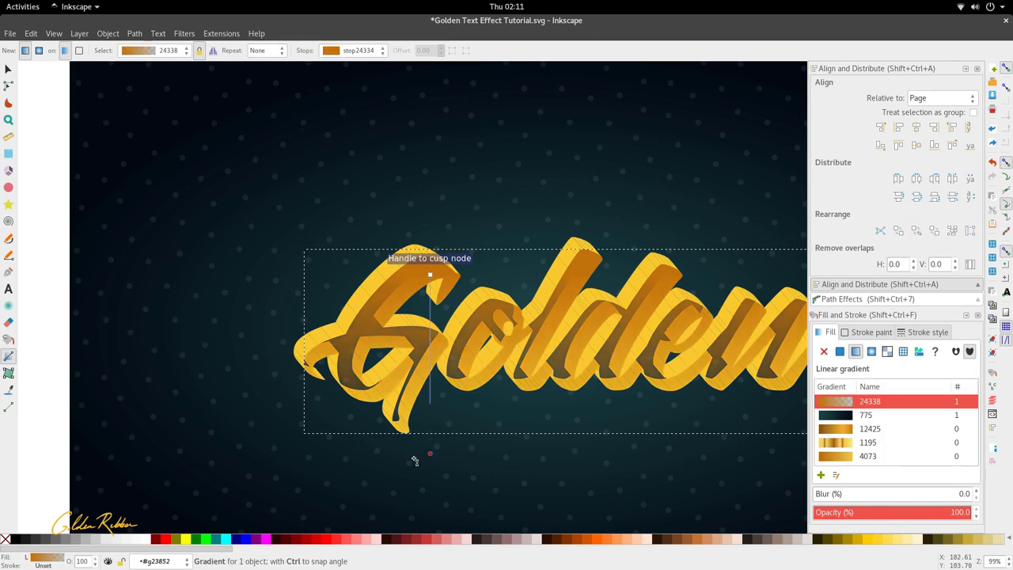
{"action": "left_click", "coordinate": [429, 475]}
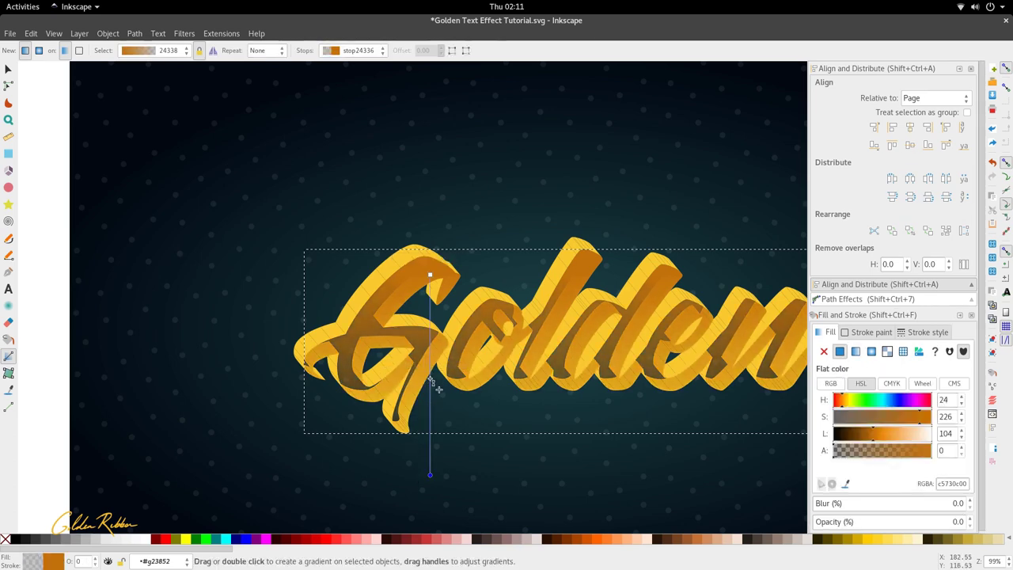
Step: Add a stop midway along the lettering gradient at offset 0.51 and turn off snapping
{"action": "key", "text": "ctrl"}
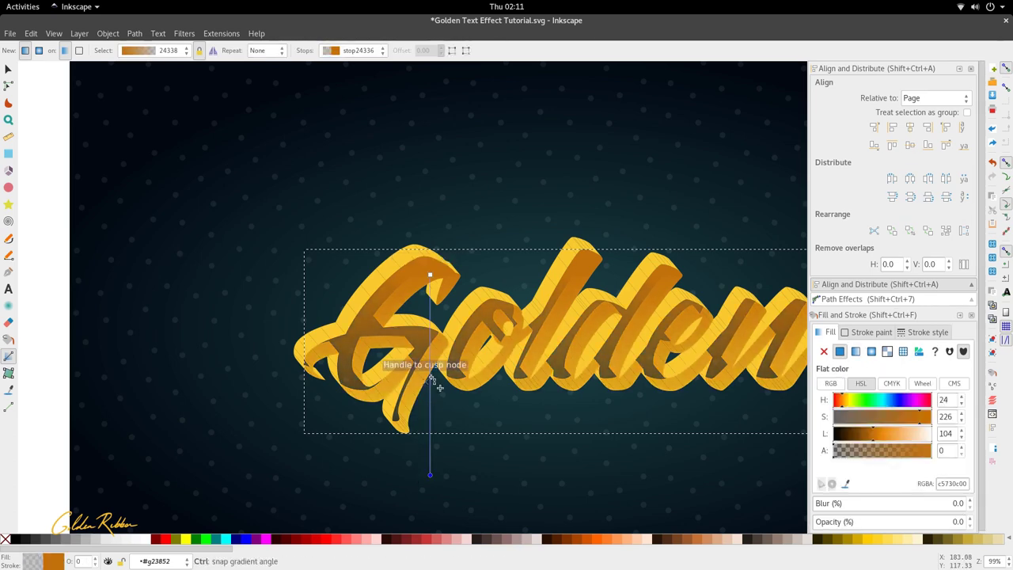
{"action": "double_click", "coordinate": [429, 378]}
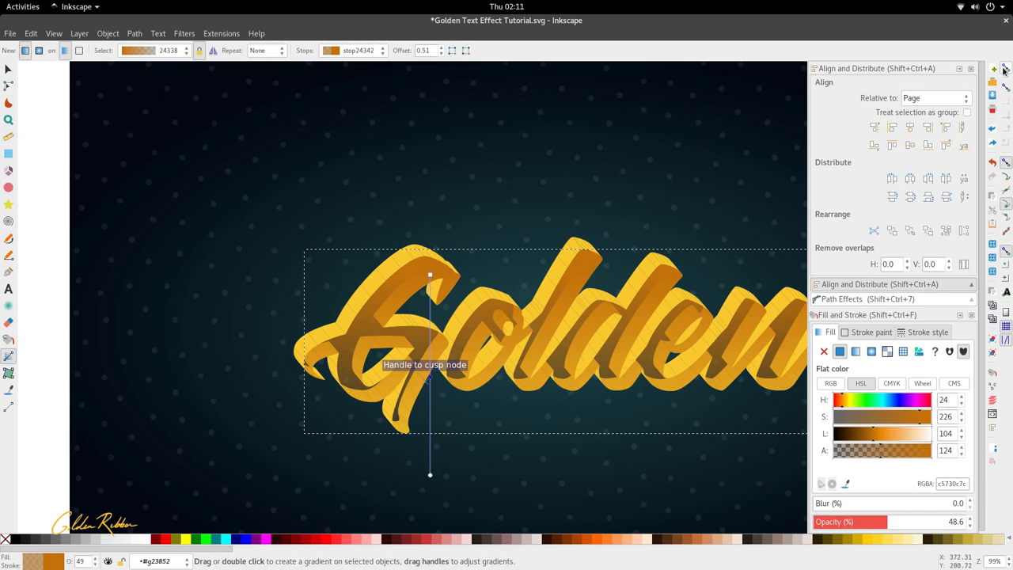
{"action": "key", "text": "minus"}
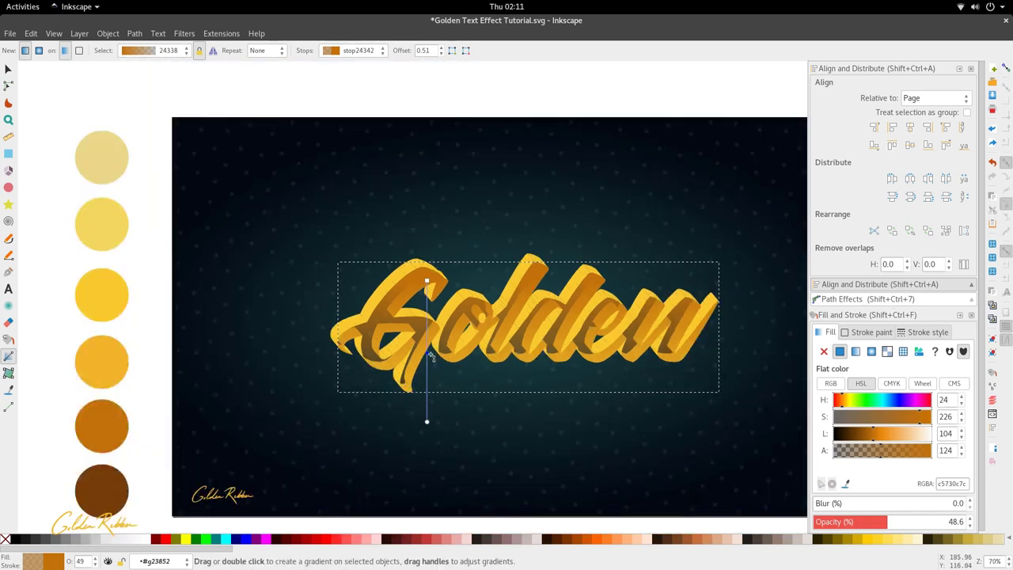
Step: Colour the gradient's middle stop golden yellow #facb2f and its end stop brown-orange #c5730c, sampled from the palette circles
{"action": "key", "text": "d"}
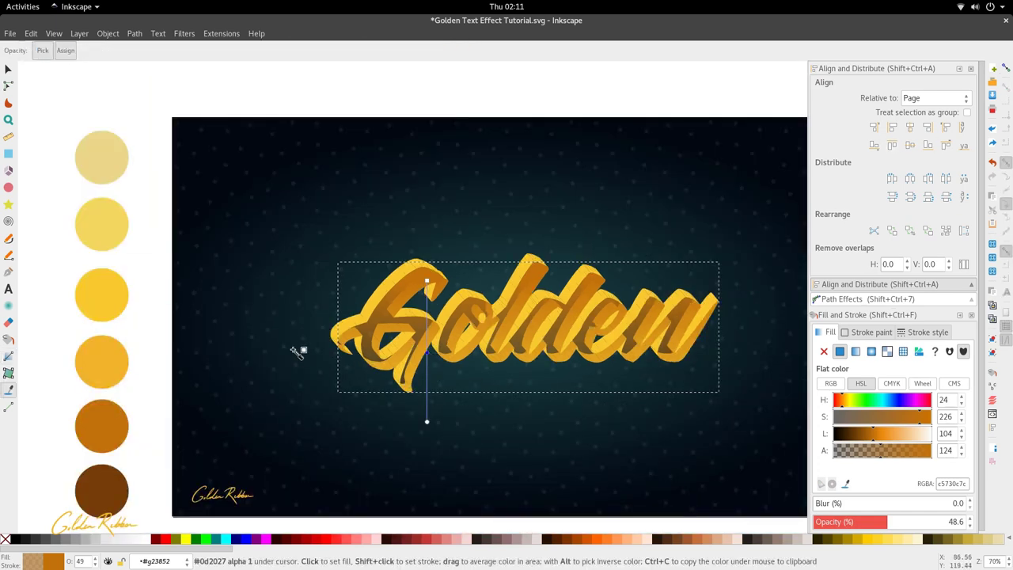
{"action": "left_click", "coordinate": [112, 289]}
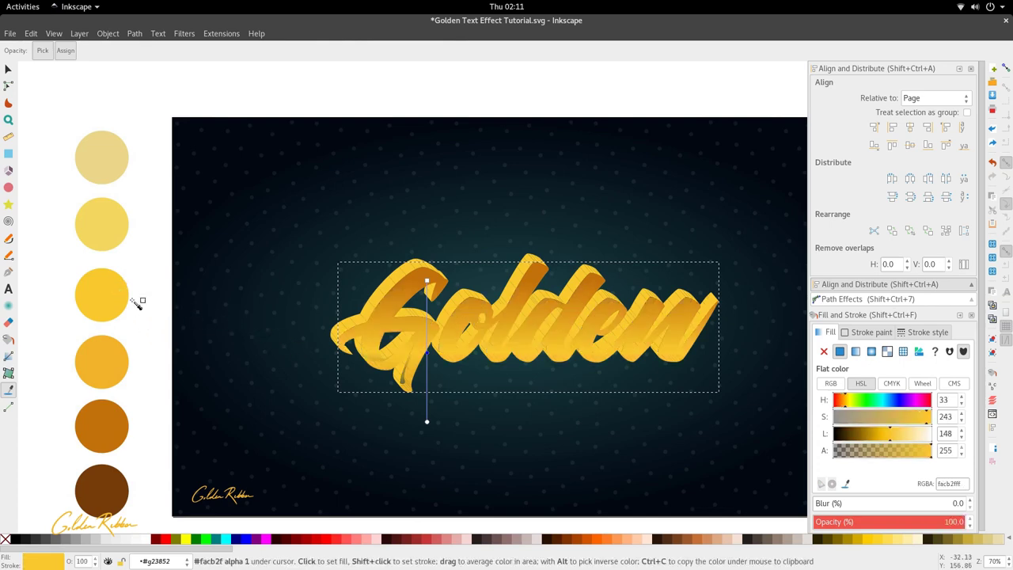
{"action": "left_click", "coordinate": [112, 363]}
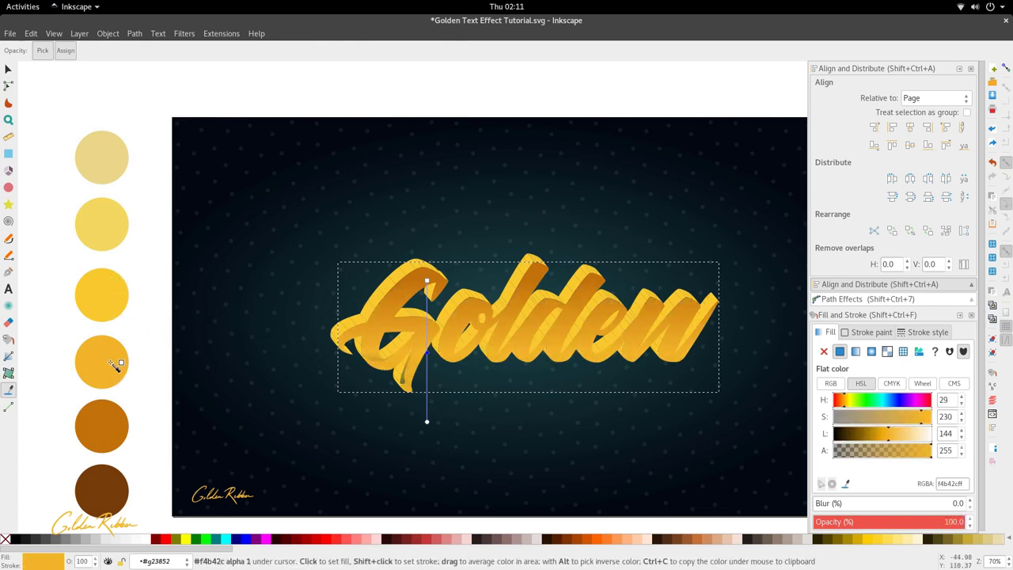
{"action": "left_click", "coordinate": [108, 306]}
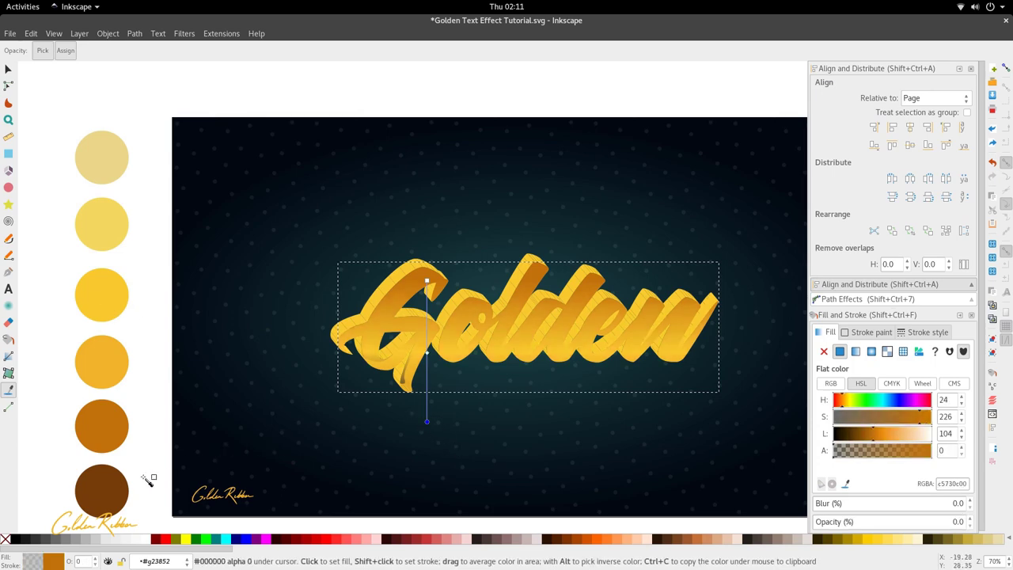
{"action": "left_click", "coordinate": [117, 431]}
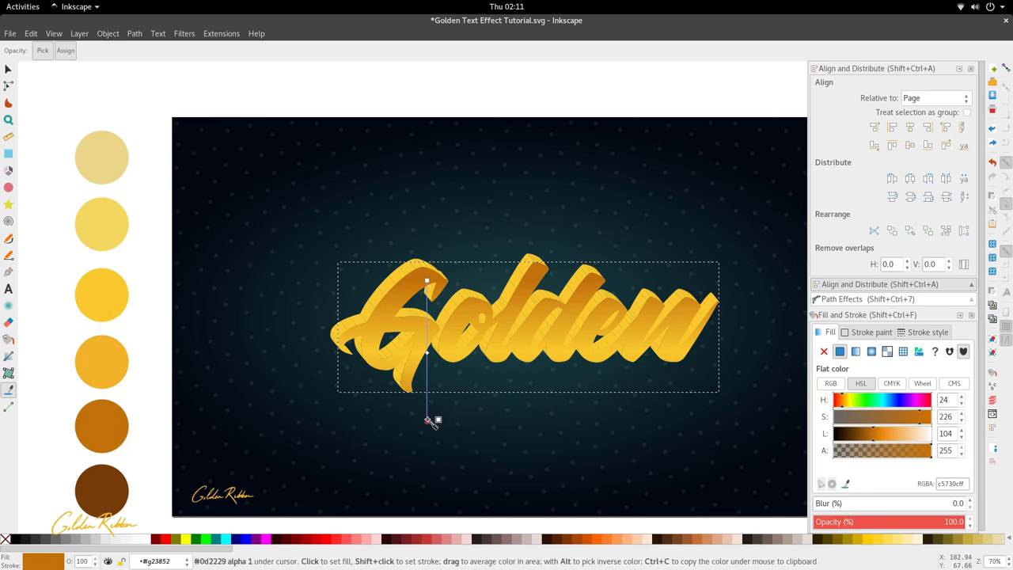
Step: Shorten the lettering gradient so it ends at the lettering's bottom edge, and recolour its end stop dark gold #ac8505
{"action": "left_click_drag", "start_coordinate": [427, 420], "coordinate": [427, 390]}
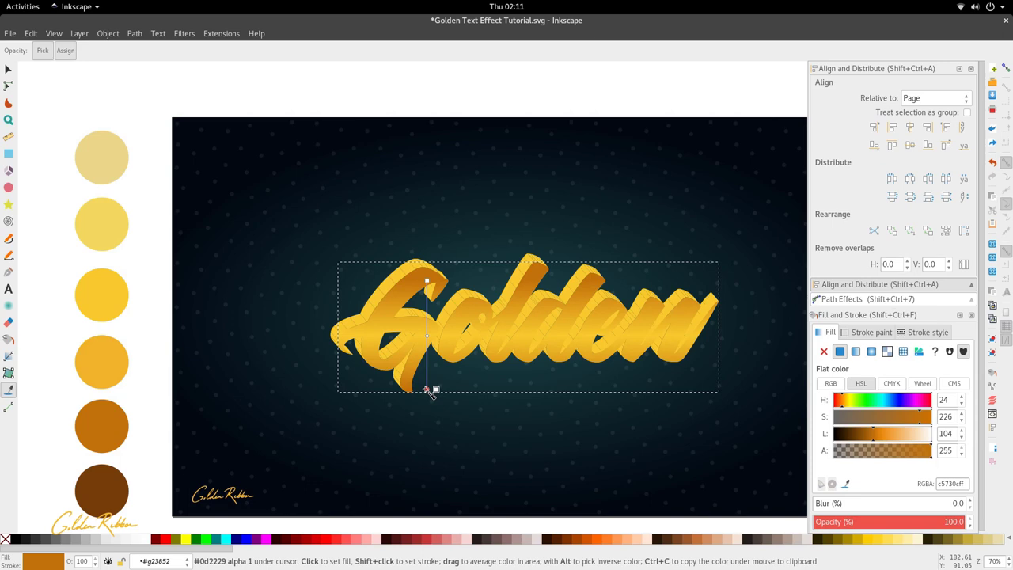
{"action": "key", "text": "d"}
{"action": "key", "text": "d"}
{"action": "left_click", "coordinate": [418, 337]}
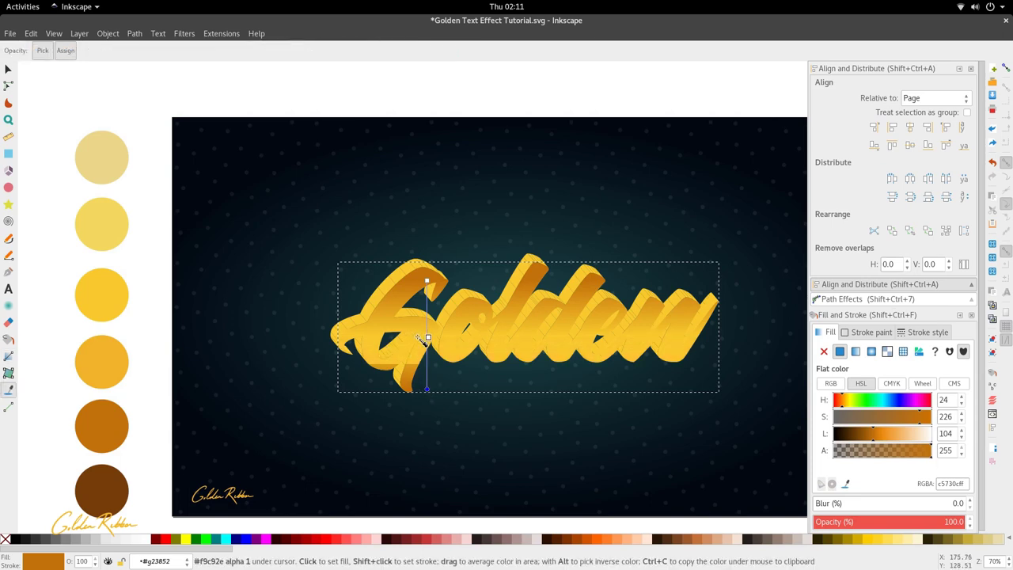
{"action": "left_click", "coordinate": [419, 339]}
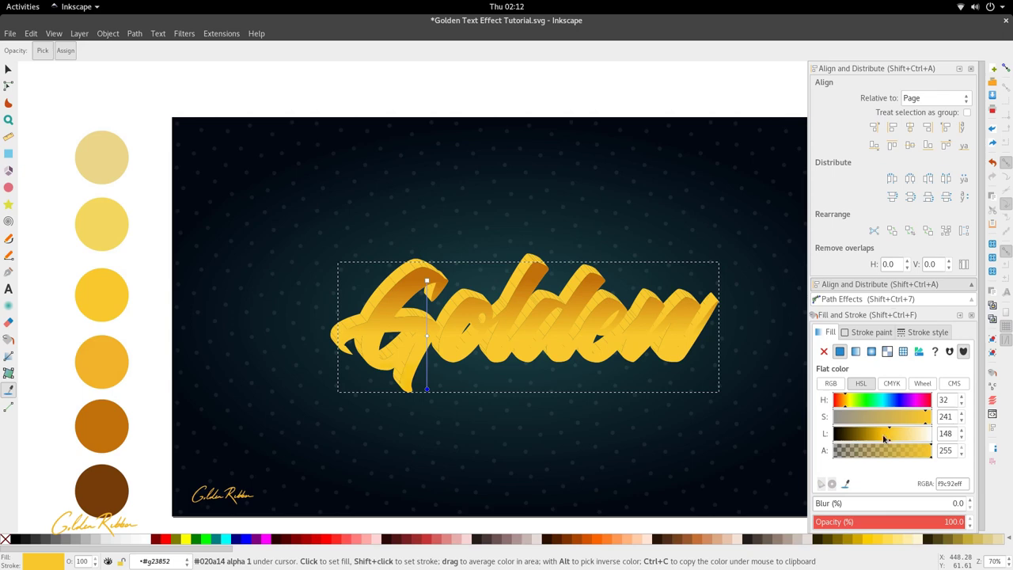
{"action": "left_click_drag", "start_coordinate": [885, 437], "coordinate": [870, 441]}
{"action": "key", "text": "s"}
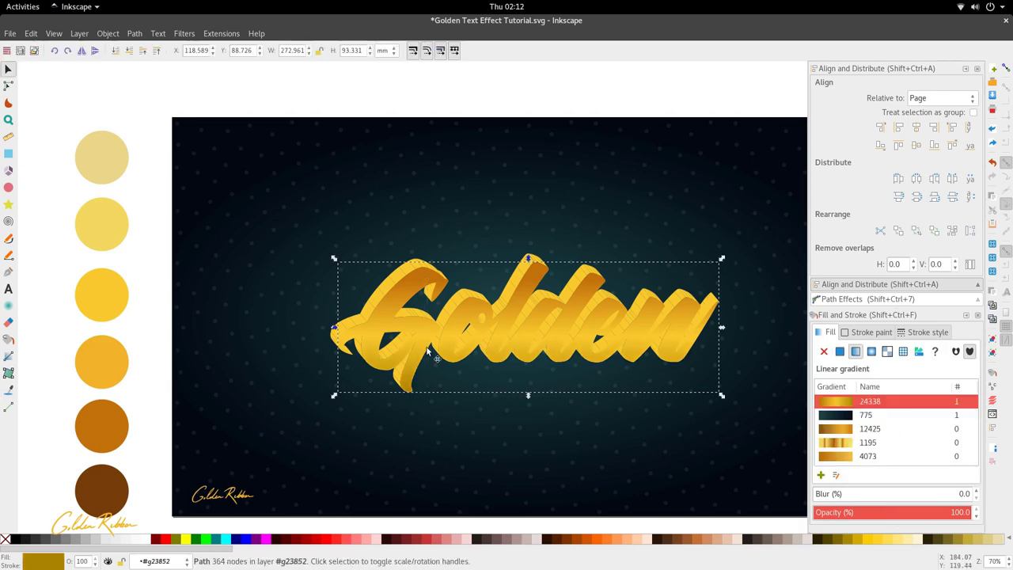
Step: Inspect the colours of the gradient's middle and top stops, and review the whole lettering against the background
{"action": "scroll", "coordinate": [430, 334], "scroll_direction": "up", "scroll_amount": 2}
{"action": "key", "text": "n"}
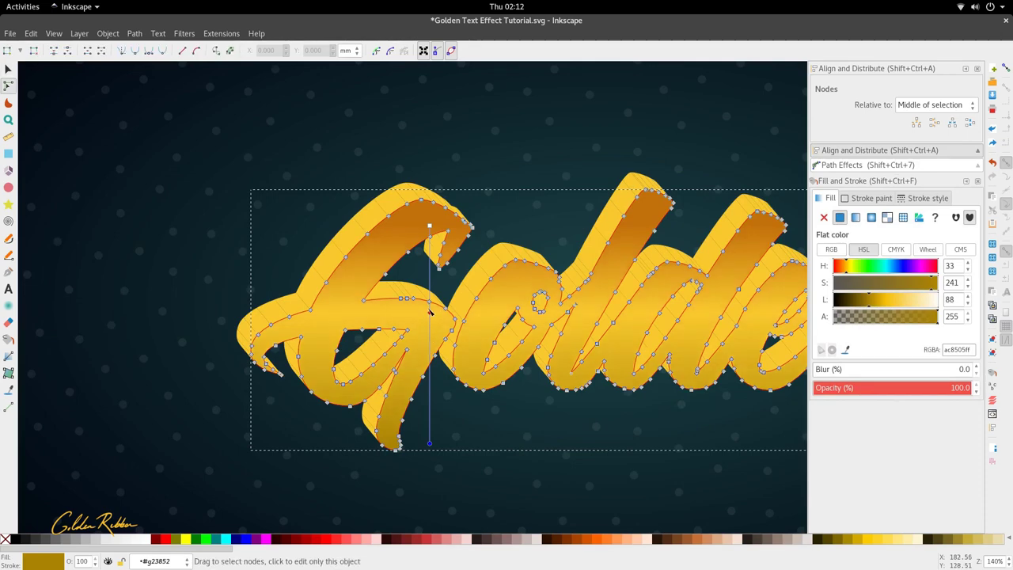
{"action": "left_click", "coordinate": [430, 313]}
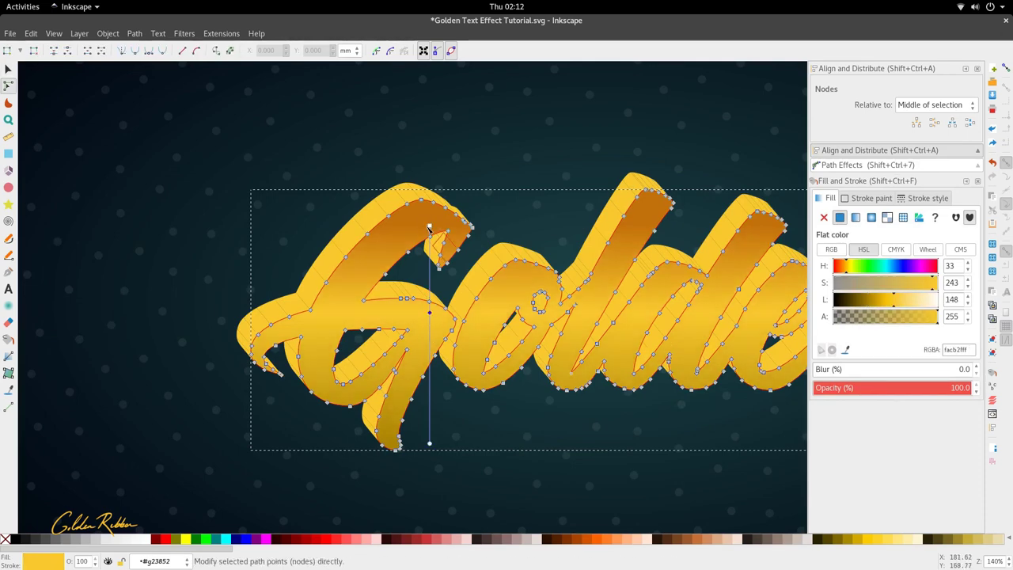
{"action": "left_click", "coordinate": [429, 228]}
{"action": "scroll", "coordinate": [555, 397], "scroll_direction": "down", "scroll_amount": 2}
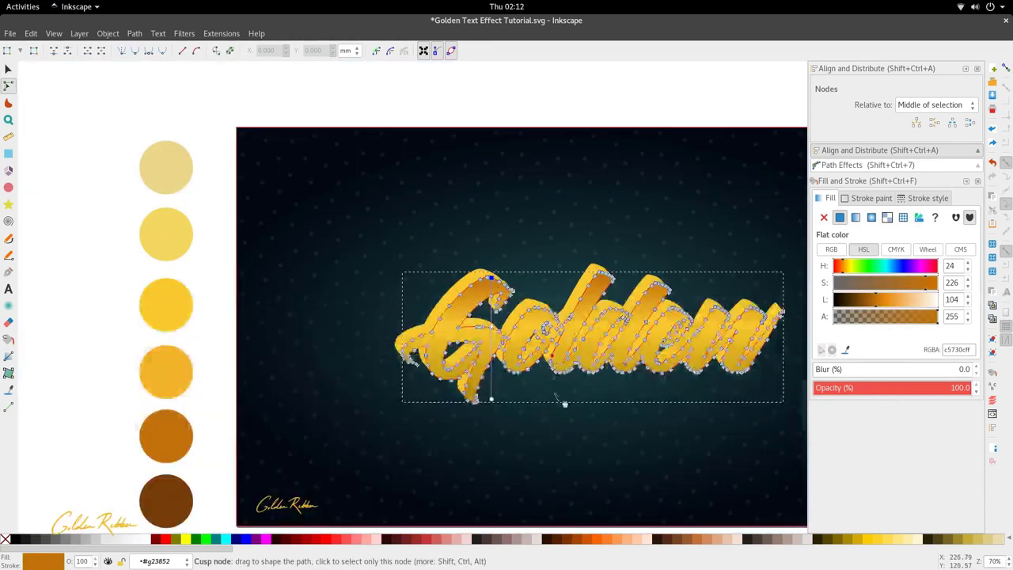
{"action": "key", "text": "s"}
{"action": "left_click", "coordinate": [555, 394]}
{"action": "scroll", "coordinate": [552, 314], "scroll_direction": "right", "scroll_amount": 1}
{"action": "scroll", "coordinate": [553, 315], "scroll_direction": "down", "scroll_amount": 1}
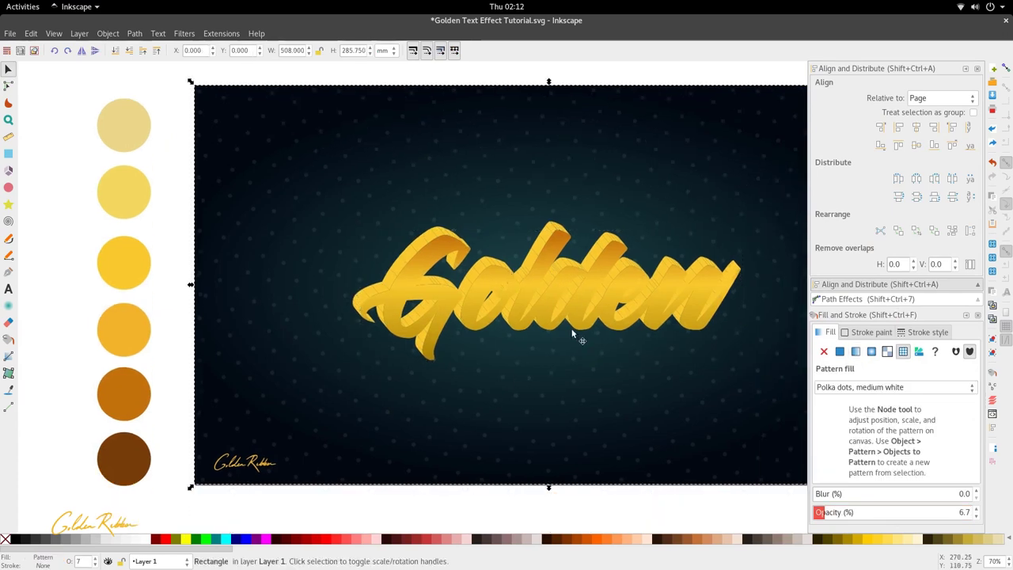
{"action": "scroll", "coordinate": [601, 300], "scroll_direction": "up", "scroll_amount": 1}
{"action": "scroll", "coordinate": [600, 300], "scroll_direction": "left", "scroll_amount": 2}
{"action": "scroll", "coordinate": [598, 299], "scroll_direction": "down", "scroll_amount": 2}
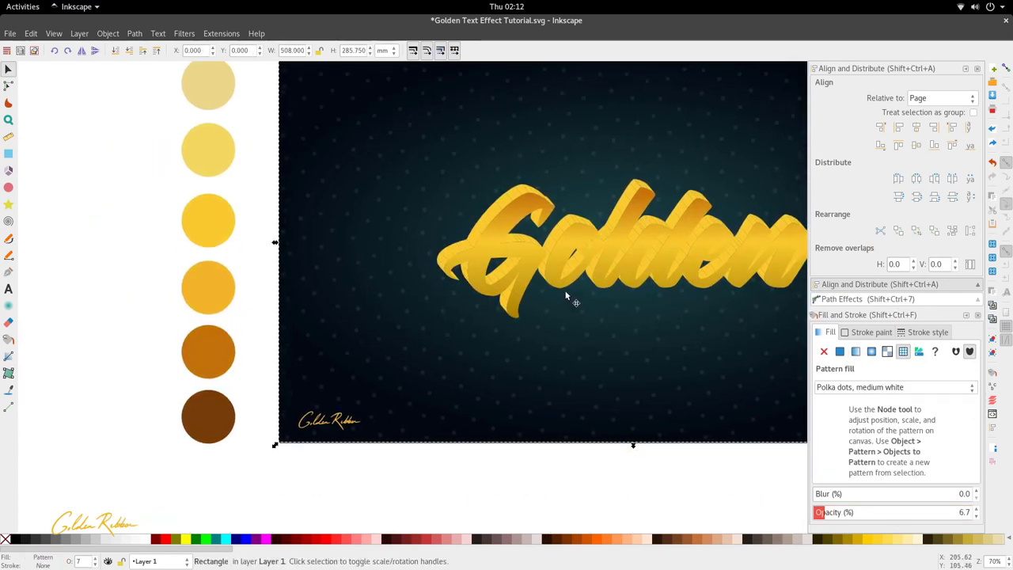
{"action": "left_click", "coordinate": [569, 278]}
{"action": "left_click_drag", "start_coordinate": [565, 282], "coordinate": [547, 288]}
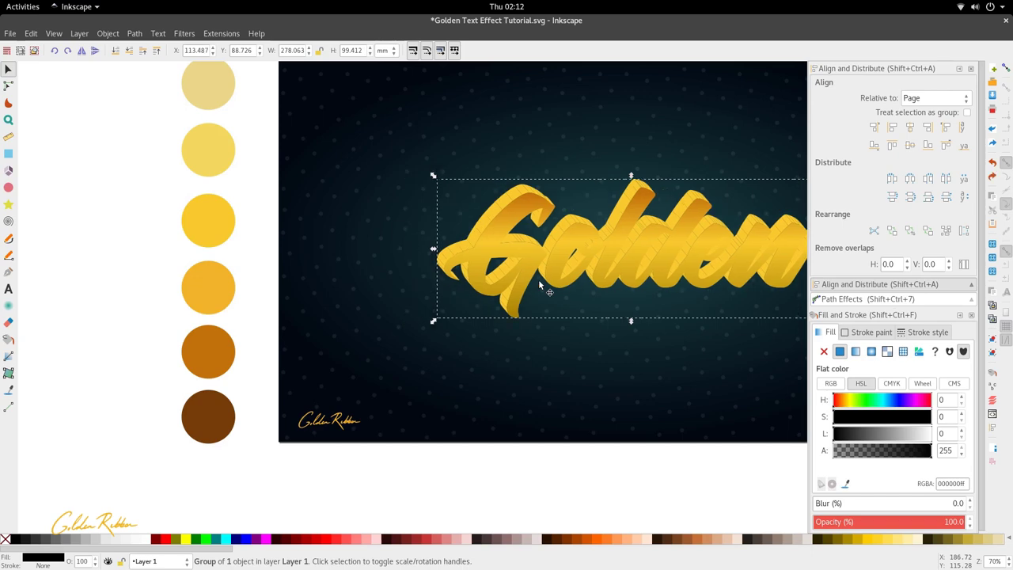
{"action": "left_click", "coordinate": [547, 314]}
{"action": "left_click", "coordinate": [526, 477]}
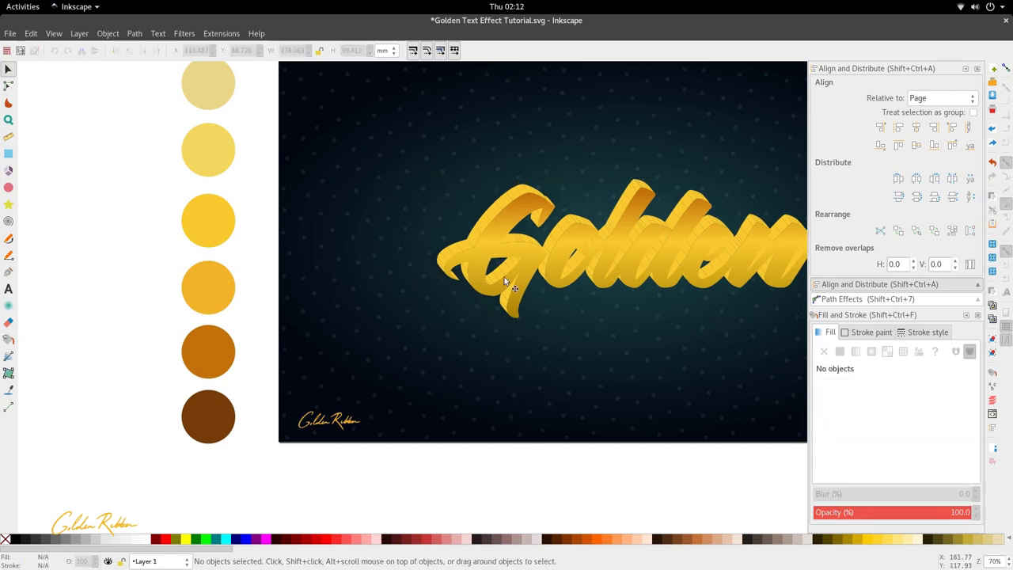
Step: Select the front Golden lettering path inside its group, duplicate it and fill the copy with dark #1a2b33 sampled from the background
{"action": "left_click", "coordinate": [523, 293], "text": "ctrl"}
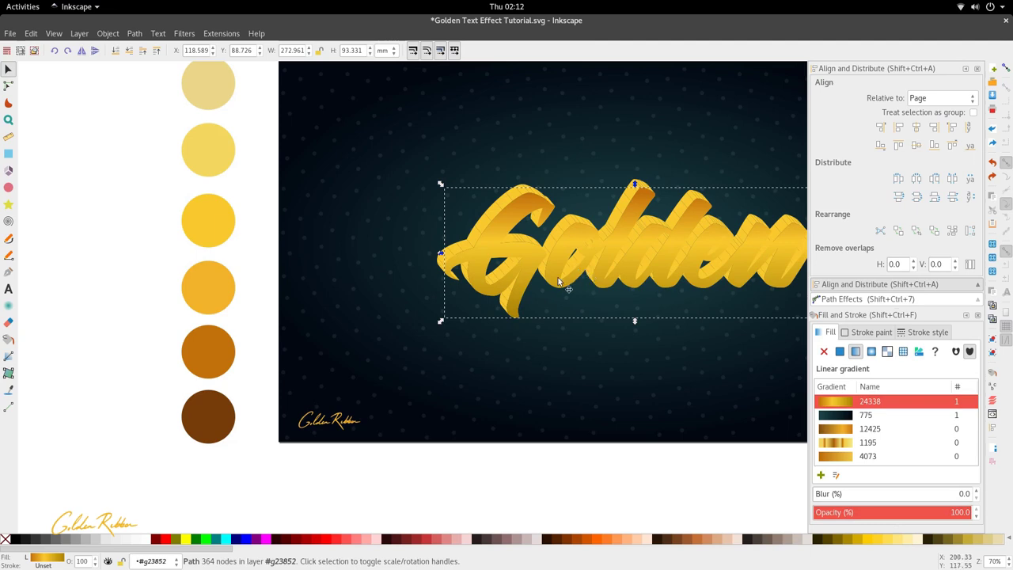
{"action": "scroll", "coordinate": [558, 280], "scroll_direction": "up", "scroll_amount": 2}
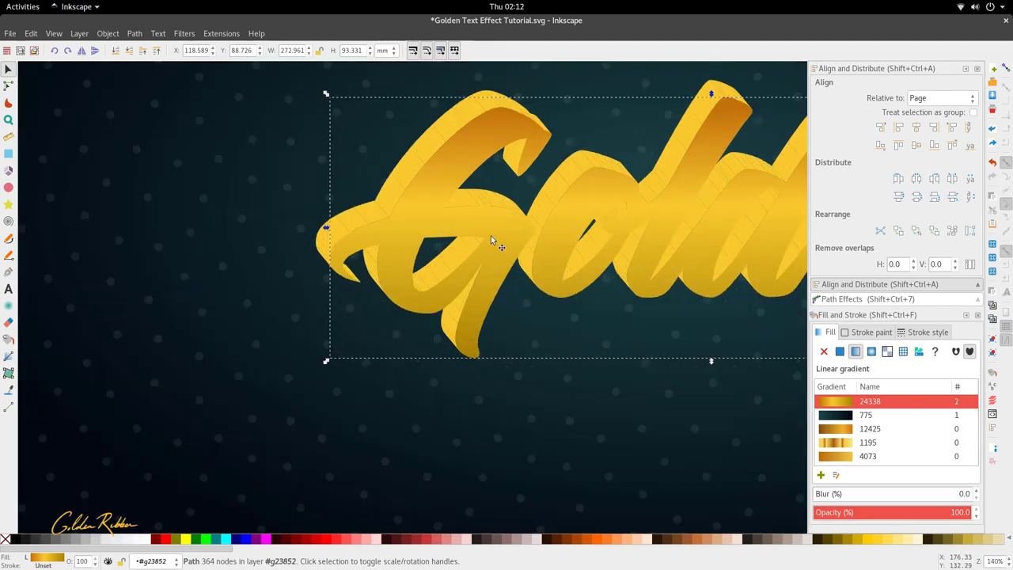
{"action": "scroll", "coordinate": [490, 235], "scroll_direction": "down", "scroll_amount": 3}
{"action": "key", "text": "d"}
{"action": "left_click", "coordinate": [504, 322]}
{"action": "key", "text": "s"}
{"action": "scroll", "coordinate": [516, 223], "scroll_direction": "up", "scroll_amount": 2}
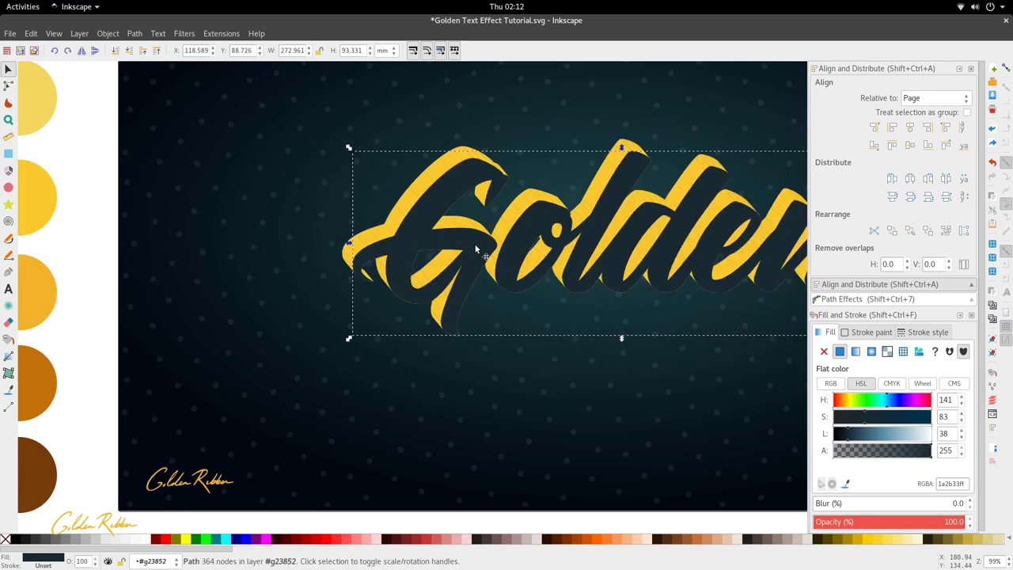
Step: Duplicate the dark lettering, move the copy straight down by about 0.95 mm and fill it with golden yellow #facb2f
{"action": "scroll", "coordinate": [443, 242], "scroll_direction": "up", "scroll_amount": 1}
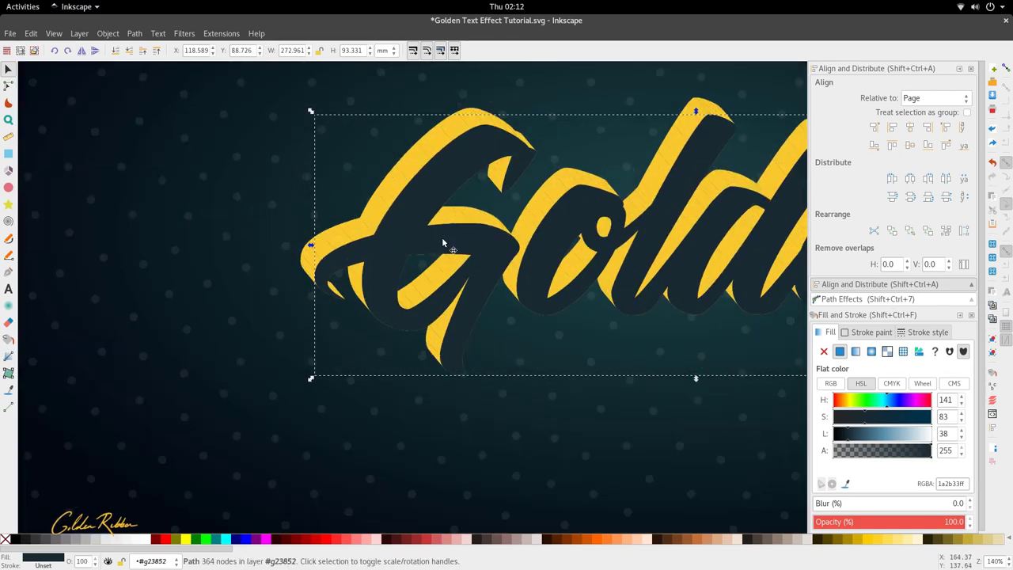
{"action": "left_click_drag", "start_coordinate": [441, 244], "coordinate": [441, 248]}
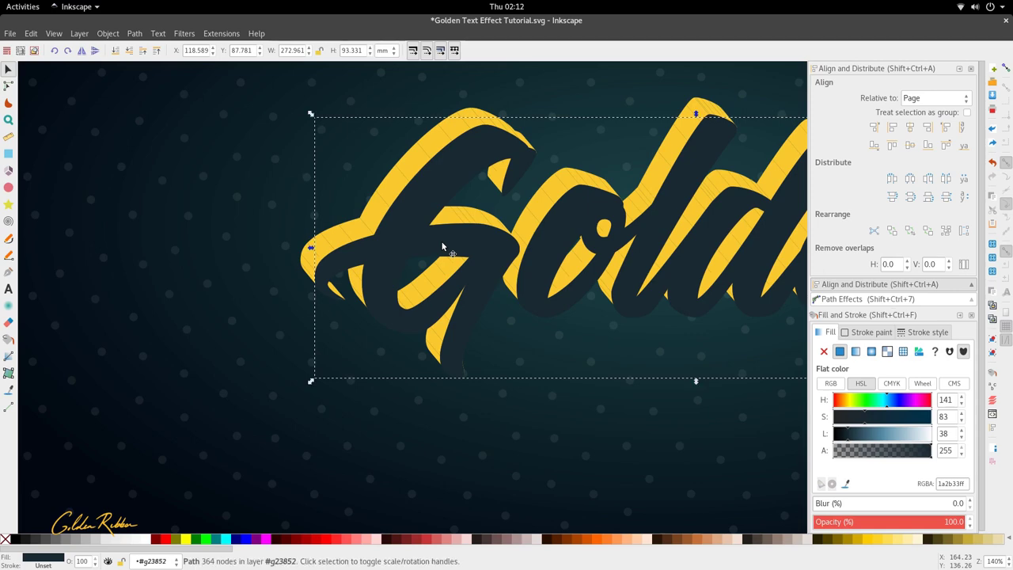
{"action": "key", "text": "d"}
{"action": "left_click", "coordinate": [459, 212]}
{"action": "key", "text": "s"}
Step: Select the lowered gold copy and the dark lettering copy together, and apply Difference to leave only thin upper edge strips
{"action": "scroll", "coordinate": [488, 201], "scroll_direction": "up", "scroll_amount": 4}
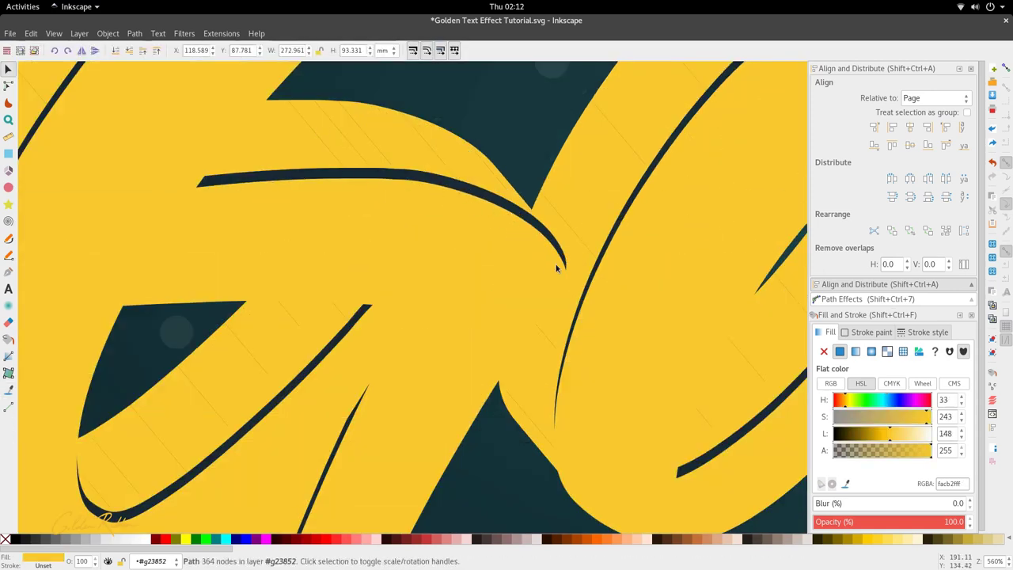
{"action": "scroll", "coordinate": [416, 276], "scroll_direction": "down", "scroll_amount": 4}
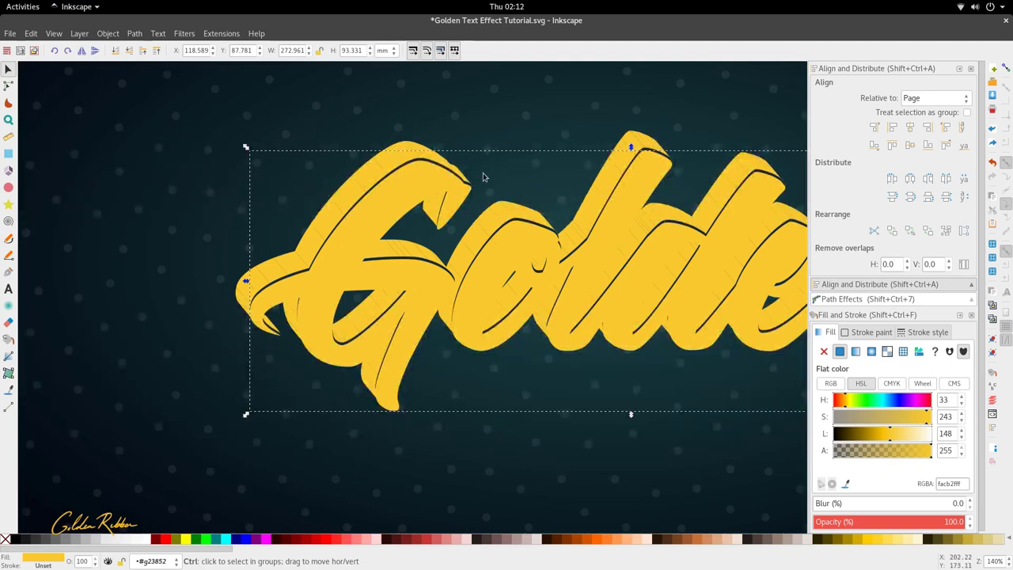
{"action": "scroll", "coordinate": [589, 266], "scroll_direction": "right", "scroll_amount": 10}
{"action": "scroll", "coordinate": [632, 265], "scroll_direction": "up", "scroll_amount": 2}
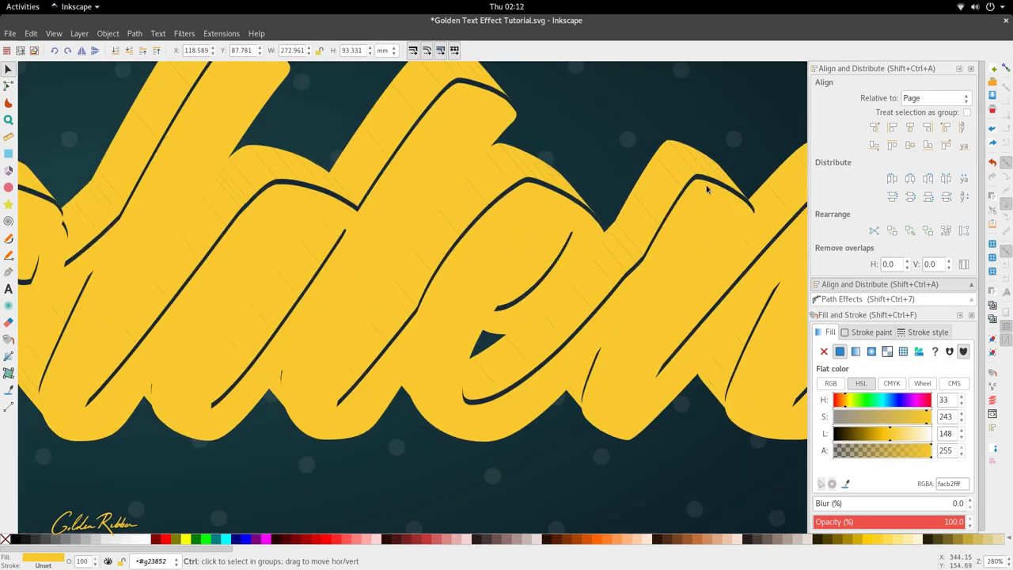
{"action": "scroll", "coordinate": [525, 302], "scroll_direction": "down", "scroll_amount": 2}
{"action": "scroll", "coordinate": [427, 307], "scroll_direction": "up", "scroll_amount": 1}
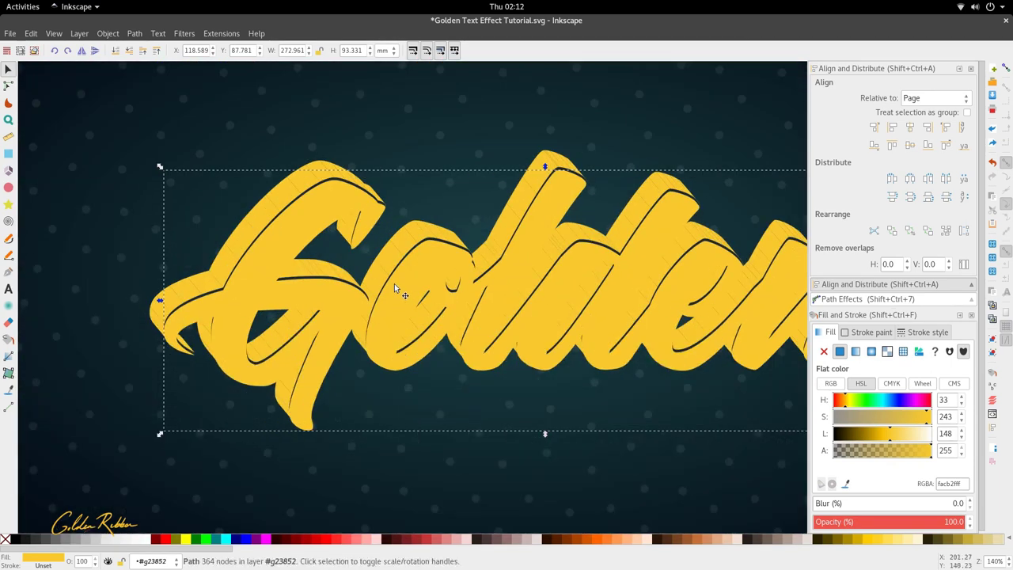
{"action": "scroll", "coordinate": [392, 284], "scroll_direction": "up", "scroll_amount": 1}
{"action": "key", "text": "F2"}
{"action": "scroll", "coordinate": [462, 206], "scroll_direction": "down", "scroll_amount": 1}
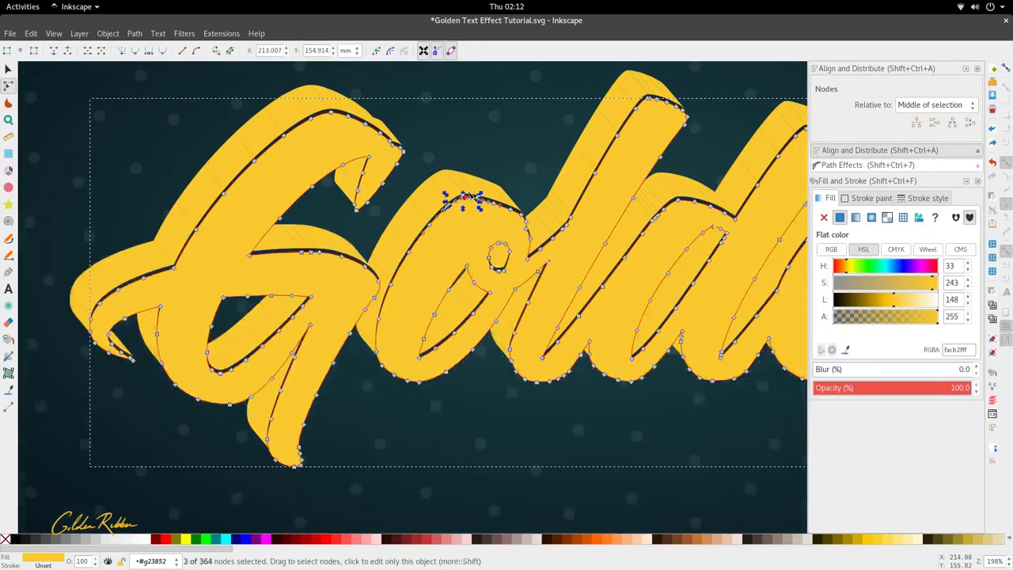
{"action": "scroll", "coordinate": [502, 195], "scroll_direction": "up", "scroll_amount": 3}
{"action": "left_click", "coordinate": [448, 148], "text": "shift"}
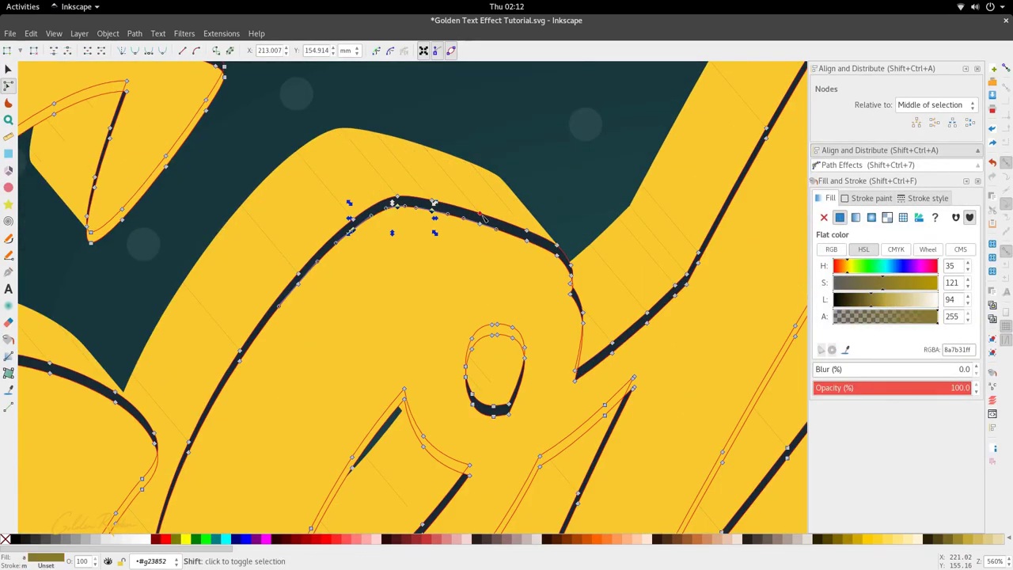
{"action": "left_click", "coordinate": [135, 33]}
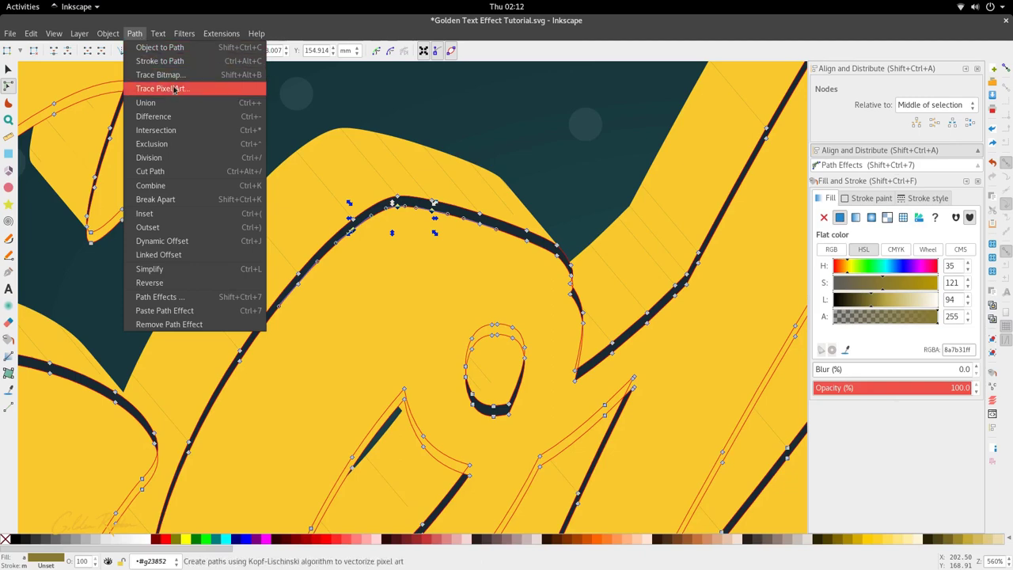
{"action": "left_click", "coordinate": [184, 116]}
{"action": "key", "text": "F1"}
{"action": "scroll", "coordinate": [434, 177], "scroll_direction": "down", "scroll_amount": 5}
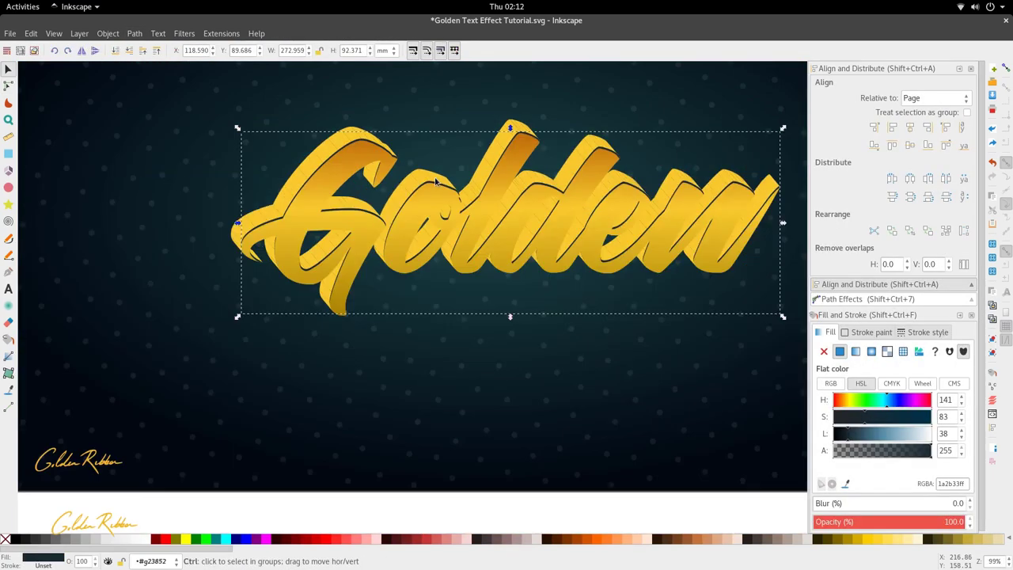
Step: Fill the thin edge strips with golden yellow #facb2f sampled from the third palette circle
{"action": "scroll", "coordinate": [446, 207], "scroll_direction": "down", "scroll_amount": 1}
{"action": "scroll", "coordinate": [505, 203], "scroll_direction": "up", "scroll_amount": 3}
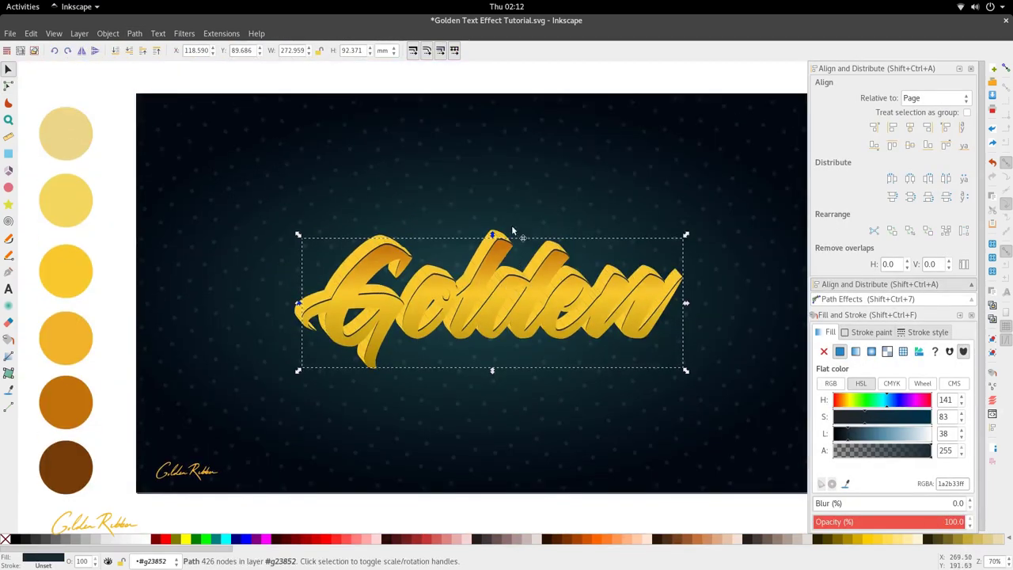
{"action": "key", "text": "d"}
{"action": "left_click", "coordinate": [74, 206]}
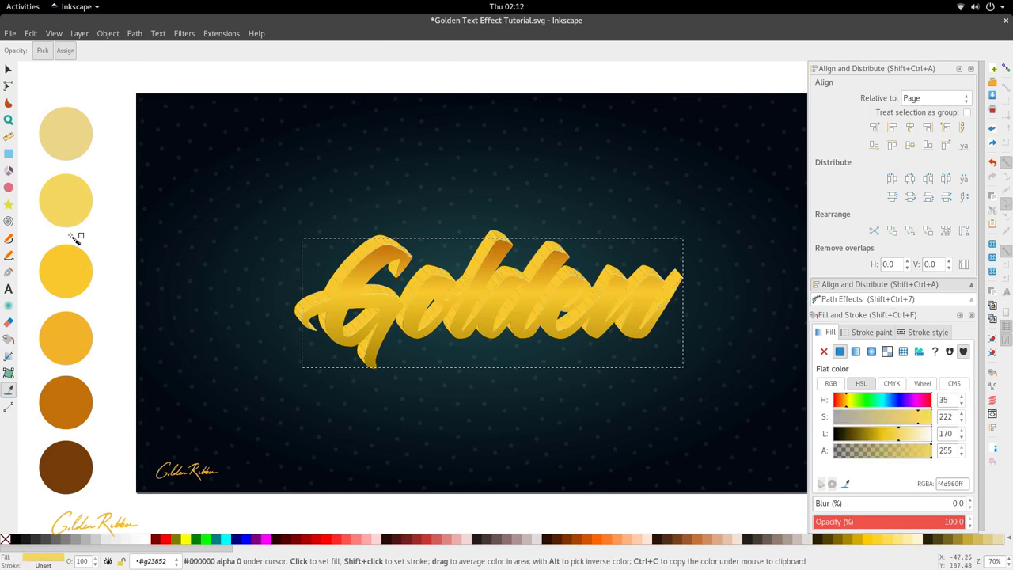
{"action": "left_click", "coordinate": [79, 274]}
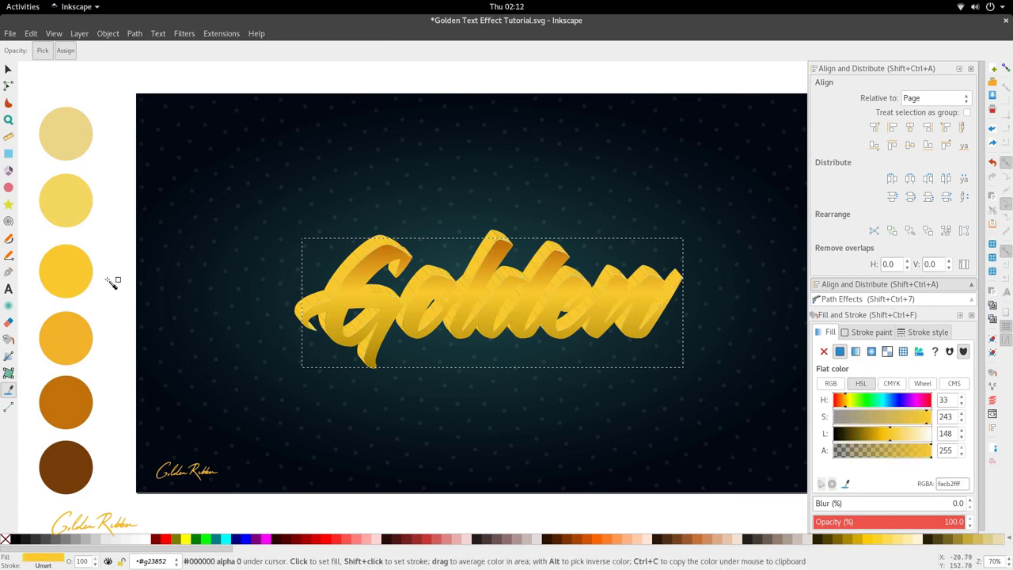
Step: Select the front Golden lettering and darken its gradient's middle stop to lightness 135, giving #f9c414
{"action": "key", "text": "s"}
{"action": "scroll", "coordinate": [360, 326], "scroll_direction": "up", "scroll_amount": 2}
{"action": "left_click", "coordinate": [364, 270], "text": "ctrl"}
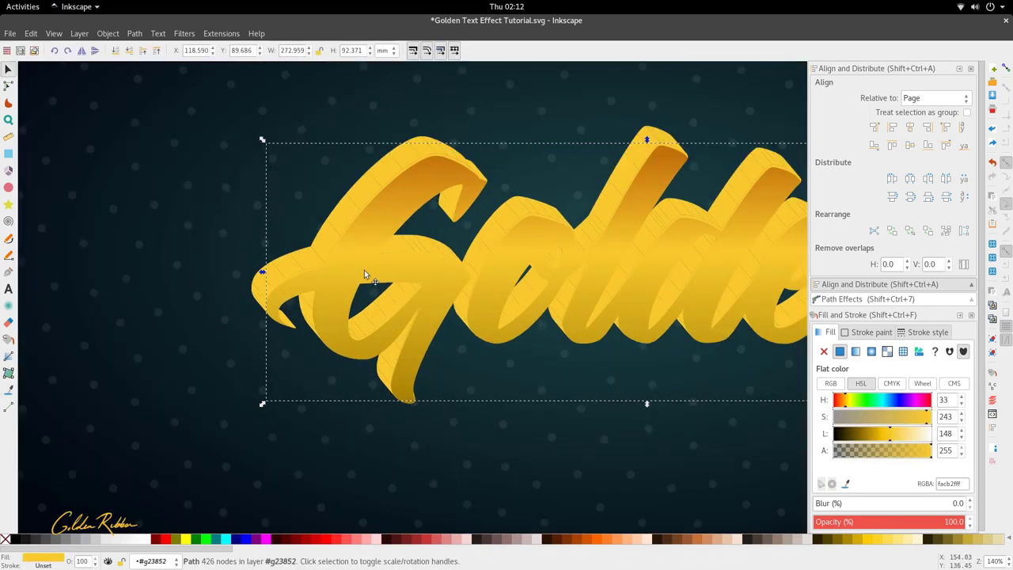
{"action": "key", "text": "n"}
{"action": "left_click", "coordinate": [445, 253]}
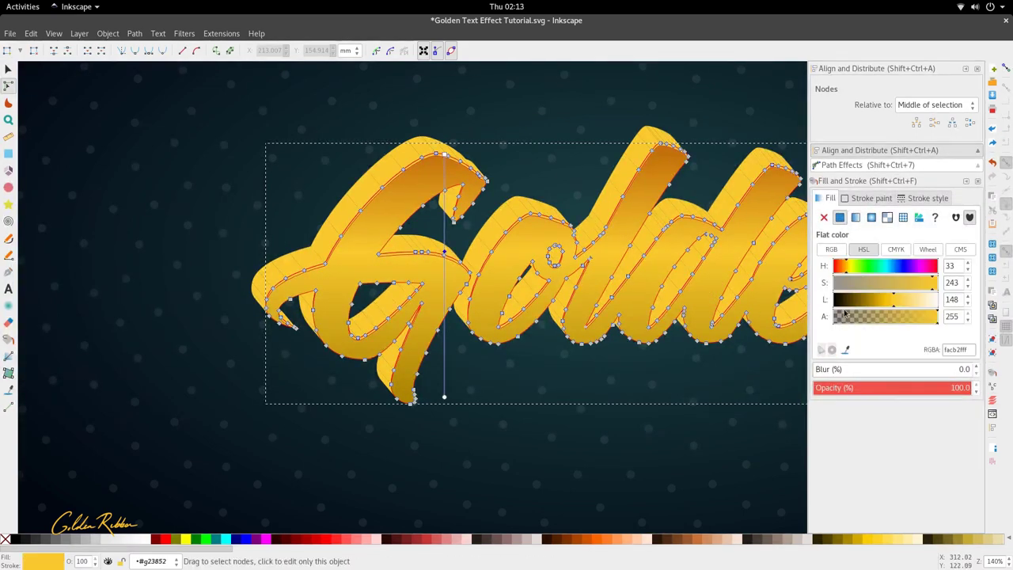
{"action": "left_click_drag", "start_coordinate": [890, 305], "coordinate": [888, 305]}
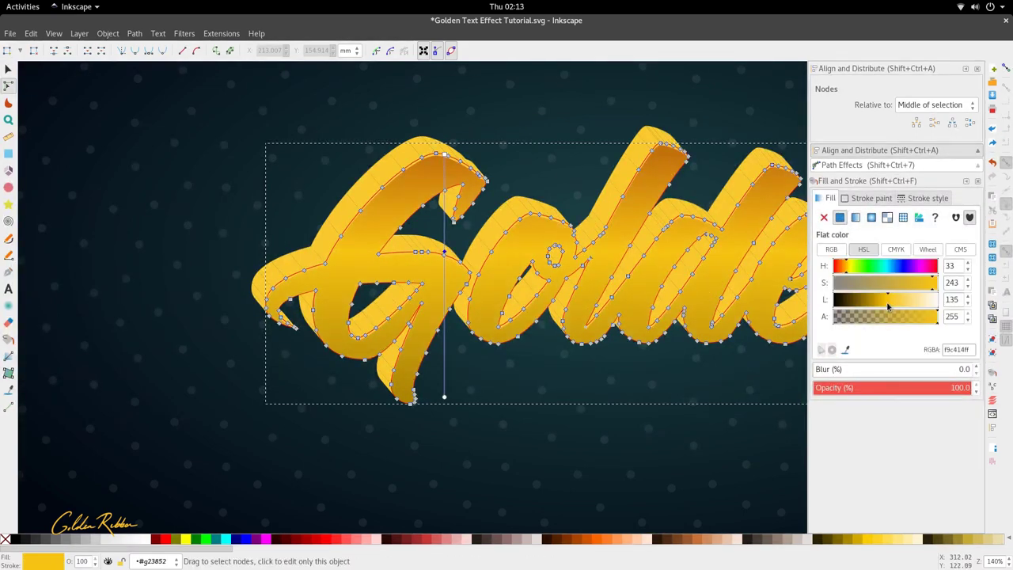
{"action": "key", "text": "s"}
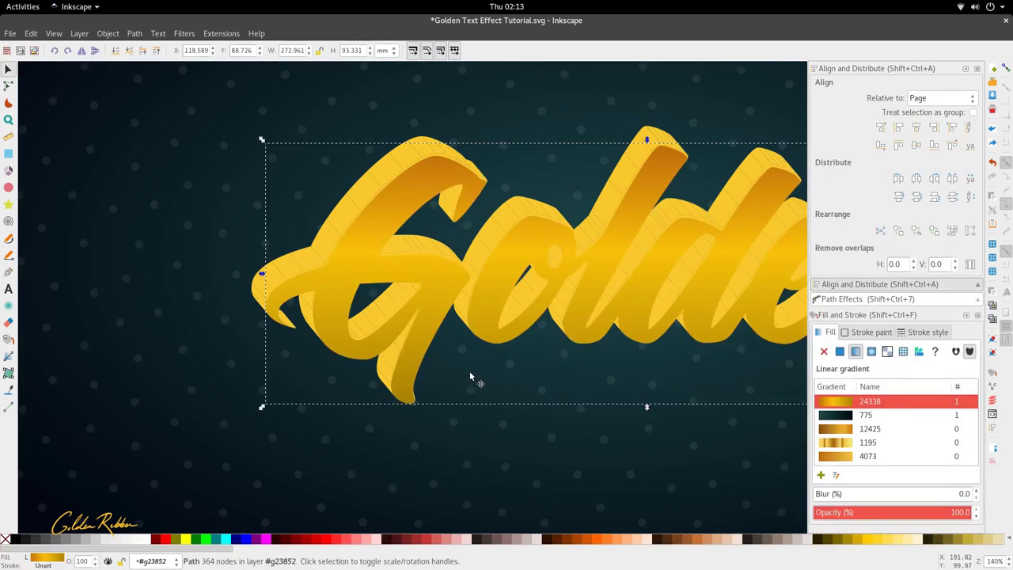
{"action": "left_click", "coordinate": [469, 371]}
Step: Enter the lettering group, select the group of extrusion pieces and fill it with brown-orange #c5730c sampled from the fifth palette circle
{"action": "scroll", "coordinate": [469, 369], "scroll_direction": "down", "scroll_amount": 2}
{"action": "scroll", "coordinate": [472, 338], "scroll_direction": "up", "scroll_amount": 2}
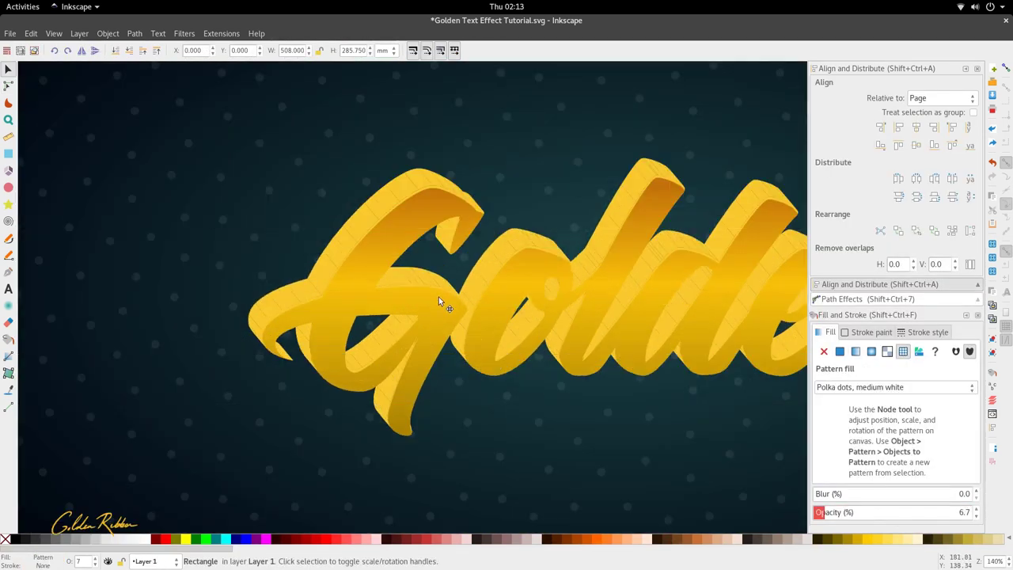
{"action": "double_click", "coordinate": [439, 296]}
{"action": "double_click", "coordinate": [438, 297]}
{"action": "key", "text": "s"}
{"action": "left_click", "coordinate": [420, 273]}
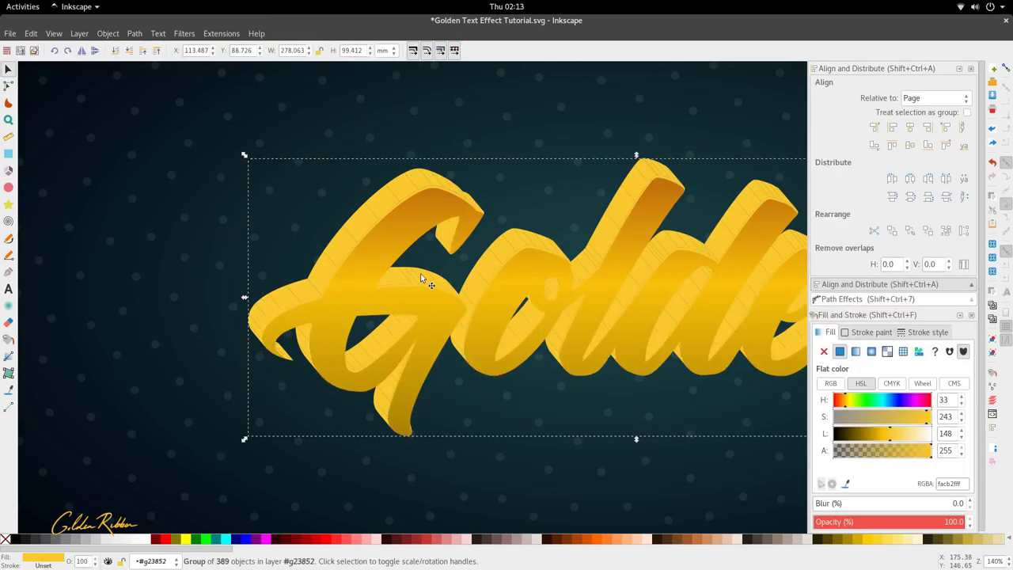
{"action": "key", "text": "d"}
{"action": "key", "text": "5"}
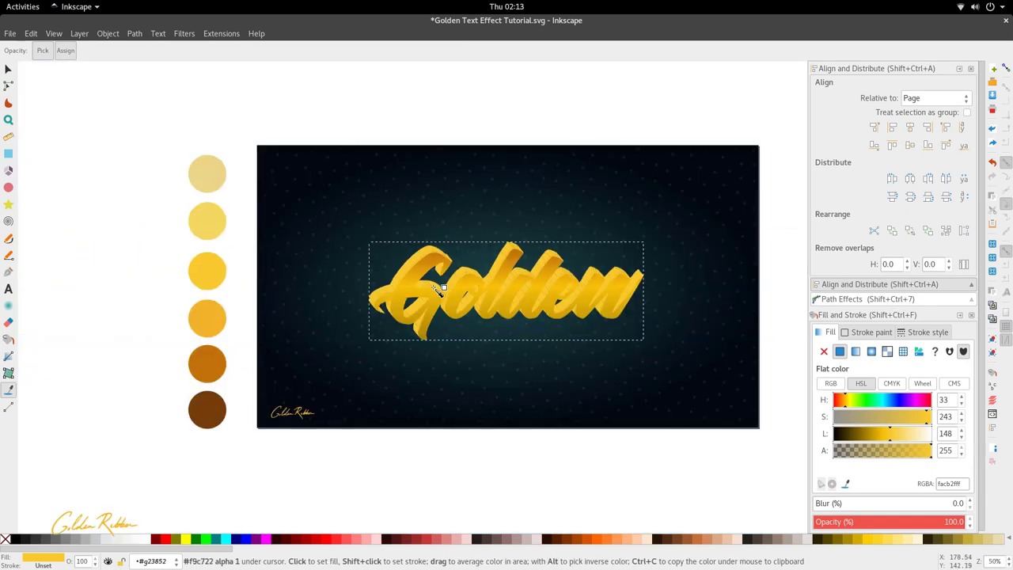
{"action": "left_click", "coordinate": [212, 358]}
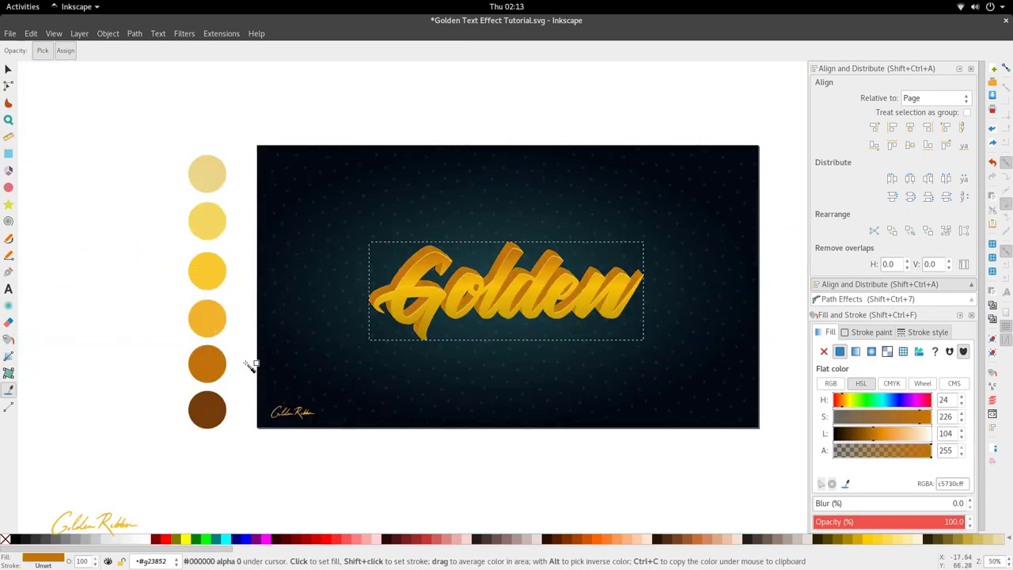
Step: Examine the brown-orange extruded sides of the Golden lettering up close and as a whole
{"action": "scroll", "coordinate": [431, 315], "scroll_direction": "up", "scroll_amount": 2}
{"action": "scroll", "coordinate": [474, 308], "scroll_direction": "up", "scroll_amount": 1}
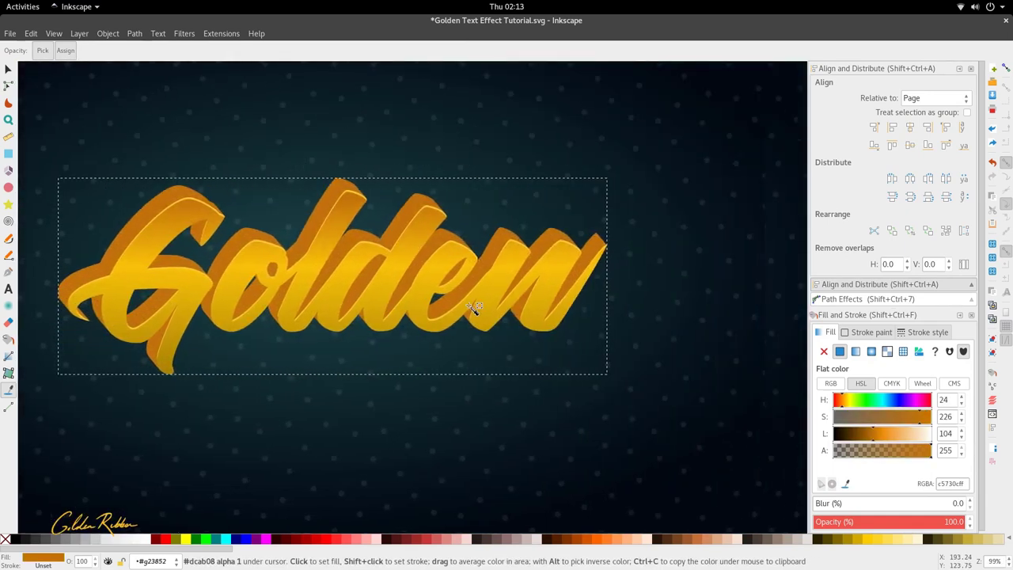
{"action": "scroll", "coordinate": [414, 276], "scroll_direction": "up", "scroll_amount": 1}
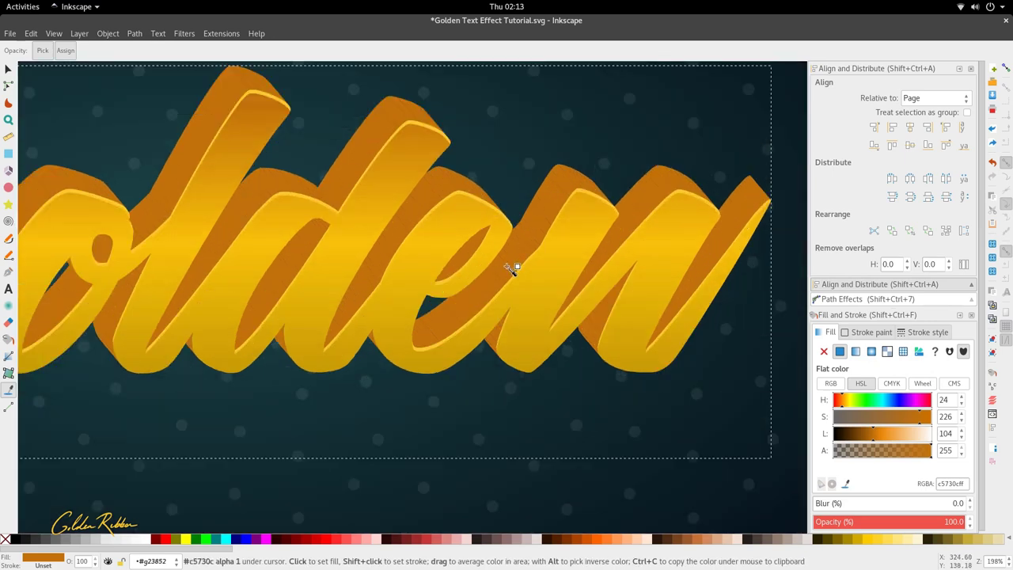
{"action": "scroll", "coordinate": [735, 258], "scroll_direction": "down", "scroll_amount": 3}
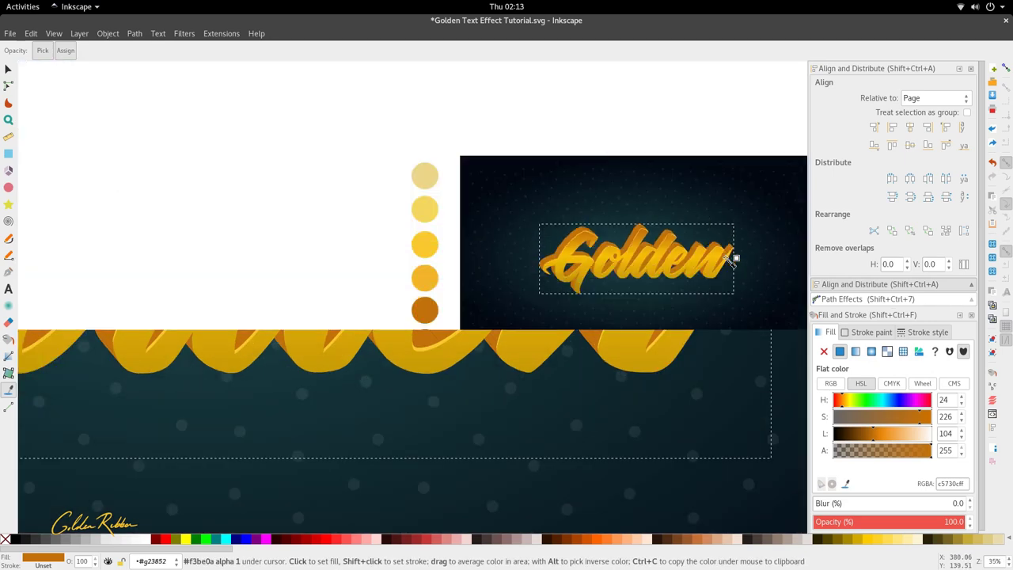
{"action": "scroll", "coordinate": [628, 274], "scroll_direction": "up", "scroll_amount": 3}
{"action": "scroll", "coordinate": [626, 272], "scroll_direction": "right", "scroll_amount": 5}
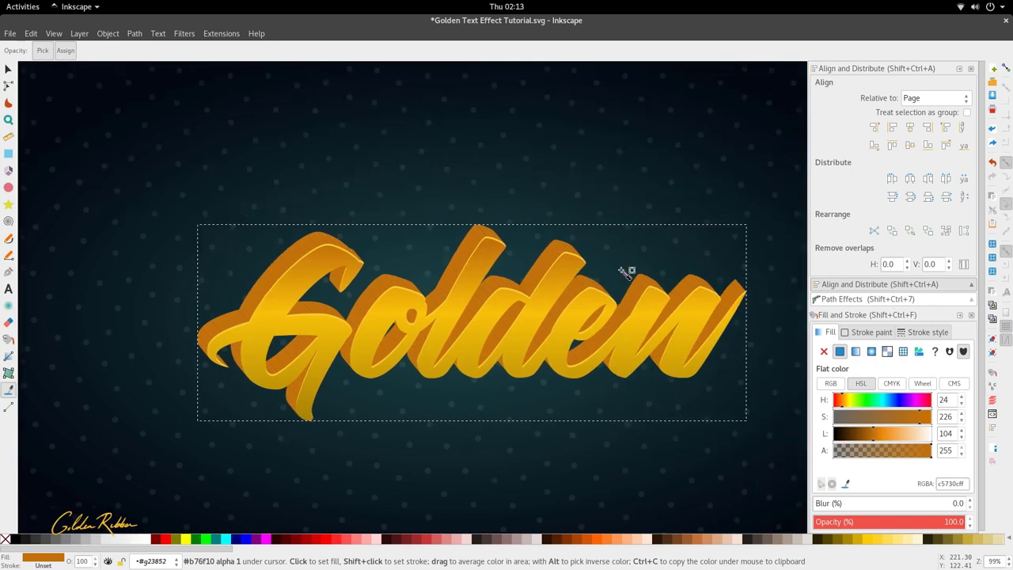
{"action": "key", "text": "s"}
{"action": "scroll", "coordinate": [508, 302], "scroll_direction": "down", "scroll_amount": 2}
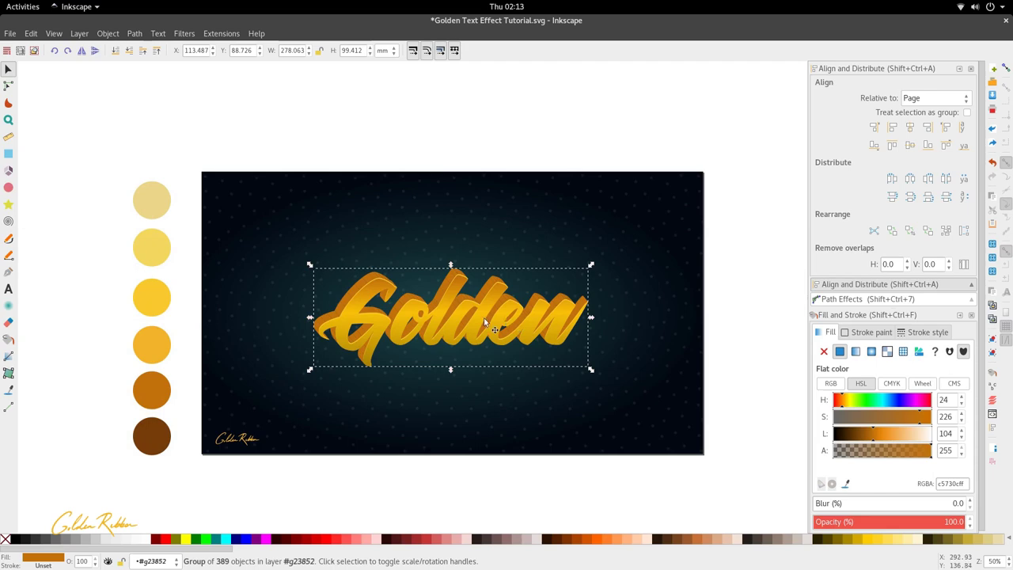
Step: Unite the extrusion pieces along the G's outer side, from its curled tip over the top stroke, leaving the background rectangle out of the selection
{"action": "scroll", "coordinate": [339, 305], "scroll_direction": "up", "scroll_amount": 4}
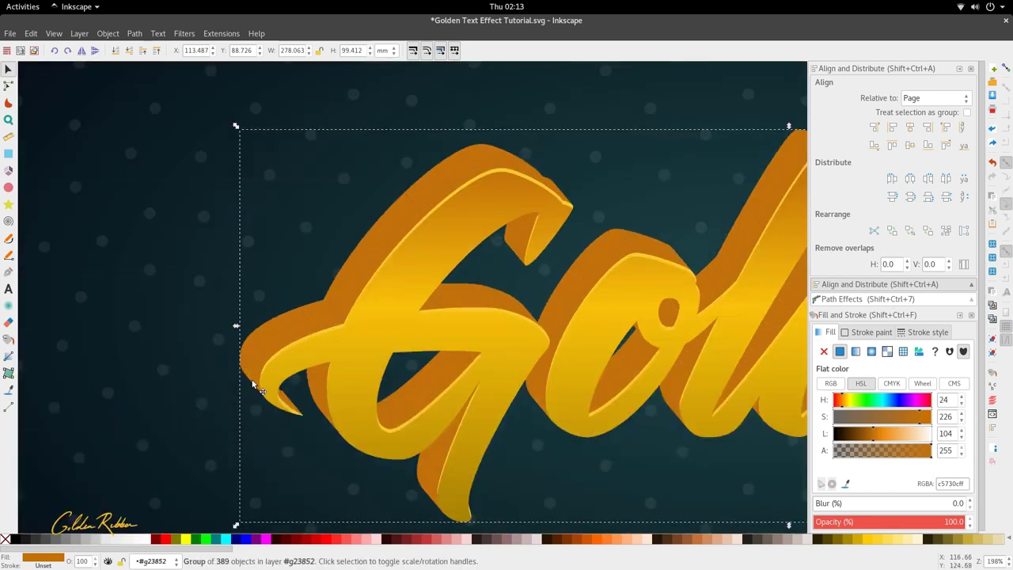
{"action": "left_click", "coordinate": [250, 389], "text": "ctrl"}
{"action": "key", "text": "n"}
{"action": "scroll", "coordinate": [248, 391], "scroll_direction": "up", "scroll_amount": 2}
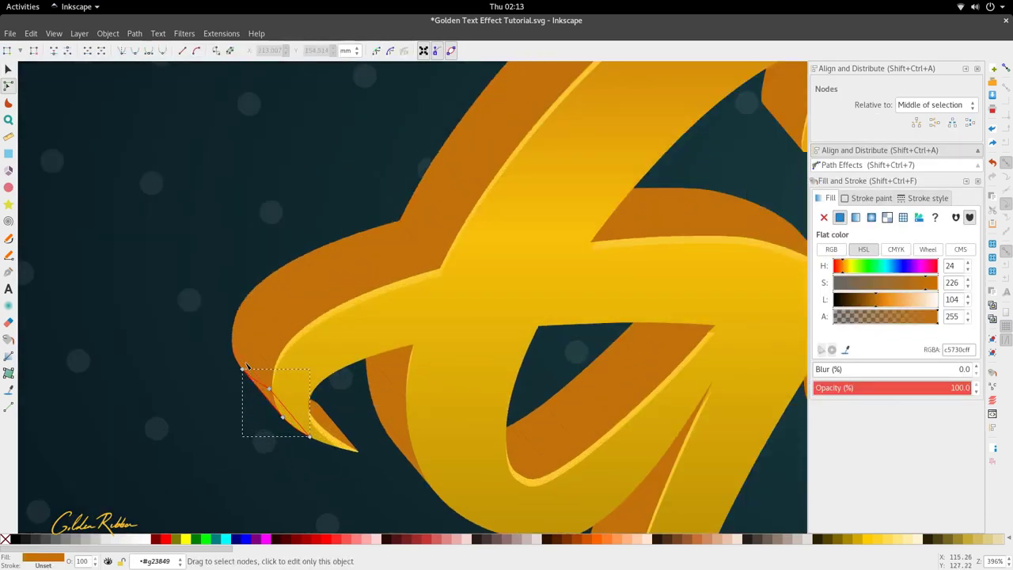
{"action": "left_click", "coordinate": [246, 364]}
{"action": "left_click", "coordinate": [242, 364]}
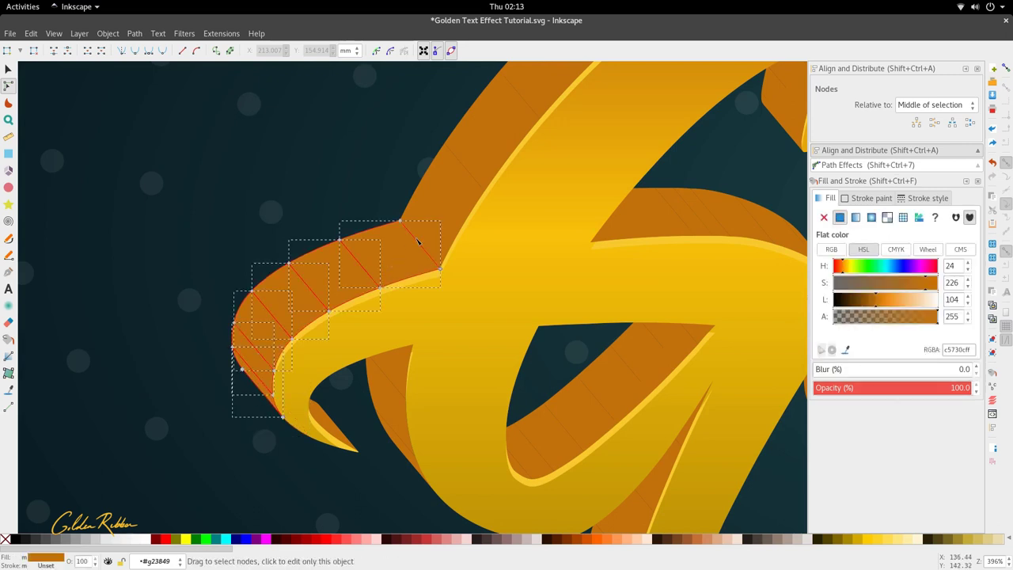
{"action": "scroll", "coordinate": [433, 236], "scroll_direction": "up", "scroll_amount": 3}
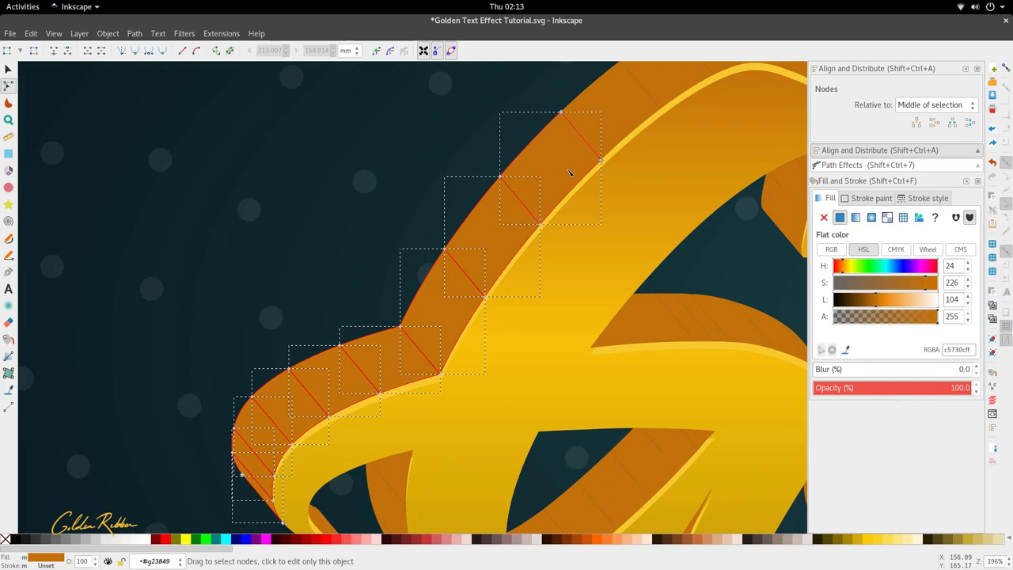
{"action": "scroll", "coordinate": [594, 236], "scroll_direction": "up", "scroll_amount": 5}
{"action": "scroll", "coordinate": [699, 214], "scroll_direction": "right", "scroll_amount": 4}
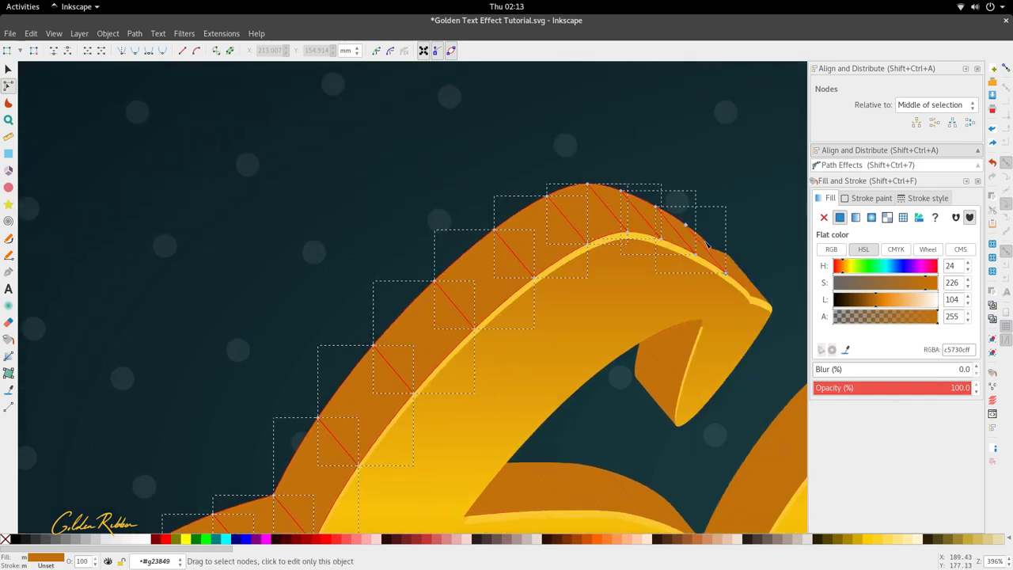
{"action": "left_click", "coordinate": [744, 269], "text": "shift"}
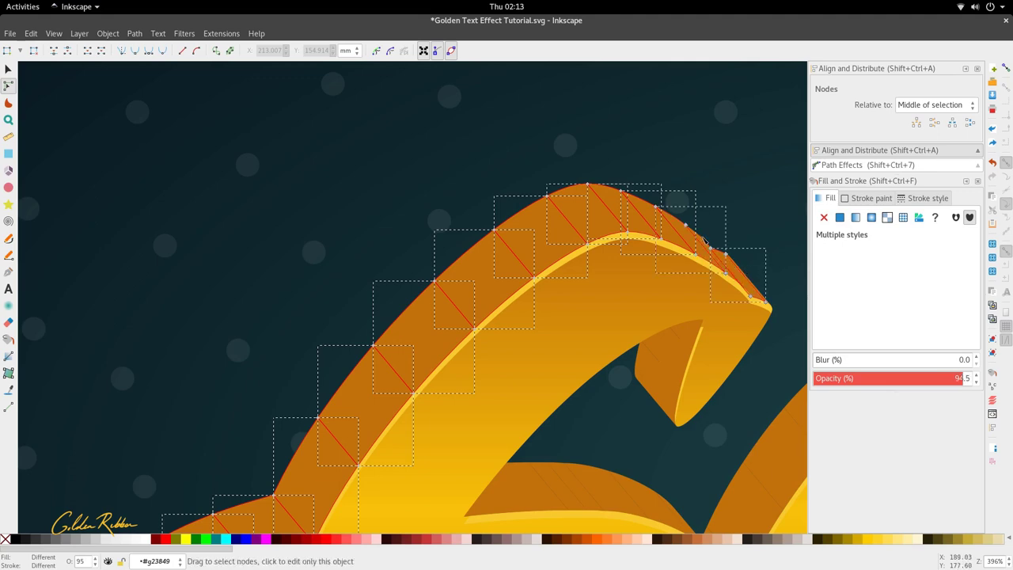
{"action": "scroll", "coordinate": [706, 239], "scroll_direction": "down", "scroll_amount": 3, "text": "ctrl"}
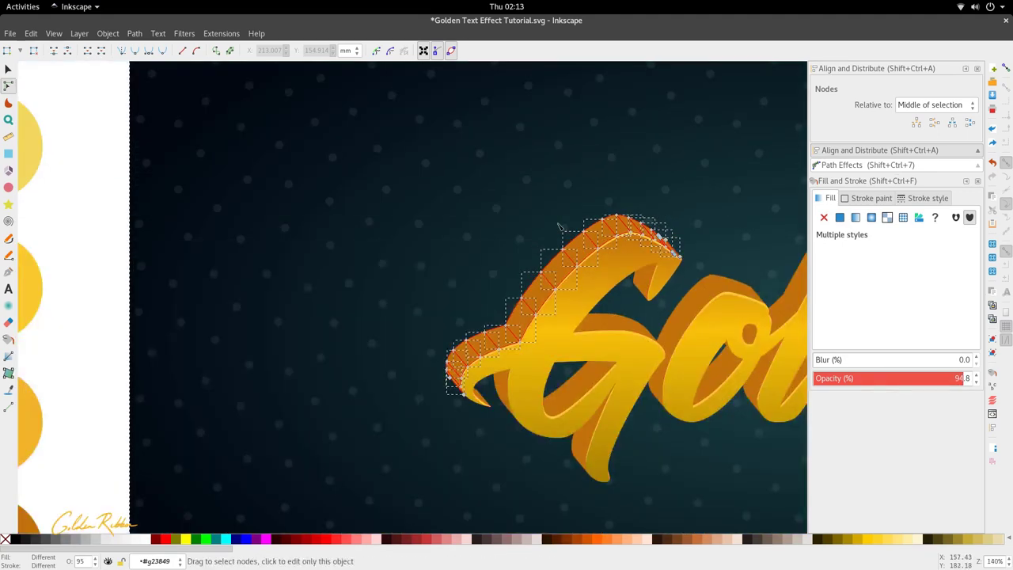
{"action": "scroll", "coordinate": [559, 227], "scroll_direction": "down", "scroll_amount": 3, "text": "ctrl"}
{"action": "key", "text": "s"}
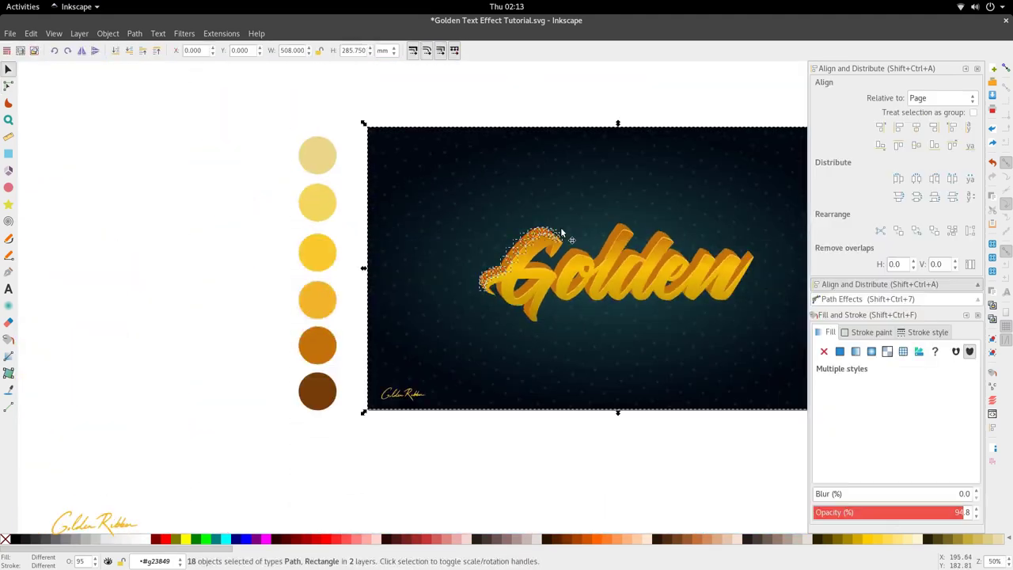
{"action": "scroll", "coordinate": [568, 228], "scroll_direction": "up", "scroll_amount": 1, "text": "ctrl"}
{"action": "left_click", "coordinate": [571, 235], "text": "shift"}
{"action": "scroll", "coordinate": [546, 256], "scroll_direction": "down", "scroll_amount": 1, "text": "ctrl"}
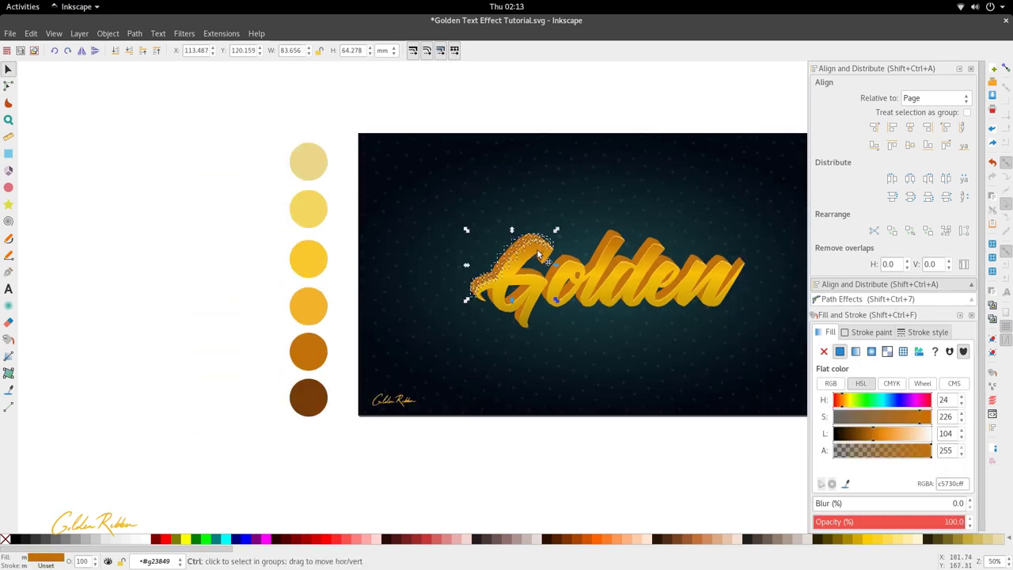
{"action": "left_click", "coordinate": [127, 36]}
{"action": "left_click", "coordinate": [186, 106]}
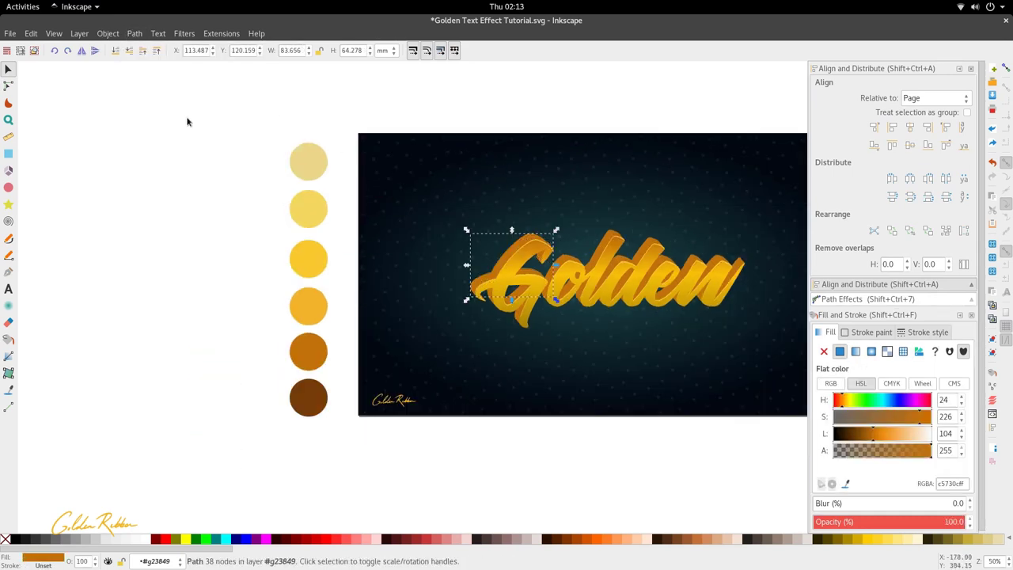
Step: Select the extrusion pieces on the outer side of the G's lower bowl and unite them into one path
{"action": "scroll", "coordinate": [518, 285], "scroll_direction": "up", "scroll_amount": 3, "text": "ctrl"}
{"action": "scroll", "coordinate": [443, 318], "scroll_direction": "up", "scroll_amount": 3, "text": "ctrl"}
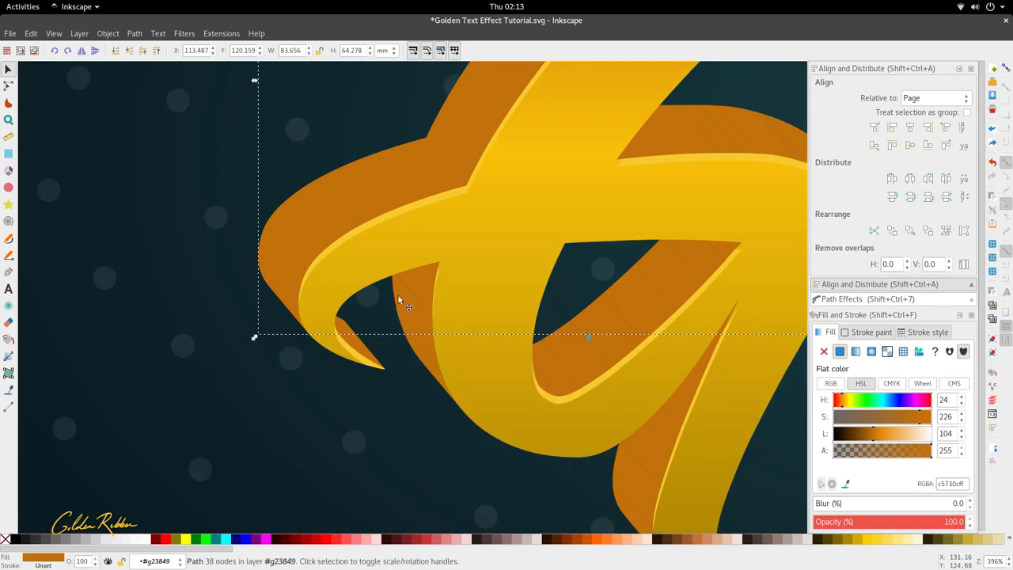
{"action": "double_click", "coordinate": [405, 292]}
{"action": "left_click", "coordinate": [413, 312], "text": "shift"}
{"action": "left_click", "coordinate": [443, 387], "text": "shift"}
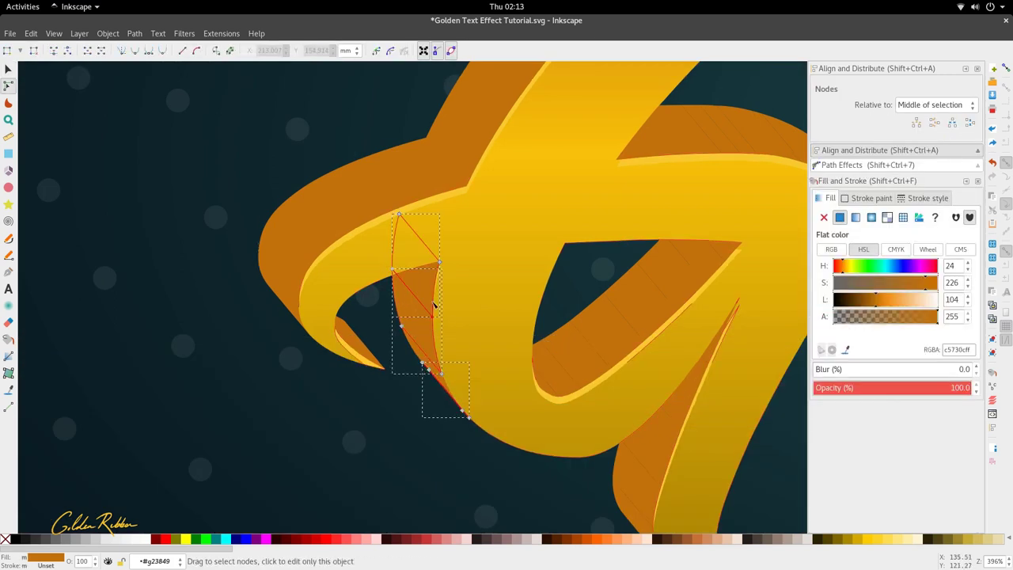
{"action": "left_click", "coordinate": [134, 33]}
{"action": "left_click", "coordinate": [146, 102]}
Step: Select all extrusion pieces inside the G's lower opening and merge them with Union
{"action": "scroll", "coordinate": [397, 368], "scroll_direction": "right", "scroll_amount": 5}
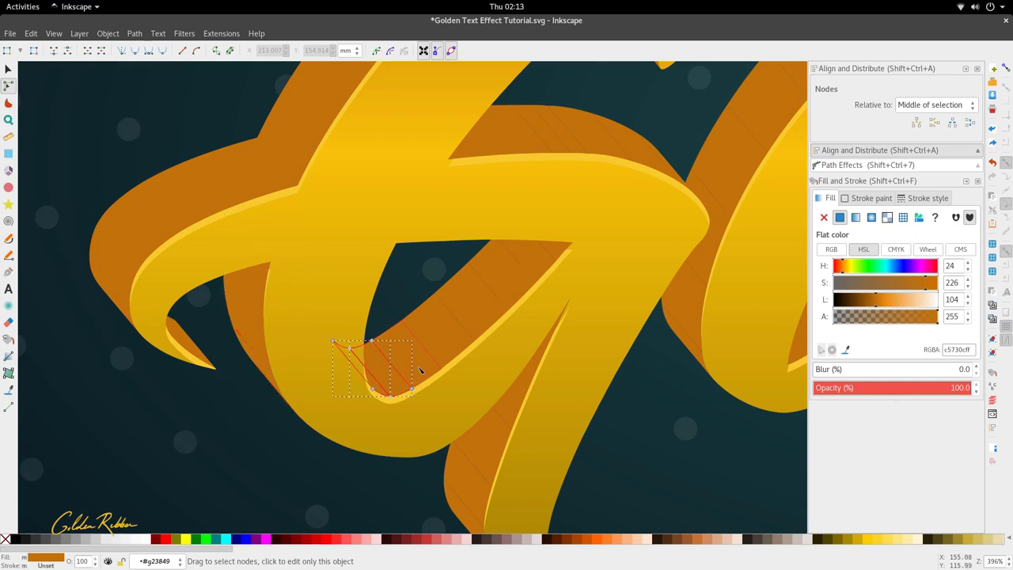
{"action": "left_click", "coordinate": [552, 252], "text": "shift"}
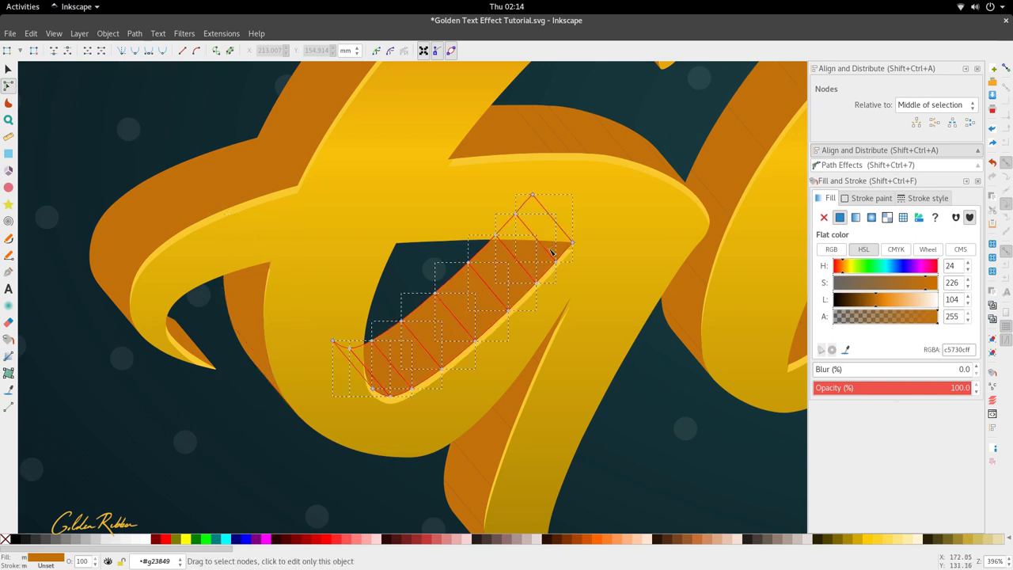
{"action": "left_click", "coordinate": [136, 33]}
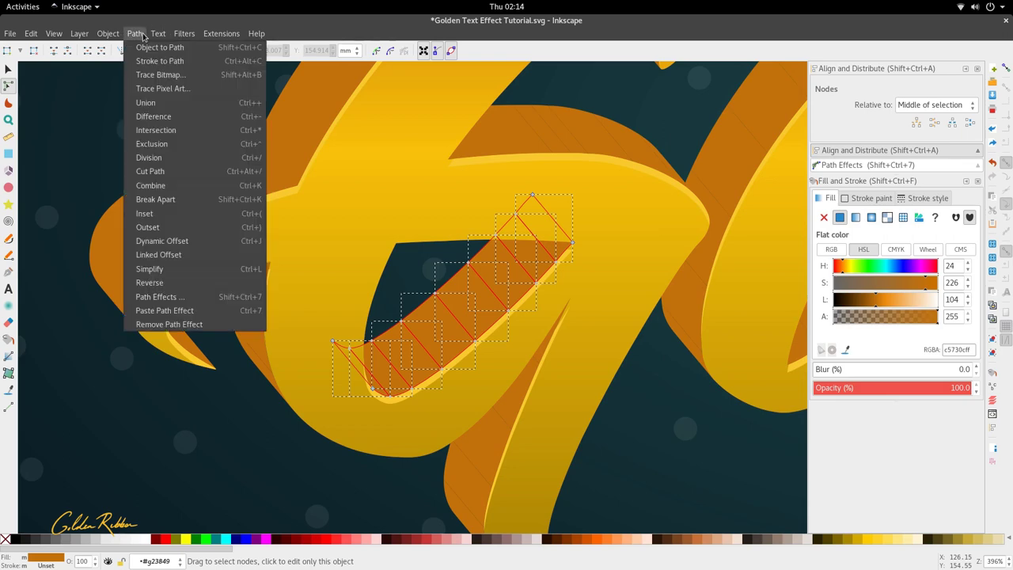
{"action": "left_click", "coordinate": [146, 102]}
Step: Select the extrusion pieces above the G's crossbar and combine them into one path with Union
{"action": "scroll", "coordinate": [382, 308], "scroll_direction": "down", "scroll_amount": 2}
{"action": "scroll", "coordinate": [382, 307], "scroll_direction": "down", "scroll_amount": 1}
{"action": "scroll", "coordinate": [436, 258], "scroll_direction": "up", "scroll_amount": 1}
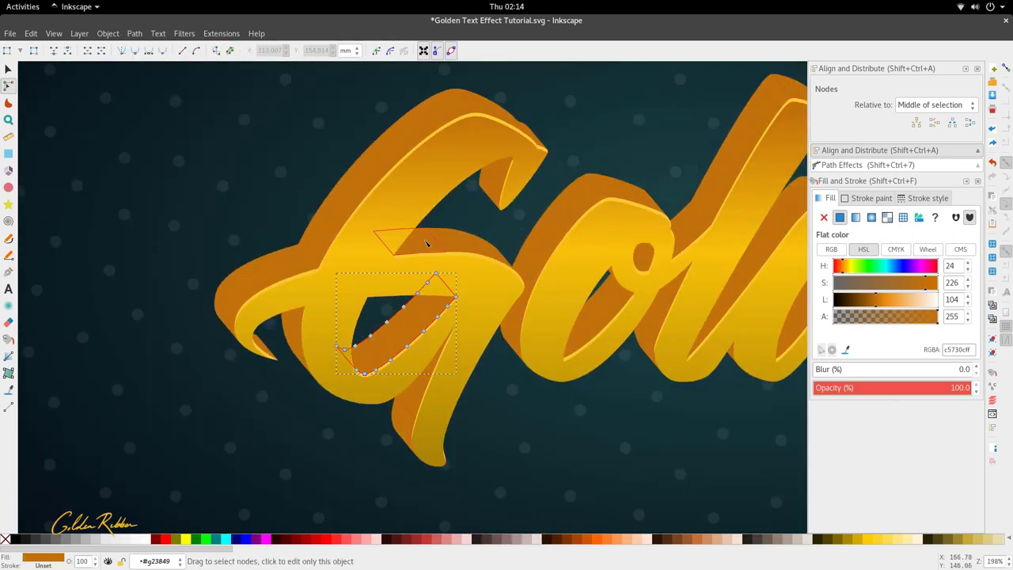
{"action": "left_click", "coordinate": [428, 242]}
{"action": "scroll", "coordinate": [489, 243], "scroll_direction": "up", "scroll_amount": 2}
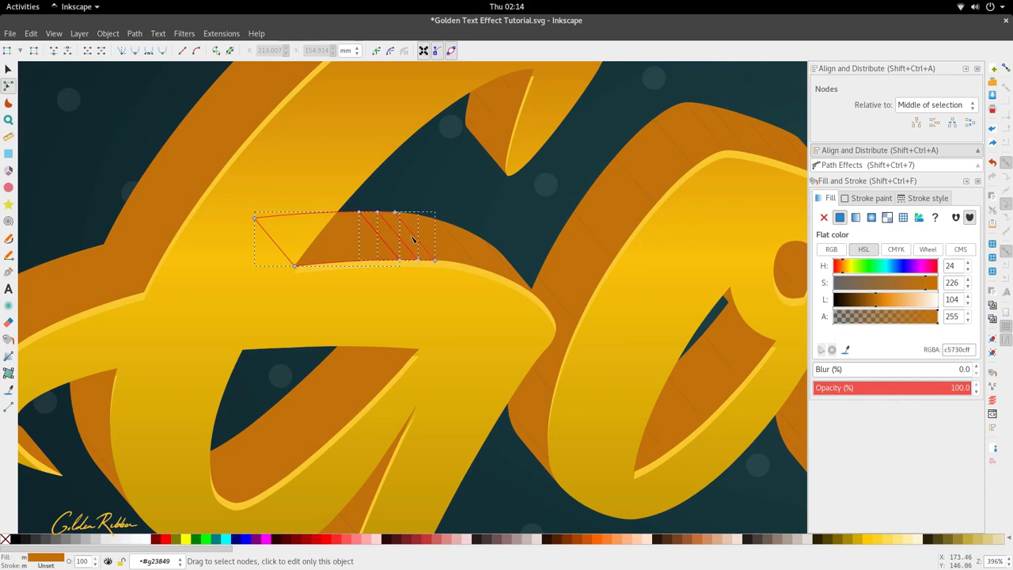
{"action": "left_click", "coordinate": [512, 265], "text": "shift"}
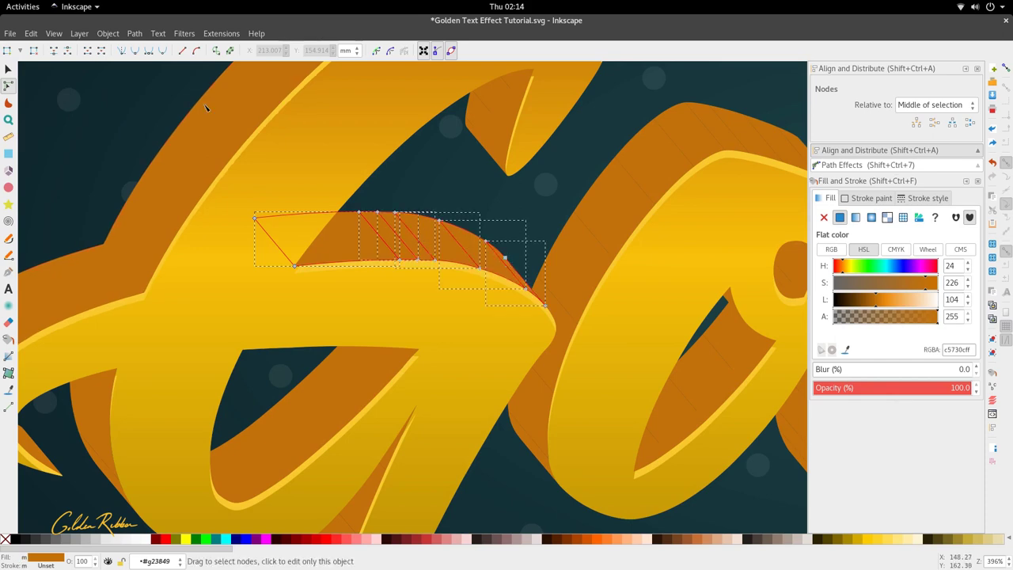
{"action": "left_click", "coordinate": [135, 34]}
{"action": "left_click", "coordinate": [146, 101]}
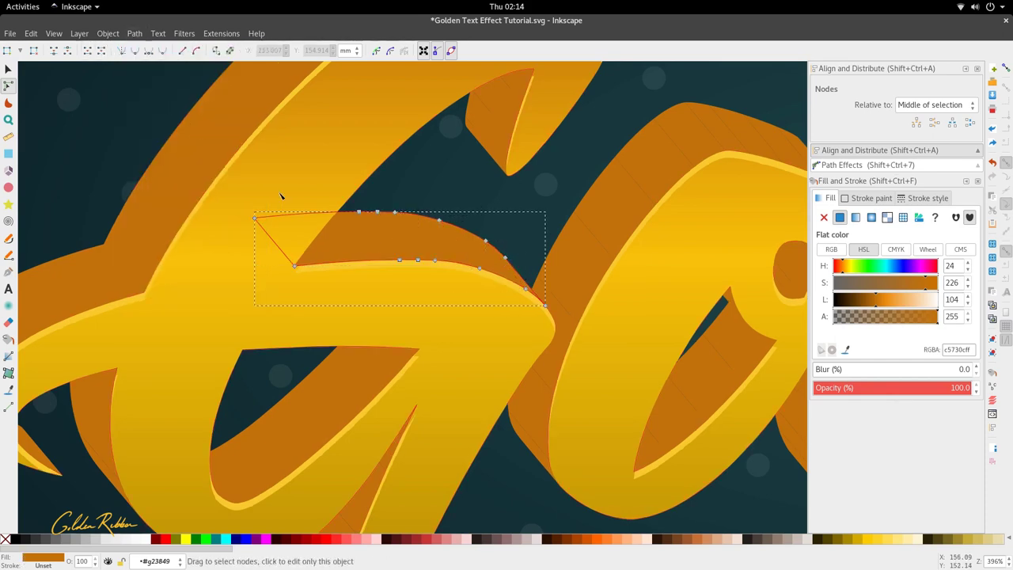
Step: Unite the extrusion pieces running up the outer side and over the top of the letter o
{"action": "scroll", "coordinate": [348, 249], "scroll_direction": "down", "scroll_amount": 3}
{"action": "key", "text": "s"}
{"action": "scroll", "coordinate": [420, 175], "scroll_direction": "up", "scroll_amount": 4}
{"action": "scroll", "coordinate": [420, 175], "scroll_direction": "down", "scroll_amount": 2}
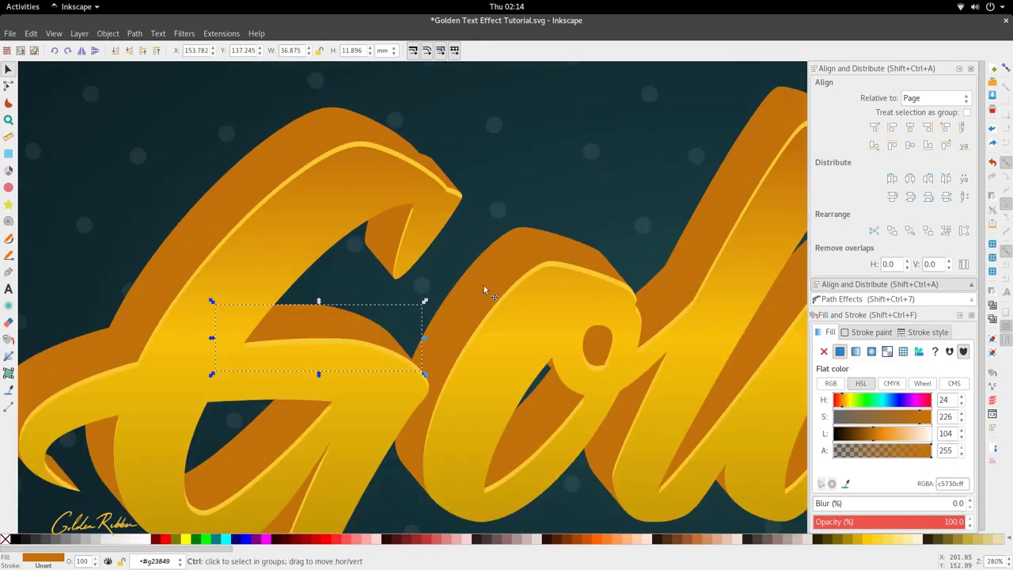
{"action": "scroll", "coordinate": [484, 289], "scroll_direction": "down", "scroll_amount": 3}
{"action": "key", "text": "n"}
{"action": "scroll", "coordinate": [415, 370], "scroll_direction": "up", "scroll_amount": 2}
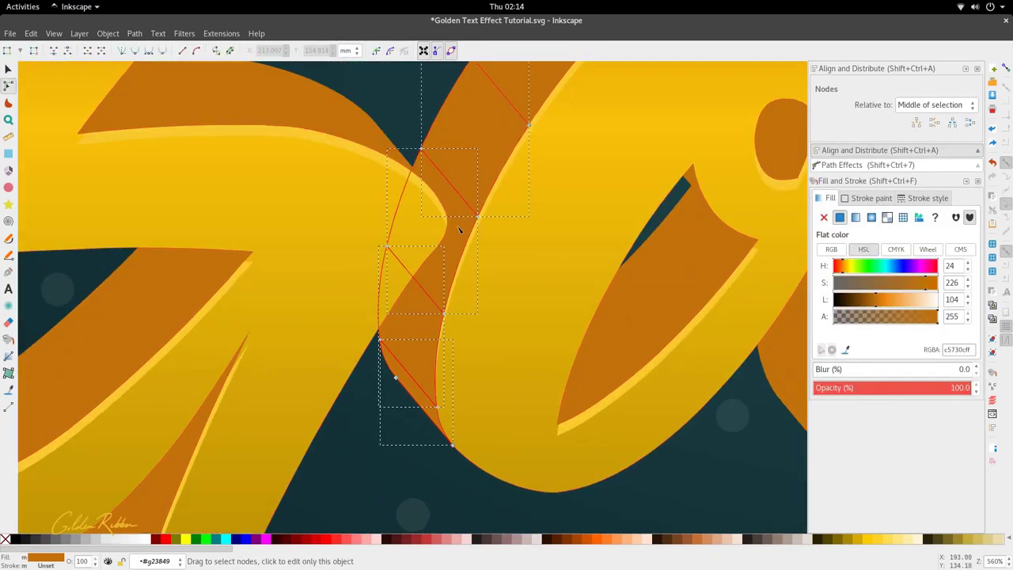
{"action": "scroll", "coordinate": [467, 229], "scroll_direction": "down", "scroll_amount": 2}
{"action": "left_click", "coordinate": [535, 190], "text": "shift"}
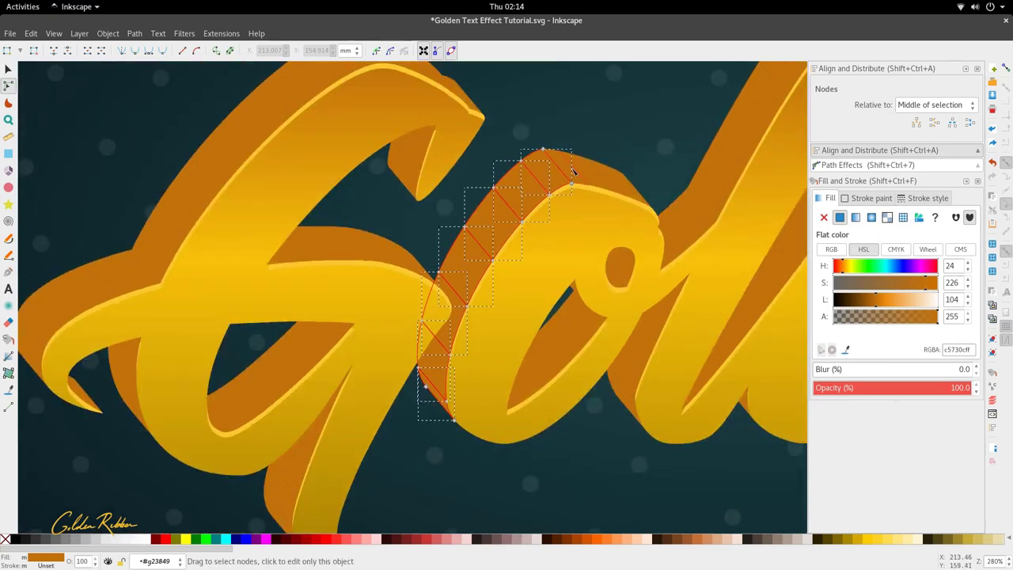
{"action": "left_click", "coordinate": [633, 187], "text": "shift"}
{"action": "scroll", "coordinate": [663, 212], "scroll_direction": "right", "scroll_amount": 1}
{"action": "left_click", "coordinate": [135, 33]}
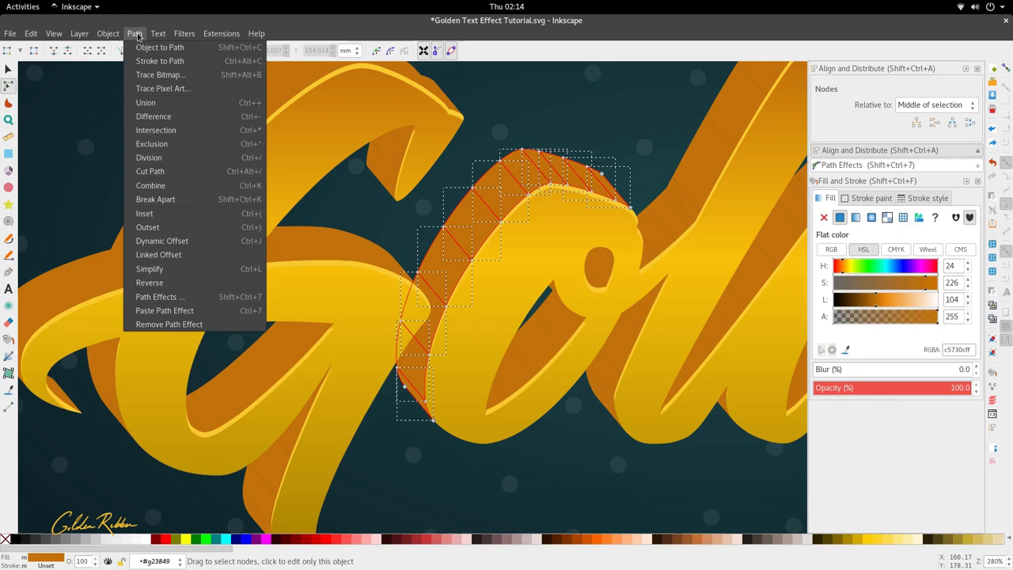
{"action": "left_click", "coordinate": [154, 102]}
Step: Add the extrusion pieces inside the o's long opening to its outer side path and unite them all
{"action": "scroll", "coordinate": [491, 289], "scroll_direction": "down", "scroll_amount": 3}
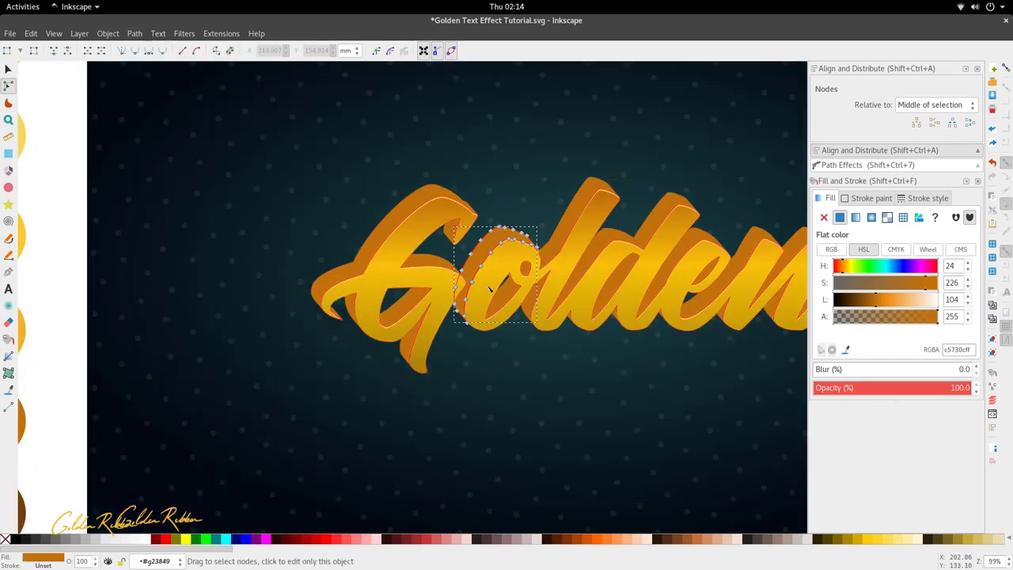
{"action": "scroll", "coordinate": [490, 289], "scroll_direction": "up", "scroll_amount": 4}
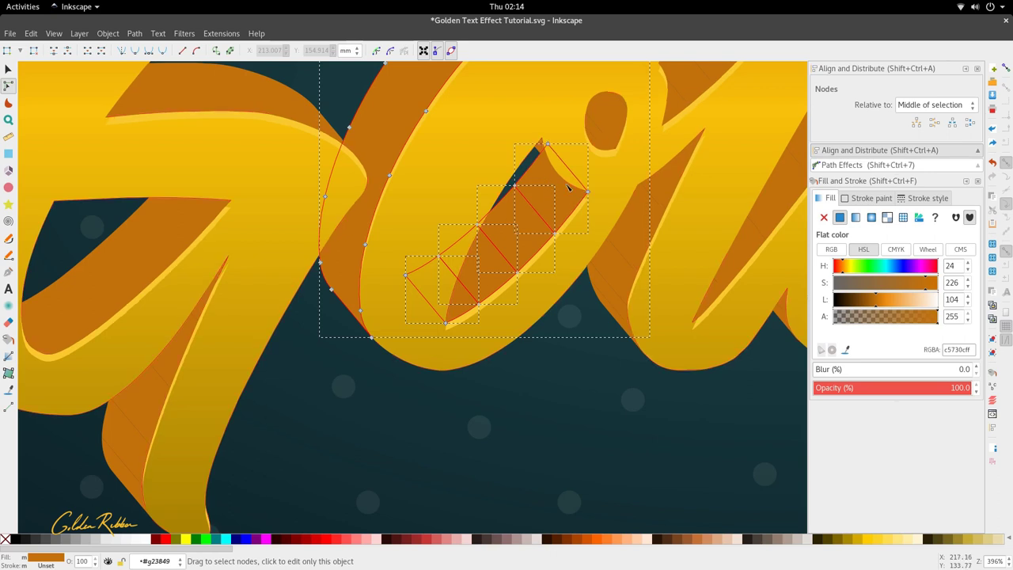
{"action": "left_click", "coordinate": [134, 33]}
{"action": "left_click", "coordinate": [162, 102]}
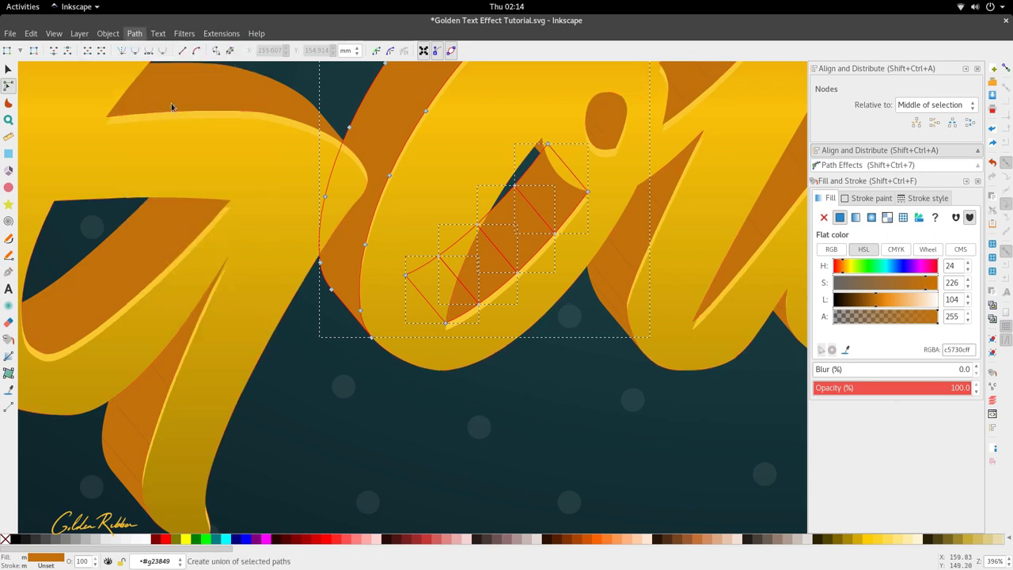
Step: Select the extrusion pieces along the l's outer side next to the o and merge them with Union
{"action": "scroll", "coordinate": [552, 210], "scroll_direction": "right", "scroll_amount": 5}
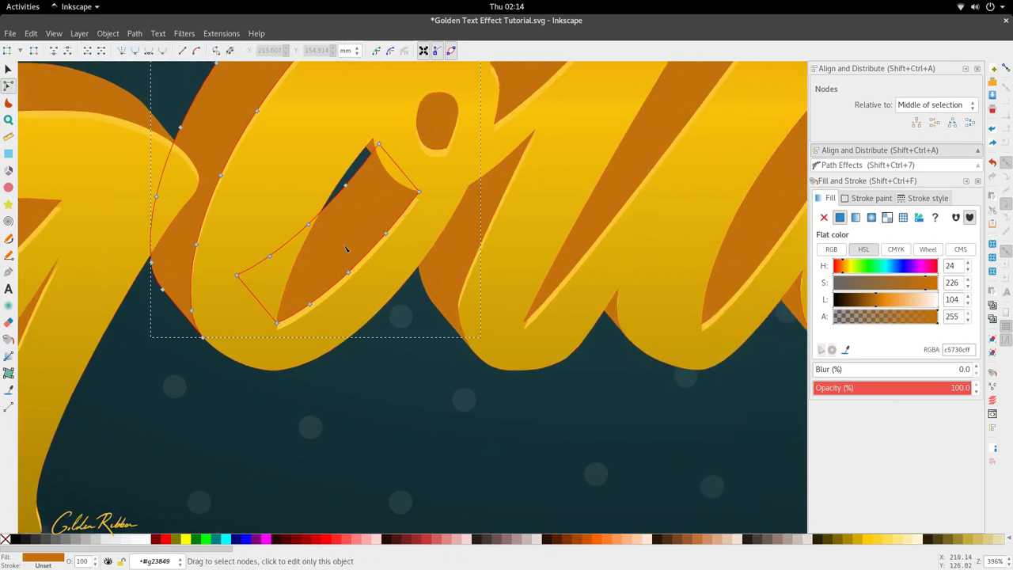
{"action": "scroll", "coordinate": [452, 319], "scroll_direction": "up", "scroll_amount": 2}
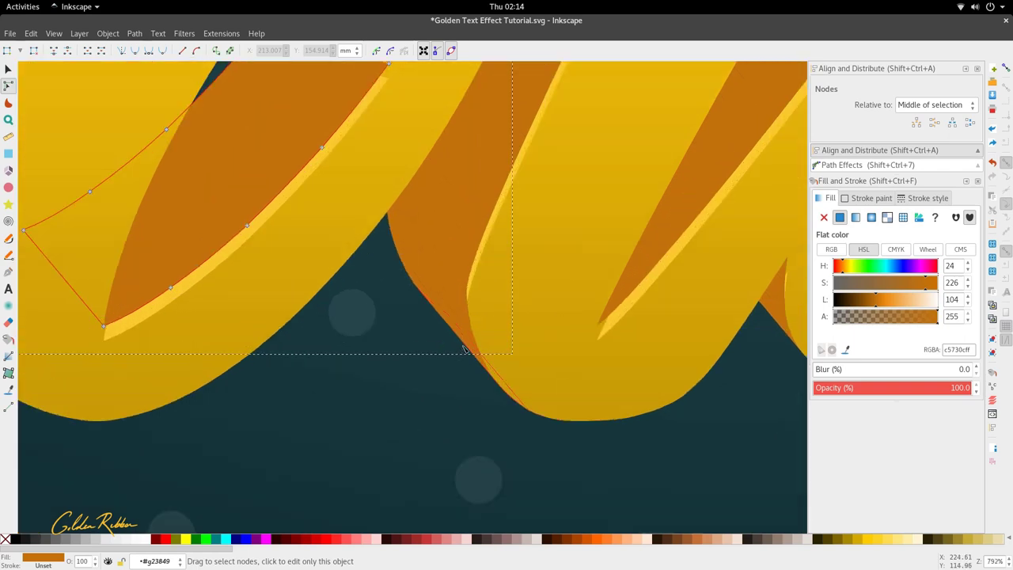
{"action": "left_click", "coordinate": [465, 348]}
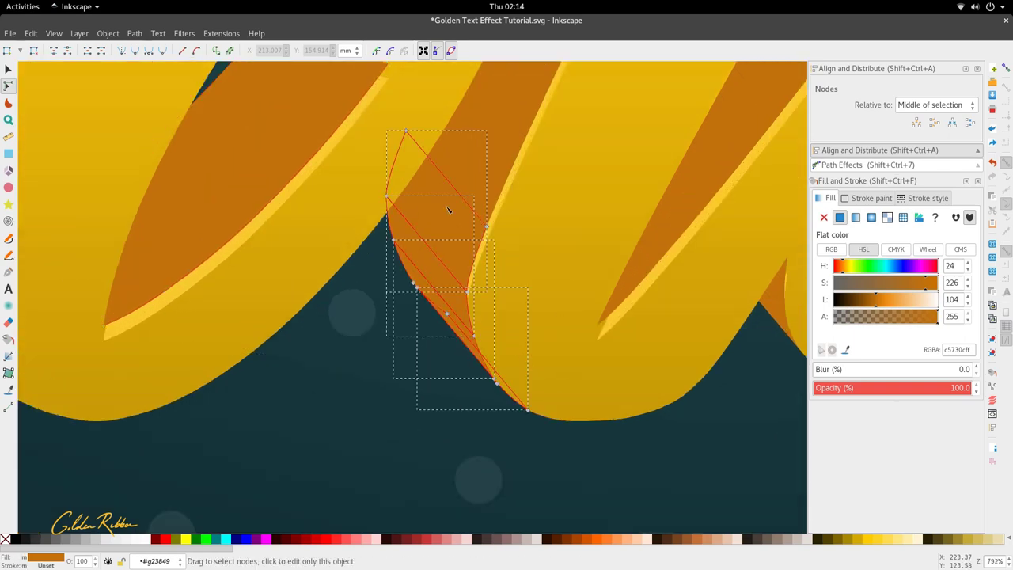
{"action": "scroll", "coordinate": [527, 269], "scroll_direction": "up", "scroll_amount": 4}
{"action": "scroll", "coordinate": [529, 255], "scroll_direction": "up", "scroll_amount": 5}
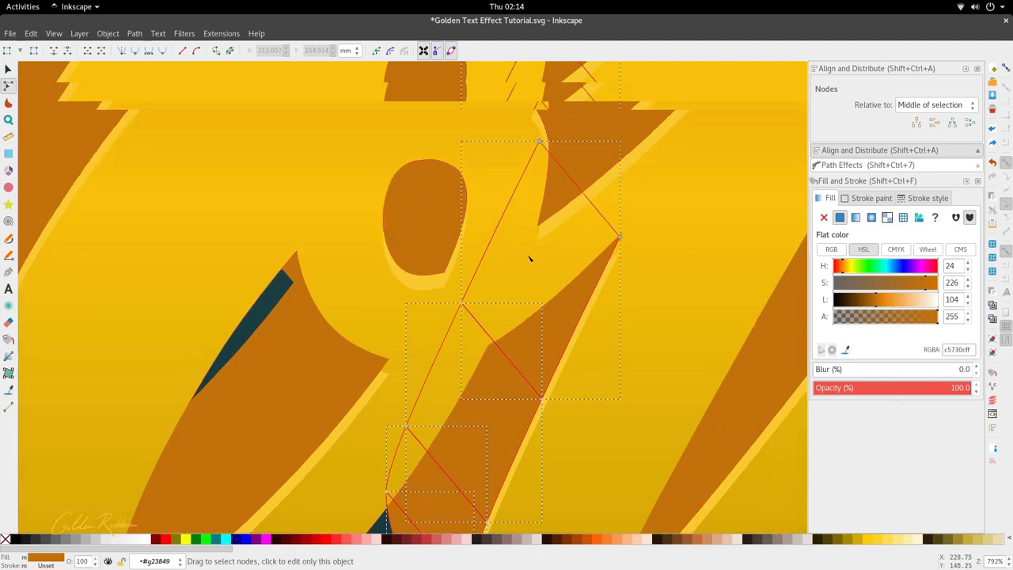
{"action": "left_click", "coordinate": [134, 33]}
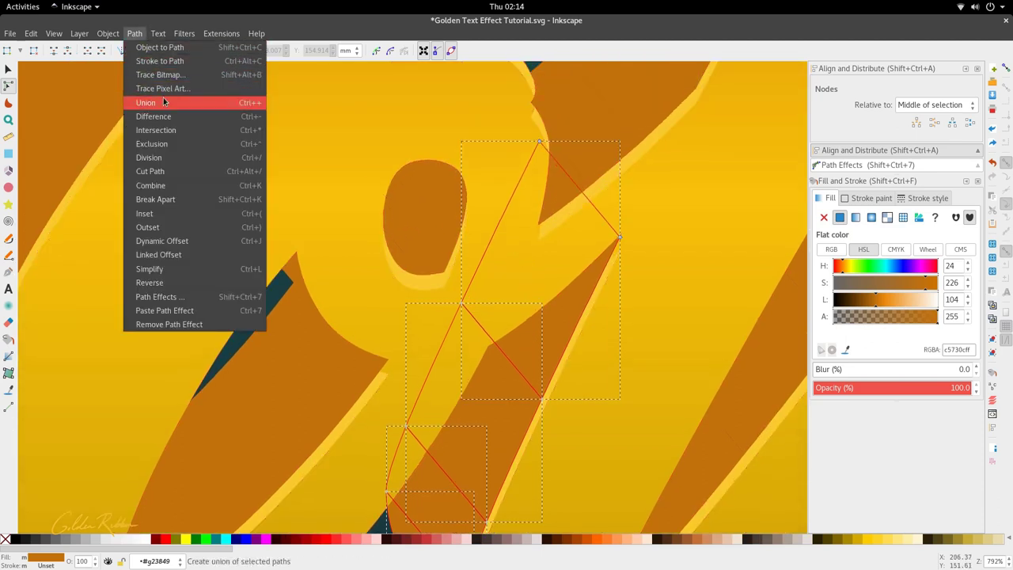
{"action": "left_click", "coordinate": [164, 103]}
Step: Select the extrusion pieces inside the o's small round hole and combine them into one path with Union
{"action": "scroll", "coordinate": [403, 253], "scroll_direction": "up", "scroll_amount": 2}
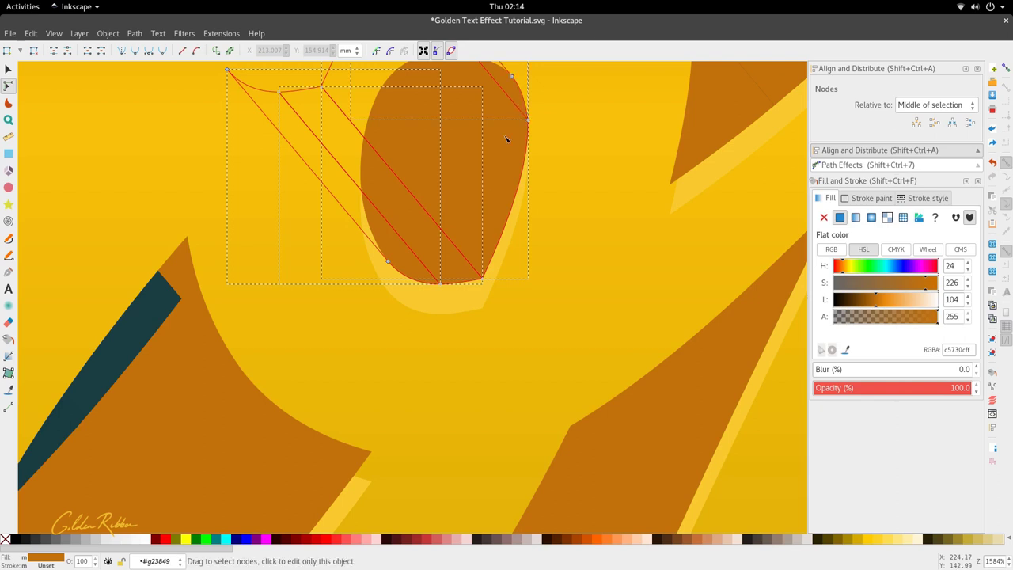
{"action": "scroll", "coordinate": [483, 186], "scroll_direction": "down", "scroll_amount": 5}
{"action": "left_click", "coordinate": [135, 34]}
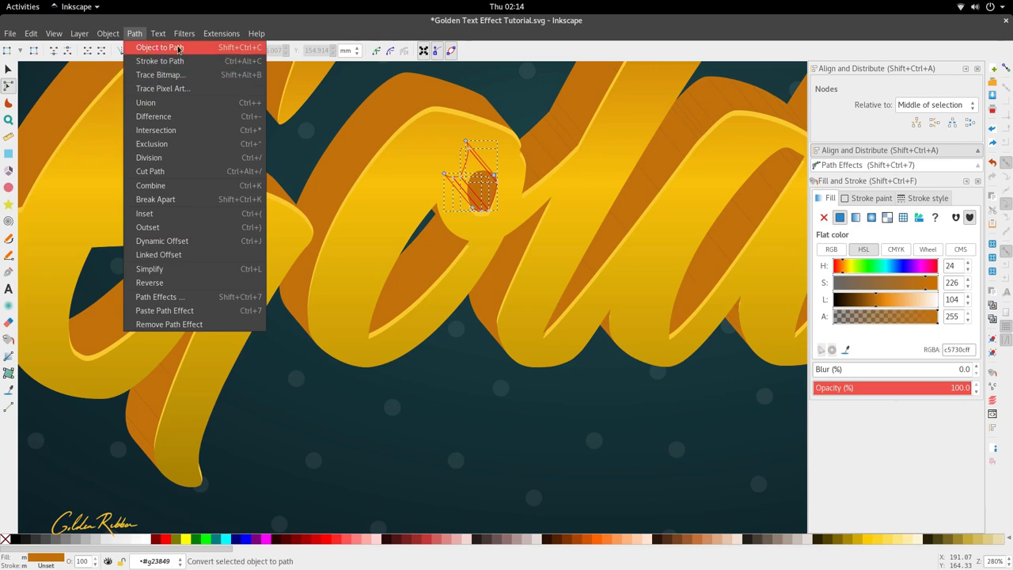
{"action": "left_click", "coordinate": [146, 102]}
{"action": "scroll", "coordinate": [396, 201], "scroll_direction": "down", "scroll_amount": 2}
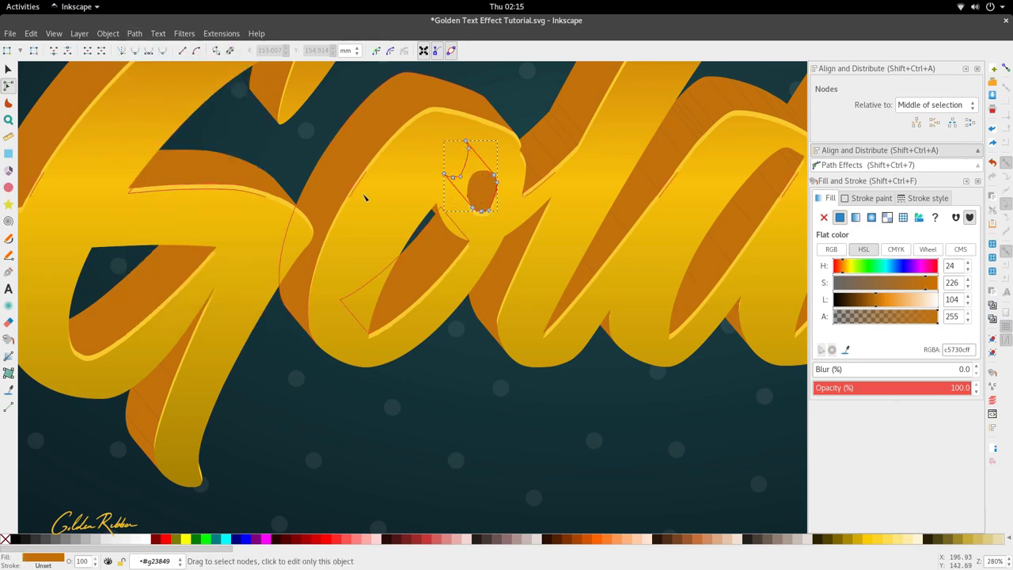
{"action": "scroll", "coordinate": [404, 178], "scroll_direction": "up", "scroll_amount": 2}
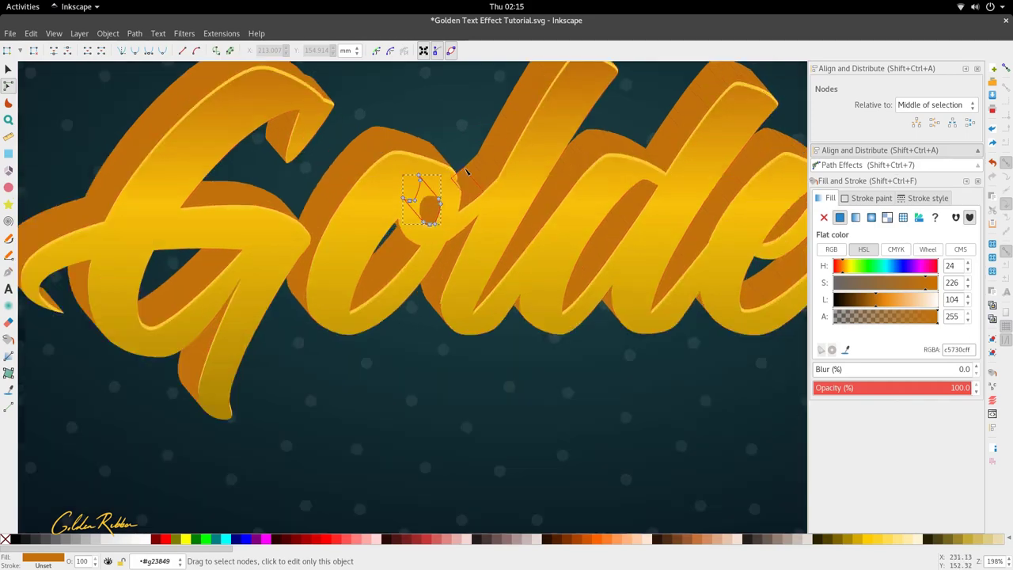
{"action": "mouse_move", "coordinate": [1, 1]}
{"action": "left_click", "coordinate": [475, 356]}
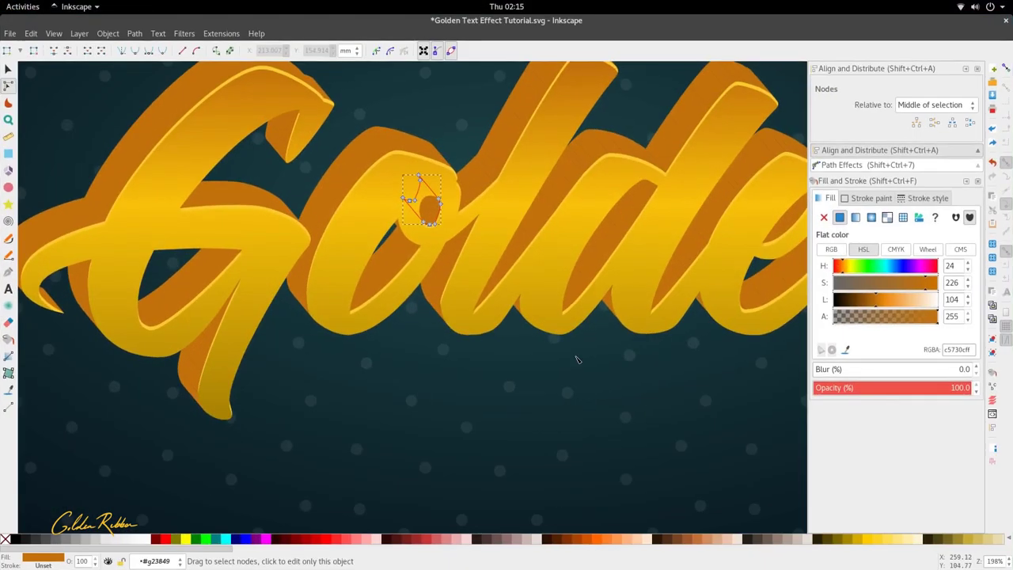
{"action": "mouse_move", "coordinate": [1, 1]}
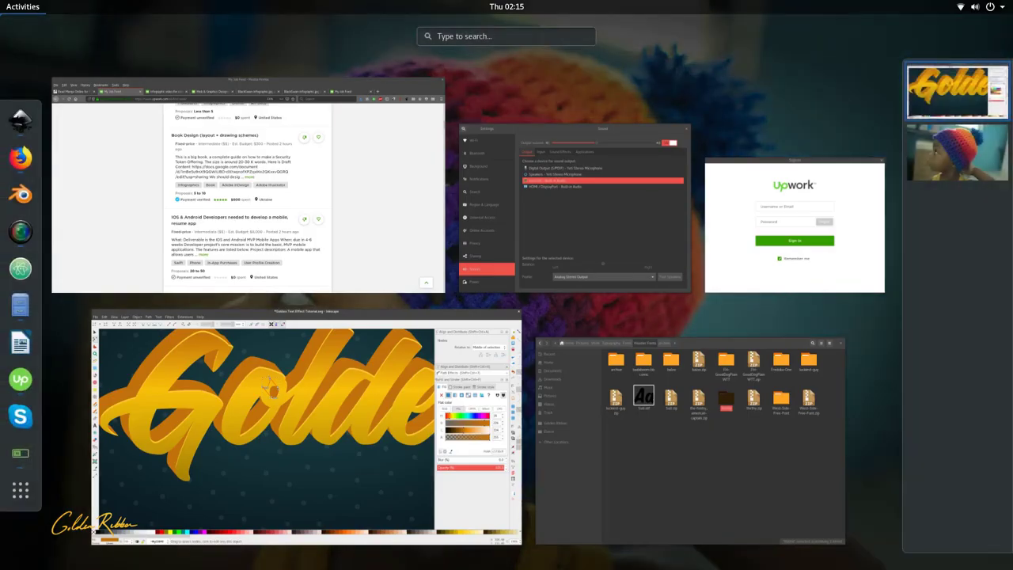
{"action": "left_click", "coordinate": [583, 210]}
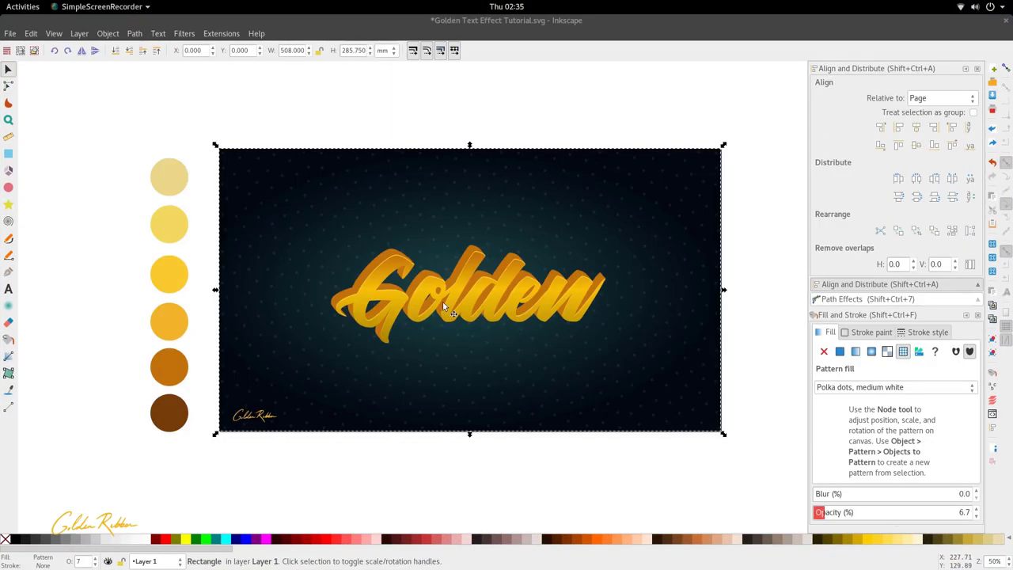
Step: Enter the lettering group and examine the united extrusion side faces of the G, o, l and d one by one
{"action": "key", "text": "5"}
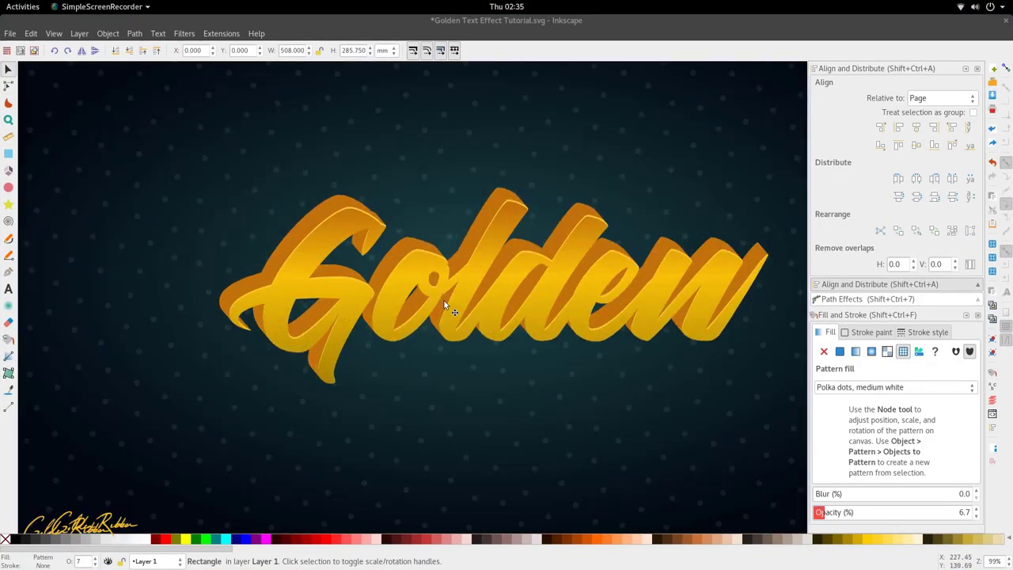
{"action": "scroll", "coordinate": [445, 304], "scroll_direction": "up", "scroll_amount": 1}
{"action": "scroll", "coordinate": [377, 260], "scroll_direction": "up", "scroll_amount": 2}
{"action": "left_click", "coordinate": [319, 233]}
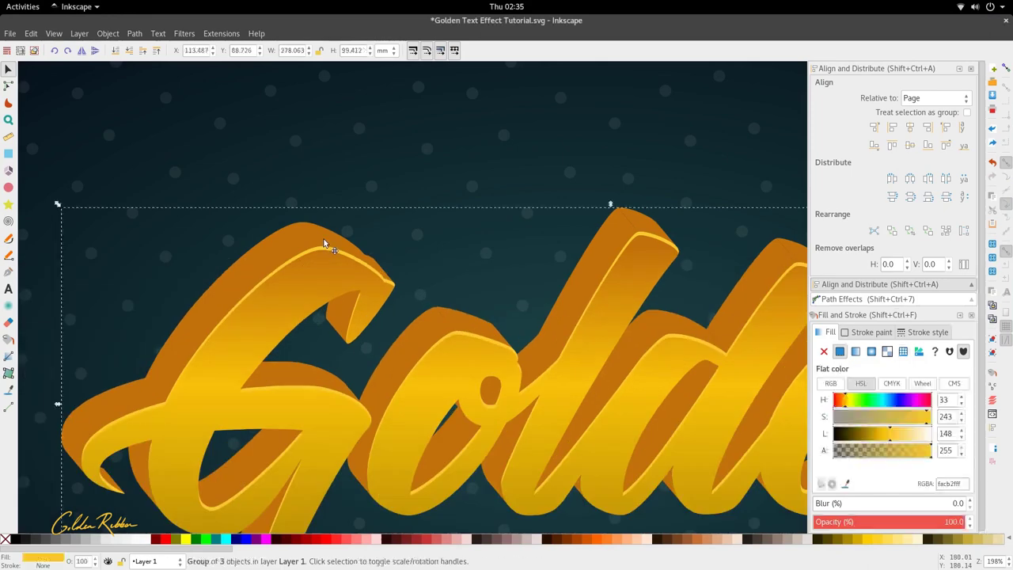
{"action": "key", "text": "Escape"}
{"action": "double_click", "coordinate": [319, 234]}
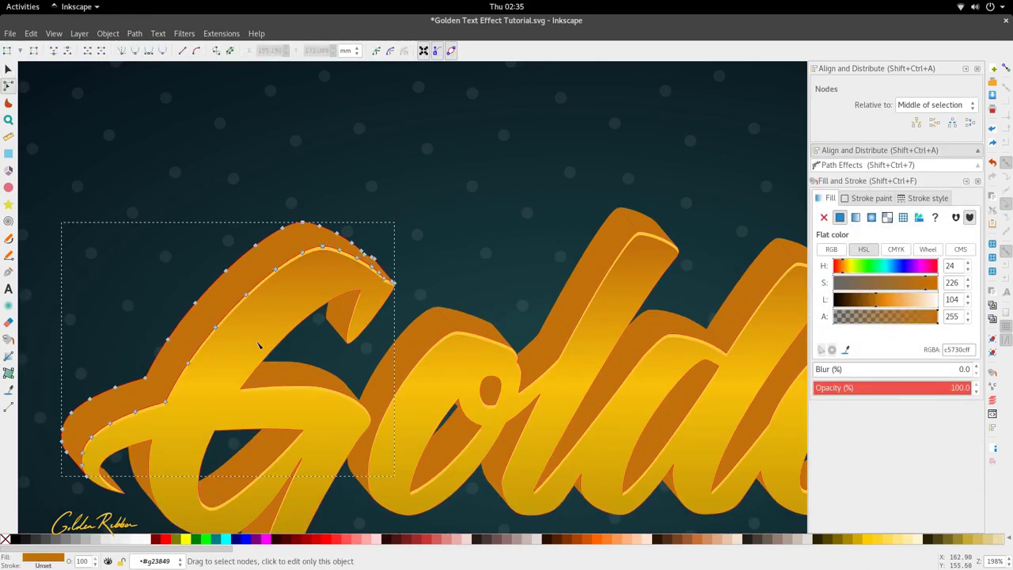
{"action": "scroll", "coordinate": [260, 343], "scroll_direction": "down", "scroll_amount": 2}
{"action": "scroll", "coordinate": [230, 393], "scroll_direction": "up", "scroll_amount": 2}
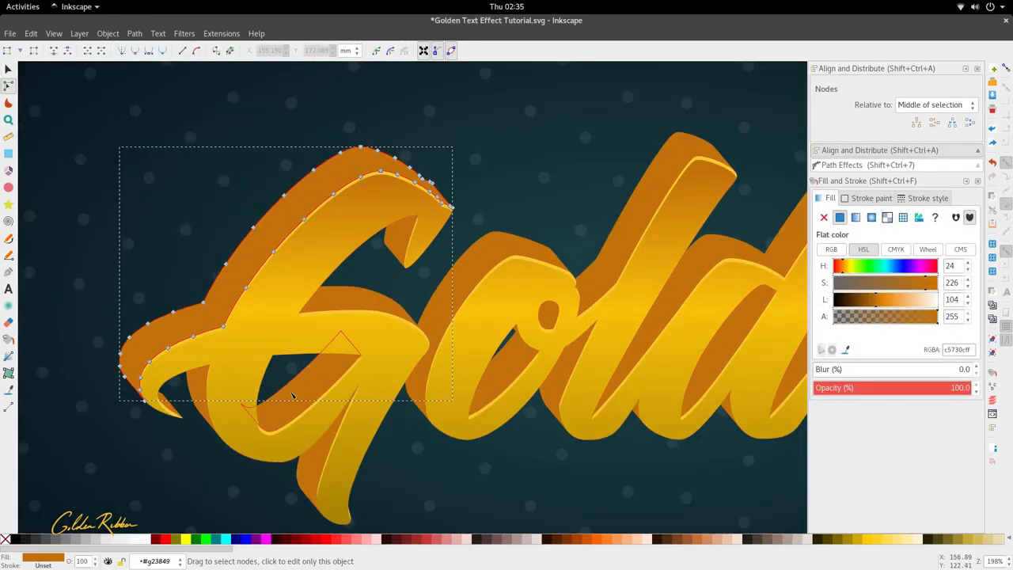
{"action": "left_click", "coordinate": [196, 389]}
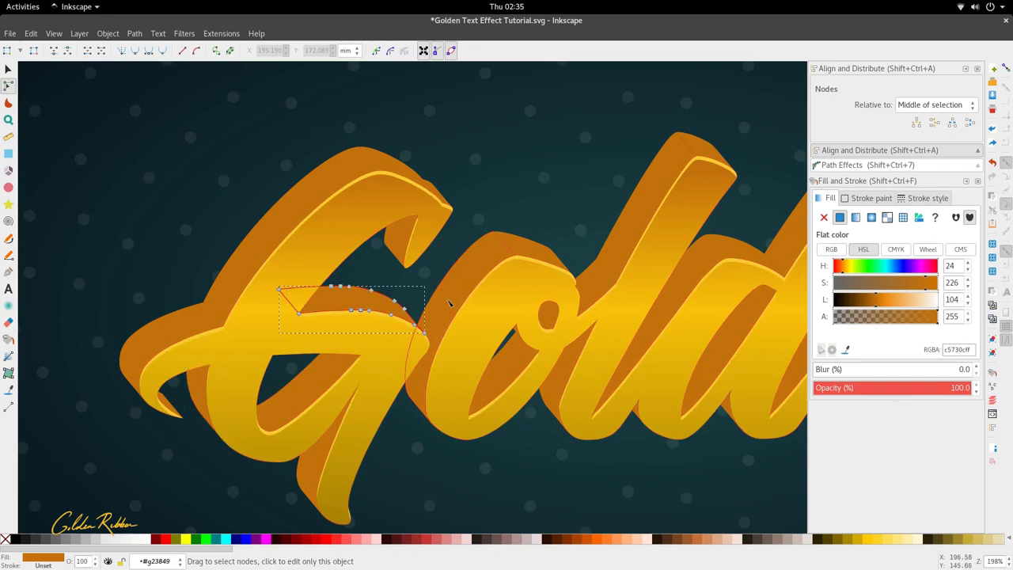
{"action": "left_click", "coordinate": [512, 356]}
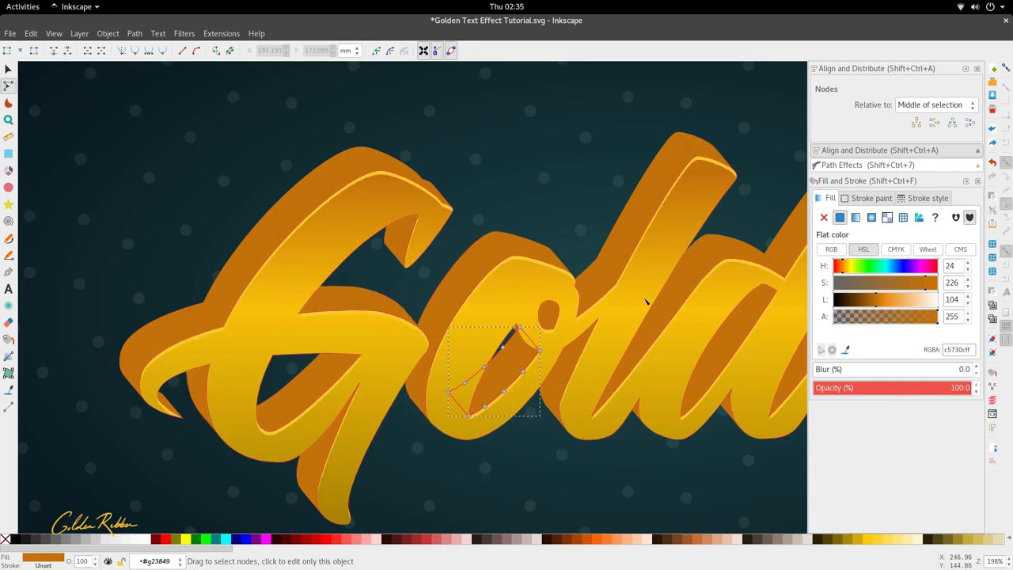
{"action": "left_click", "coordinate": [616, 266]}
{"action": "left_click", "coordinate": [552, 394]}
{"action": "left_click", "coordinate": [649, 336]}
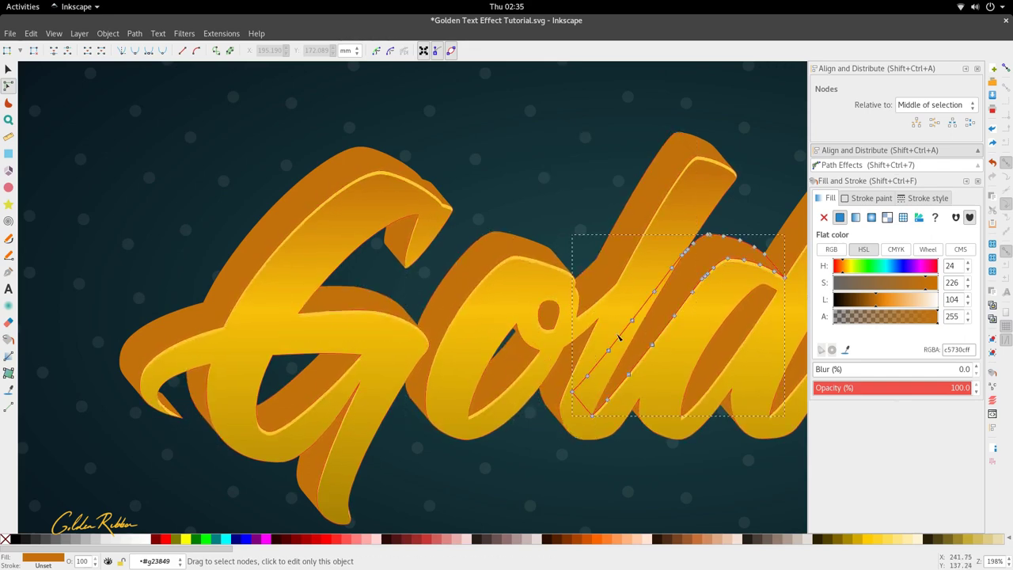
Step: Apply a linear gradient to the G's outer side face, running from the notch above its curled end to the top
{"action": "scroll", "coordinate": [554, 325], "scroll_direction": "down", "scroll_amount": 4}
{"action": "key", "text": "s"}
{"action": "scroll", "coordinate": [550, 320], "scroll_direction": "up", "scroll_amount": 2}
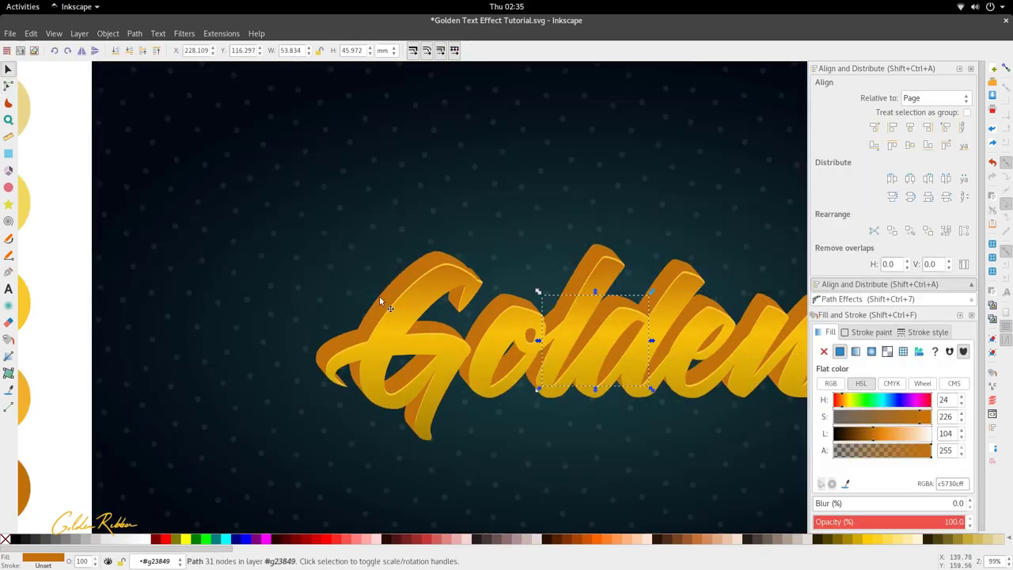
{"action": "key", "text": "g"}
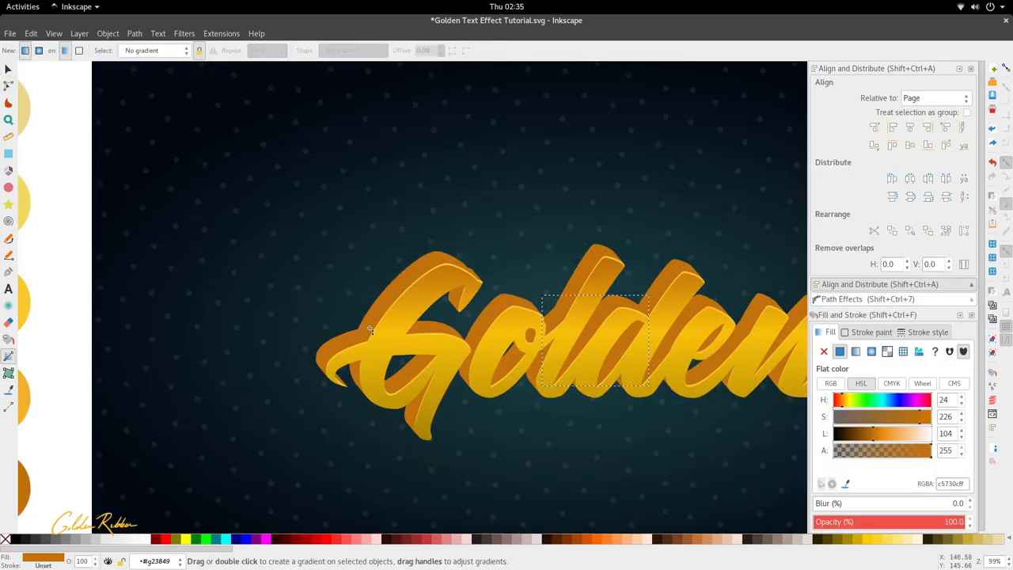
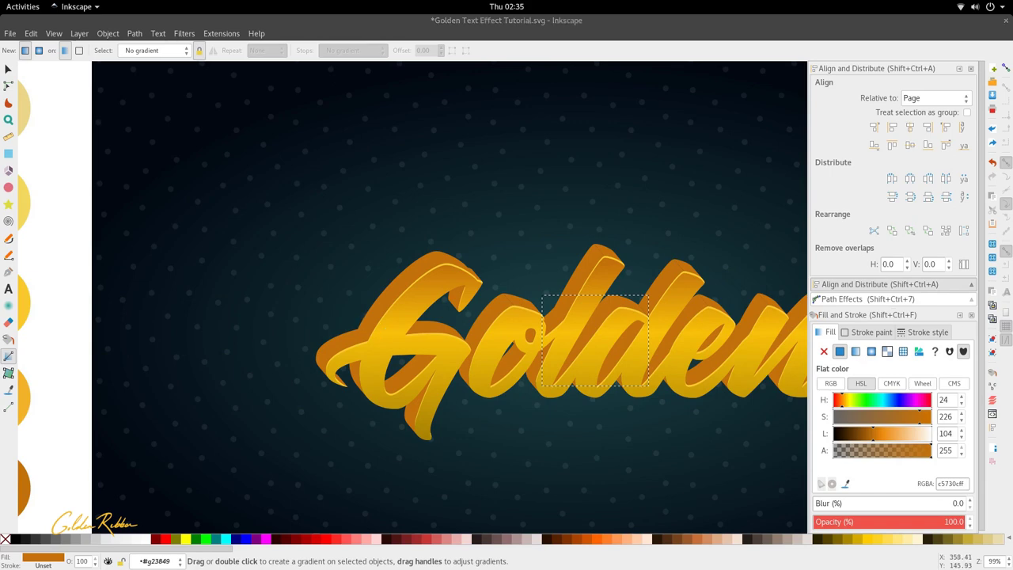
{"action": "left_click", "coordinate": [346, 360]}
{"action": "scroll", "coordinate": [346, 360], "scroll_direction": "up", "scroll_amount": 1}
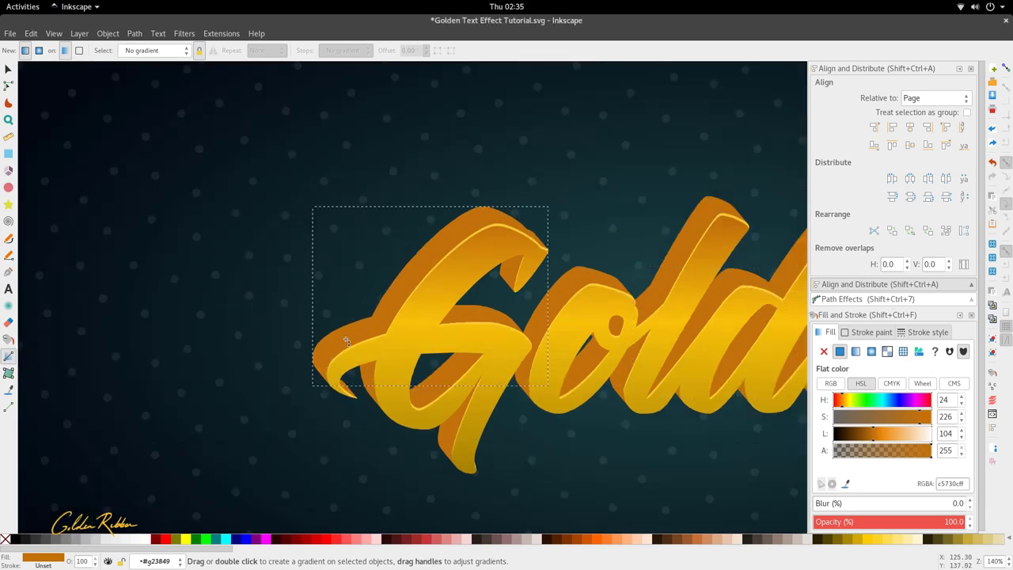
{"action": "left_click_drag", "start_coordinate": [383, 310], "coordinate": [488, 208]}
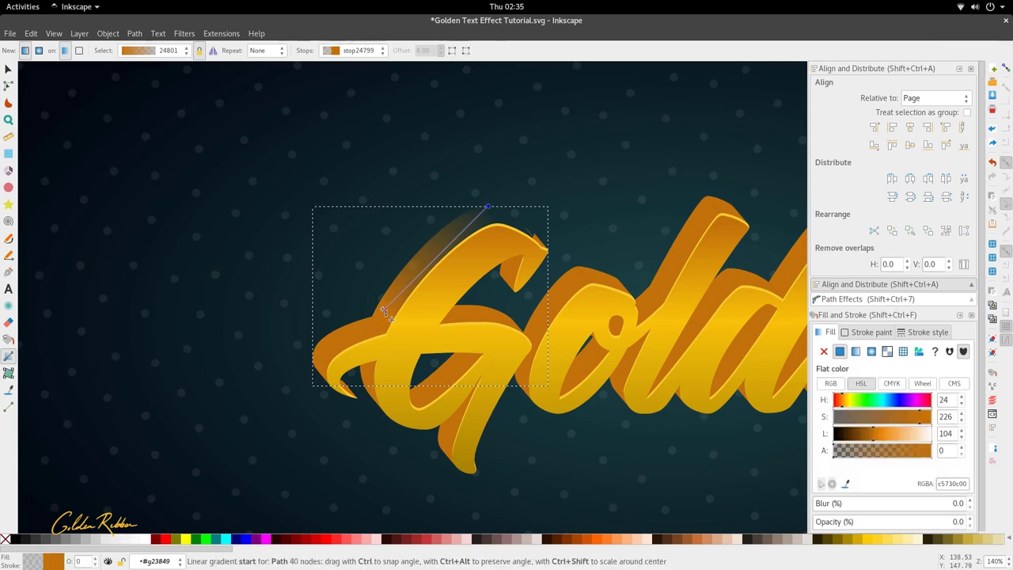
Step: Draw a short curved cutting line across the G's outer side face at the notch where the upper stroke meets the curled end
{"action": "scroll", "coordinate": [364, 328], "scroll_direction": "up", "scroll_amount": 3}
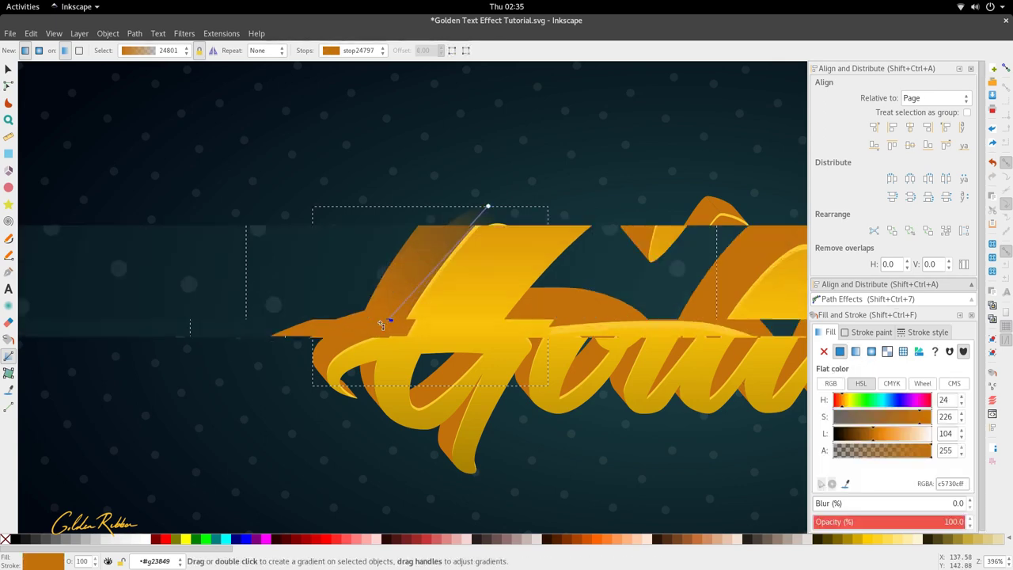
{"action": "key", "text": "p"}
{"action": "left_click", "coordinate": [346, 295]}
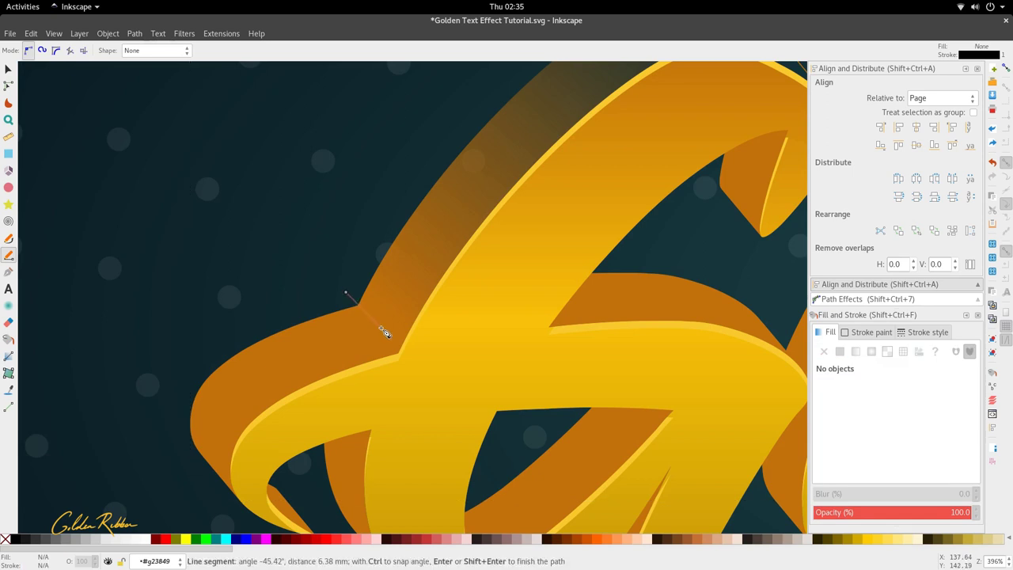
{"action": "left_click_drag", "start_coordinate": [380, 330], "coordinate": [403, 358]}
{"action": "double_click", "coordinate": [409, 376]}
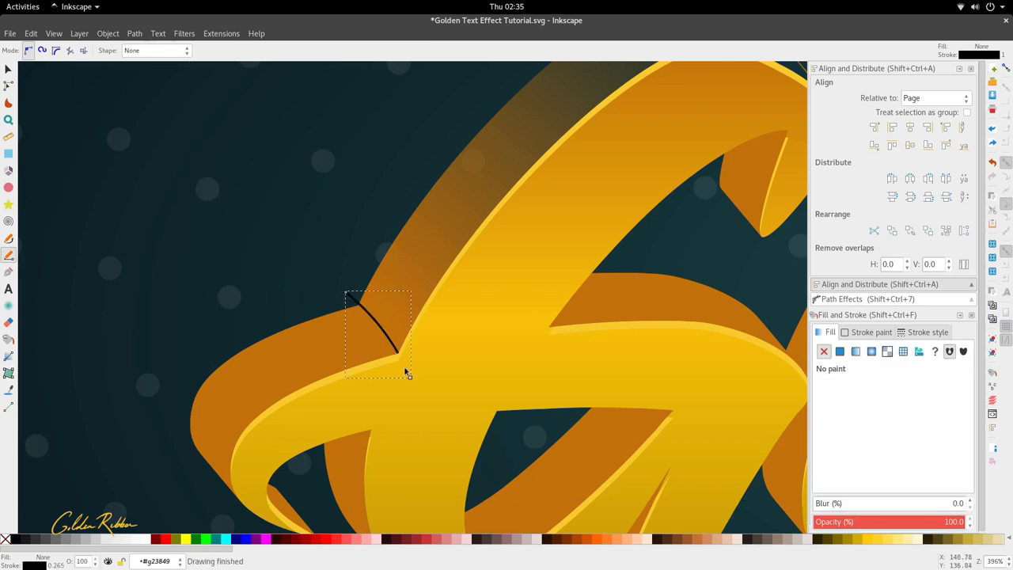
Step: Divide the G's outer side face along the curved line and select both resulting pieces
{"action": "key", "text": "s"}
{"action": "double_click", "coordinate": [382, 335]}
{"action": "key", "text": "s"}
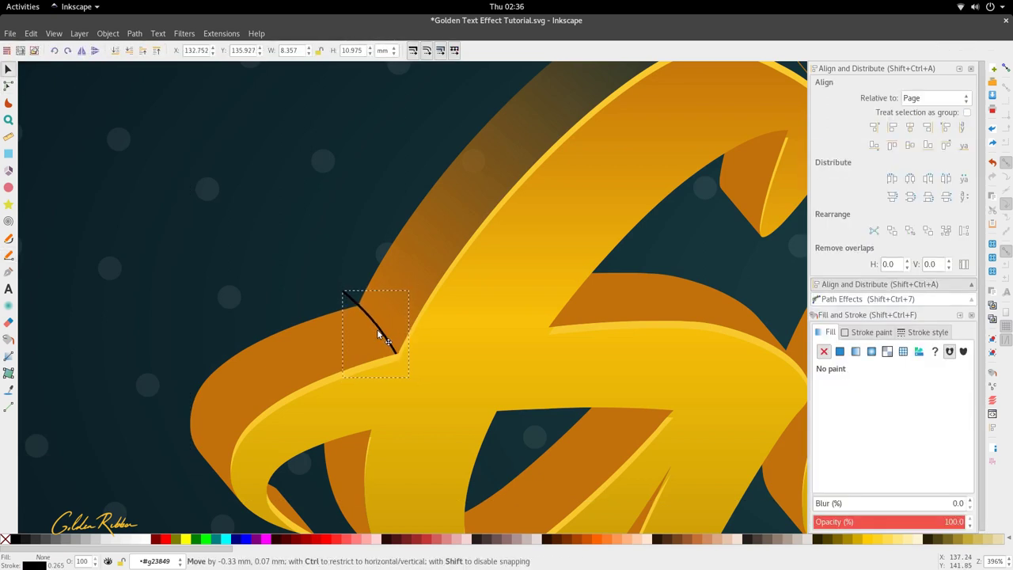
{"action": "key", "text": "n"}
{"action": "left_click", "coordinate": [346, 338], "text": "shift"}
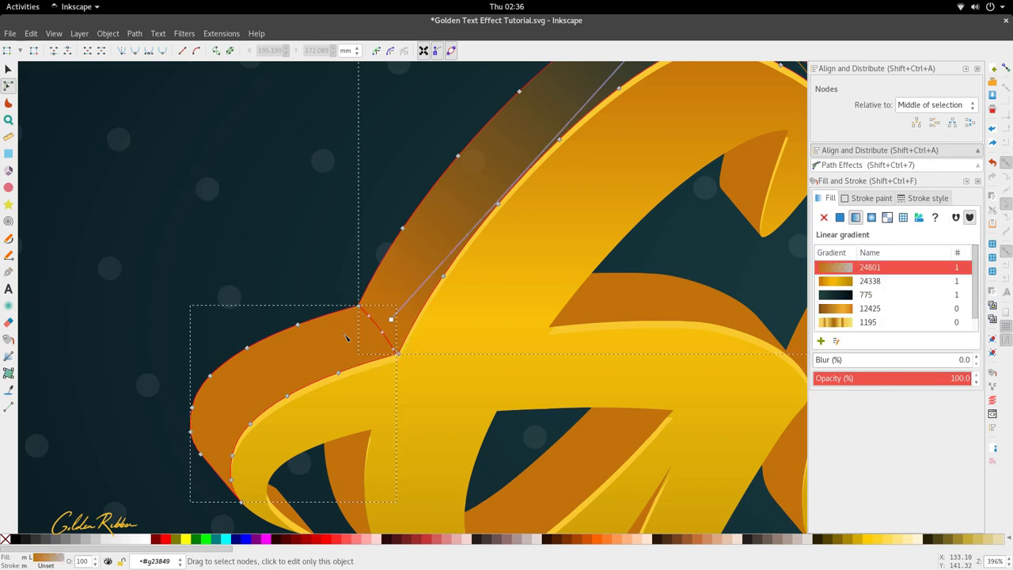
{"action": "key", "text": "s"}
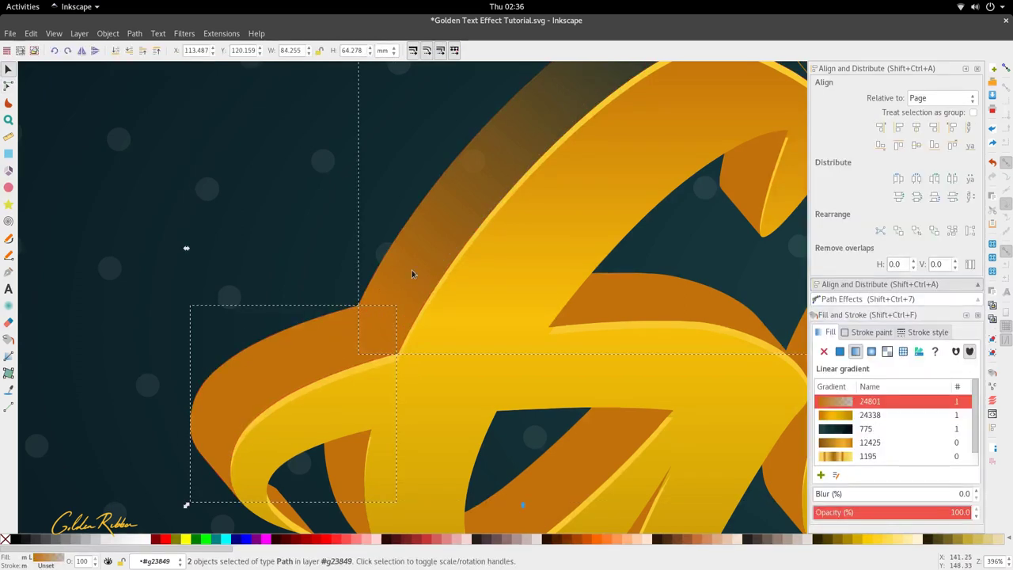
Step: Select the upper piece of the G's divided side face and add a gradient stop at an offset of about 0.43
{"action": "scroll", "coordinate": [372, 362], "scroll_direction": "down", "scroll_amount": 2, "text": "ctrl"}
{"action": "left_click", "coordinate": [366, 364]}
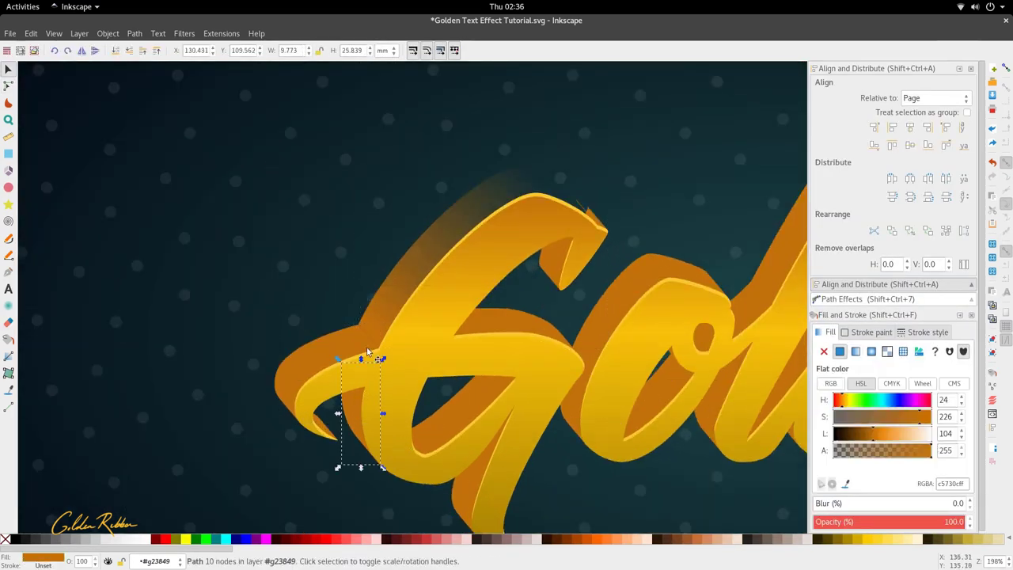
{"action": "left_click", "coordinate": [376, 281]}
{"action": "double_click", "coordinate": [383, 287]}
{"action": "left_click", "coordinate": [384, 287]}
{"action": "left_click", "coordinate": [384, 290], "text": "ctrl"}
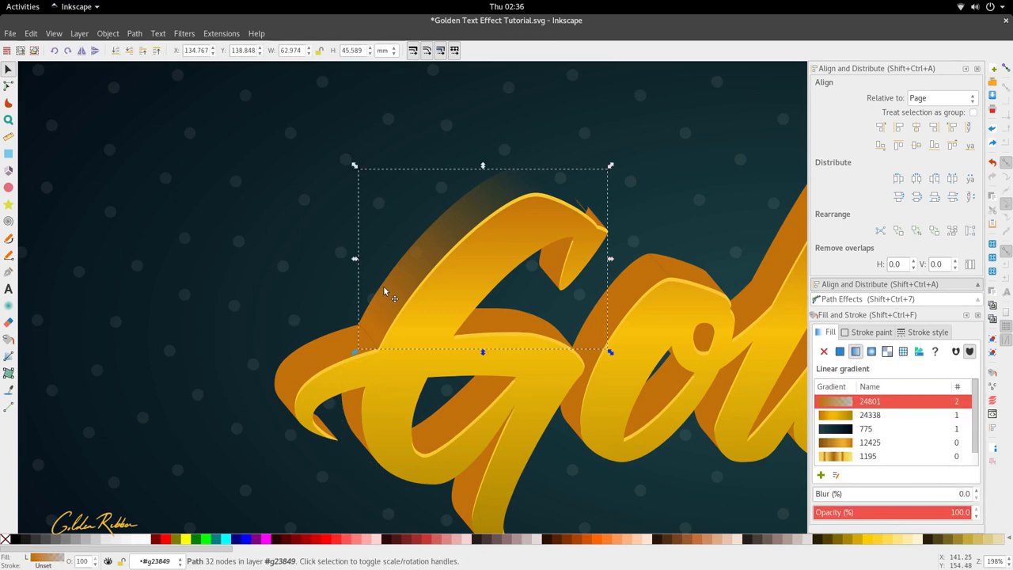
{"action": "key", "text": "n"}
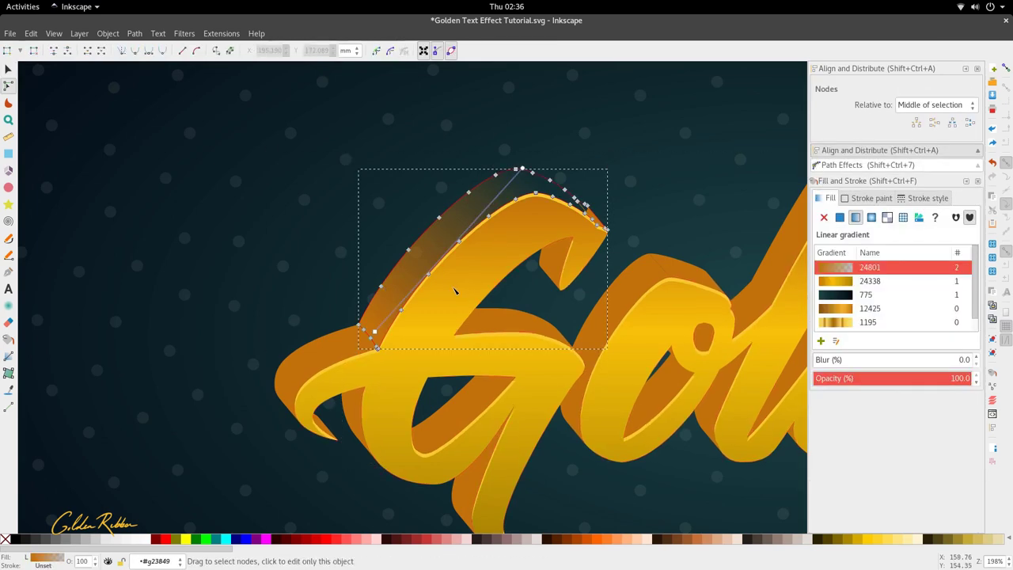
{"action": "key", "text": "g"}
{"action": "double_click", "coordinate": [437, 261]}
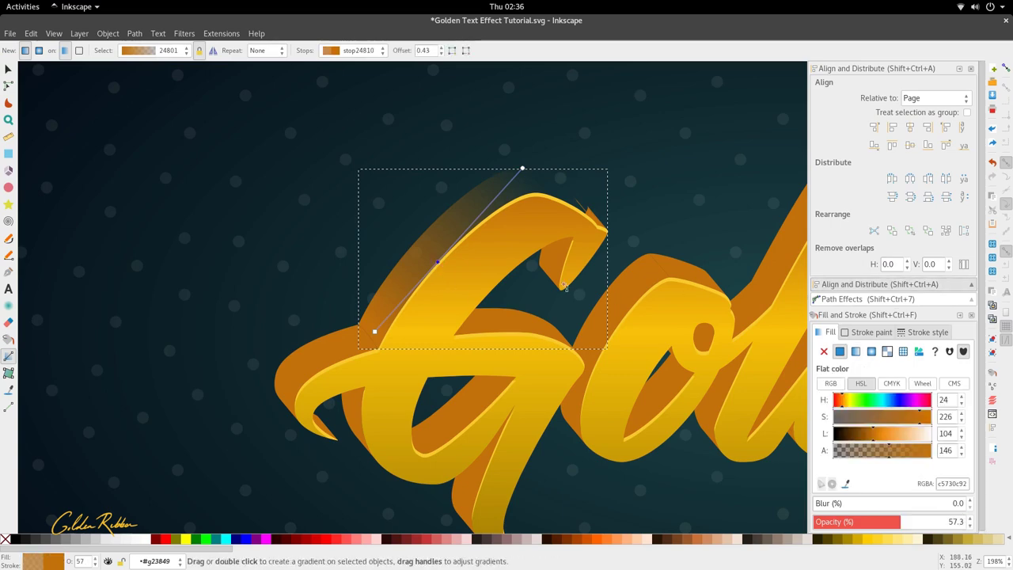
Step: Make the start and middle gradient stops of the G's upper side face fully opaque dark orange (c5730c)
{"action": "key", "text": "d"}
{"action": "scroll", "coordinate": [407, 286], "scroll_direction": "down", "scroll_amount": 2}
{"action": "scroll", "coordinate": [407, 287], "scroll_direction": "up", "scroll_amount": 1}
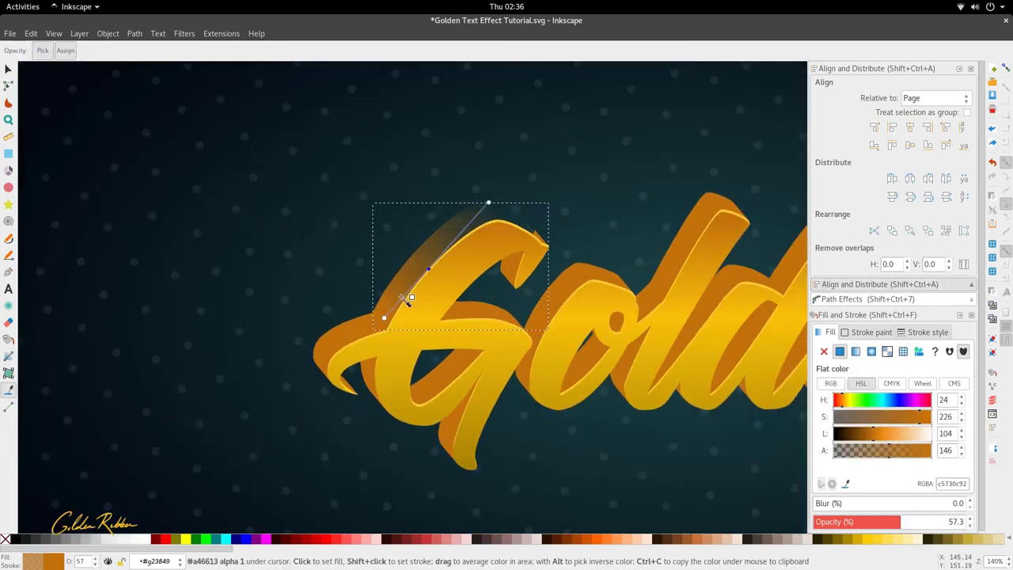
{"action": "left_click", "coordinate": [388, 319]}
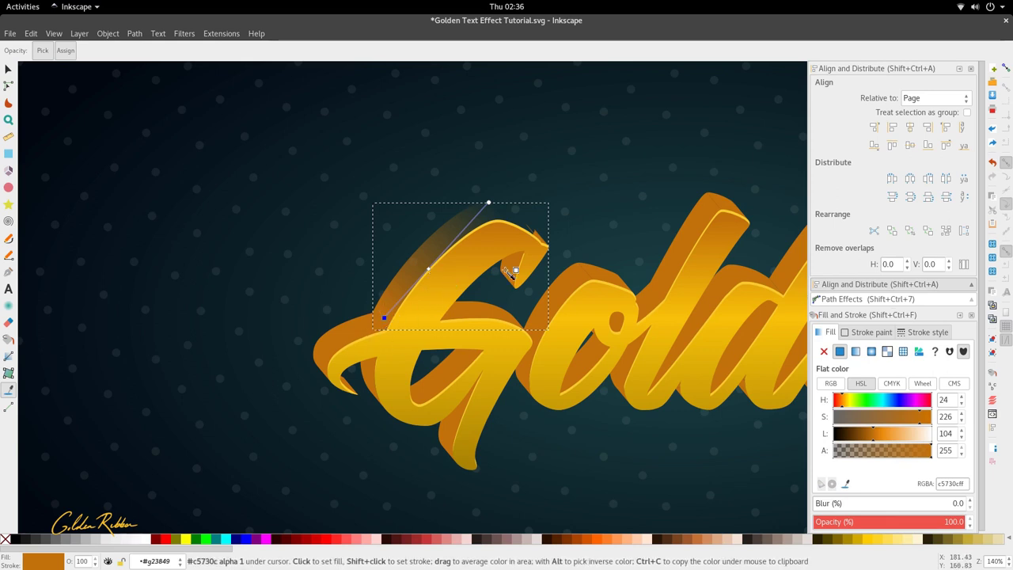
{"action": "left_click", "coordinate": [428, 269]}
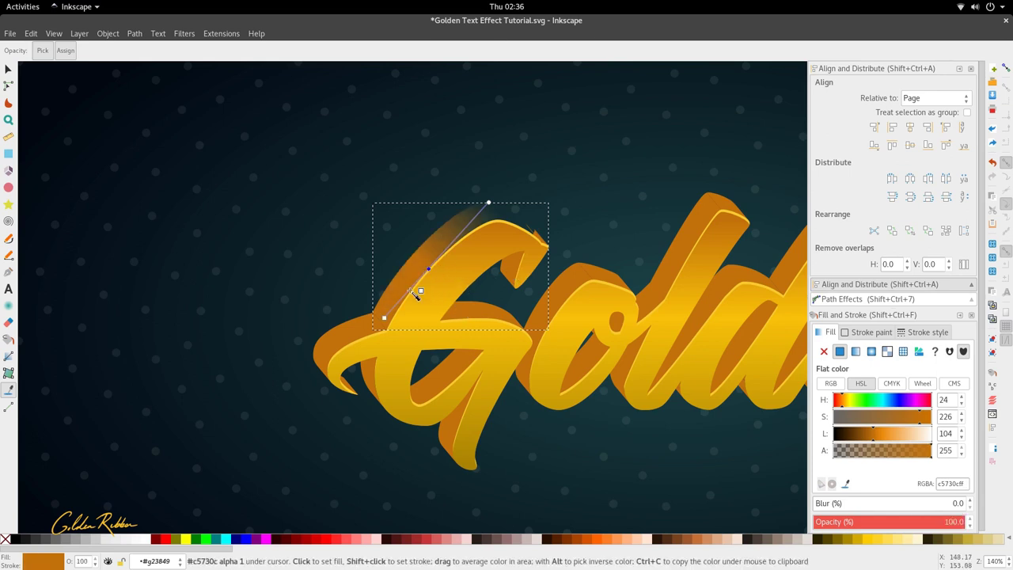
Step: Add a gradient stop between the start and middle stops and colour it with the palette's bright gold (facb2f)
{"action": "key", "text": "g"}
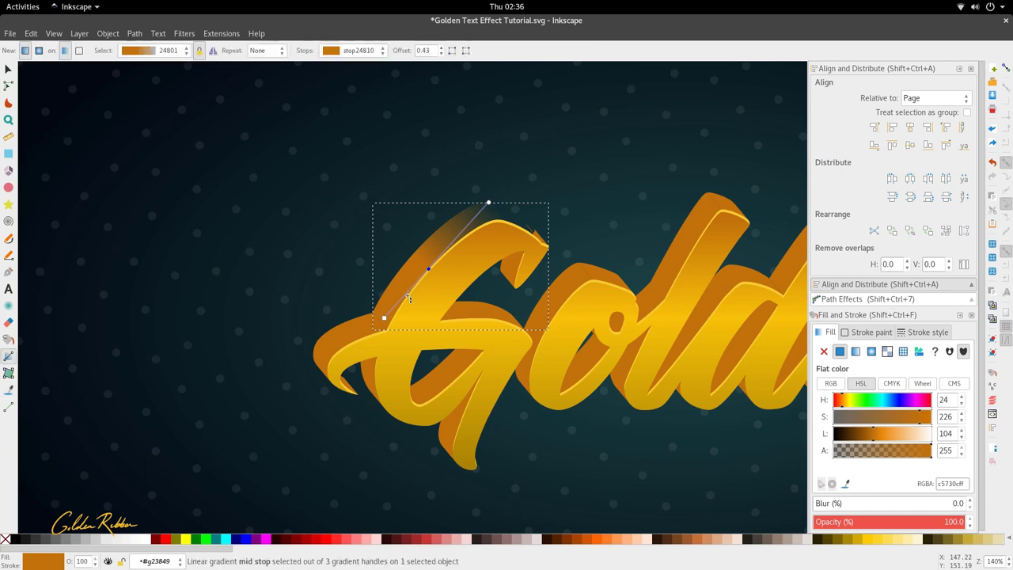
{"action": "key", "text": "d"}
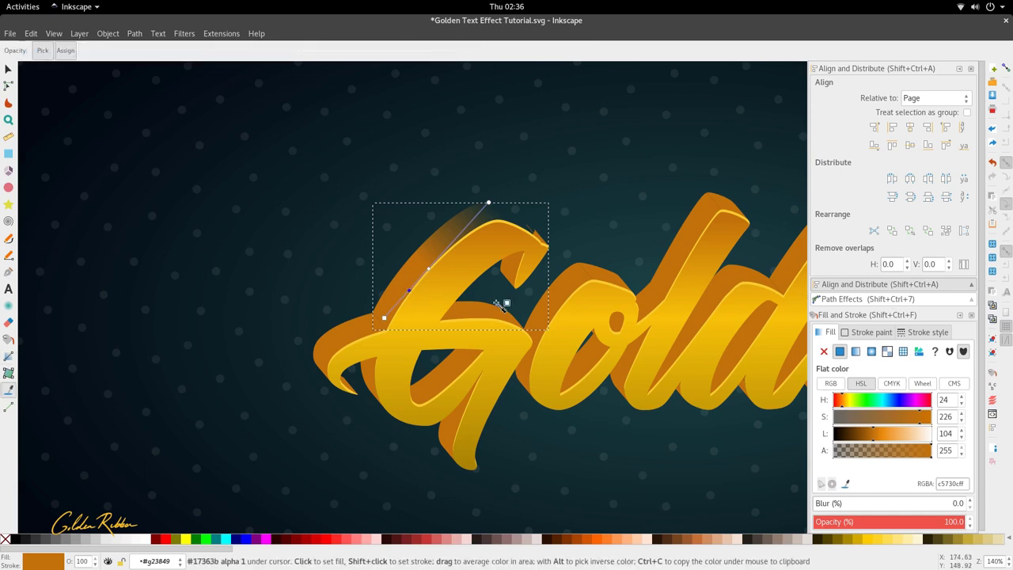
{"action": "scroll", "coordinate": [490, 336], "scroll_direction": "down", "scroll_amount": 2}
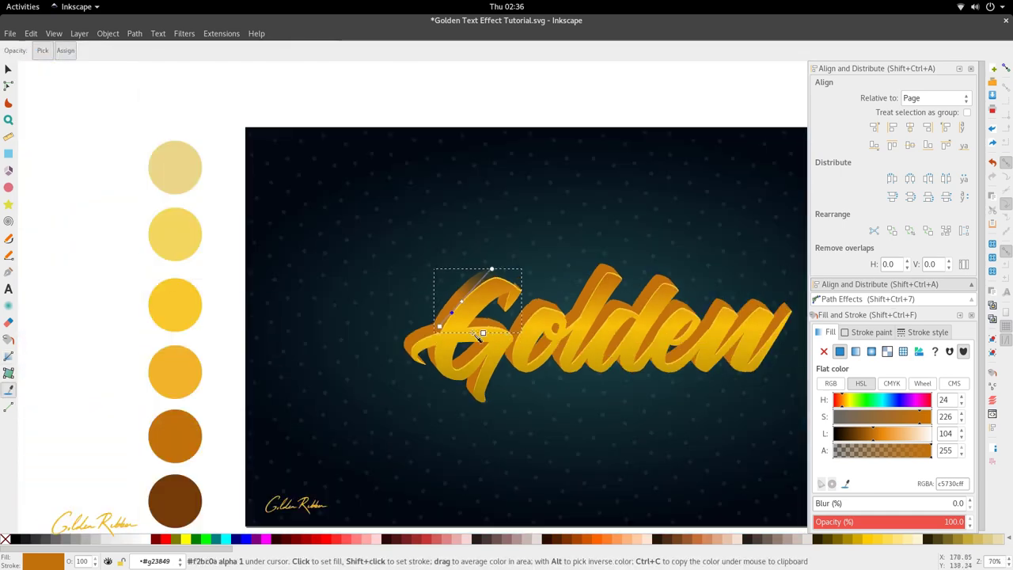
{"action": "left_click", "coordinate": [196, 315]}
{"action": "scroll", "coordinate": [458, 320], "scroll_direction": "up", "scroll_amount": 3}
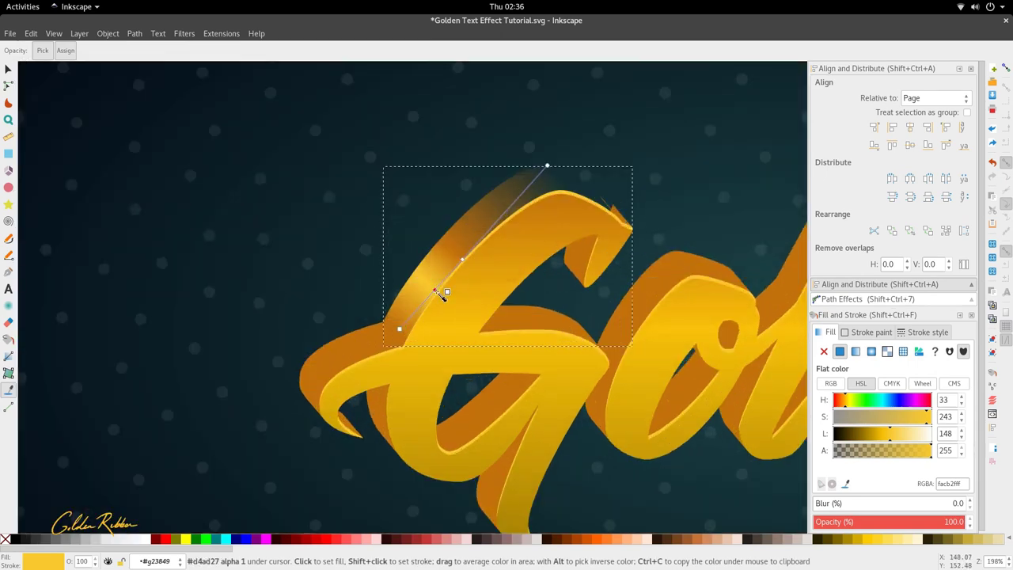
Step: Colour the gradient's end stop at the top of the G with the palette's light yellow (f4d960)
{"action": "scroll", "coordinate": [459, 267], "scroll_direction": "down", "scroll_amount": 2}
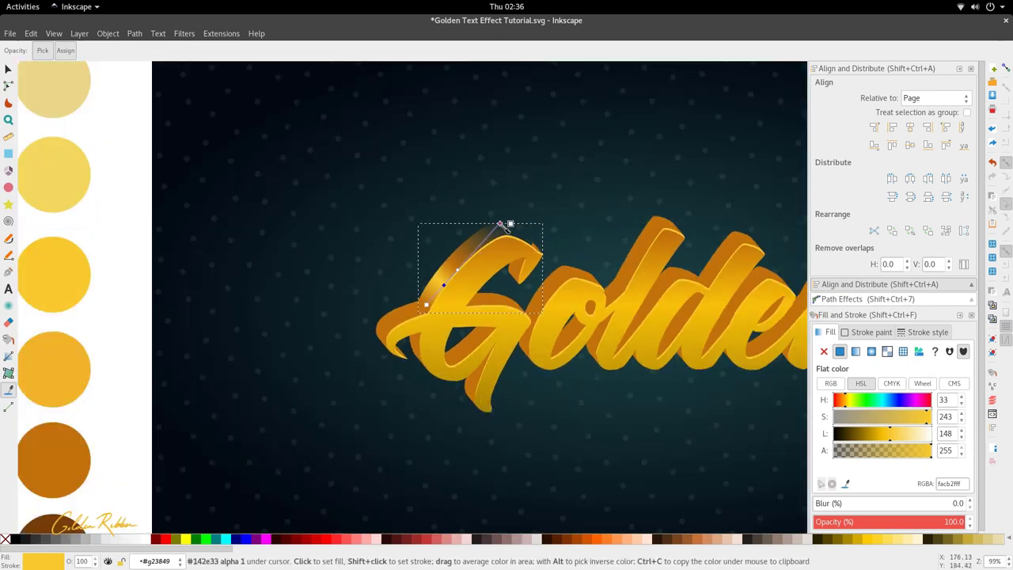
{"action": "key", "text": "ctrl+z"}
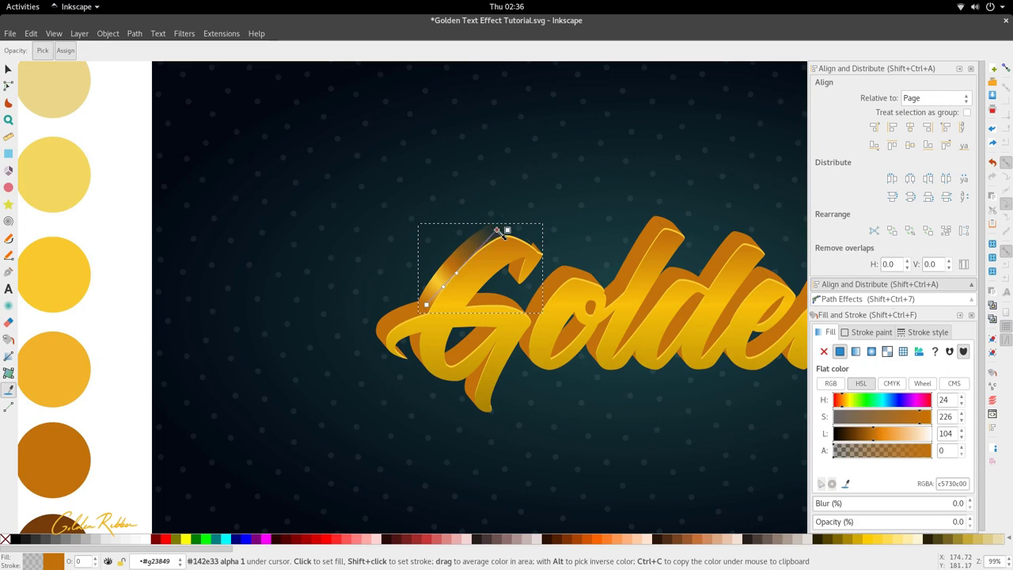
{"action": "left_click", "coordinate": [70, 153]}
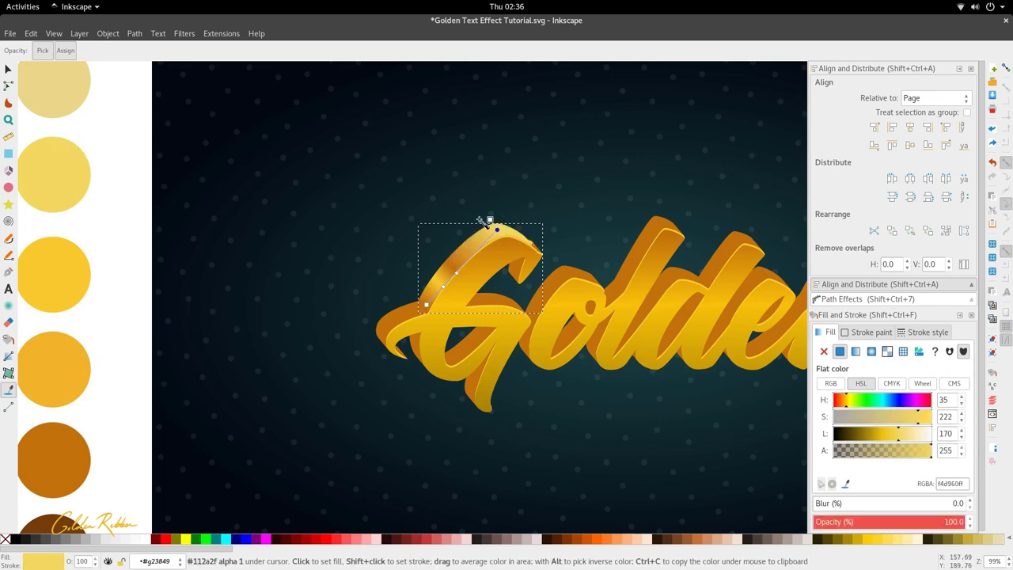
Step: Draw a short curved cutting line across the G's side face at the crest of its upper stroke
{"action": "scroll", "coordinate": [481, 220], "scroll_direction": "up", "scroll_amount": 2}
{"action": "key", "text": "s"}
{"action": "key", "text": "n"}
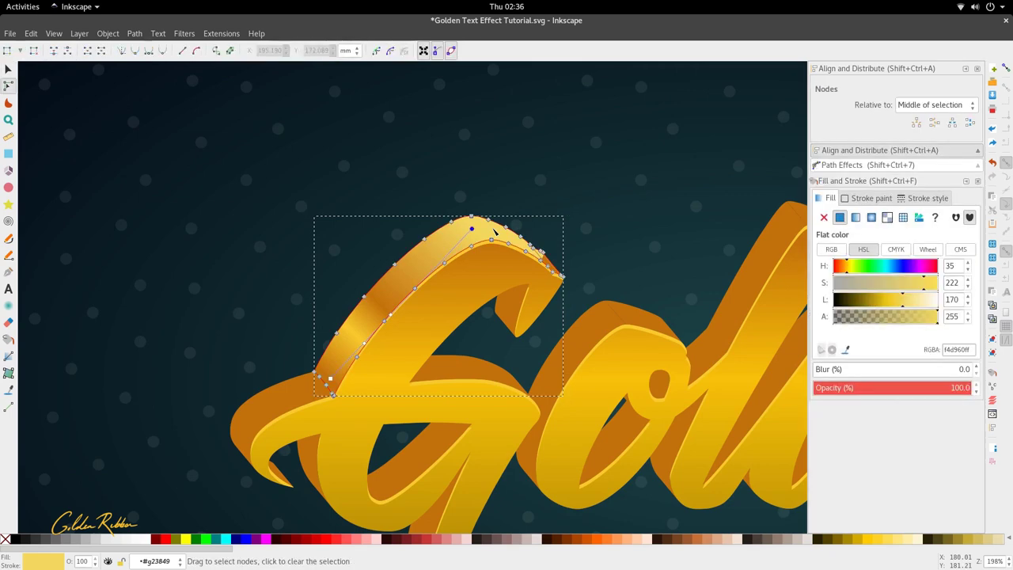
{"action": "scroll", "coordinate": [492, 233], "scroll_direction": "up", "scroll_amount": 2}
{"action": "key", "text": "b"}
{"action": "left_click", "coordinate": [434, 197]}
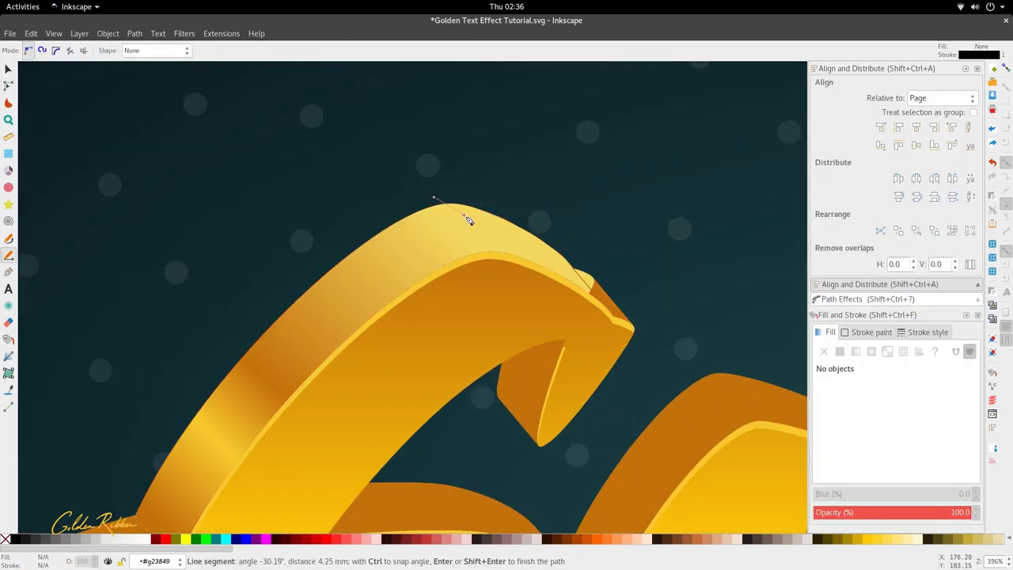
{"action": "left_click_drag", "start_coordinate": [495, 249], "coordinate": [511, 270]}
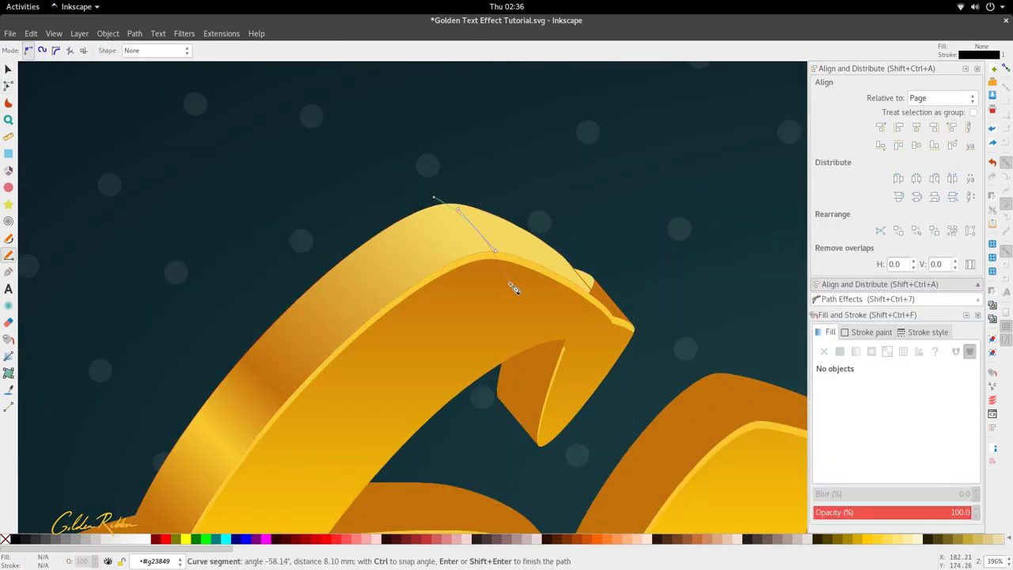
{"action": "key", "text": "Return"}
Step: Select the upper side face together with the curved line and divide it into two pieces at the crest
{"action": "key", "text": "s"}
{"action": "key", "text": "n"}
{"action": "left_click", "coordinate": [508, 243], "text": "shift"}
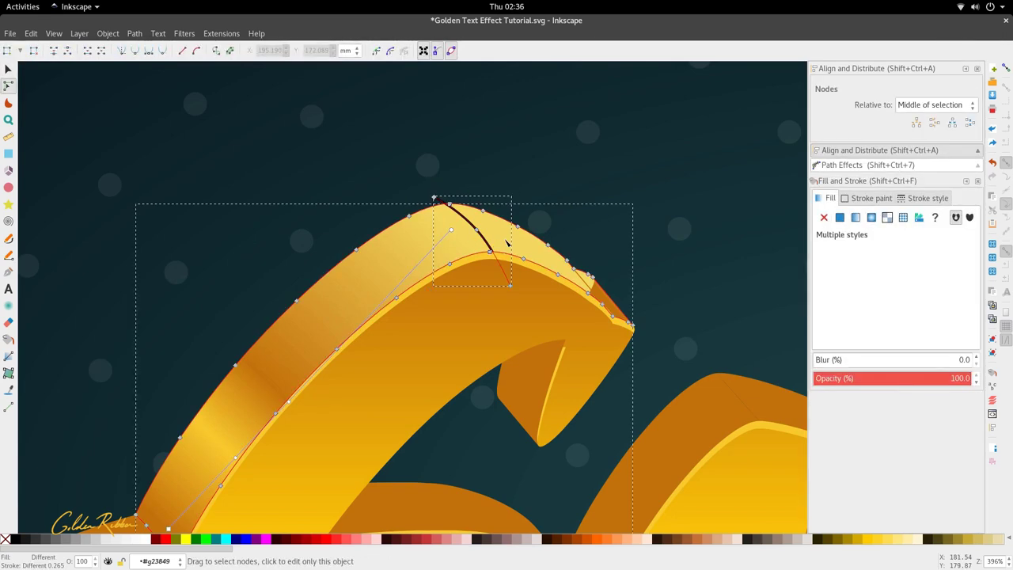
{"action": "key", "text": "ctrl+slash"}
{"action": "key", "text": "s"}
{"action": "scroll", "coordinate": [518, 234], "scroll_direction": "down", "scroll_amount": 4}
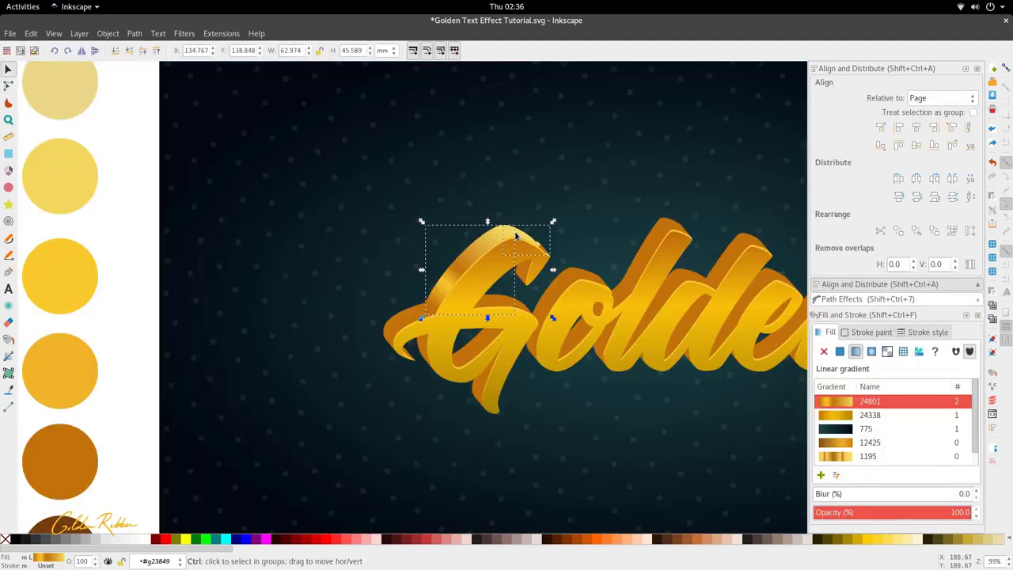
Step: Slightly reposition the gradient end point at the G's crest on the divided side face
{"action": "scroll", "coordinate": [512, 260], "scroll_direction": "up", "scroll_amount": 1}
{"action": "key", "text": "n"}
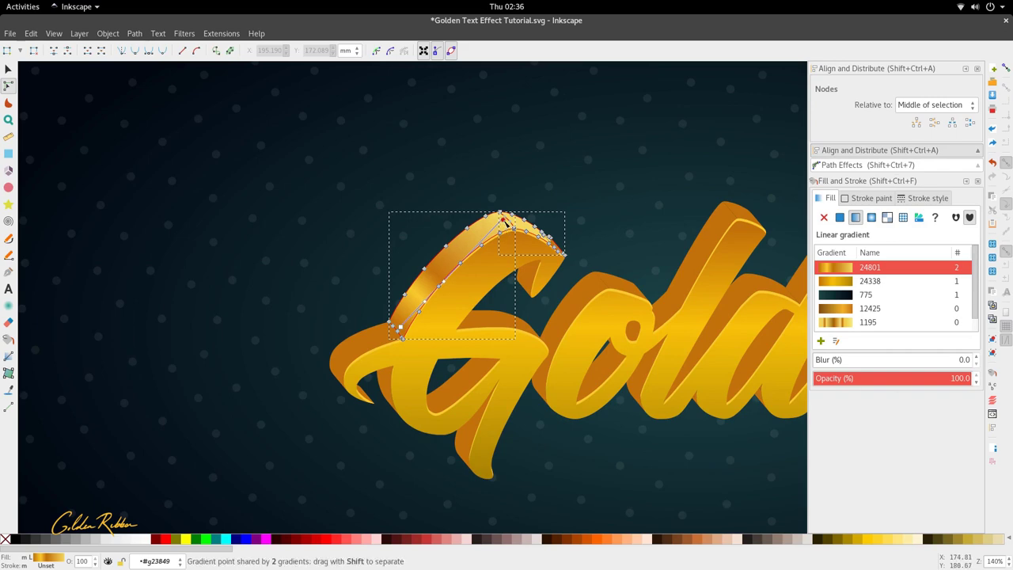
{"action": "left_click_drag", "start_coordinate": [510, 216], "coordinate": [512, 218]}
{"action": "key", "text": "s"}
Step: Fill the side face of the G's curled end with a flat gold (f7c62d)
{"action": "left_click", "coordinate": [364, 337]}
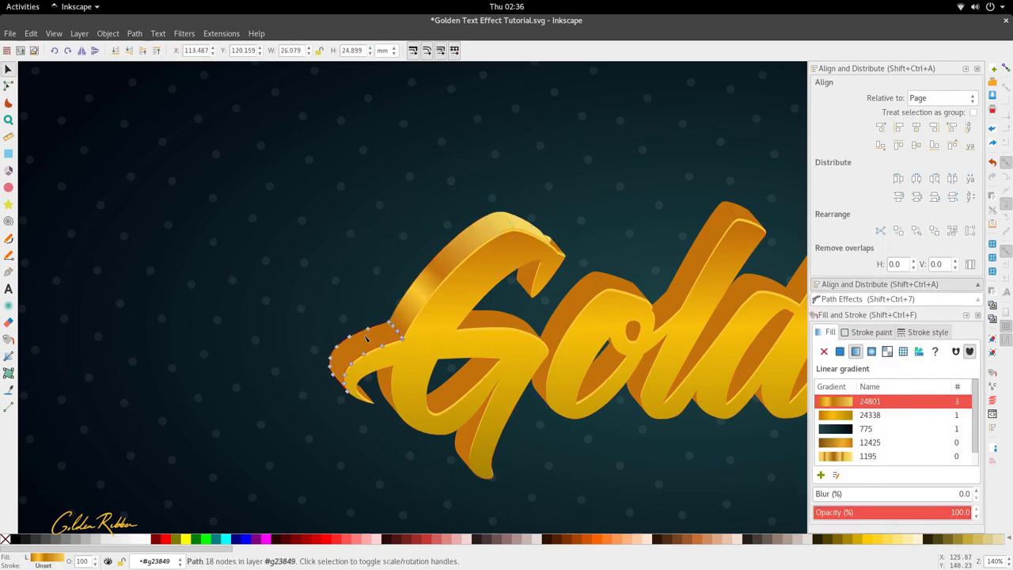
{"action": "key", "text": "n"}
{"action": "key", "text": "s"}
{"action": "key", "text": "ctrl+shift+v"}
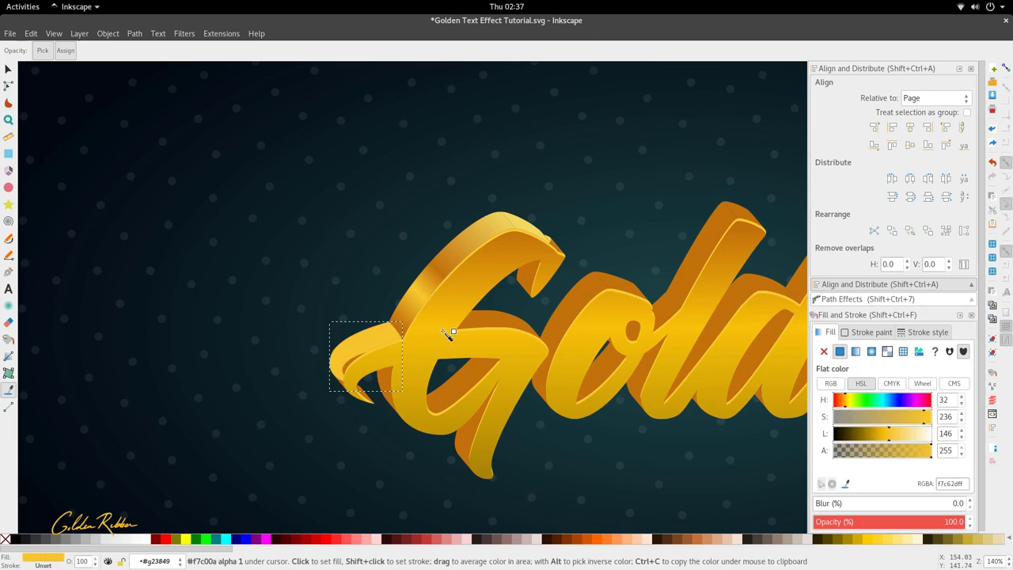
Step: Merge the small dark orange extrusion fragments along the inner edge of the G's curled end into one path
{"action": "scroll", "coordinate": [383, 353], "scroll_direction": "down", "scroll_amount": 2}
{"action": "scroll", "coordinate": [369, 358], "scroll_direction": "up", "scroll_amount": 4}
{"action": "left_click", "coordinate": [356, 363]}
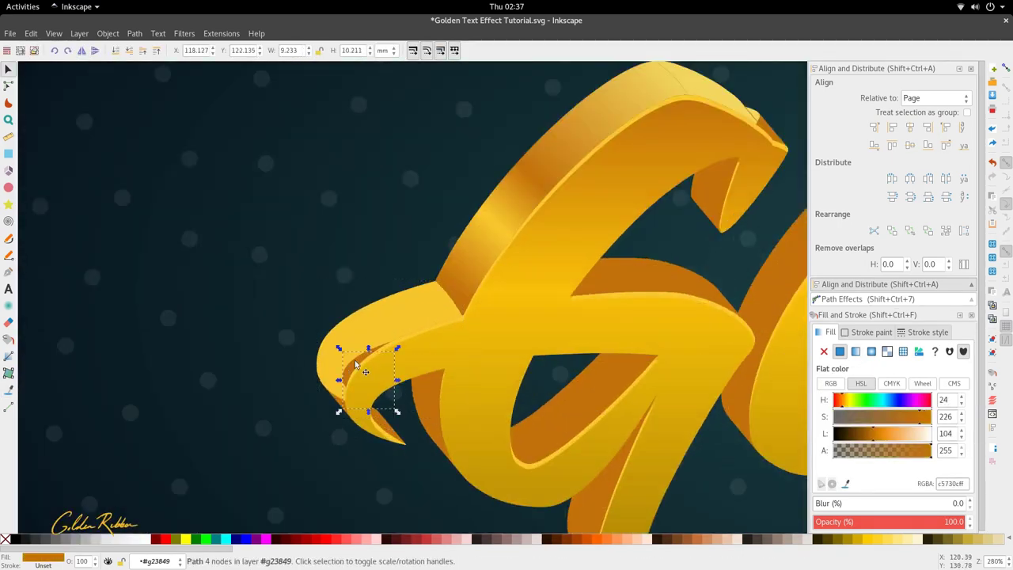
{"action": "key", "text": "n"}
{"action": "scroll", "coordinate": [341, 392], "scroll_direction": "up", "scroll_amount": 2}
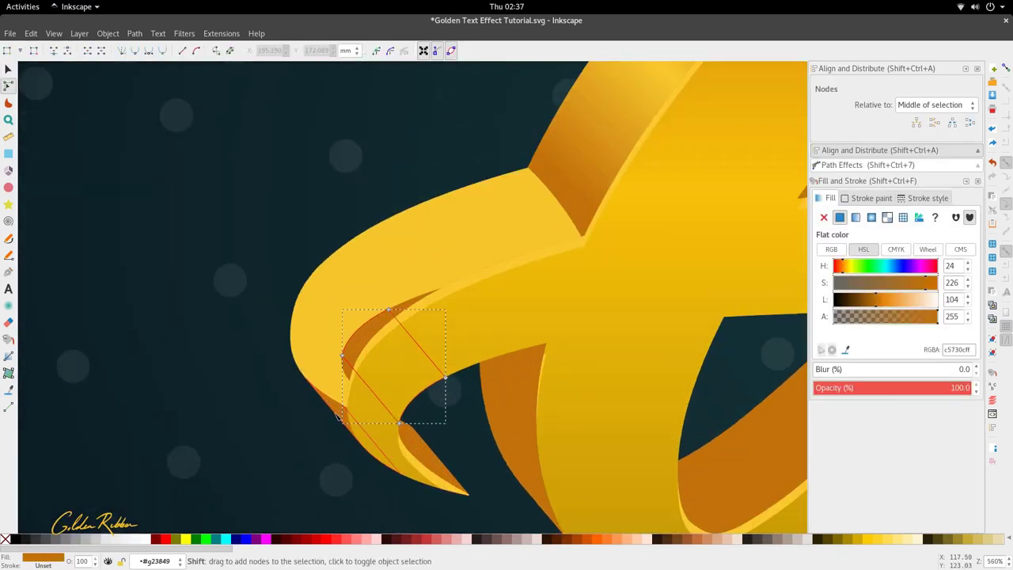
{"action": "left_click", "coordinate": [343, 356], "text": "shift"}
{"action": "key", "text": "s"}
{"action": "key", "text": "n"}
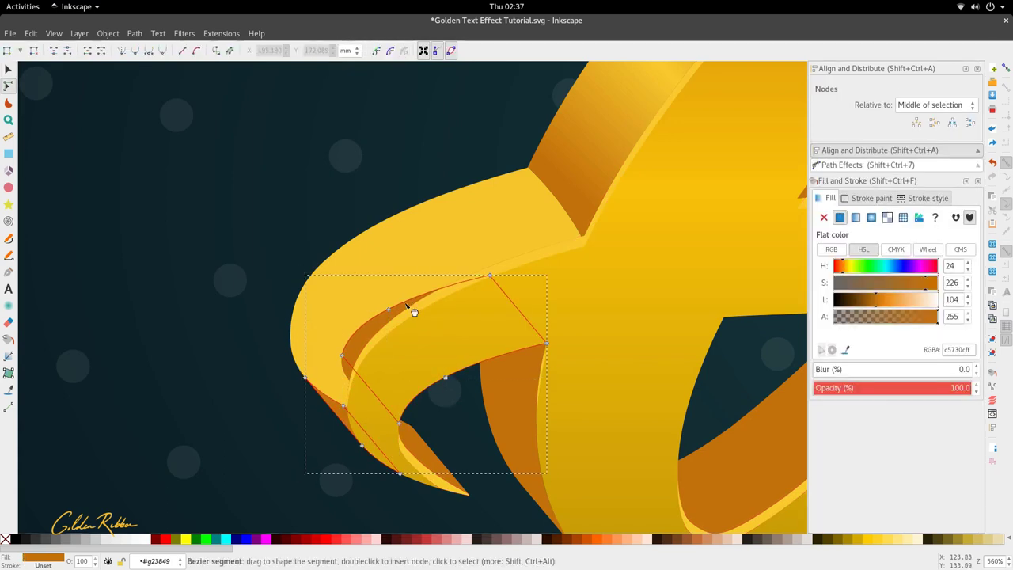
{"action": "left_click", "coordinate": [339, 316], "text": "shift"}
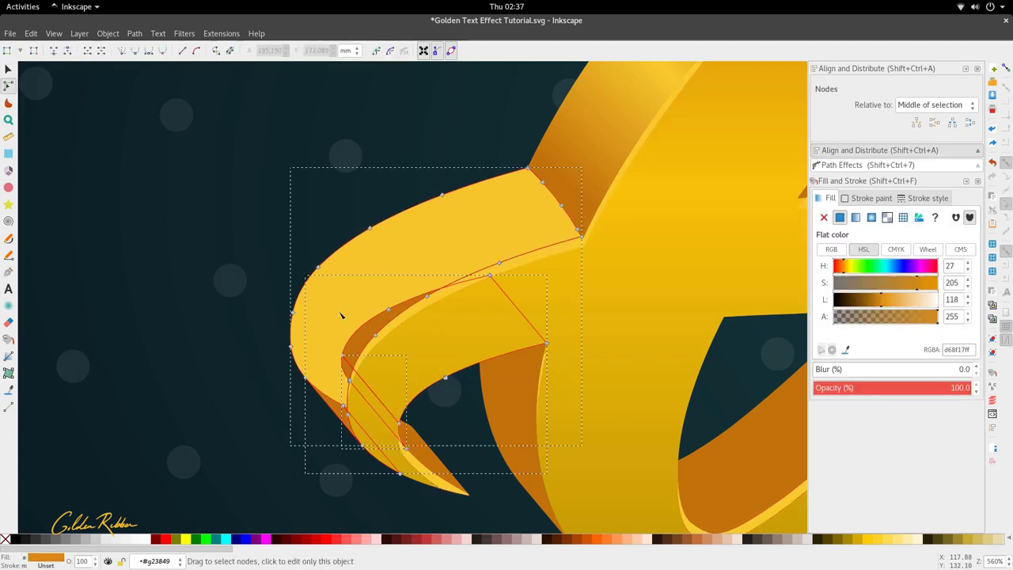
{"action": "key", "text": "s"}
{"action": "left_click", "coordinate": [251, 388]}
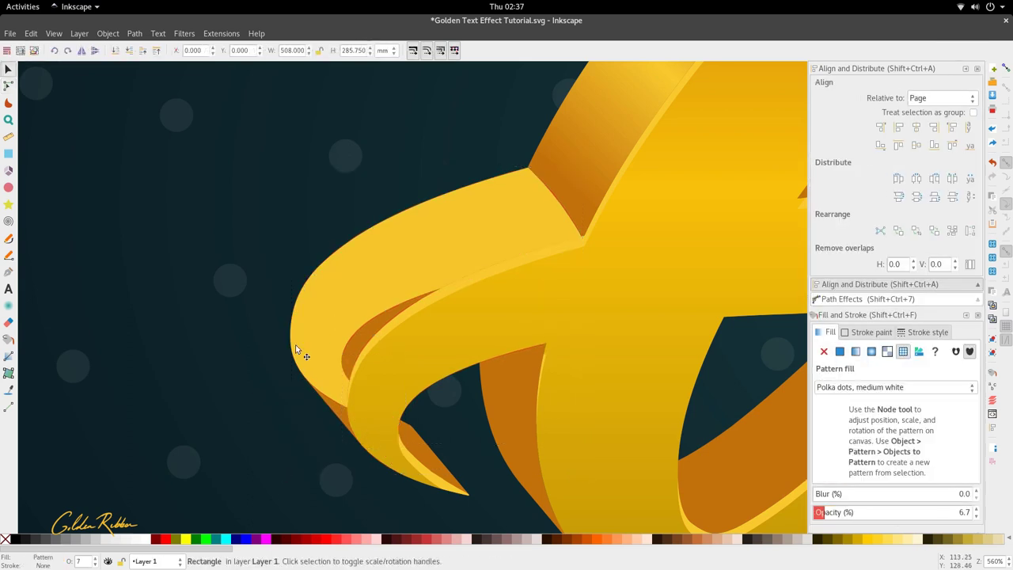
Step: Raise the bright yellow side face of the G's left curl and union it with the small orange piece beside it
{"action": "double_click", "coordinate": [347, 311]}
{"action": "double_click", "coordinate": [348, 311]}
{"action": "left_click", "coordinate": [348, 311]}
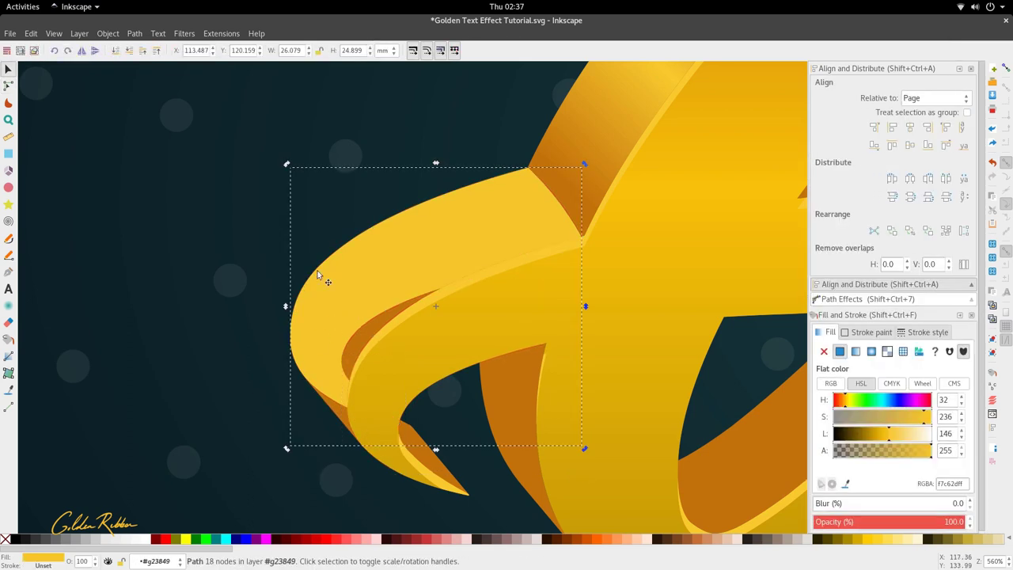
{"action": "left_click", "coordinate": [148, 53]}
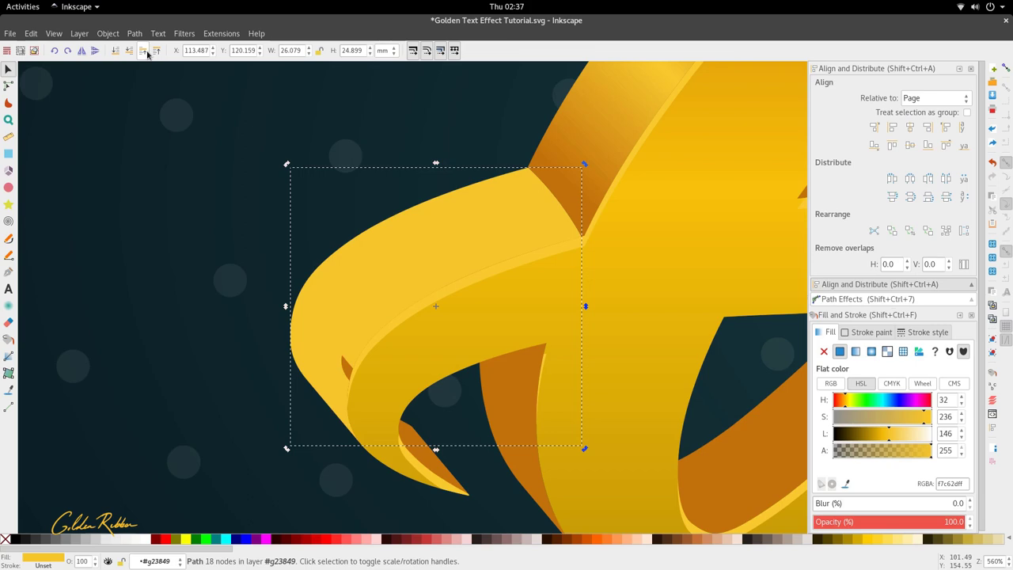
{"action": "left_click", "coordinate": [346, 367], "text": "shift"}
{"action": "key", "text": "n"}
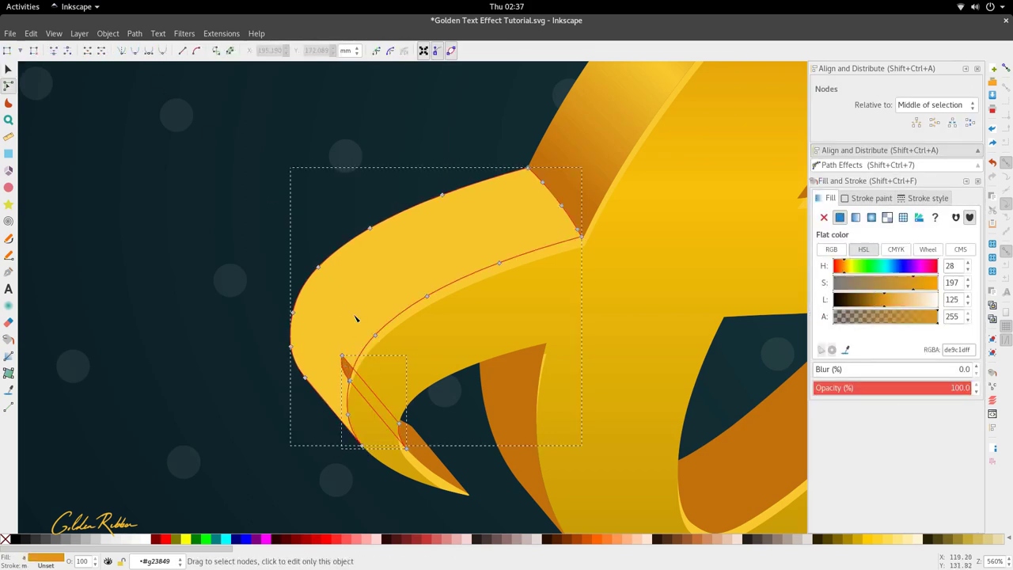
{"action": "key", "text": "ctrl+plus"}
{"action": "key", "text": "s"}
{"action": "scroll", "coordinate": [353, 314], "scroll_direction": "down", "scroll_amount": 4}
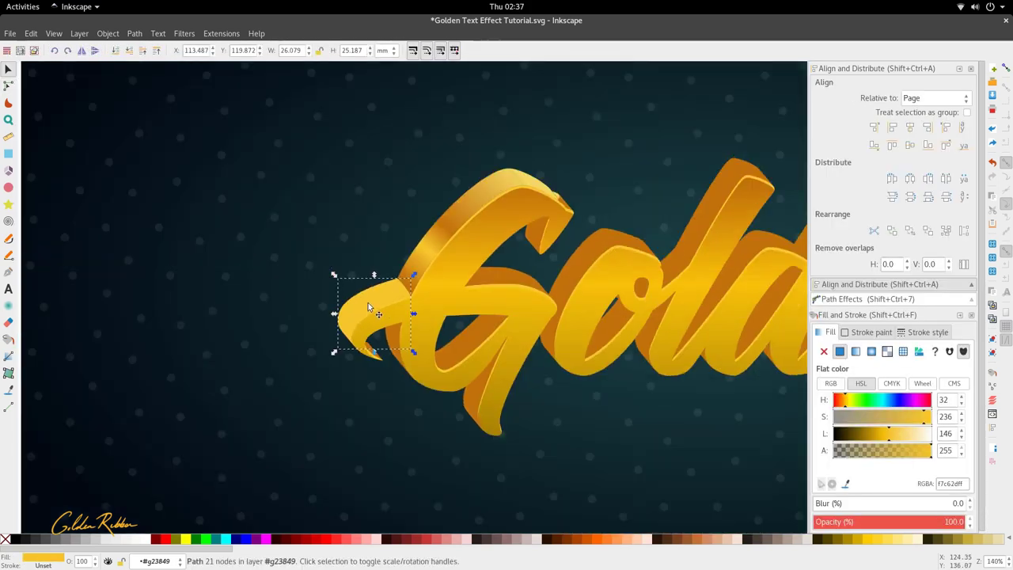
Step: Apply a linear gradient to the merged curl face of the G, running from its inner end to its outer tip
{"action": "key", "text": "n"}
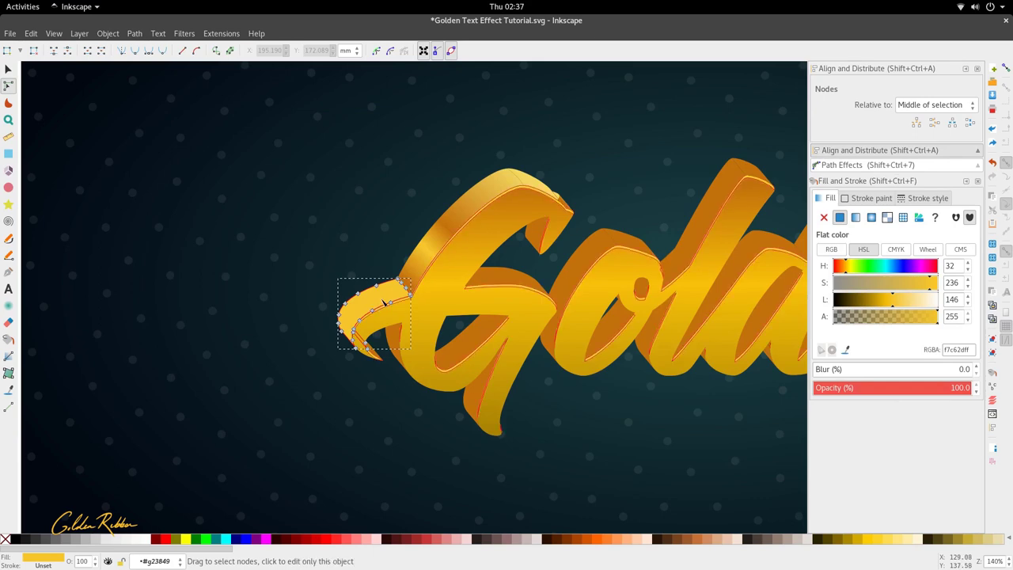
{"action": "key", "text": "g"}
{"action": "left_click_drag", "start_coordinate": [390, 294], "coordinate": [348, 321]}
{"action": "left_click", "coordinate": [347, 321]}
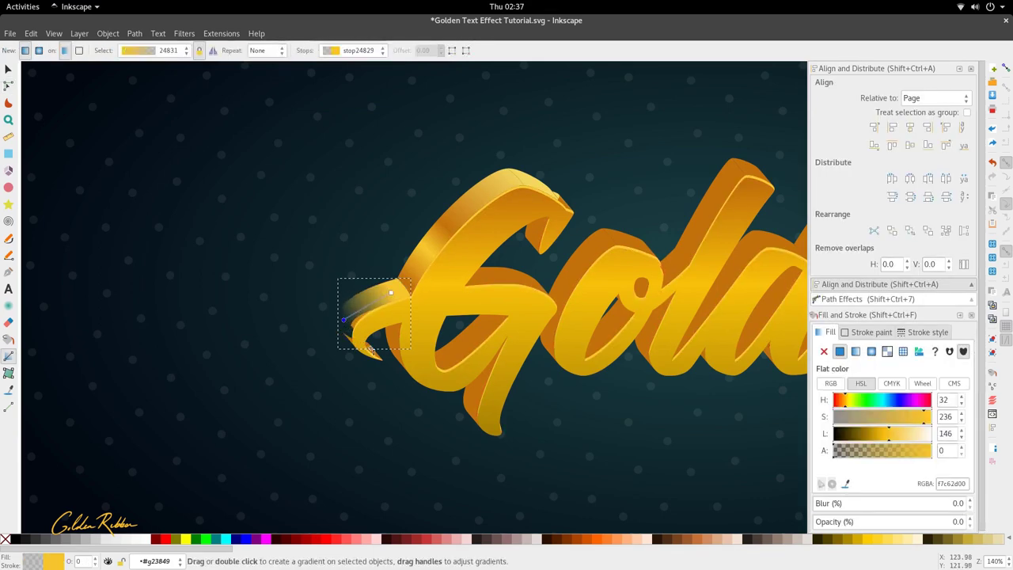
Step: Set the curl gradient's end stop to the light yellow f4d960 sampled from the second palette circle
{"action": "scroll", "coordinate": [371, 351], "scroll_direction": "down", "scroll_amount": 2, "text": "ctrl"}
{"action": "key", "text": "d"}
{"action": "left_click", "coordinate": [121, 171]}
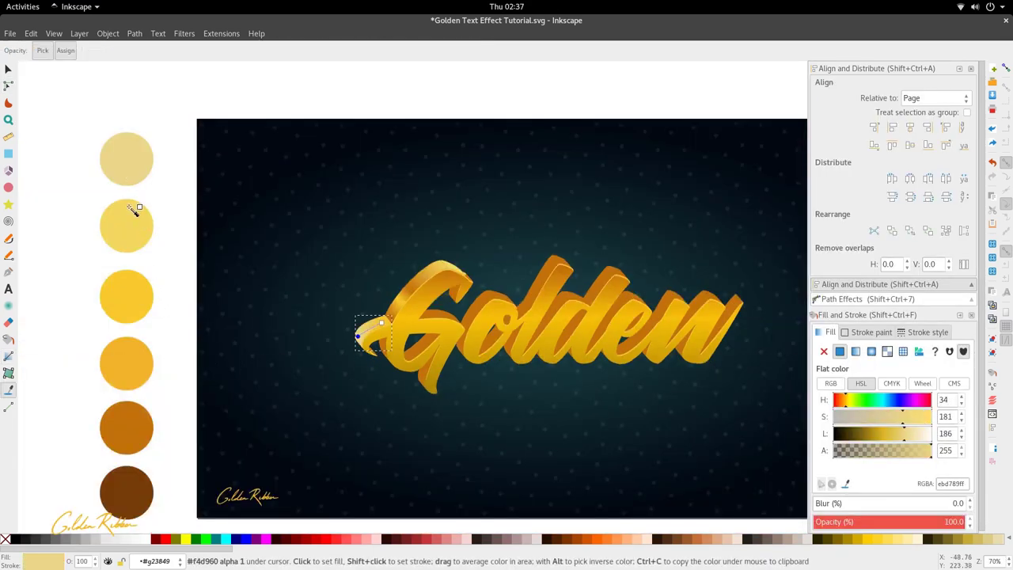
{"action": "left_click", "coordinate": [129, 209]}
{"action": "key", "text": "s"}
{"action": "scroll", "coordinate": [420, 306], "scroll_direction": "up", "scroll_amount": 3}
Step: Adjust the start handle of the curl's gradient, placing it closer to the middle of the face
{"action": "double_click", "coordinate": [290, 351]}
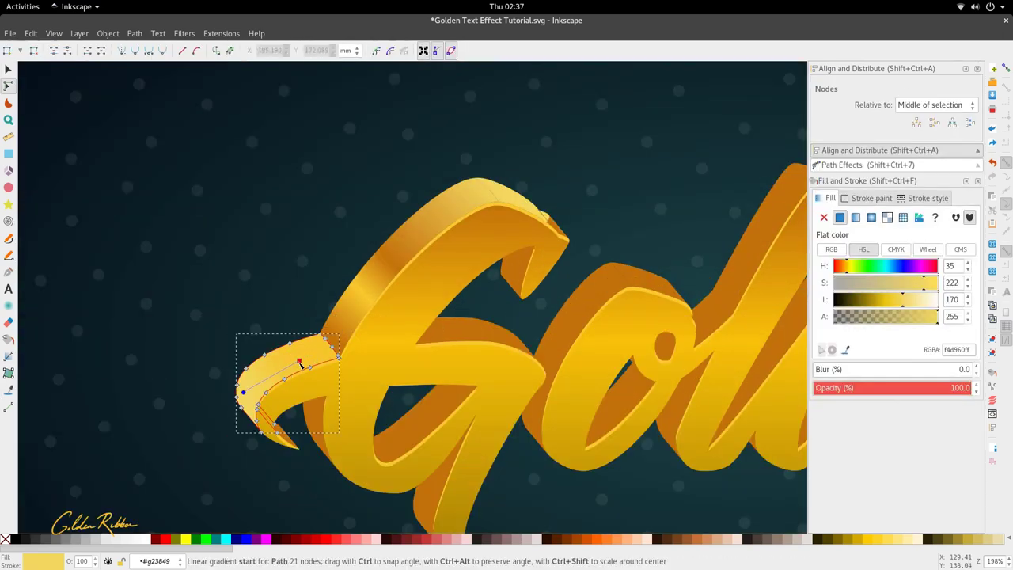
{"action": "left_click", "coordinate": [299, 361]}
{"action": "scroll", "coordinate": [364, 363], "scroll_direction": "down", "scroll_amount": 4}
{"action": "key", "text": "s"}
{"action": "scroll", "coordinate": [410, 347], "scroll_direction": "up", "scroll_amount": 3}
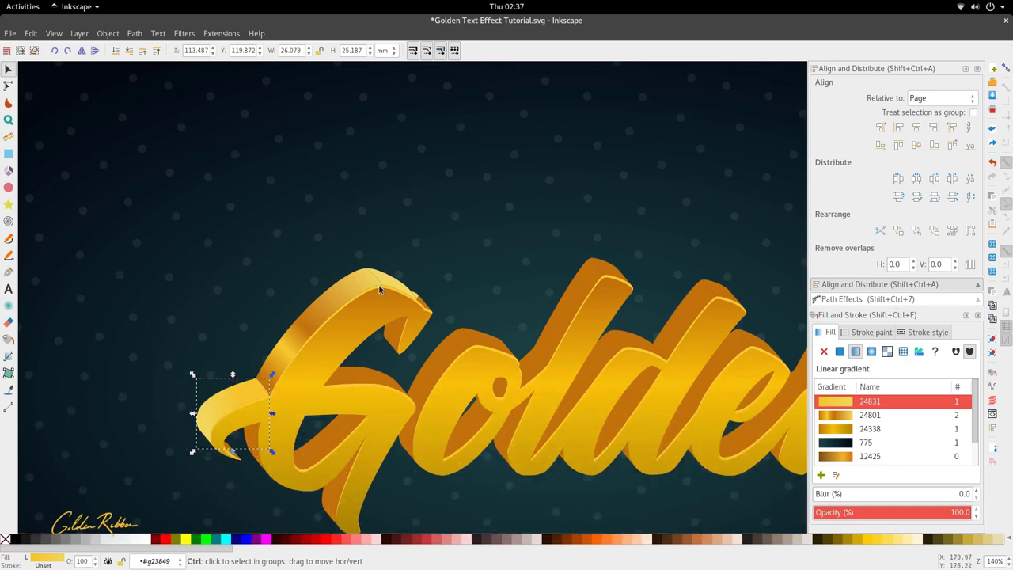
Step: Reposition the linear gradient on the G's top-right end face so it runs diagonally from the arc up and outward beyond the letter
{"action": "scroll", "coordinate": [388, 288], "scroll_direction": "up", "scroll_amount": 1}
{"action": "double_click", "coordinate": [394, 277]}
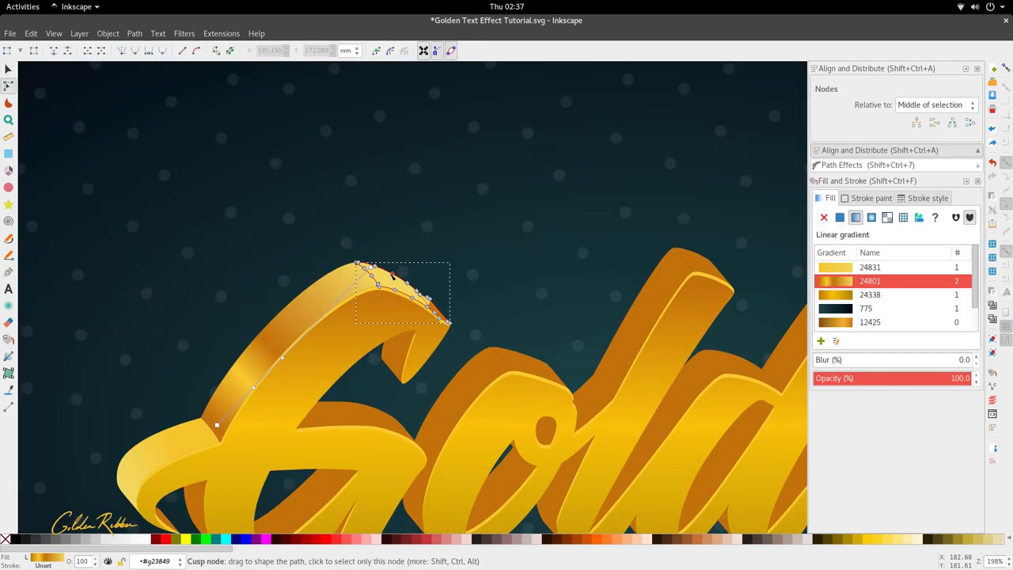
{"action": "key", "text": "g"}
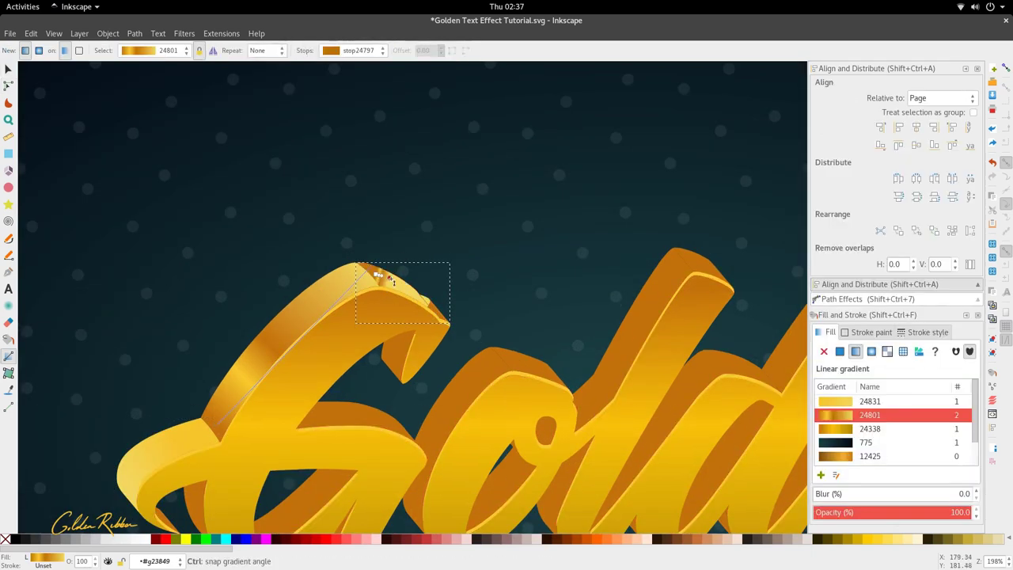
{"action": "left_click", "coordinate": [458, 316]}
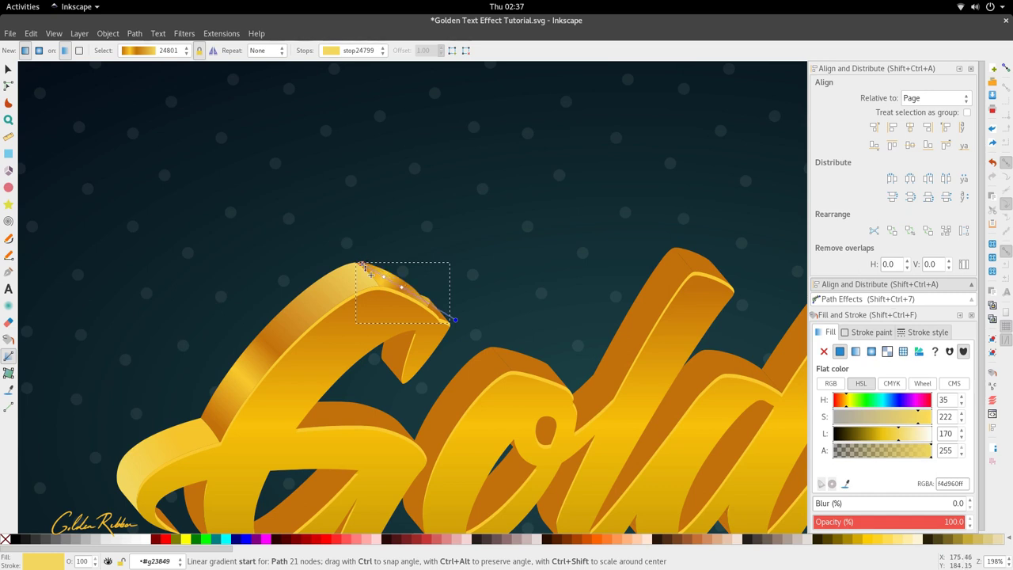
{"action": "left_click", "coordinate": [369, 270]}
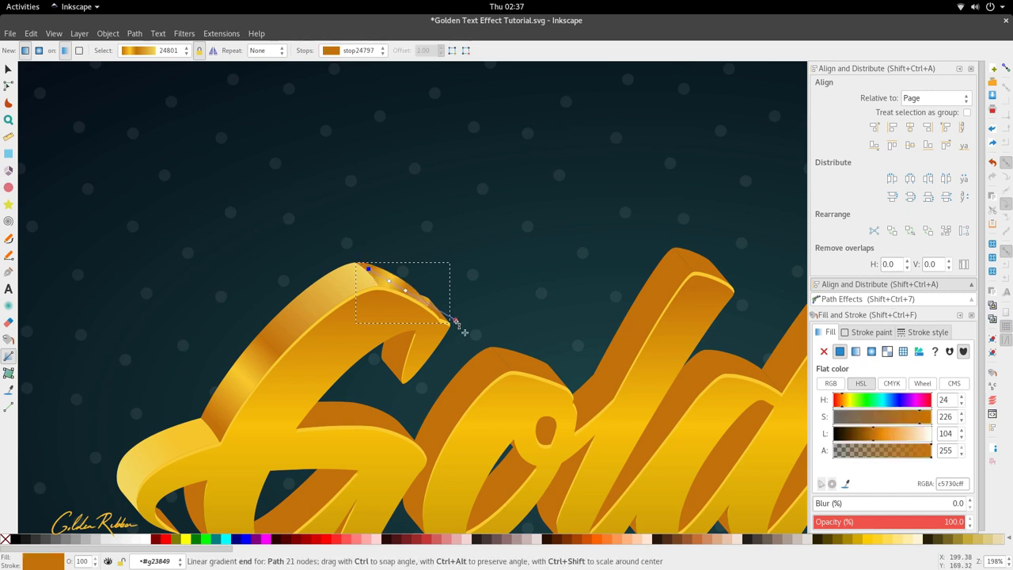
{"action": "left_click_drag", "start_coordinate": [462, 264], "coordinate": [441, 218]}
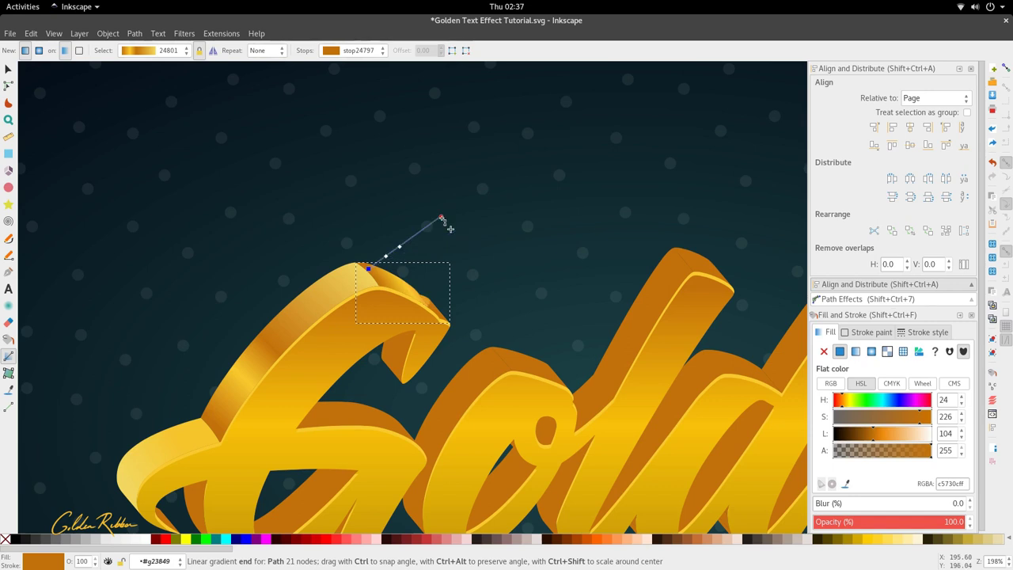
{"action": "left_click", "coordinate": [442, 219]}
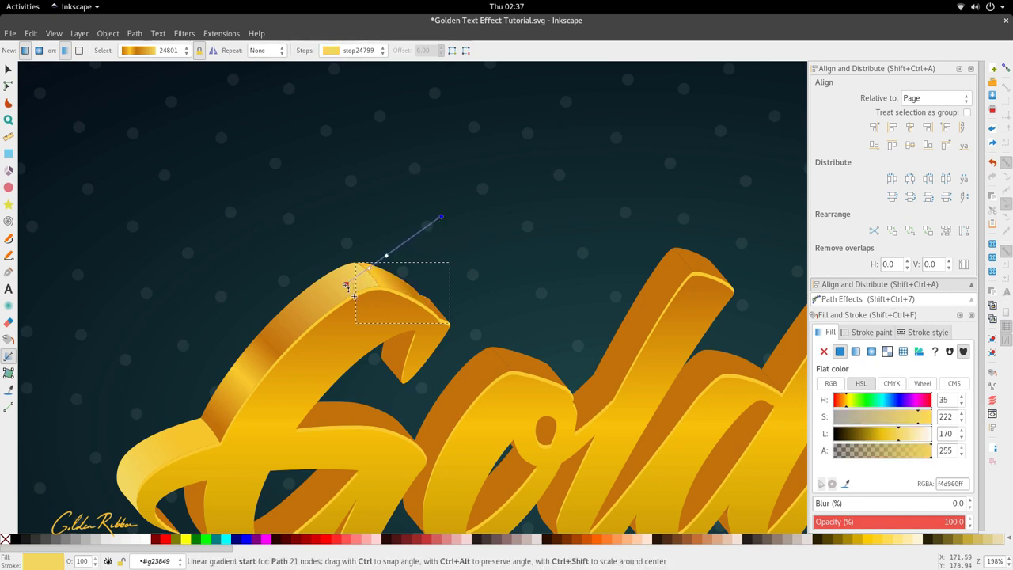
{"action": "left_click", "coordinate": [345, 284]}
Step: Set the gradient stop beside the end face's start handle to light gold efcd56 sampled from the artwork, and deselect the face
{"action": "key", "text": "d"}
{"action": "left_click", "coordinate": [374, 285]}
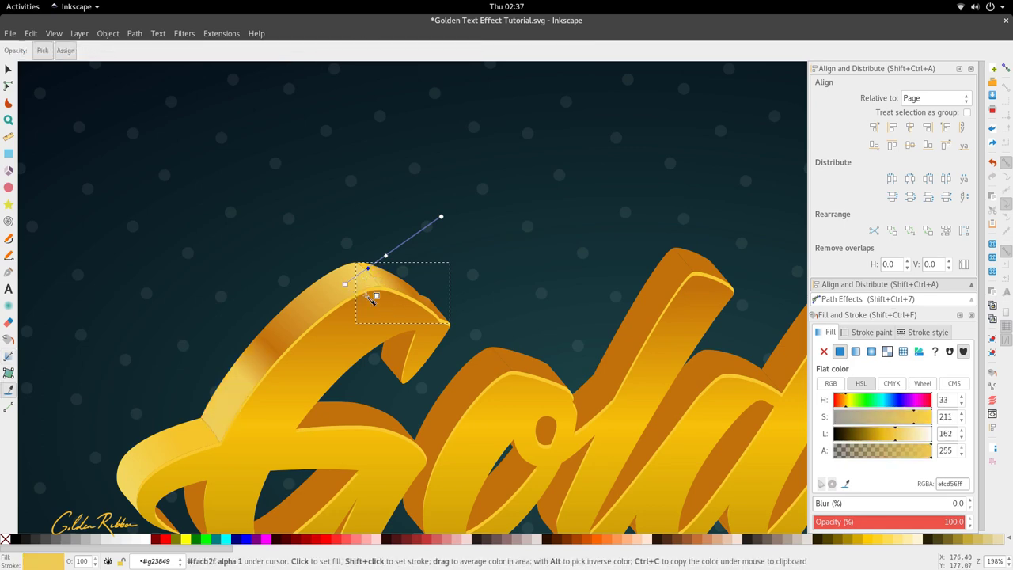
{"action": "key", "text": "s"}
{"action": "scroll", "coordinate": [457, 328], "scroll_direction": "down", "scroll_amount": 2}
{"action": "scroll", "coordinate": [458, 330], "scroll_direction": "down", "scroll_amount": 4}
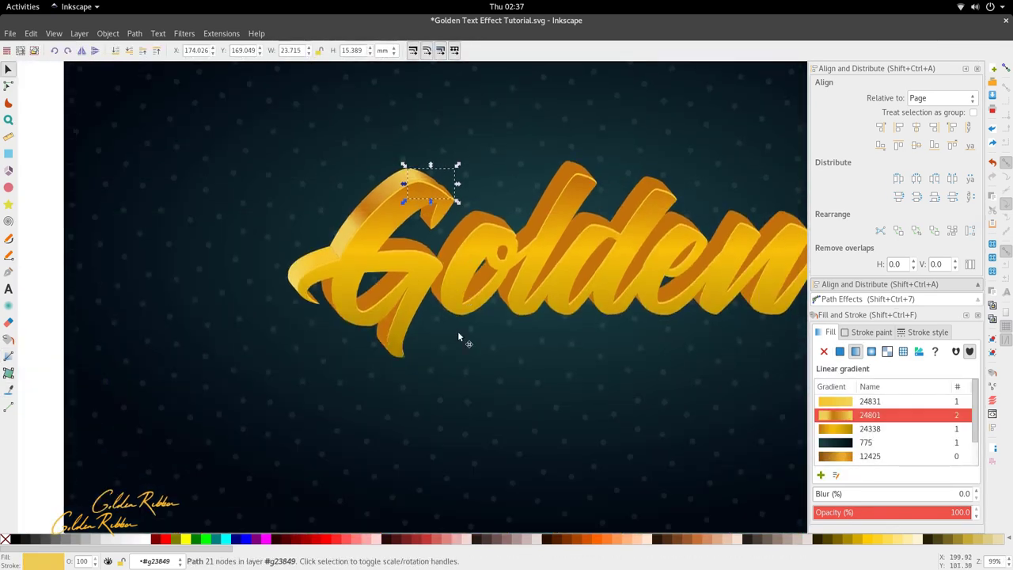
{"action": "left_click", "coordinate": [438, 331]}
{"action": "scroll", "coordinate": [335, 267], "scroll_direction": "up", "scroll_amount": 2}
{"action": "key", "text": "Escape"}
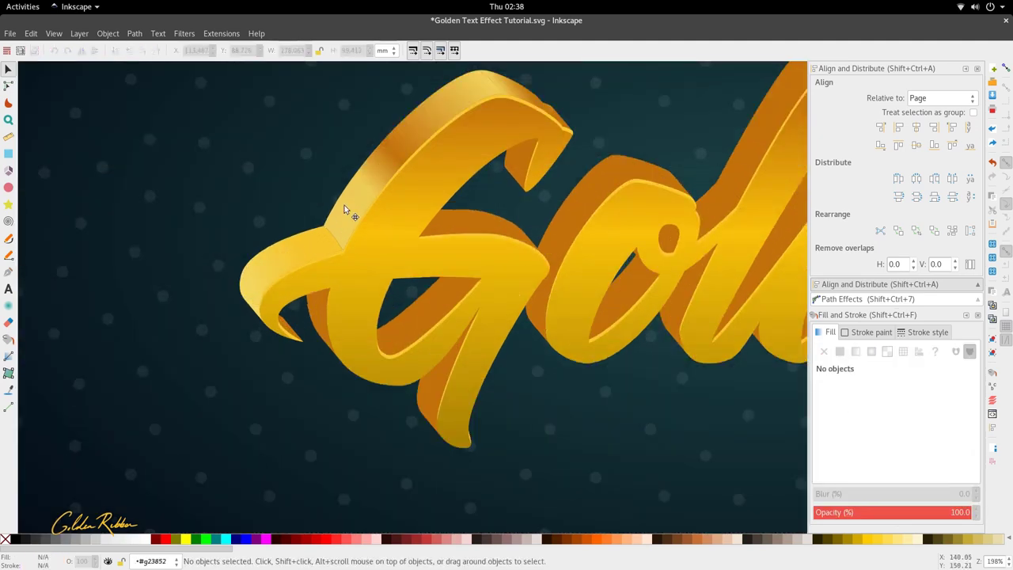
Step: Move the lower end handle of the G's upper arc gradient outward to the arc's edge and slide the light gold stop toward it
{"action": "key", "text": "n"}
{"action": "left_click", "coordinate": [345, 205]}
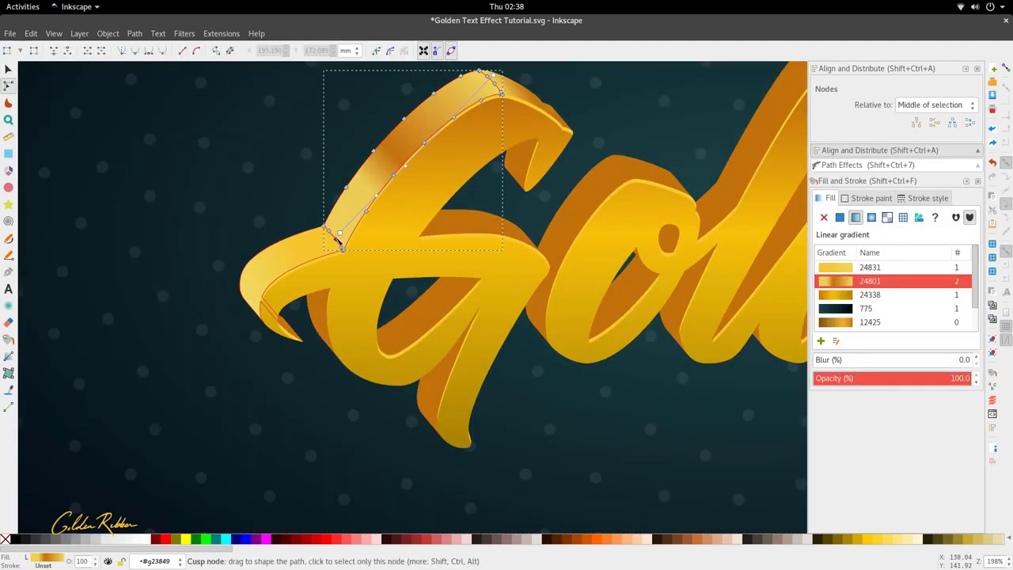
{"action": "left_click", "coordinate": [340, 233]}
{"action": "key", "text": "d"}
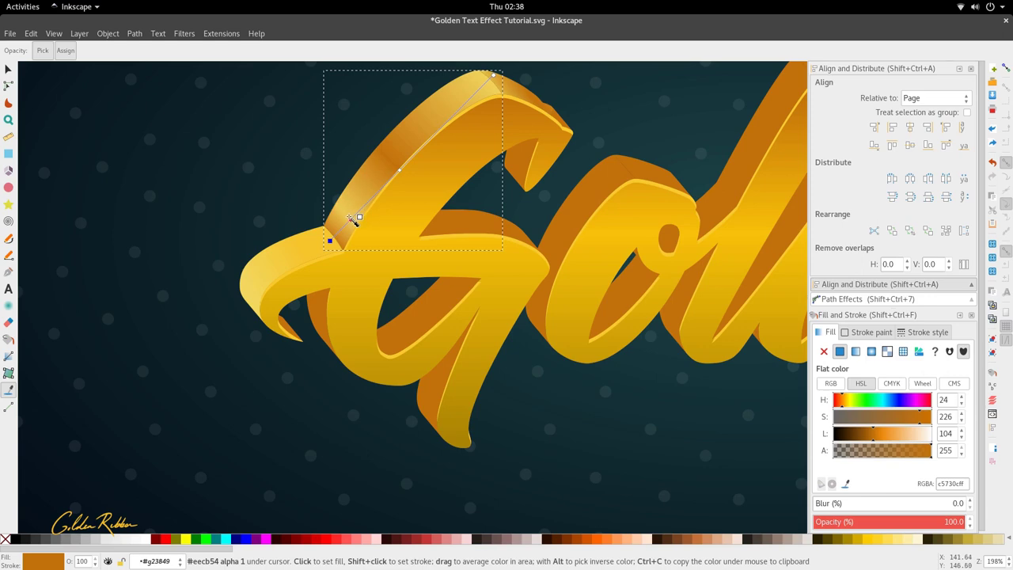
{"action": "left_click", "coordinate": [349, 218]}
{"action": "scroll", "coordinate": [386, 209], "scroll_direction": "down", "scroll_amount": 3}
{"action": "left_click", "coordinate": [8, 69]}
{"action": "left_click", "coordinate": [305, 170]}
{"action": "scroll", "coordinate": [384, 216], "scroll_direction": "up", "scroll_amount": 3}
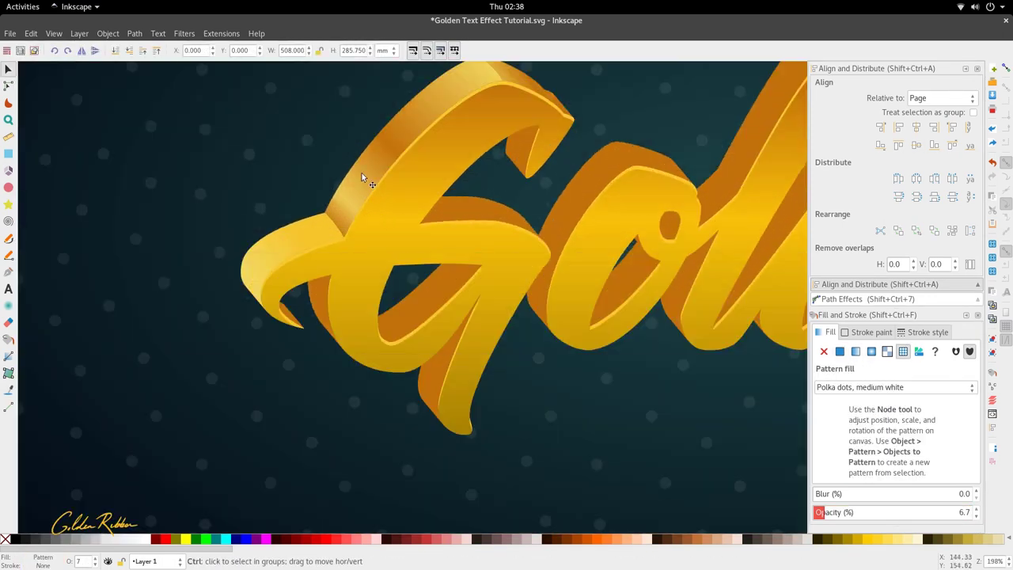
Step: Add a gradient stop between the arc's light gold and dark orange stops and colour it f4b42c from the fourth palette circle
{"action": "key", "text": "Escape"}
{"action": "scroll", "coordinate": [366, 182], "scroll_direction": "up", "scroll_amount": 1}
{"action": "left_click", "coordinate": [376, 196], "text": "ctrl"}
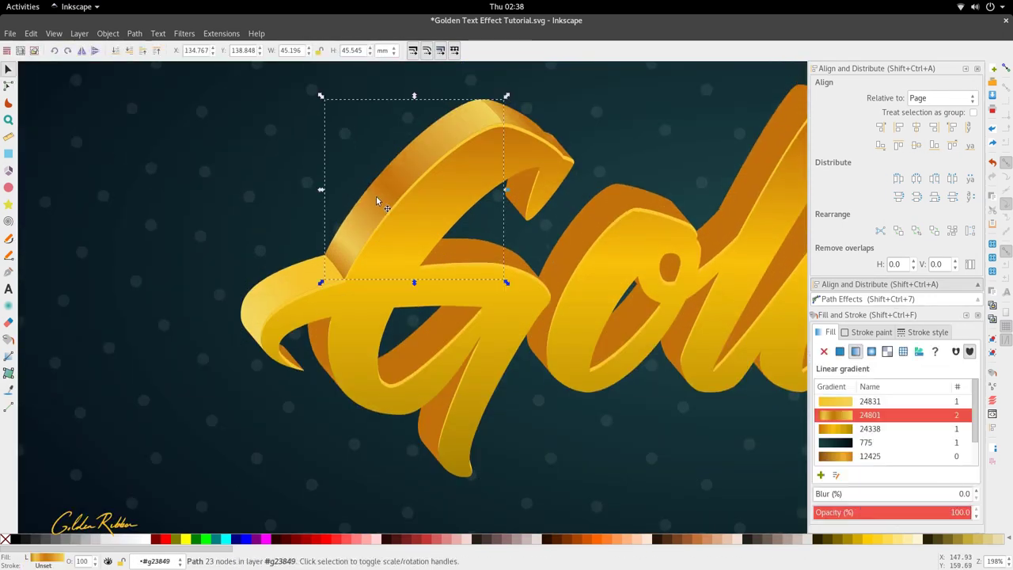
{"action": "key", "text": "F2"}
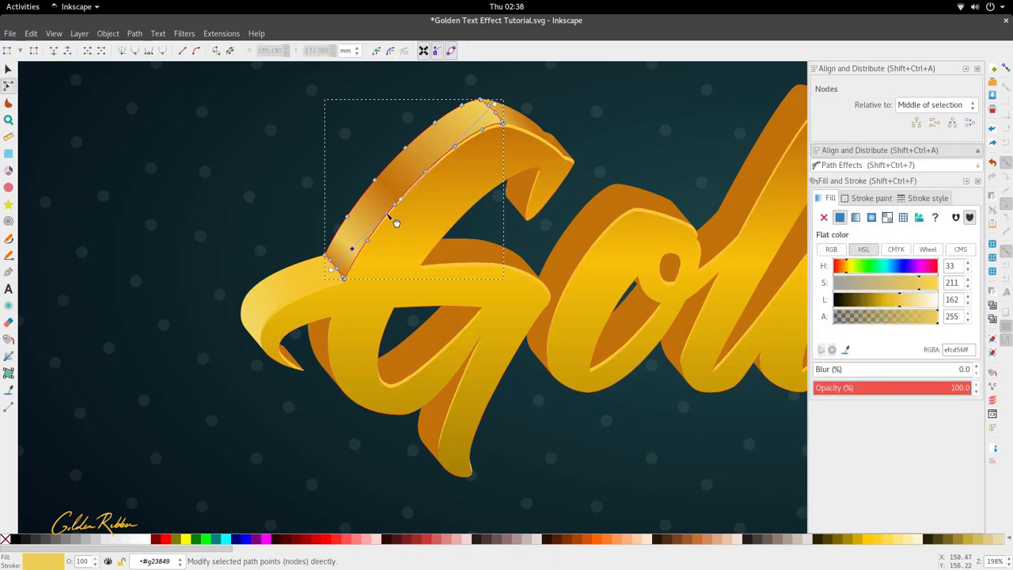
{"action": "key", "text": "g"}
{"action": "left_click", "coordinate": [383, 218]}
{"action": "key", "text": "d"}
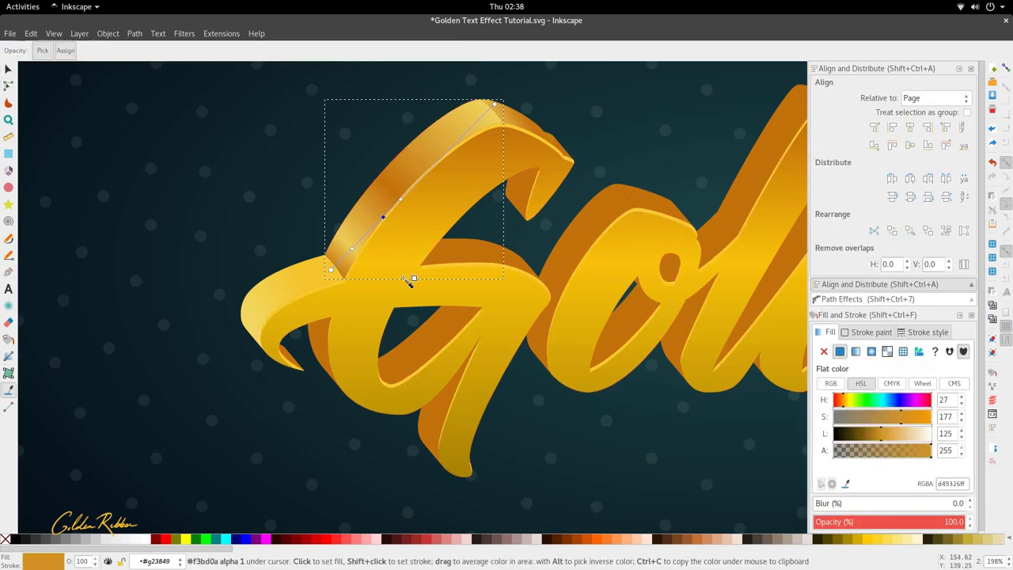
{"action": "key", "text": "5"}
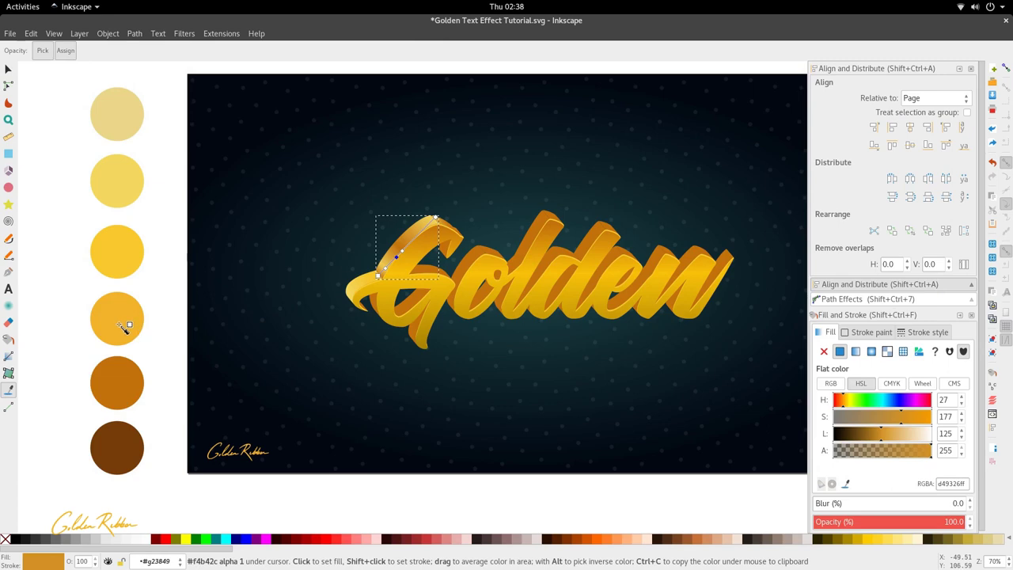
{"action": "left_click", "coordinate": [121, 324]}
Step: Slide the dark orange stop of the G's arc gradient farther up the arc
{"action": "scroll", "coordinate": [412, 234], "scroll_direction": "up", "scroll_amount": 3, "text": "ctrl"}
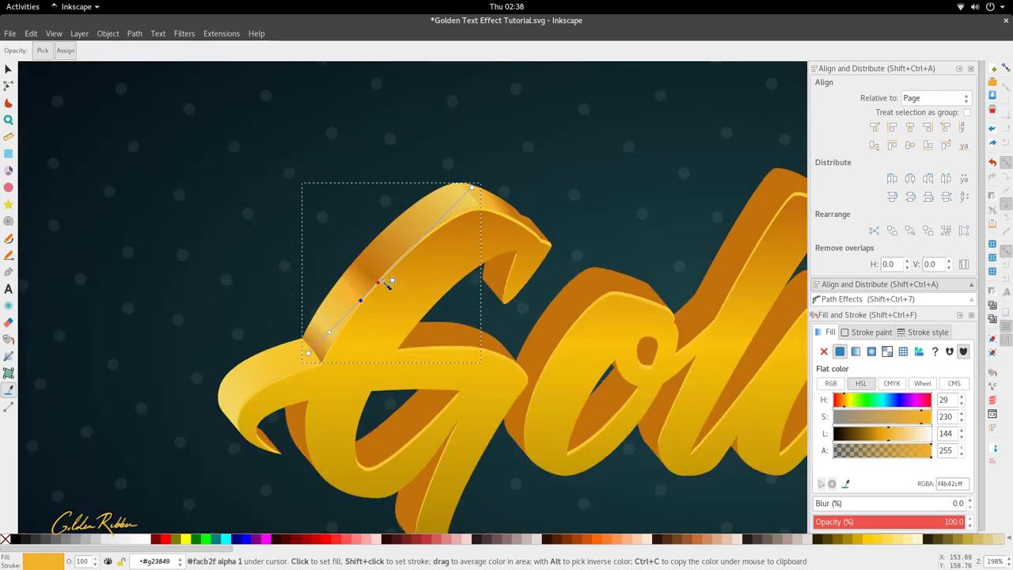
{"action": "left_click_drag", "start_coordinate": [383, 283], "coordinate": [398, 268]}
{"action": "left_click", "coordinate": [395, 266]}
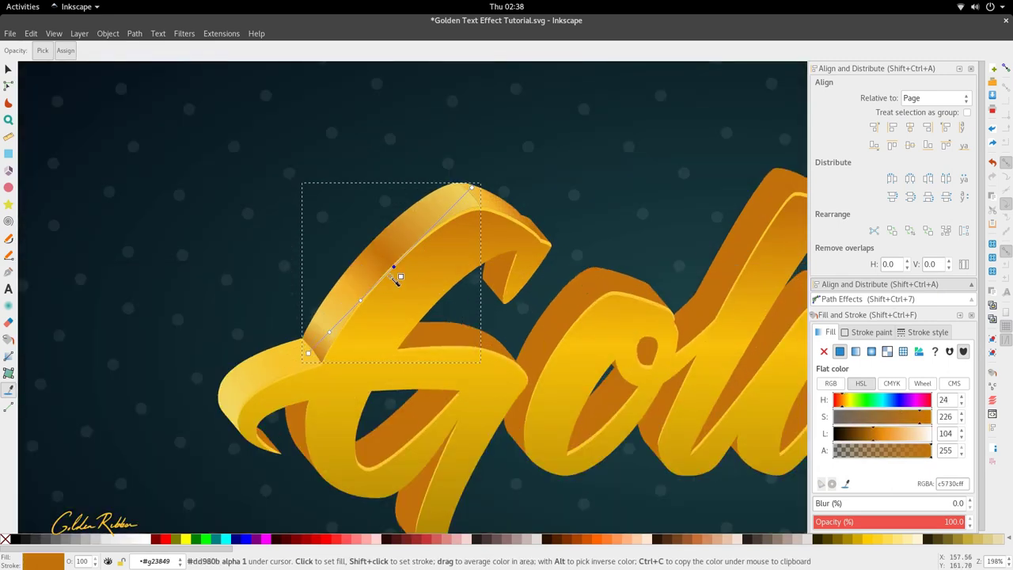
{"action": "left_click", "coordinate": [329, 332]}
{"action": "scroll", "coordinate": [386, 312], "scroll_direction": "down", "scroll_amount": 2, "text": "ctrl"}
{"action": "scroll", "coordinate": [386, 312], "scroll_direction": "down", "scroll_amount": 1, "text": "ctrl"}
{"action": "key", "text": "Escape"}
{"action": "key", "text": "s"}
{"action": "left_click", "coordinate": [402, 355]}
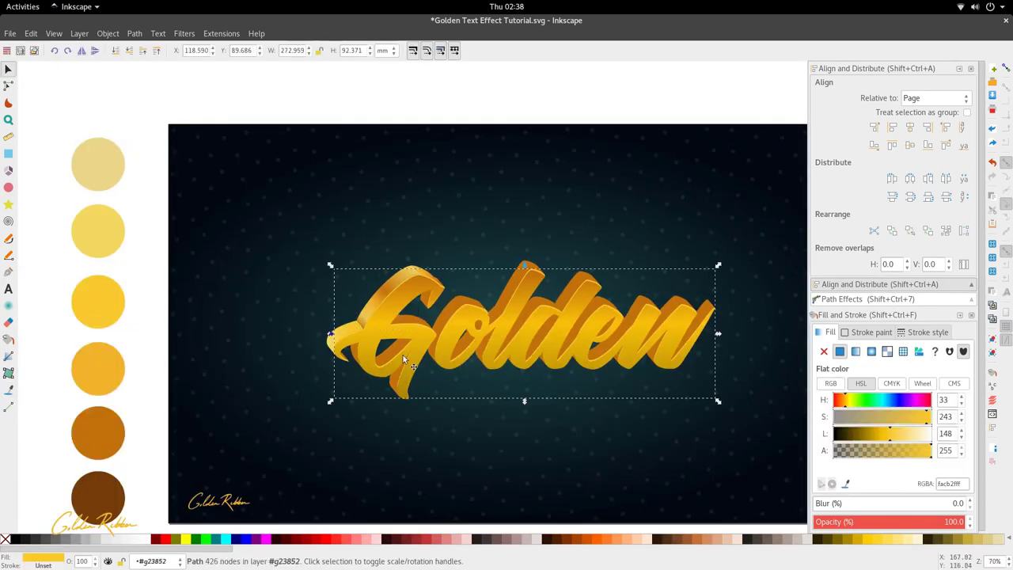
{"action": "scroll", "coordinate": [403, 353], "scroll_direction": "down", "scroll_amount": 4}
{"action": "scroll", "coordinate": [388, 190], "scroll_direction": "up", "scroll_amount": 2, "text": "ctrl"}
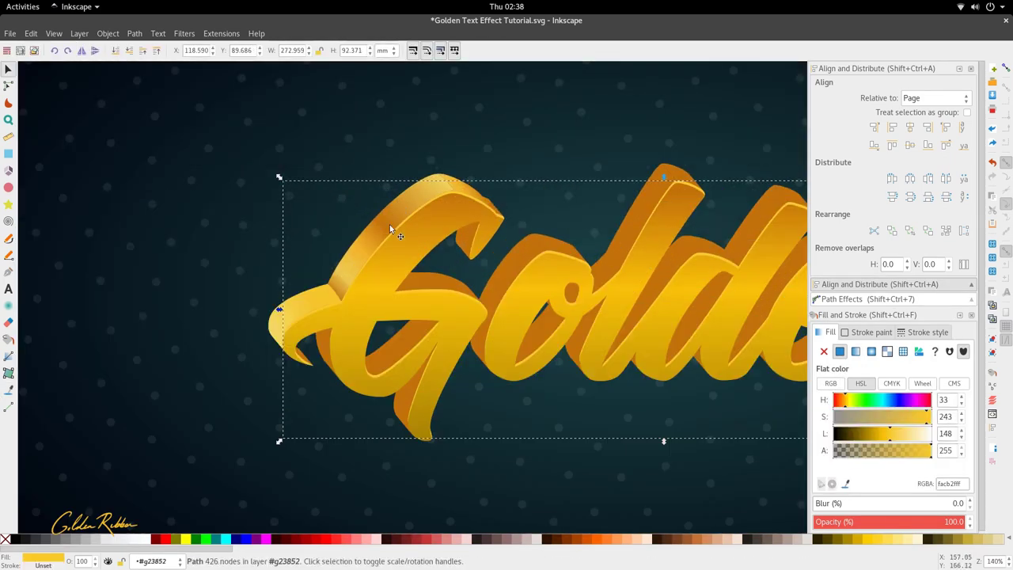
Step: Recolour the light gold stop near the arc's lower end with the palest palette circle's colour and set its lightness to 194
{"action": "key", "text": "Escape"}
{"action": "key", "text": "n"}
{"action": "left_click", "coordinate": [388, 225]}
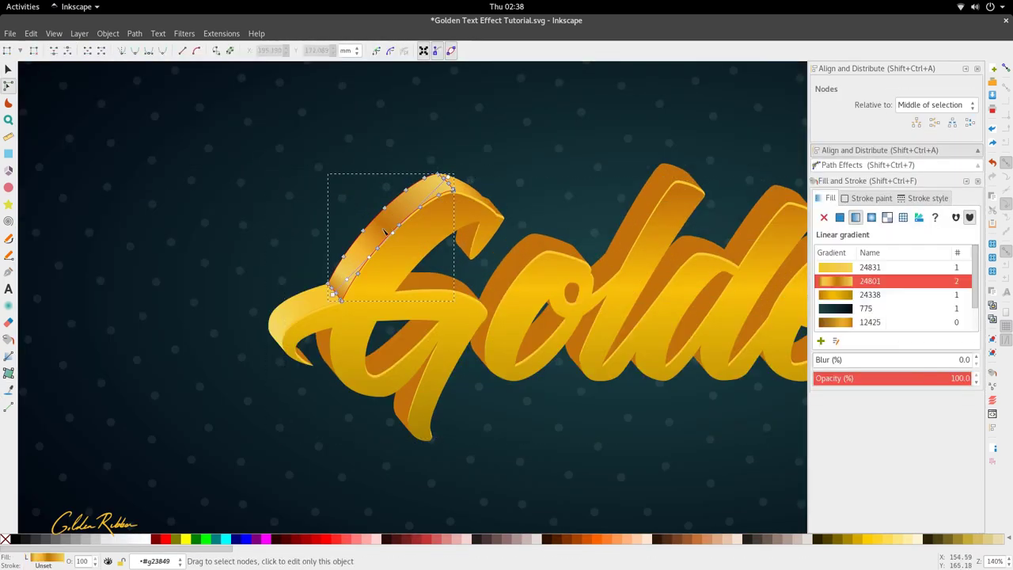
{"action": "left_click", "coordinate": [348, 282]}
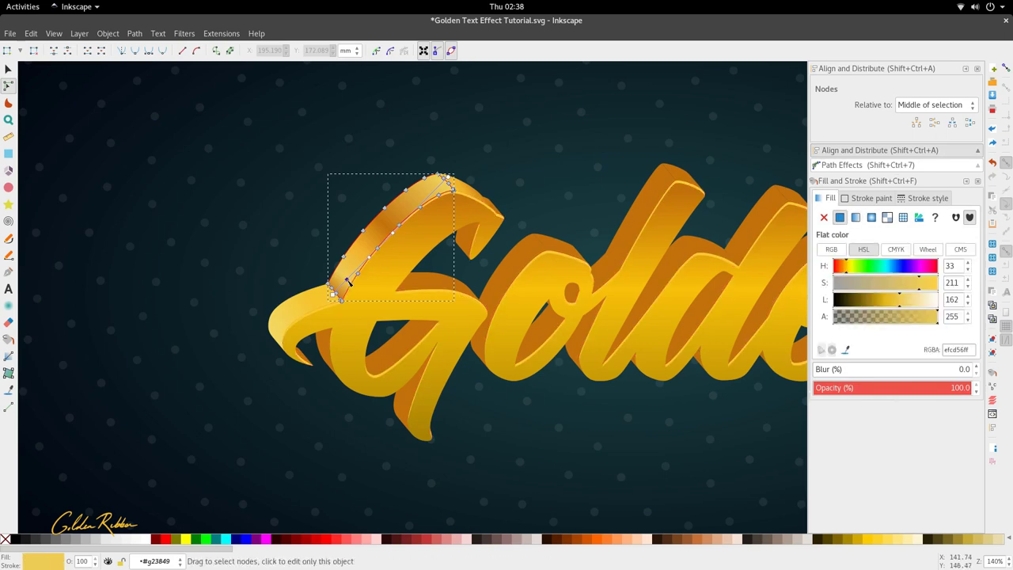
{"action": "key", "text": "5"}
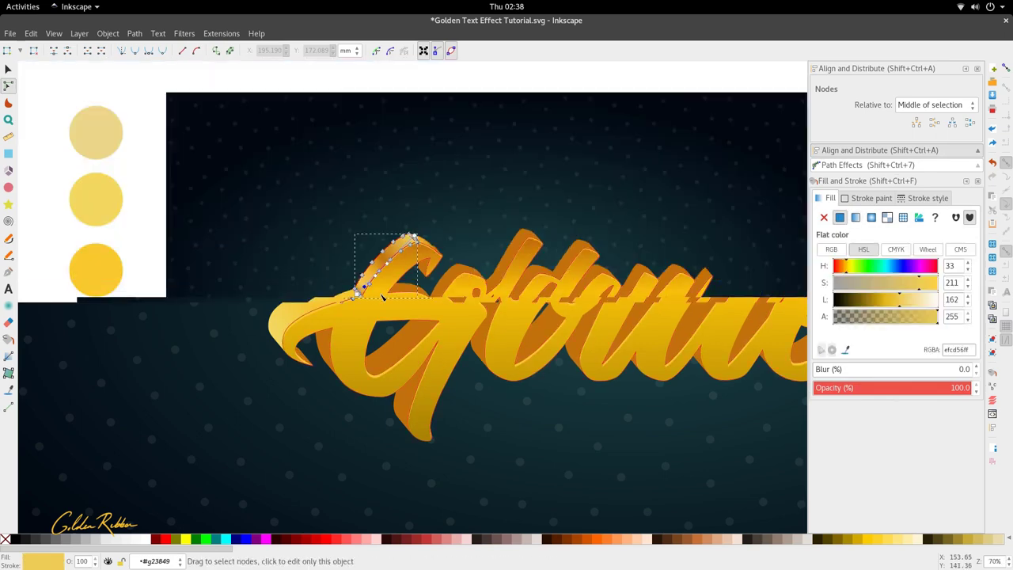
{"action": "key", "text": "d"}
{"action": "left_click", "coordinate": [103, 136]}
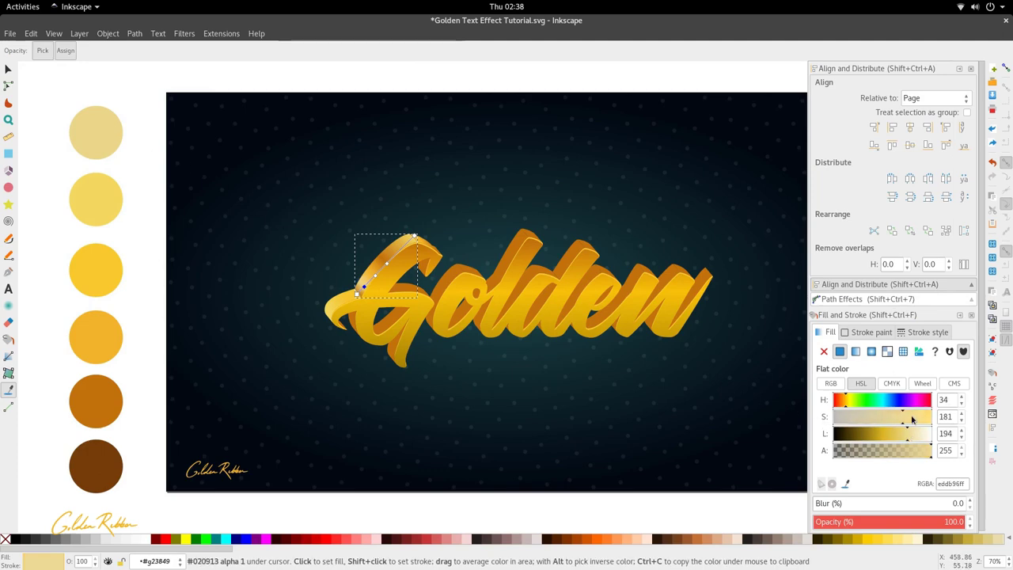
{"action": "key", "text": "s"}
{"action": "scroll", "coordinate": [410, 283], "scroll_direction": "up", "scroll_amount": 2}
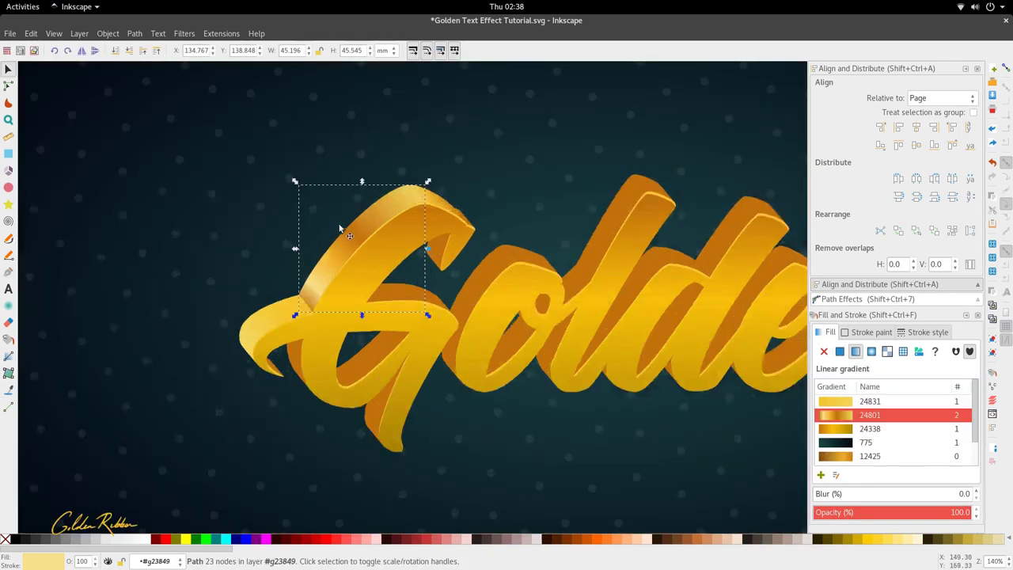
Step: Darken the dark orange stop of the G's upper arc gradient by lowering its lightness
{"action": "double_click", "coordinate": [346, 232]}
{"action": "left_click", "coordinate": [363, 244]}
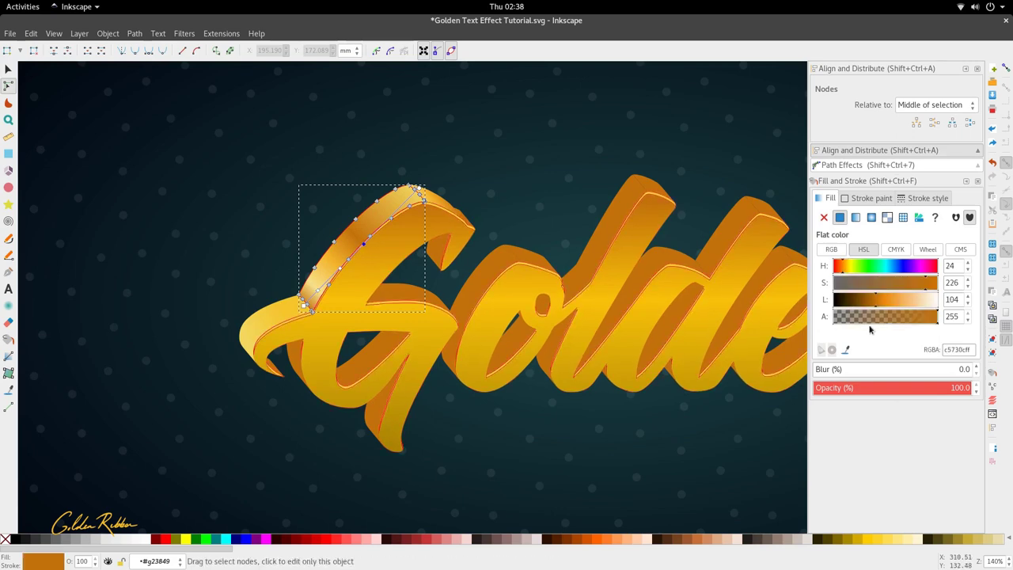
{"action": "left_click_drag", "start_coordinate": [871, 304], "coordinate": [869, 305]}
{"action": "key", "text": "s"}
{"action": "scroll", "coordinate": [466, 309], "scroll_direction": "down", "scroll_amount": 2}
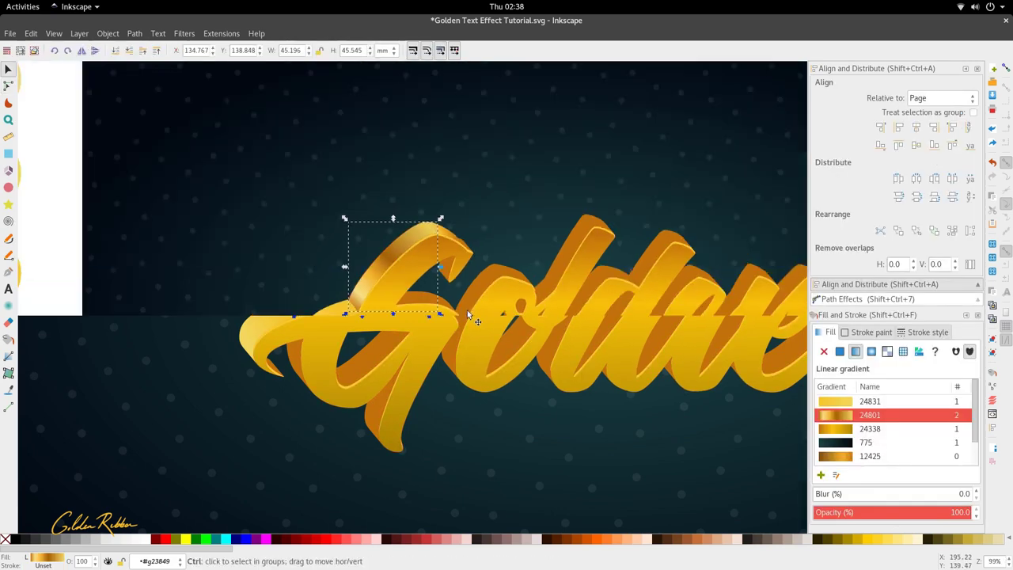
Step: Try recolouring a middle gradient stop of the adjoining side face beyond the G's arc peak with a9650d sampled from the arc
{"action": "left_click", "coordinate": [468, 340]}
{"action": "scroll", "coordinate": [430, 250], "scroll_direction": "up", "scroll_amount": 3}
{"action": "double_click", "coordinate": [455, 256]}
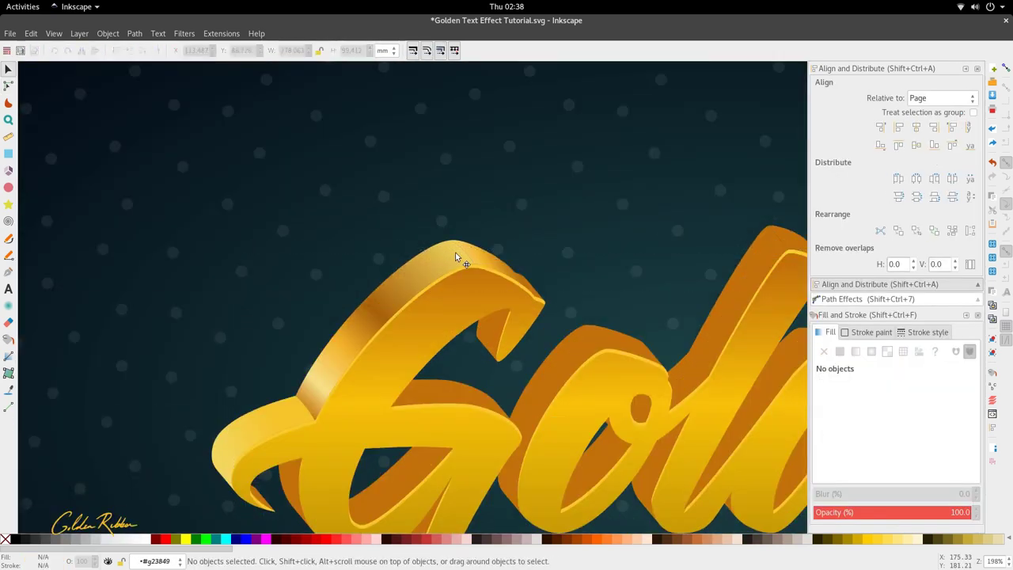
{"action": "double_click", "coordinate": [457, 256]}
{"action": "left_click", "coordinate": [487, 260]}
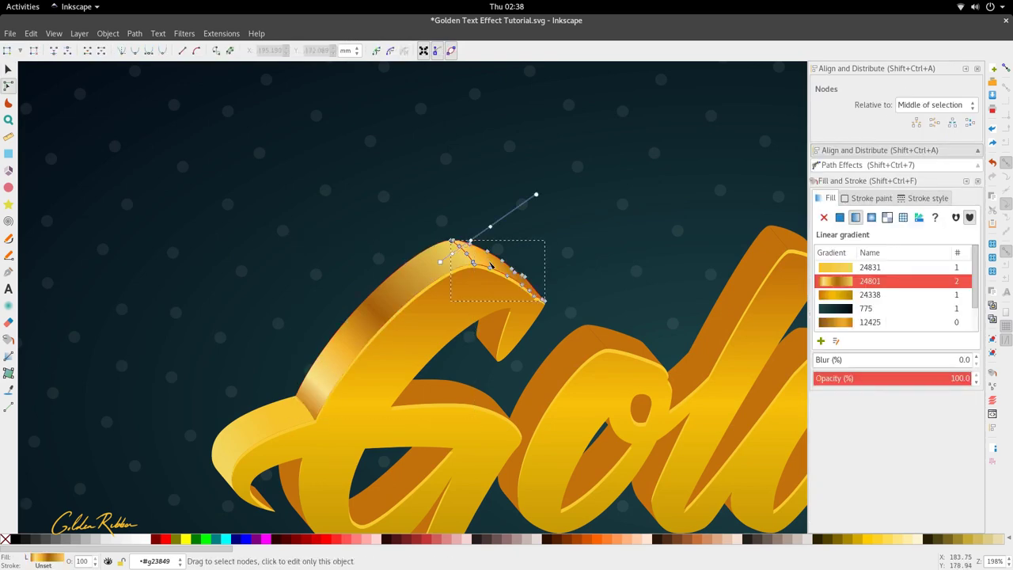
{"action": "left_click", "coordinate": [472, 243]}
{"action": "key", "text": "d"}
{"action": "scroll", "coordinate": [475, 267], "scroll_direction": "down", "scroll_amount": 2}
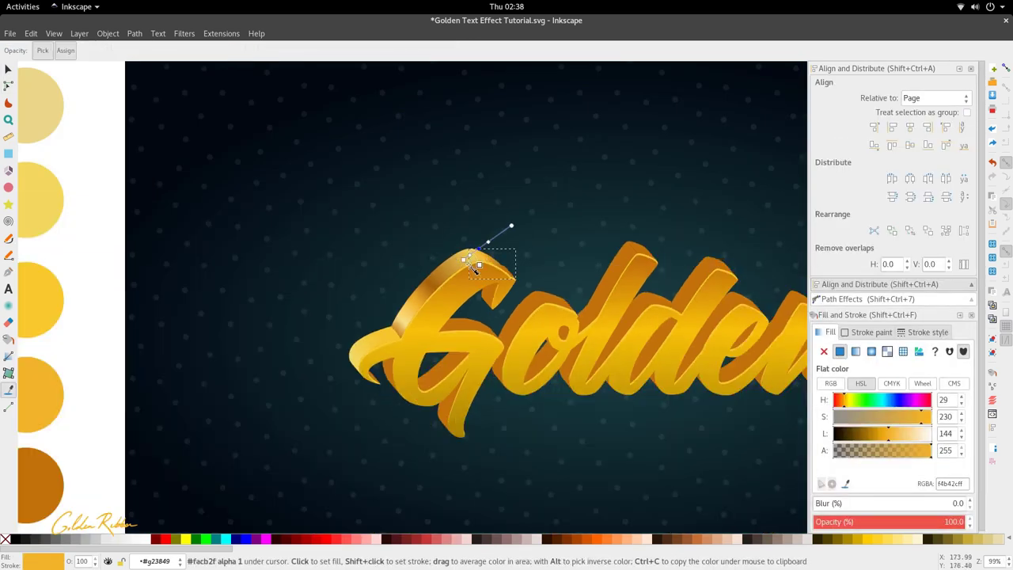
{"action": "left_click", "coordinate": [437, 282]}
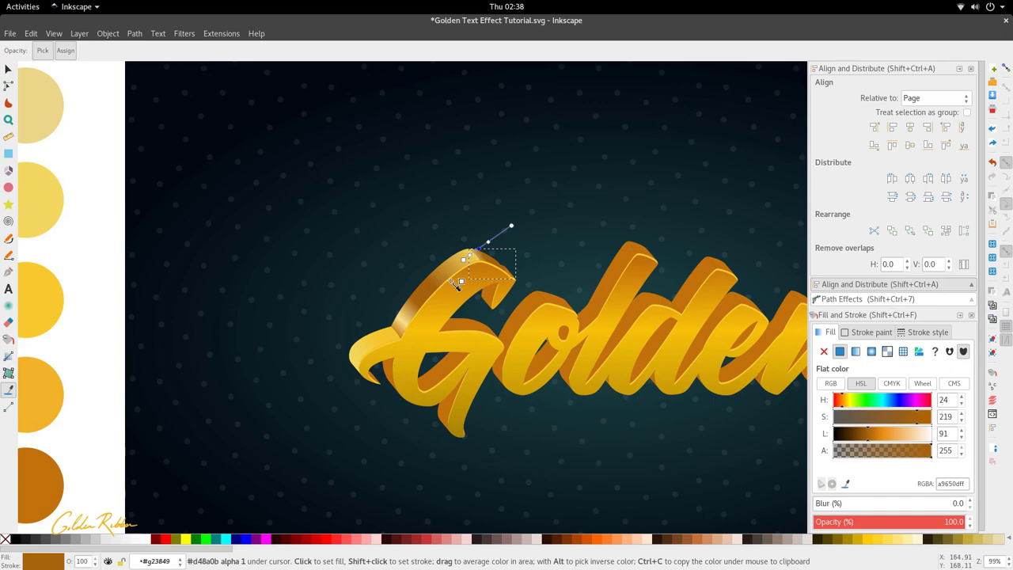
{"action": "scroll", "coordinate": [486, 271], "scroll_direction": "up", "scroll_amount": 2}
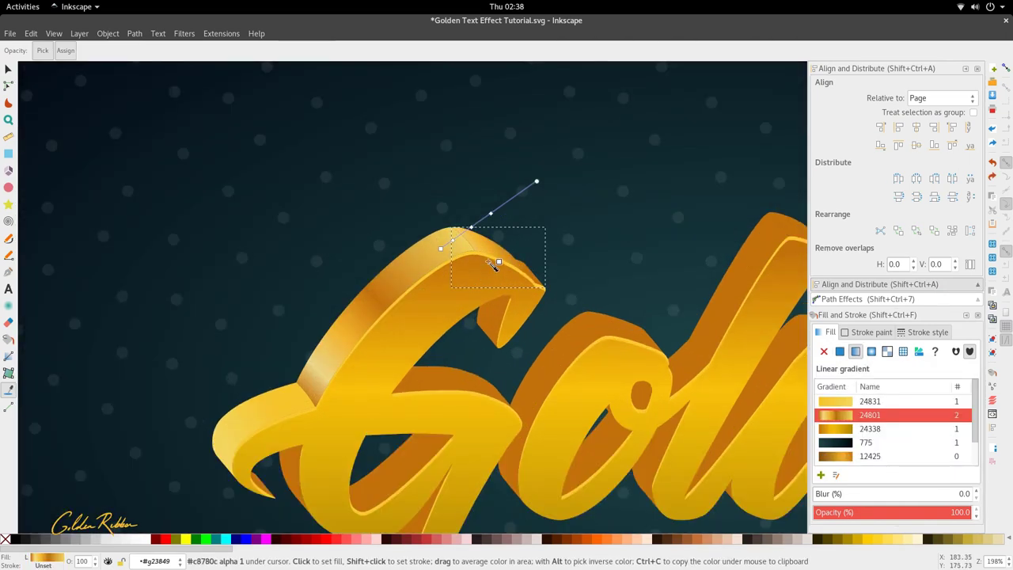
Step: Fill the G's side face beyond the arc peak with flat orange efad28 sampled from the artwork
{"action": "key", "text": "s"}
{"action": "double_click", "coordinate": [490, 245]}
{"action": "key", "text": "d"}
{"action": "left_click", "coordinate": [490, 251]}
{"action": "key", "text": "s"}
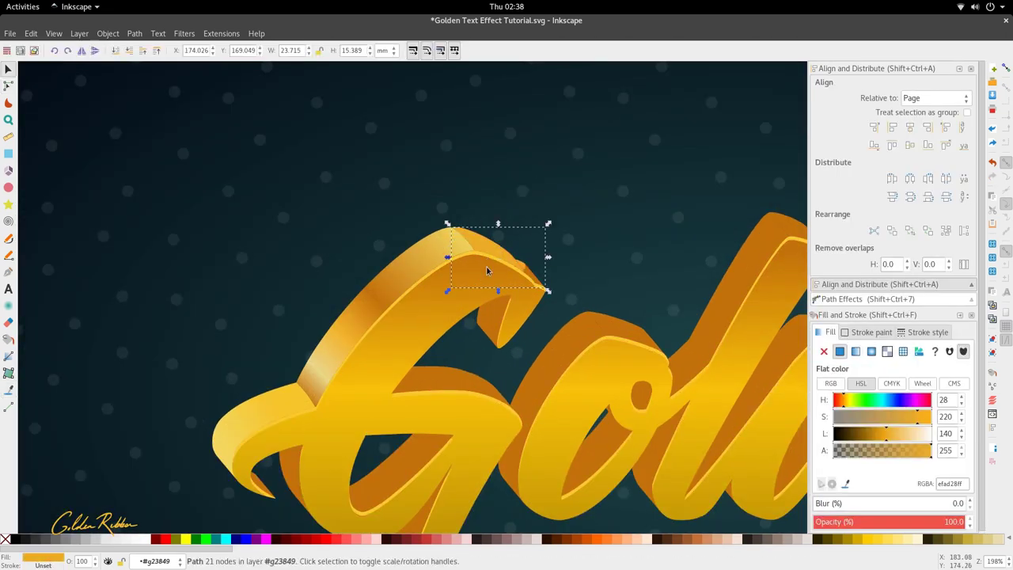
Step: Apply a linear gradient along the G's side face beyond the peak and colour its start stop efce57 sampled beside the peak
{"action": "key", "text": "g"}
{"action": "left_click", "coordinate": [501, 249]}
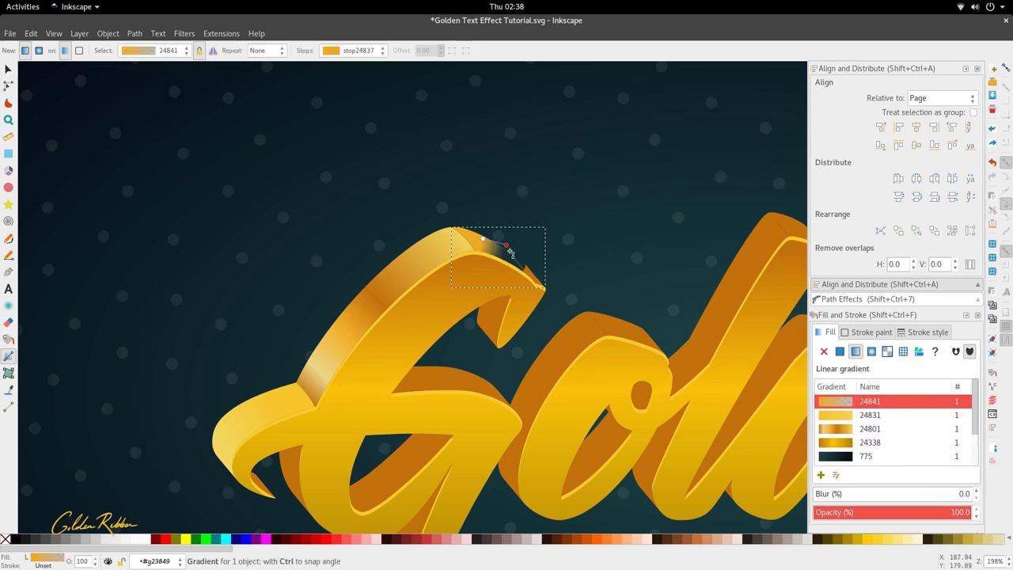
{"action": "left_click", "coordinate": [483, 239]}
{"action": "key", "text": "d"}
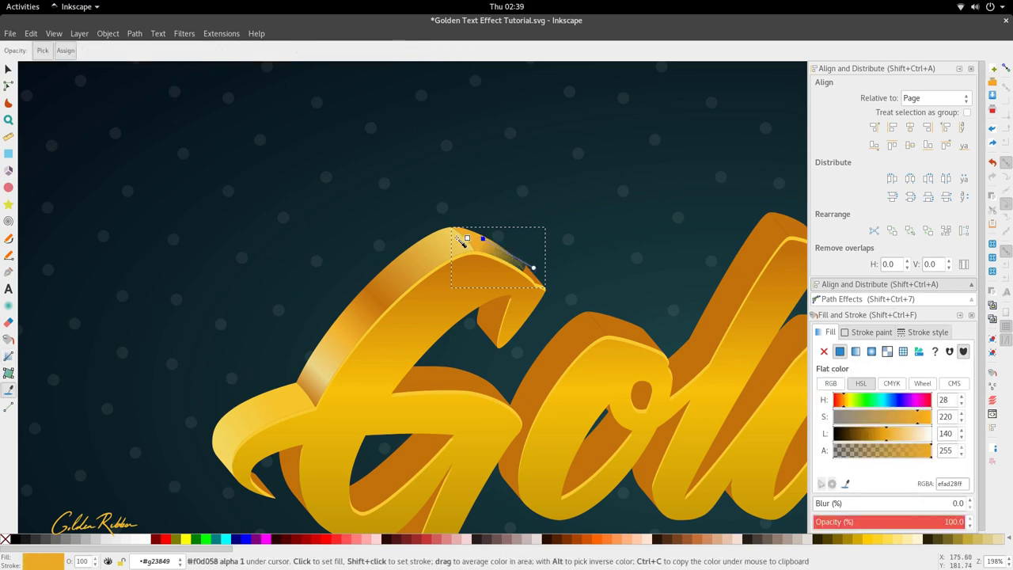
{"action": "left_click", "coordinate": [465, 241]}
{"action": "key", "text": "g"}
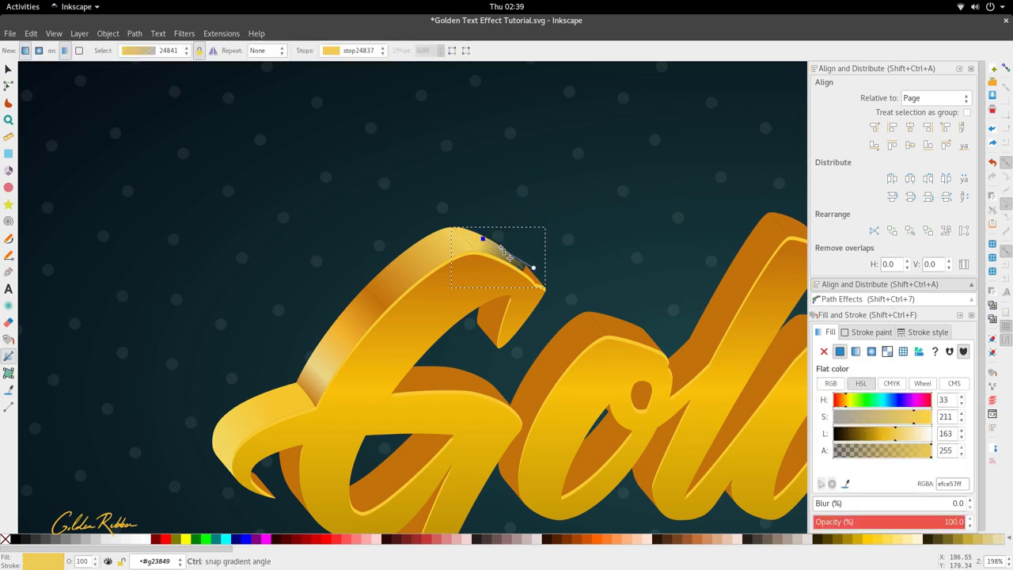
Step: Add a gradient stop at offset 0.35 on that side face and colour it c5730c from the dark orange palette circle
{"action": "double_click", "coordinate": [501, 249]}
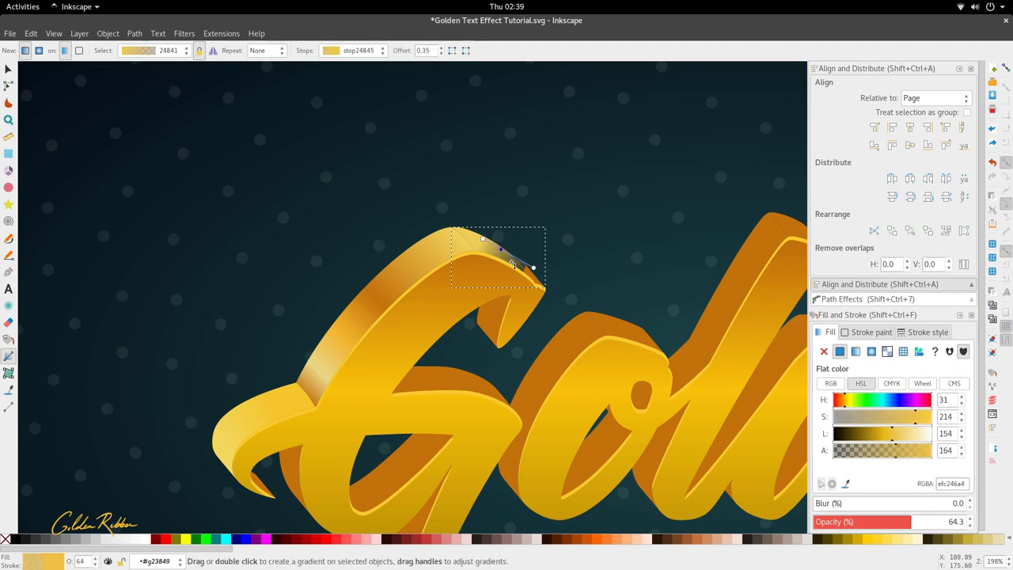
{"action": "key", "text": "d"}
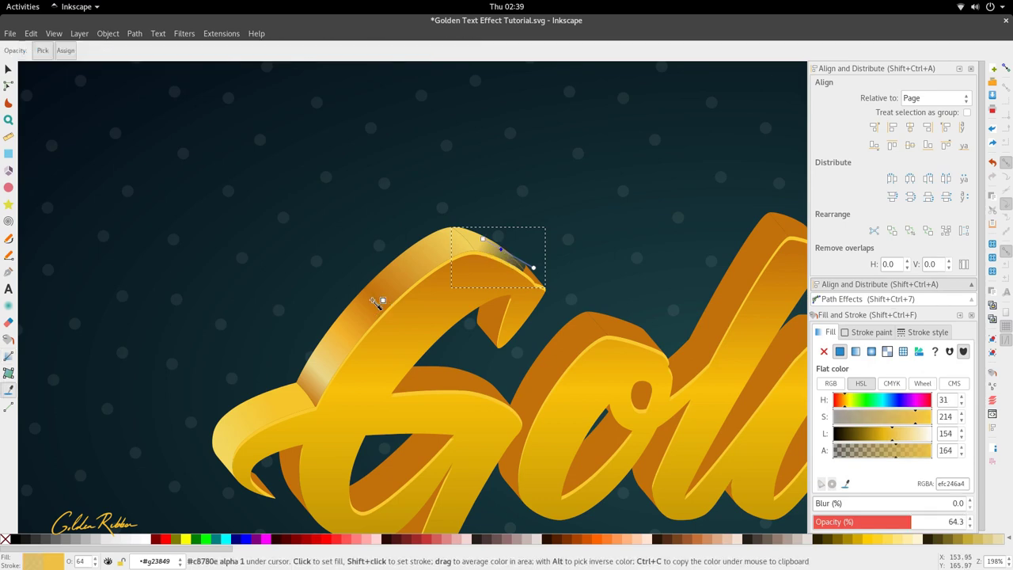
{"action": "scroll", "coordinate": [363, 334], "scroll_direction": "down", "scroll_amount": 2, "text": "ctrl"}
{"action": "left_click", "coordinate": [388, 352]}
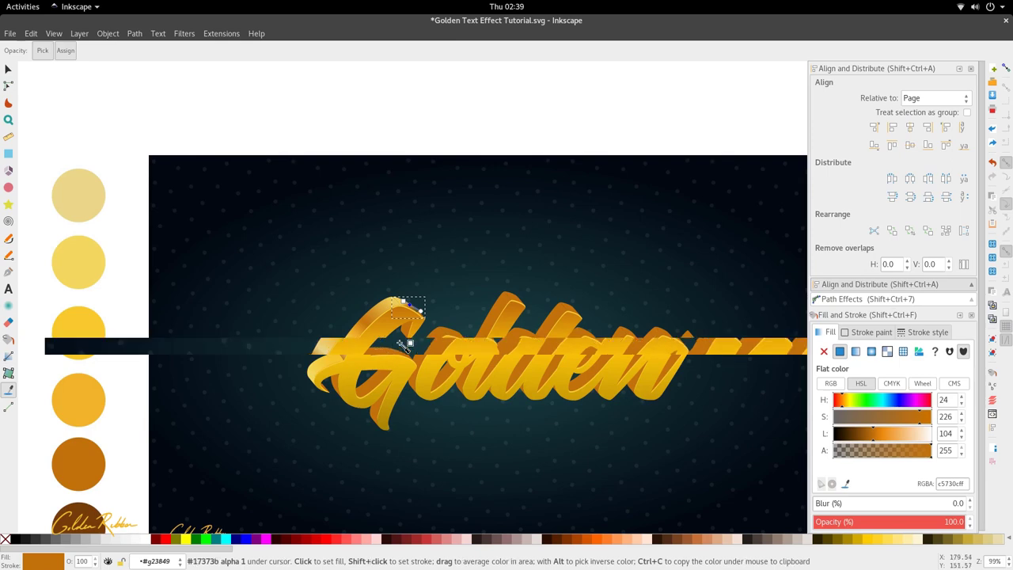
Step: Recolour the transparent end stop of the side face's gradient with opaque light gold ecc751 sampled from the arc
{"action": "scroll", "coordinate": [405, 344], "scroll_direction": "up", "scroll_amount": 3, "text": "ctrl"}
{"action": "key", "text": "s"}
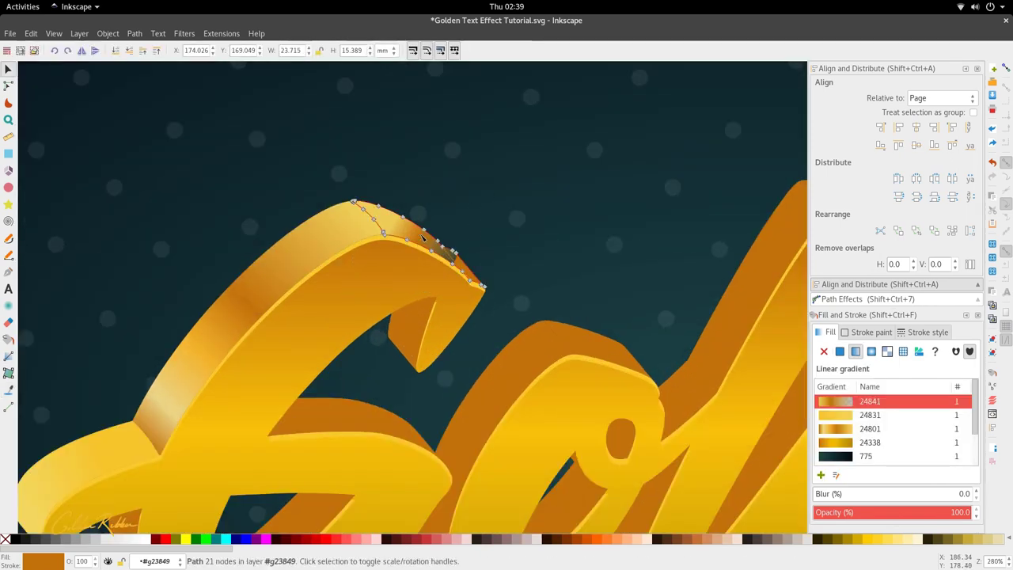
{"action": "key", "text": "n"}
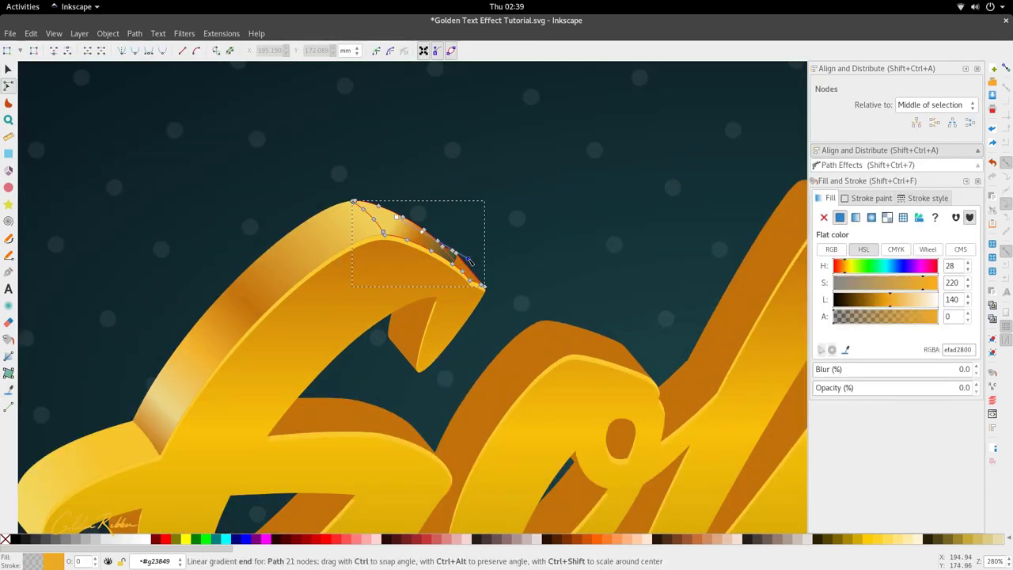
{"action": "key", "text": "d"}
{"action": "left_click", "coordinate": [360, 231]}
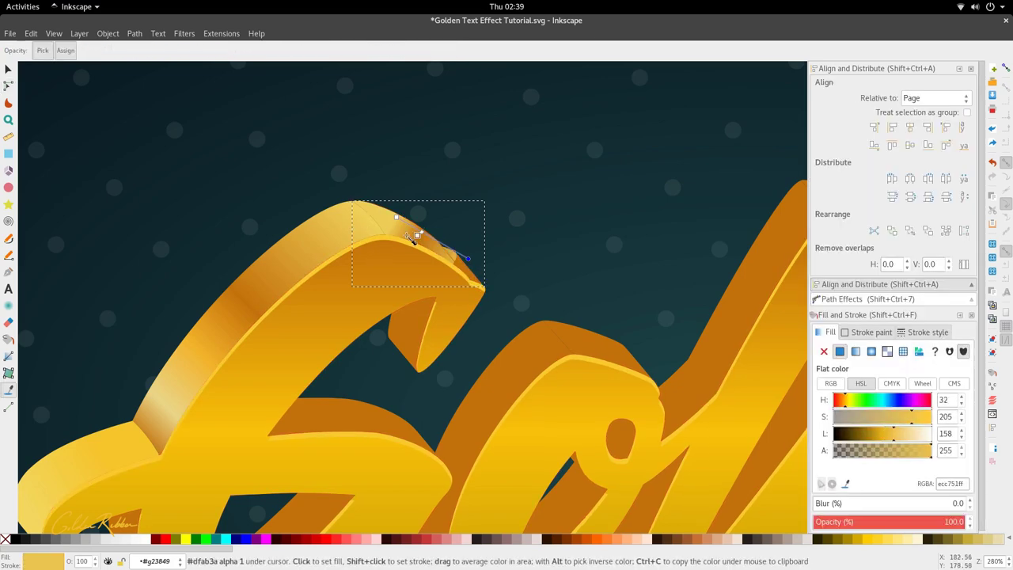
Step: Bring the gradient-filled side face in front of the thin dark orange slivers near the G's upper tip
{"action": "scroll", "coordinate": [444, 243], "scroll_direction": "down", "scroll_amount": 1, "text": "ctrl"}
{"action": "scroll", "coordinate": [469, 267], "scroll_direction": "up", "scroll_amount": 2, "text": "ctrl"}
{"action": "key", "text": "n"}
{"action": "left_click", "coordinate": [457, 256]}
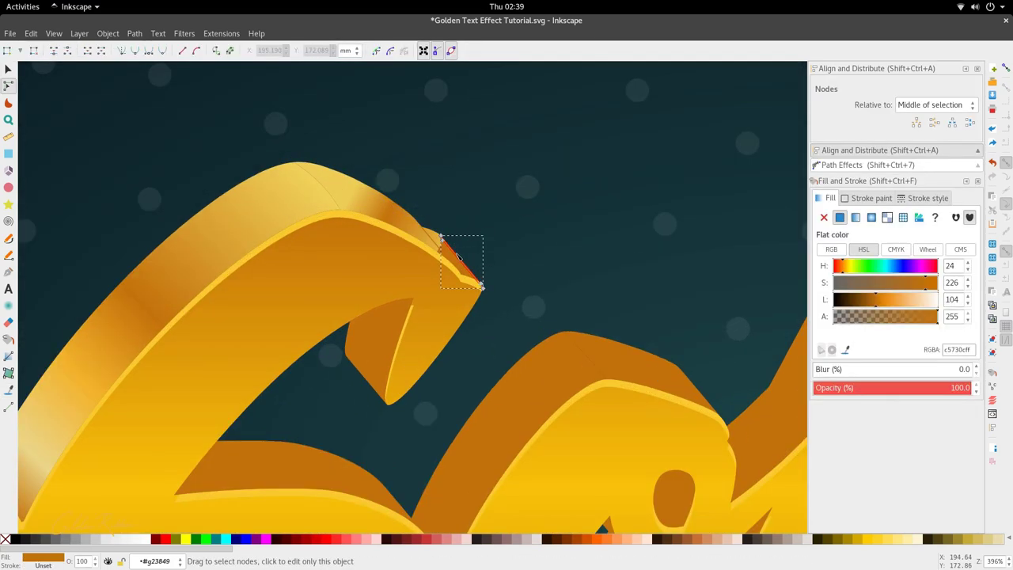
{"action": "scroll", "coordinate": [457, 255], "scroll_direction": "up", "scroll_amount": 3}
{"action": "left_click", "coordinate": [391, 209]}
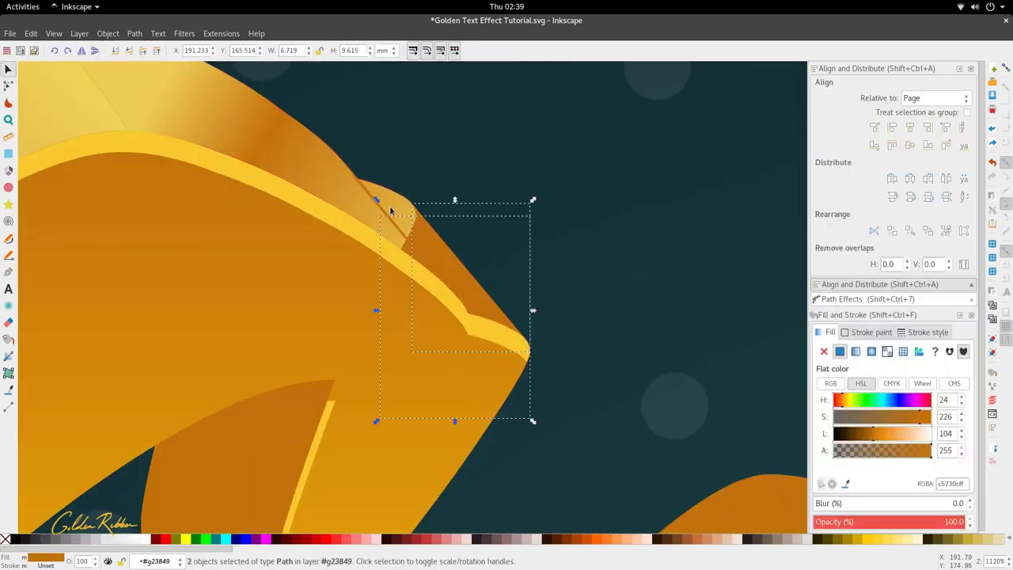
{"action": "left_click", "coordinate": [385, 216]}
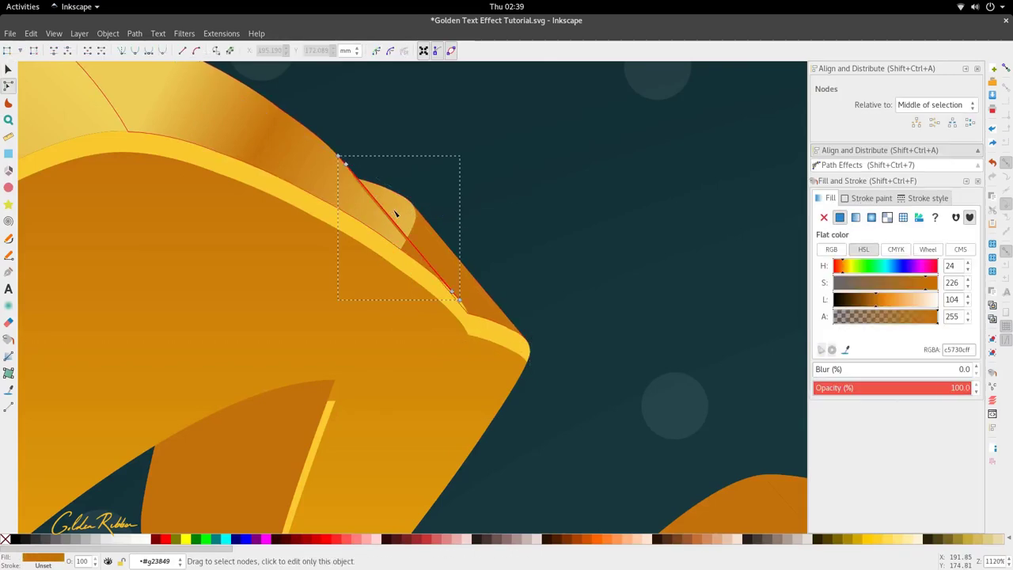
{"action": "left_click", "coordinate": [398, 213]}
{"action": "key", "text": "s"}
{"action": "double_click", "coordinate": [435, 252]}
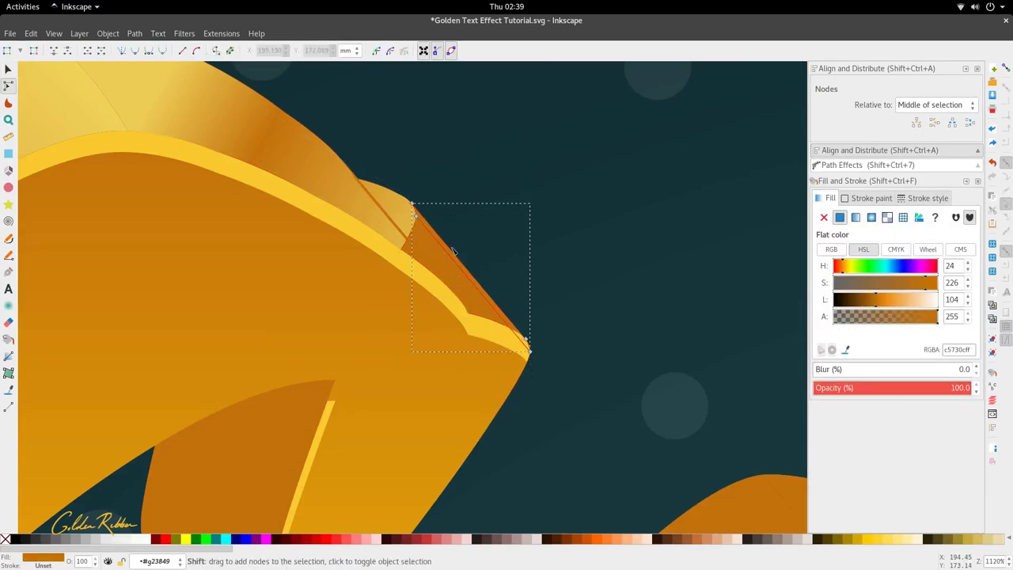
{"action": "left_click", "coordinate": [391, 209]}
{"action": "key", "text": "s"}
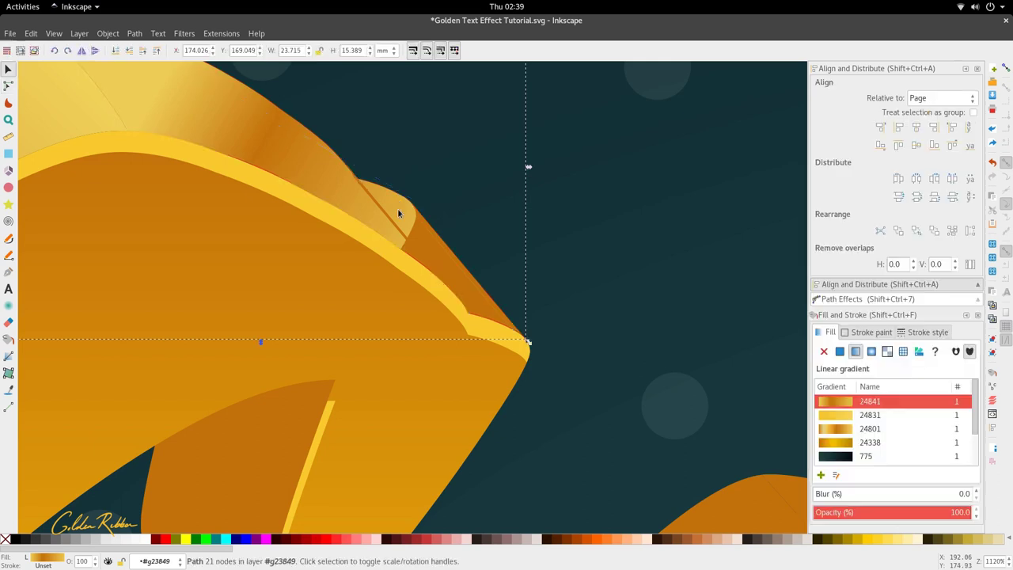
{"action": "double_click", "coordinate": [398, 209]}
{"action": "key", "text": "s"}
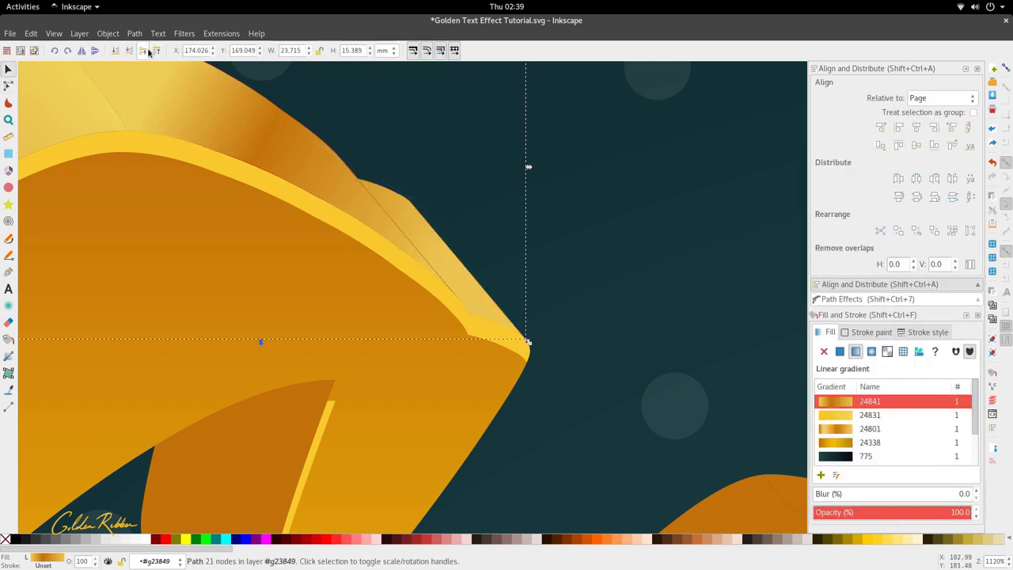
Step: Move the end handle of the side face's gradient inward onto the fold near the G's tip
{"action": "scroll", "coordinate": [447, 302], "scroll_direction": "down", "scroll_amount": 3, "text": "ctrl"}
{"action": "key", "text": "space"}
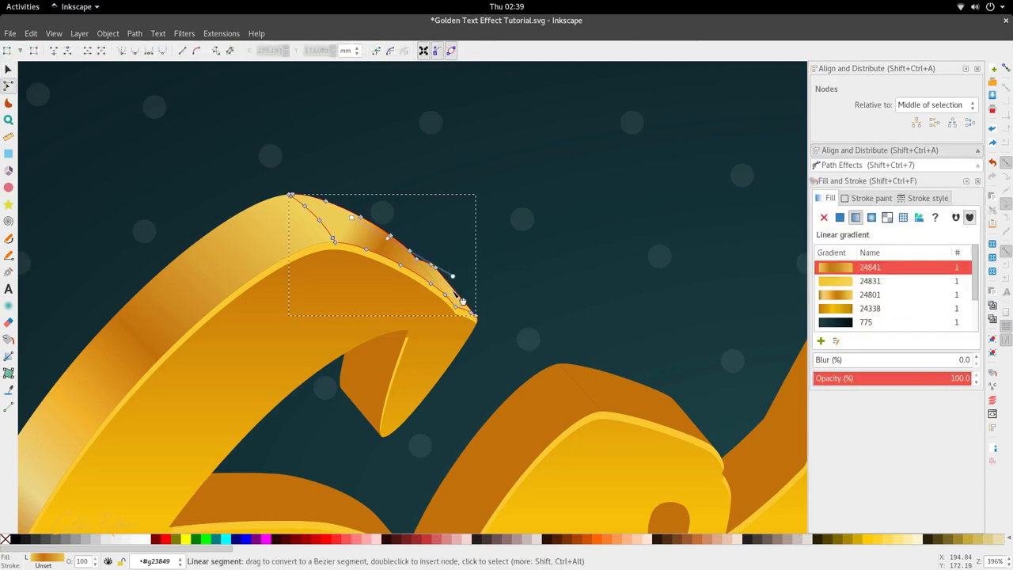
{"action": "scroll", "coordinate": [453, 285], "scroll_direction": "up", "scroll_amount": 2, "text": "ctrl"}
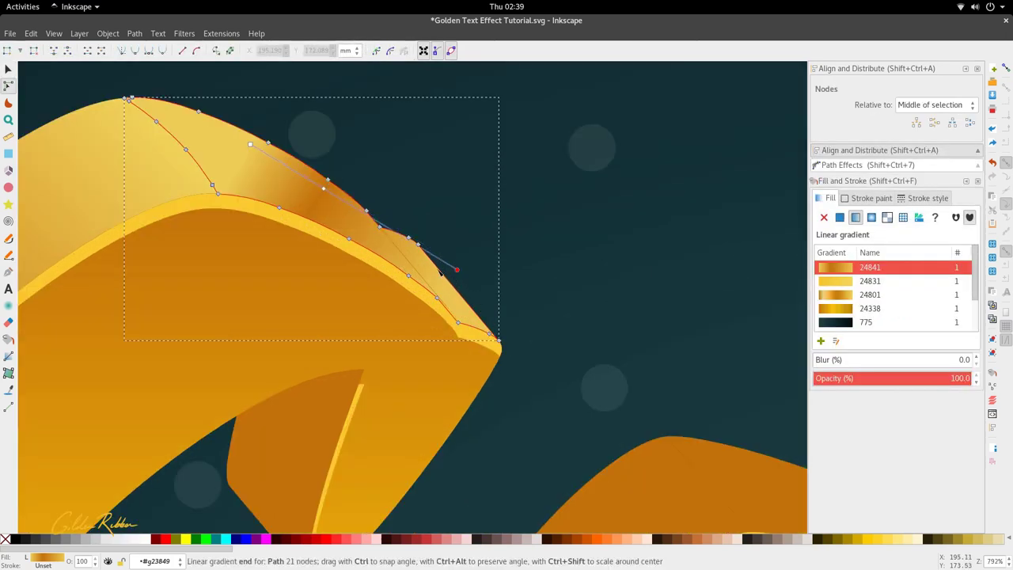
{"action": "left_click_drag", "start_coordinate": [439, 271], "coordinate": [415, 265]}
Step: Draw a straight line along the fold near the G's tip and extend its lower end past the side face's edge
{"action": "key", "text": "b"}
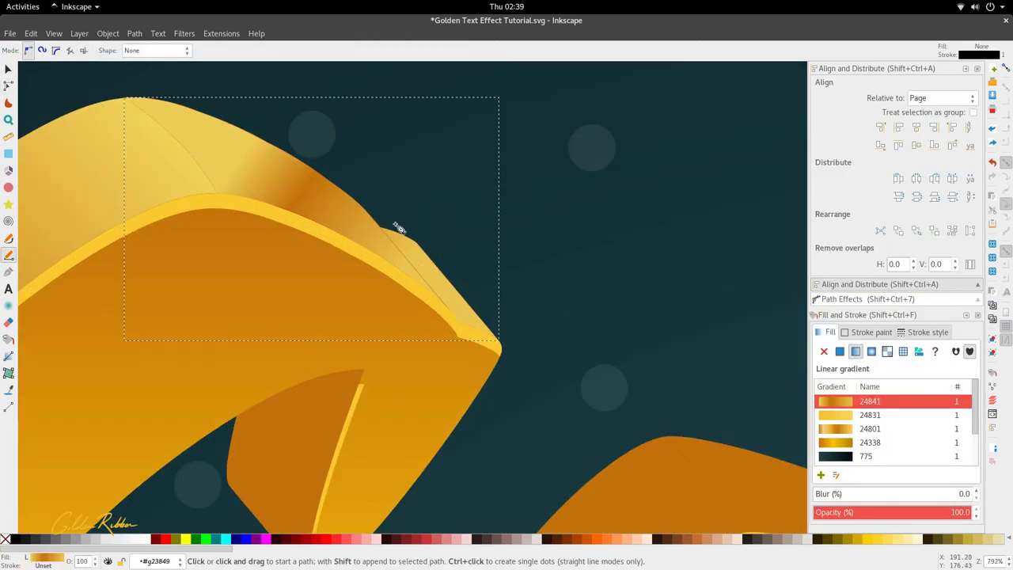
{"action": "left_click", "coordinate": [376, 222]}
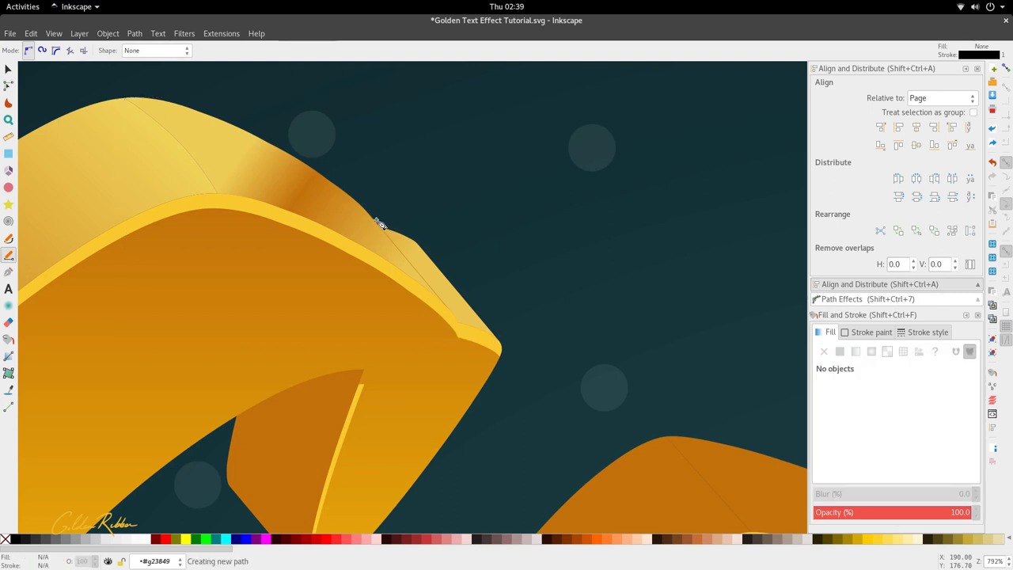
{"action": "double_click", "coordinate": [475, 345]}
{"action": "key", "text": "s"}
{"action": "key", "text": "n"}
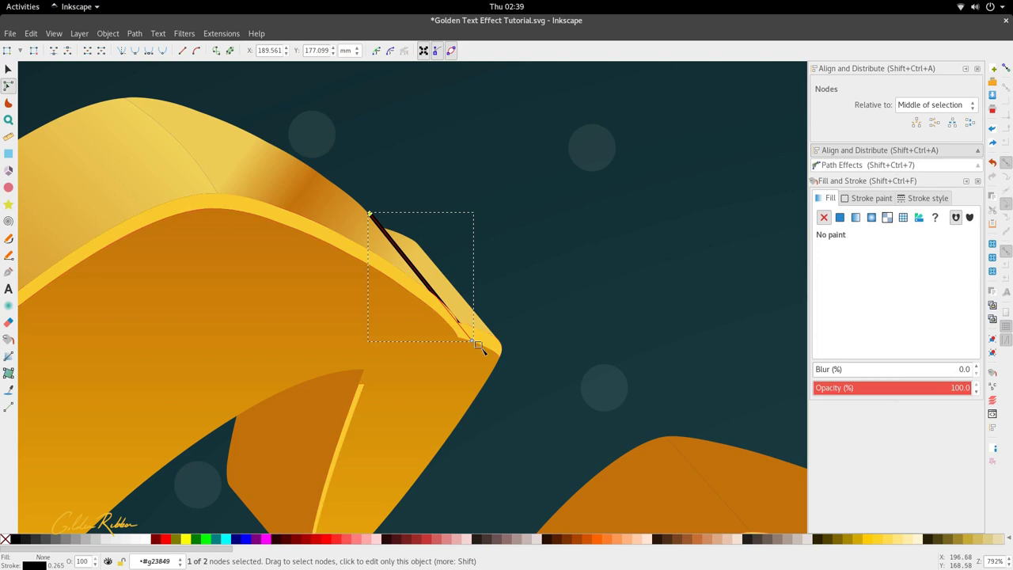
{"action": "left_click_drag", "start_coordinate": [473, 341], "coordinate": [480, 348]}
Step: Split the gradient-filled side face into two paths along the drawn fold line
{"action": "left_click", "coordinate": [472, 313], "text": "shift"}
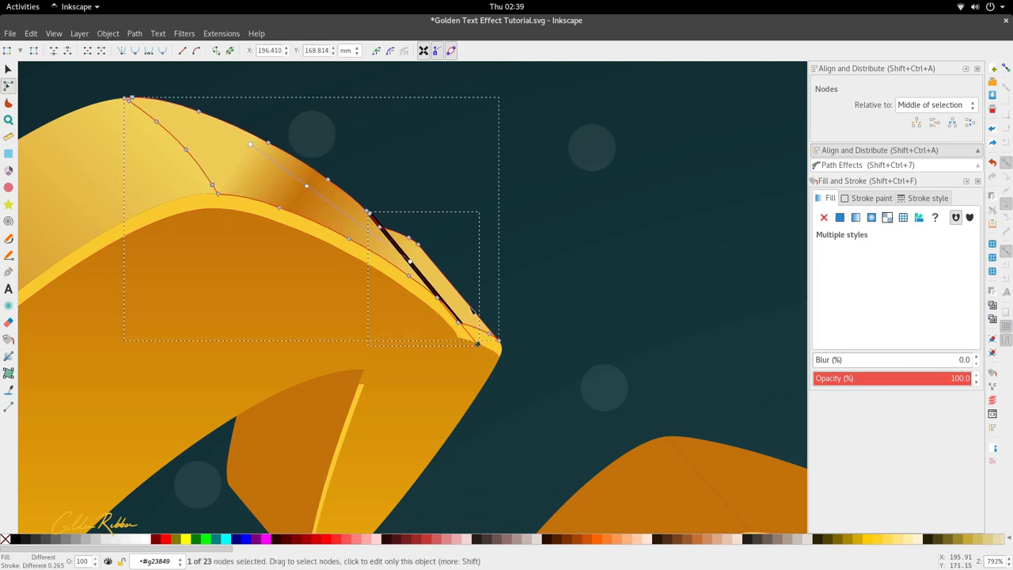
{"action": "key", "text": "s"}
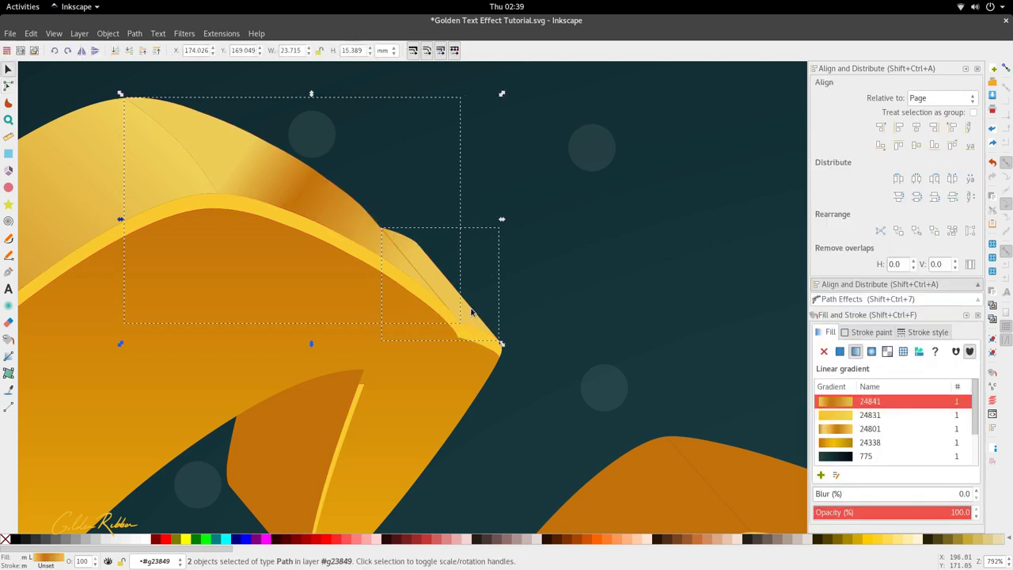
{"action": "left_click", "coordinate": [472, 312]}
{"action": "key", "text": "Escape"}
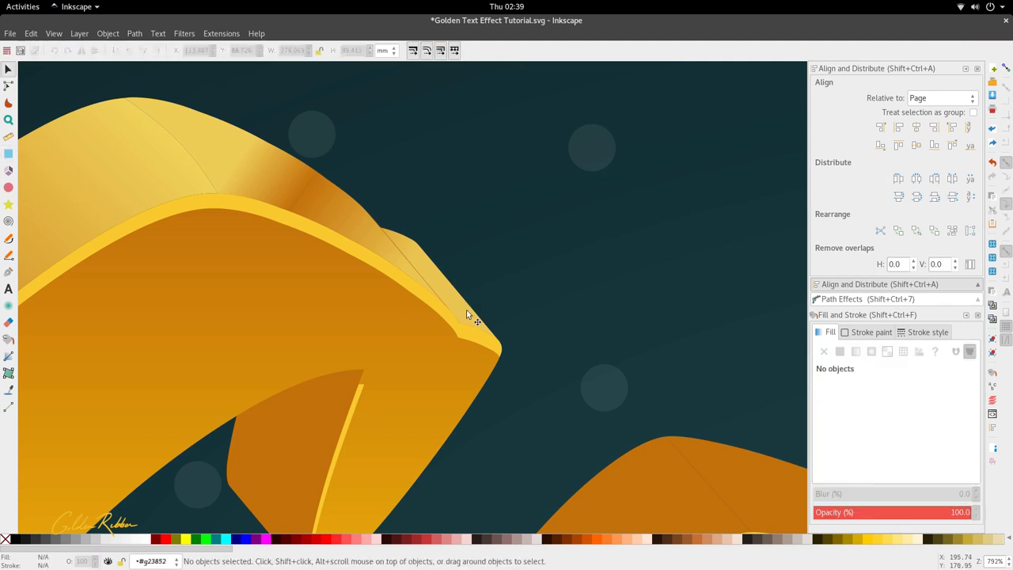
Step: Fill the separated outer tip piece with flat d28e23 sampled from the neighbouring side face
{"action": "double_click", "coordinate": [467, 311]}
{"action": "double_click", "coordinate": [466, 311]}
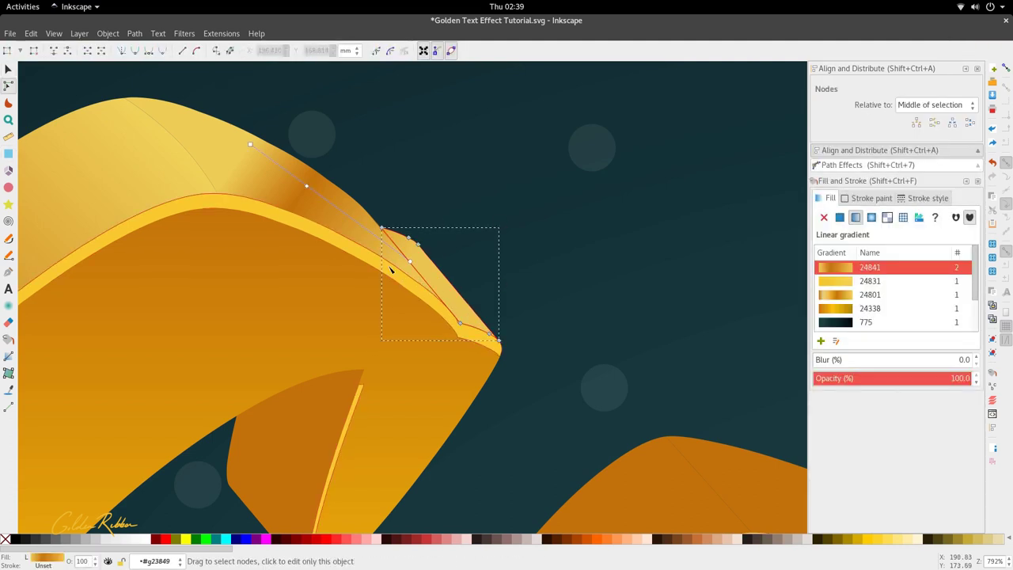
{"action": "key", "text": "s"}
{"action": "key", "text": "d"}
{"action": "left_click", "coordinate": [348, 208]}
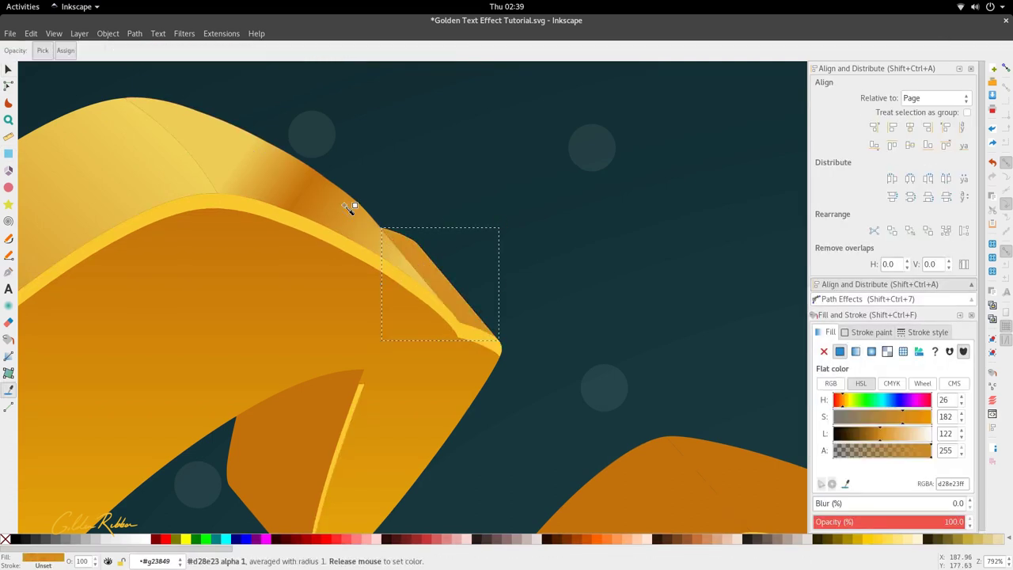
Step: Apply a linear gradient across the G's outer tip piece, running outward from the fold, and colour its end stop f0d159
{"action": "key", "text": "s"}
{"action": "key", "text": "g"}
{"action": "left_click_drag", "start_coordinate": [424, 278], "coordinate": [441, 280]}
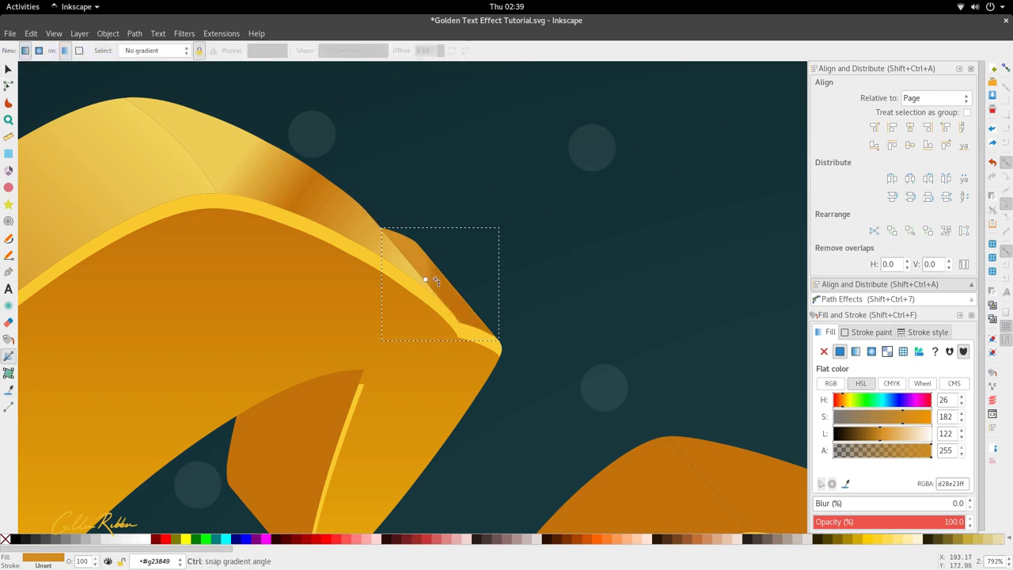
{"action": "key", "text": "d"}
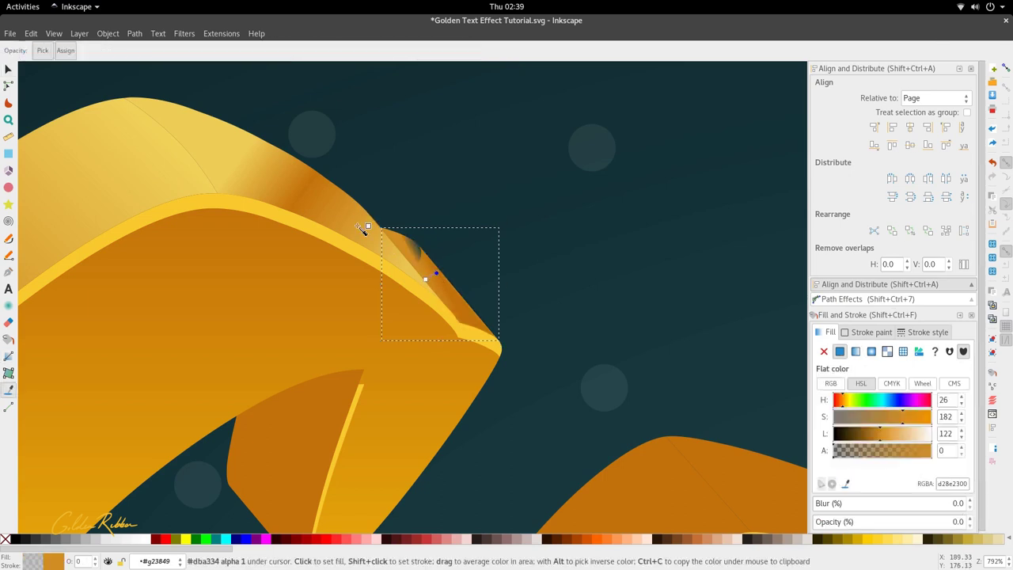
{"action": "left_click", "coordinate": [475, 350]}
{"action": "scroll", "coordinate": [477, 350], "scroll_direction": "down", "scroll_amount": 3}
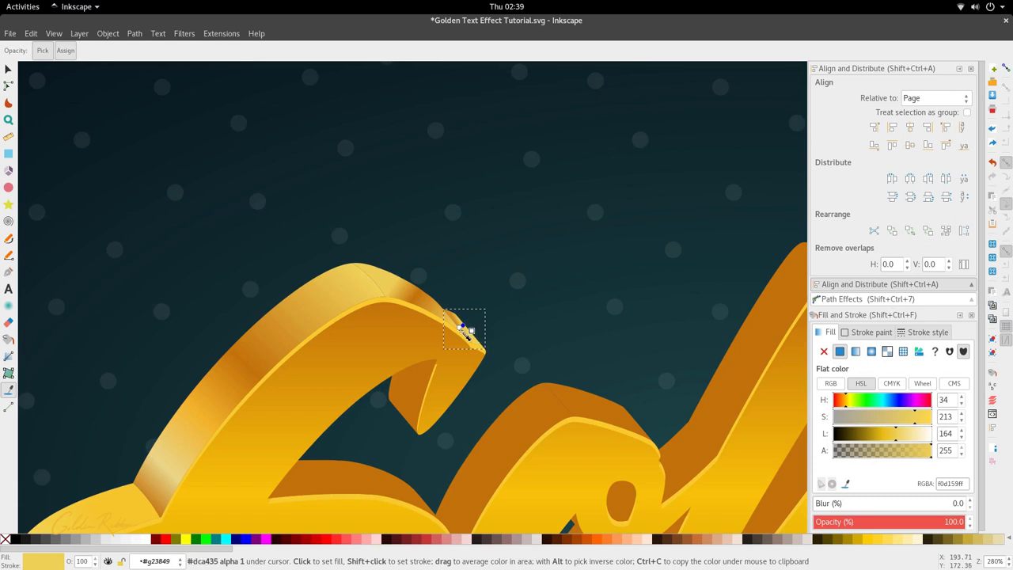
{"action": "scroll", "coordinate": [463, 328], "scroll_direction": "up", "scroll_amount": 3}
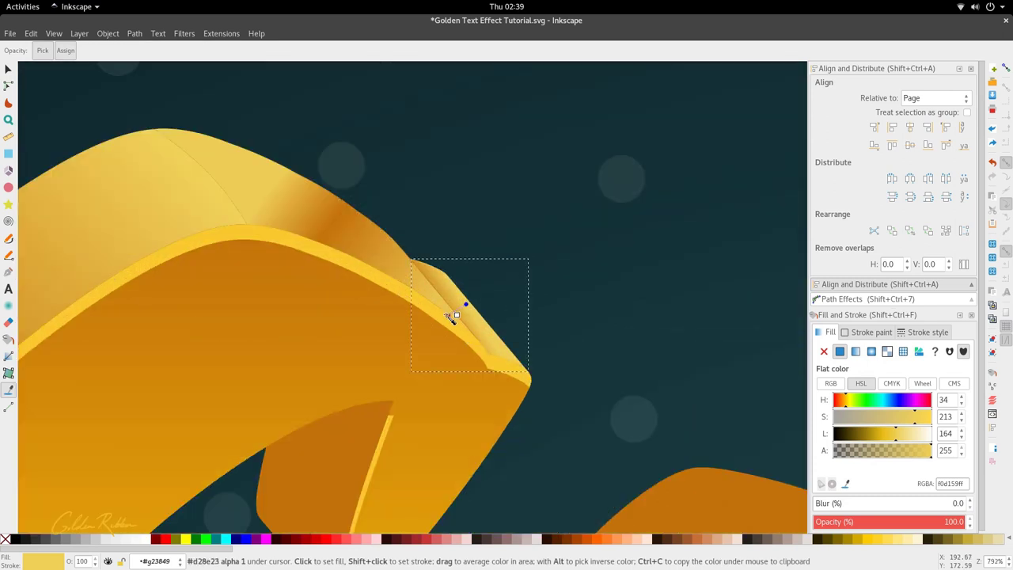
{"action": "key", "text": "s"}
{"action": "scroll", "coordinate": [444, 381], "scroll_direction": "down", "scroll_amount": 6}
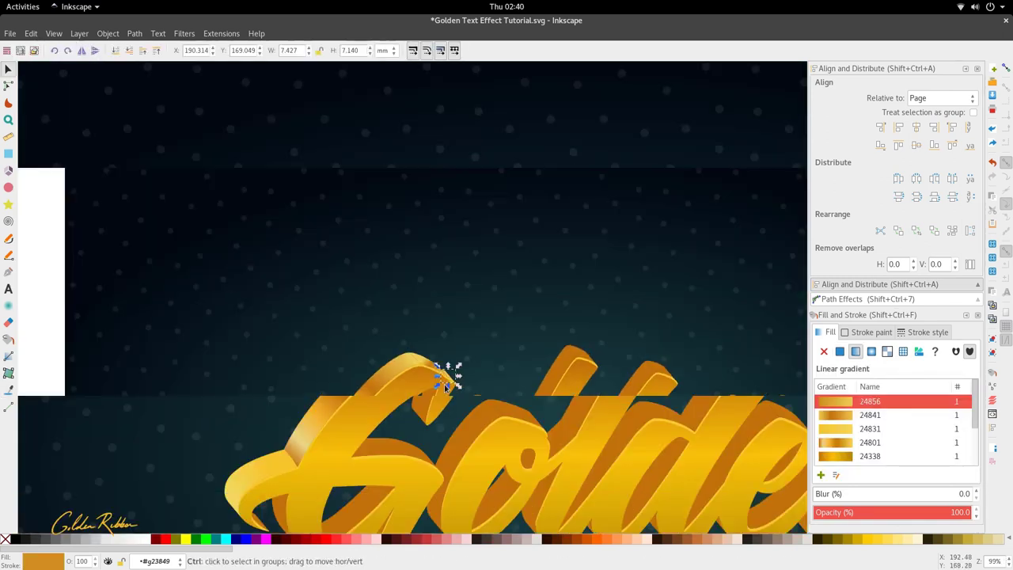
Step: Add a stop to the gradient on the G's left curl side face and extend the end handle to the fold
{"action": "scroll", "coordinate": [349, 321], "scroll_direction": "up", "scroll_amount": 2}
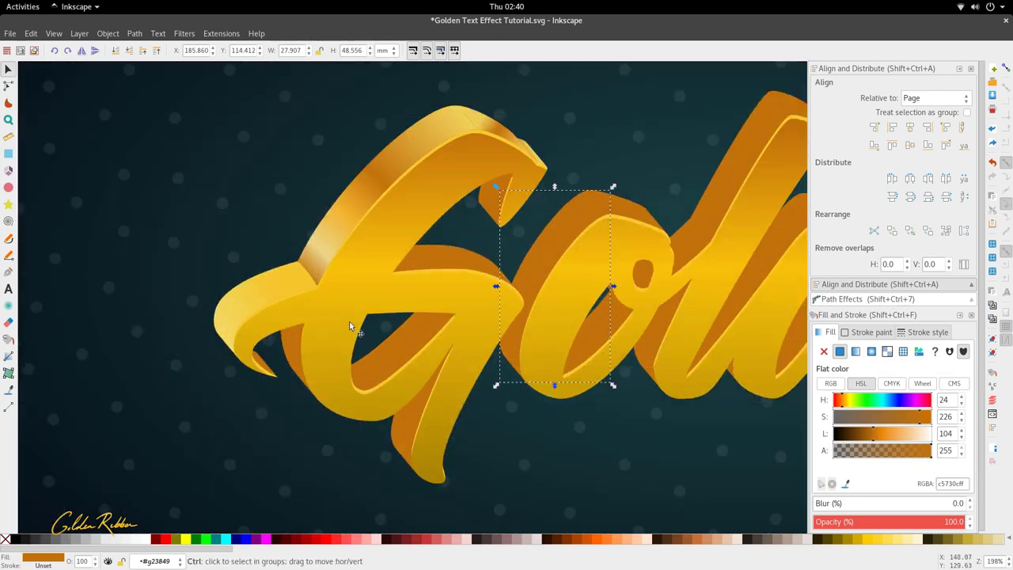
{"action": "left_click", "coordinate": [409, 254]}
{"action": "key", "text": "n"}
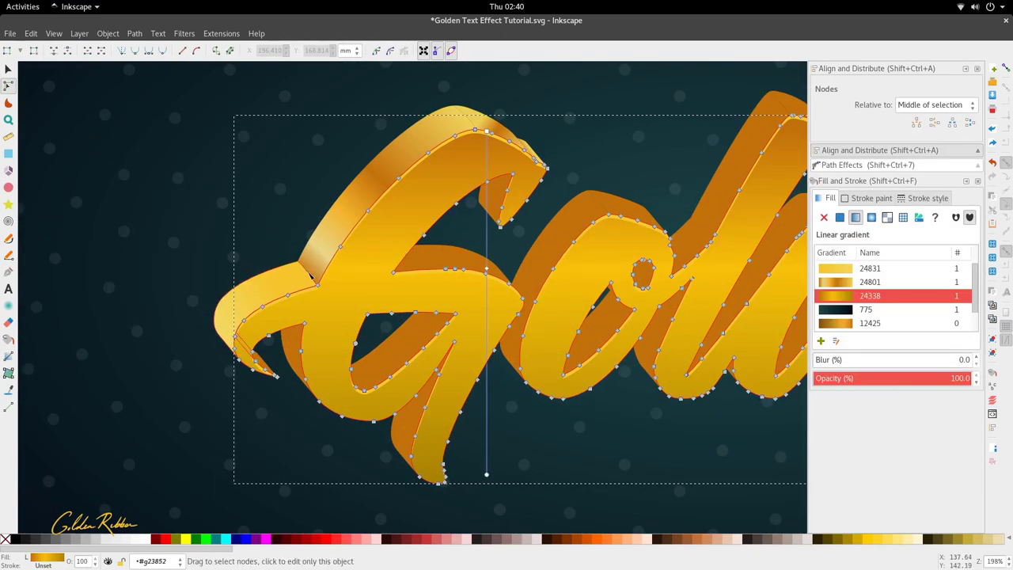
{"action": "left_click", "coordinate": [287, 274]}
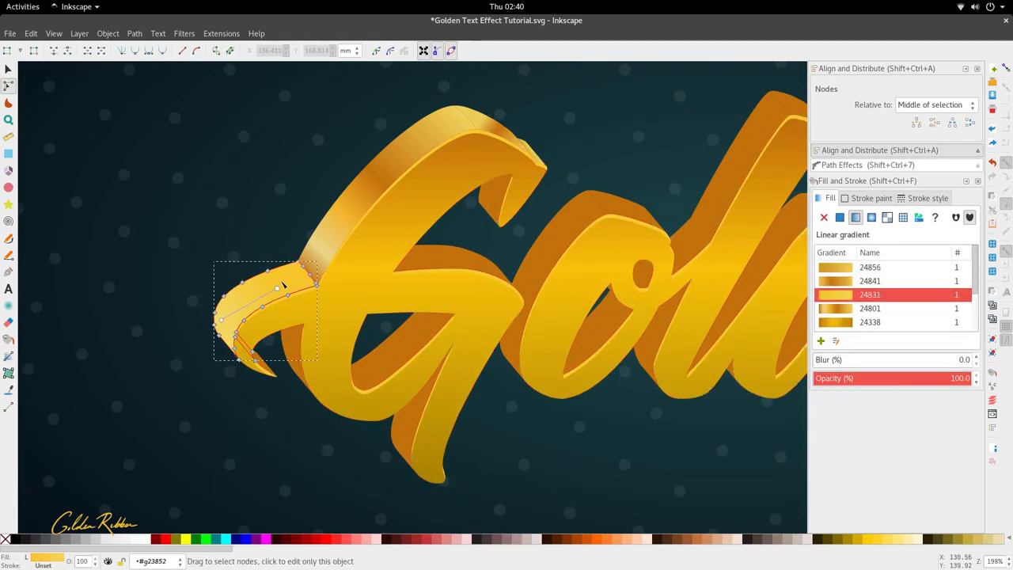
{"action": "key", "text": "g"}
{"action": "double_click", "coordinate": [267, 295]}
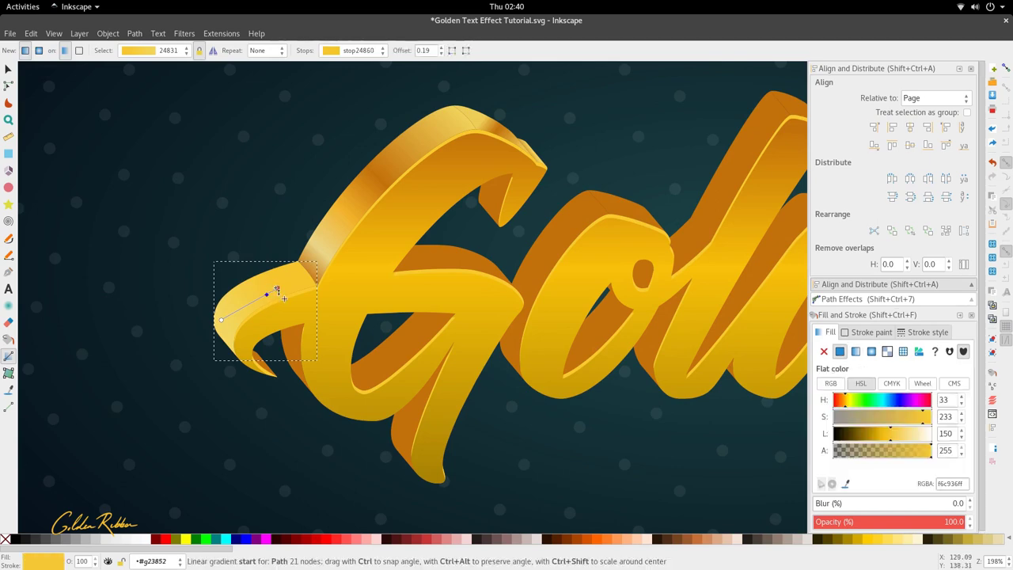
{"action": "left_click", "coordinate": [301, 276]}
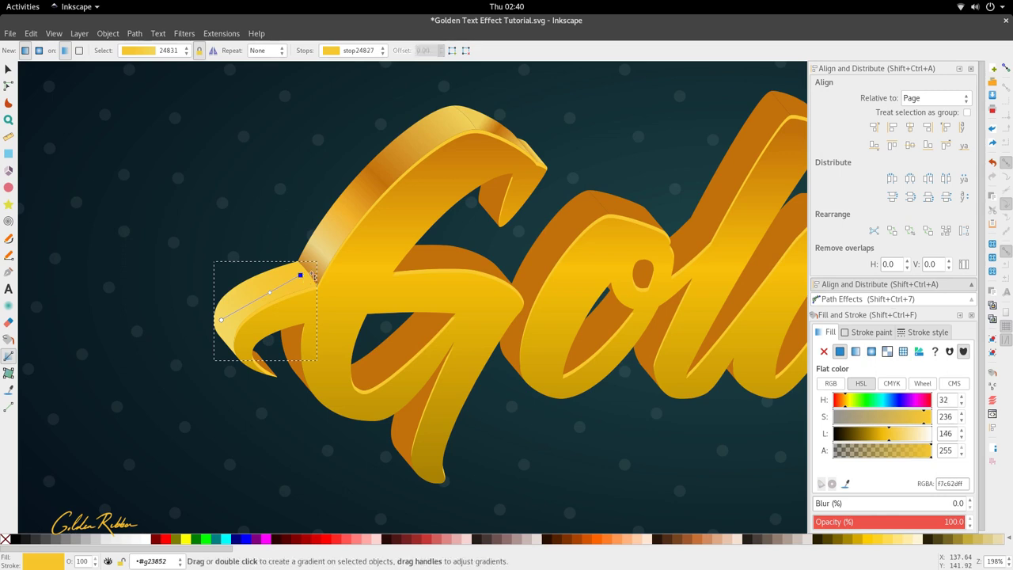
Step: Colour the end stop of the left curl's gradient c5730c, sampled from an unshaded side face
{"action": "key", "text": "d"}
{"action": "left_click", "coordinate": [410, 274]}
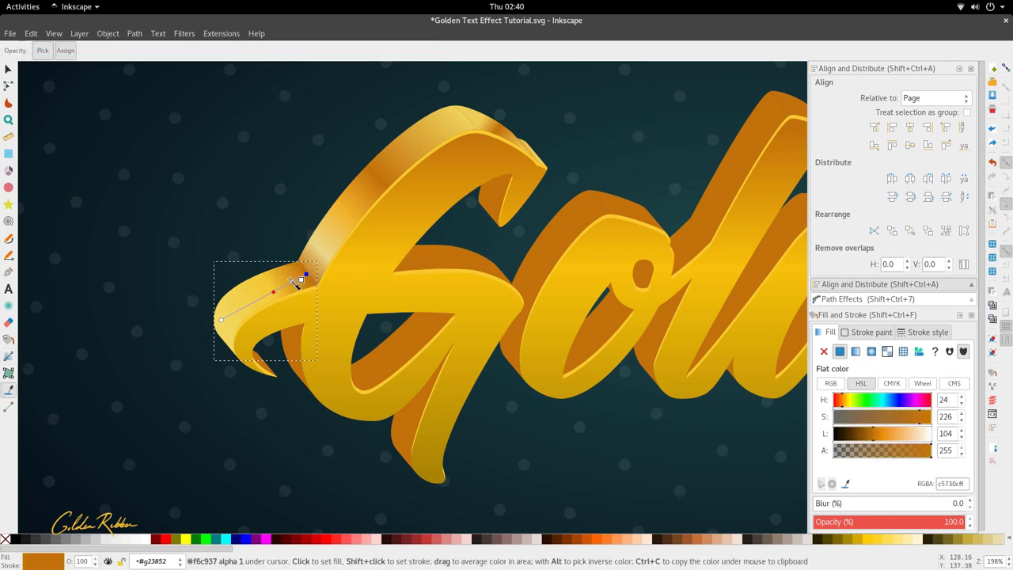
{"action": "key", "text": "s"}
{"action": "scroll", "coordinate": [328, 318], "scroll_direction": "down", "scroll_amount": 3}
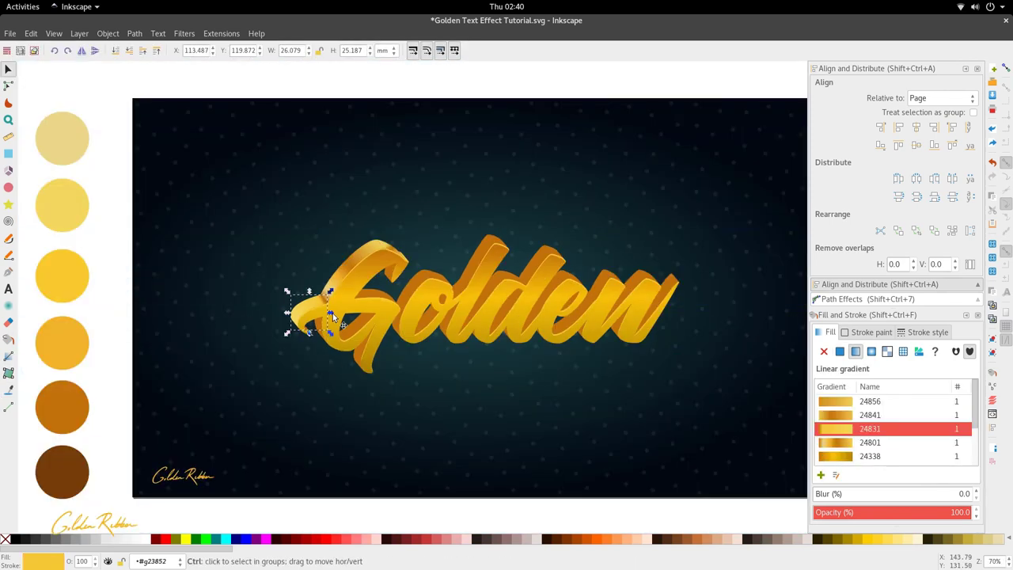
Step: Move the intermediate stop of the left curl's gradient close to the dark end stop at the fold
{"action": "scroll", "coordinate": [324, 313], "scroll_direction": "up", "scroll_amount": 4}
{"action": "key", "text": "Escape"}
{"action": "key", "text": "n"}
{"action": "left_click", "coordinate": [303, 281]}
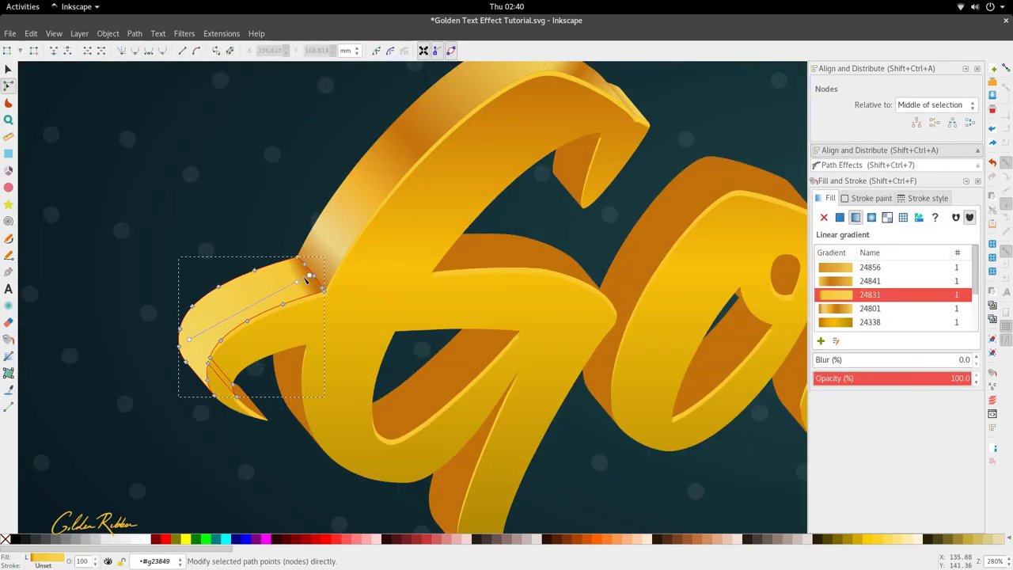
{"action": "scroll", "coordinate": [305, 271], "scroll_direction": "down", "scroll_amount": 2}
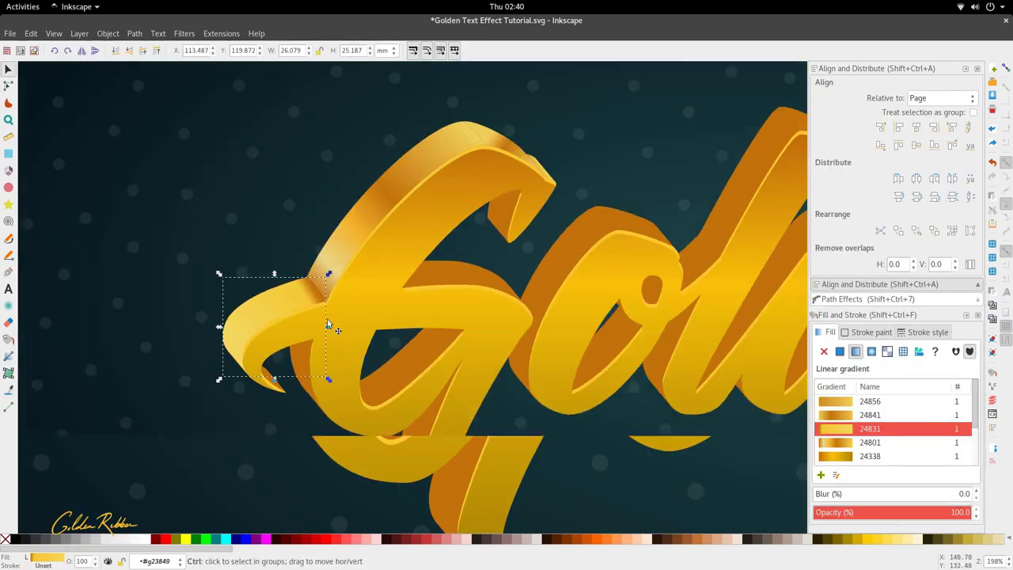
{"action": "left_click", "coordinate": [309, 287]}
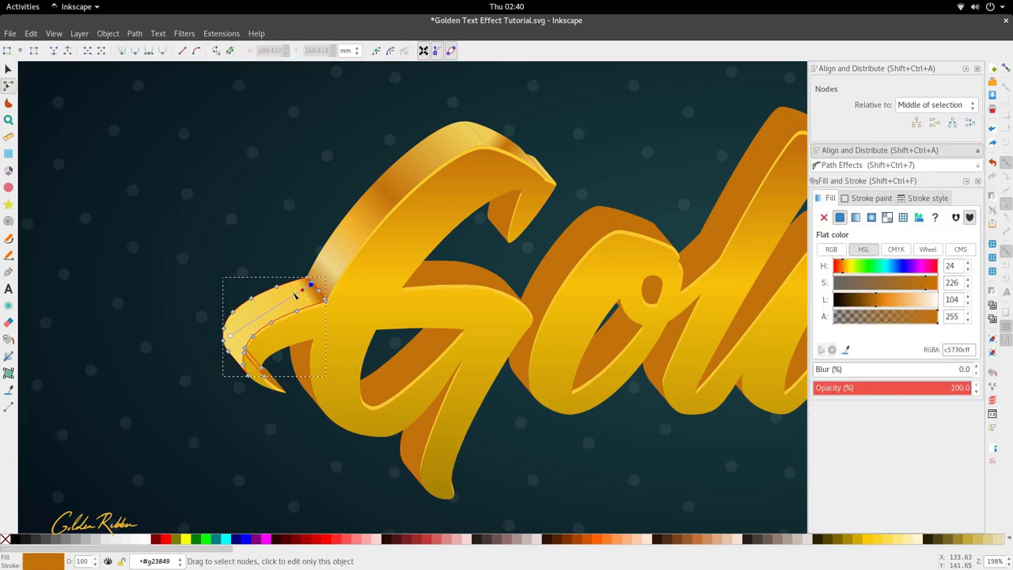
{"action": "key", "text": "s"}
{"action": "left_click", "coordinate": [319, 336]}
{"action": "scroll", "coordinate": [319, 337], "scroll_direction": "down", "scroll_amount": 3}
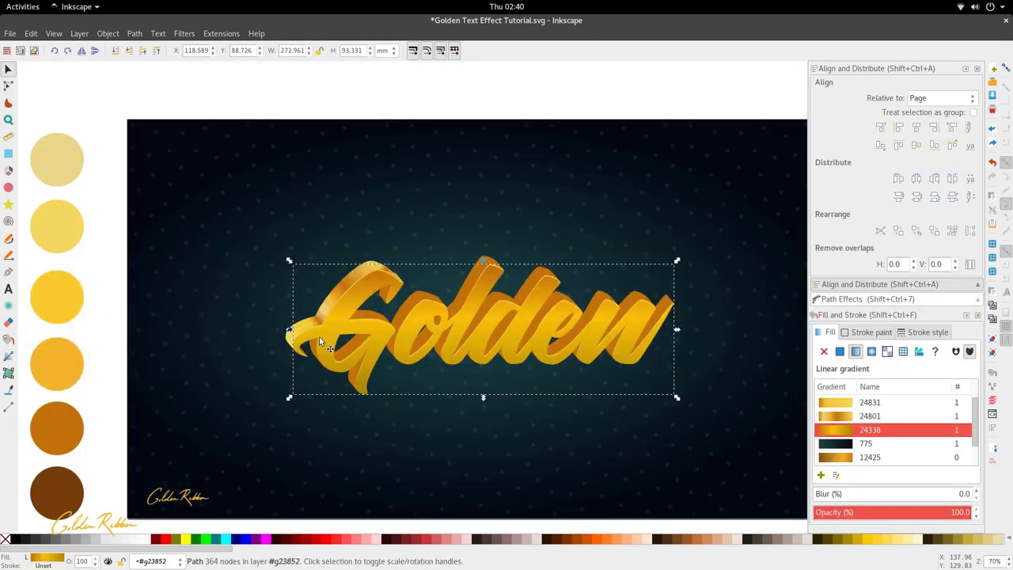
Step: Fill the side face above the G's crossbar with flat f5d14c sampled from the left curl
{"action": "scroll", "coordinate": [319, 336], "scroll_direction": "down", "scroll_amount": 2}
{"action": "left_click", "coordinate": [318, 337]}
{"action": "scroll", "coordinate": [305, 284], "scroll_direction": "up", "scroll_amount": 2}
{"action": "double_click", "coordinate": [417, 259]}
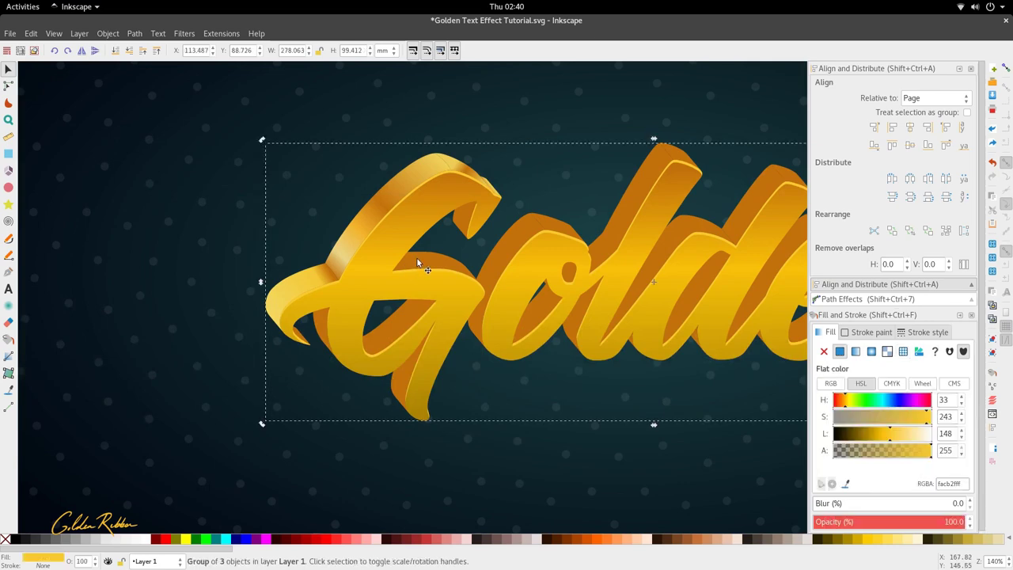
{"action": "left_click", "coordinate": [417, 258], "text": "ctrl"}
{"action": "key", "text": "d"}
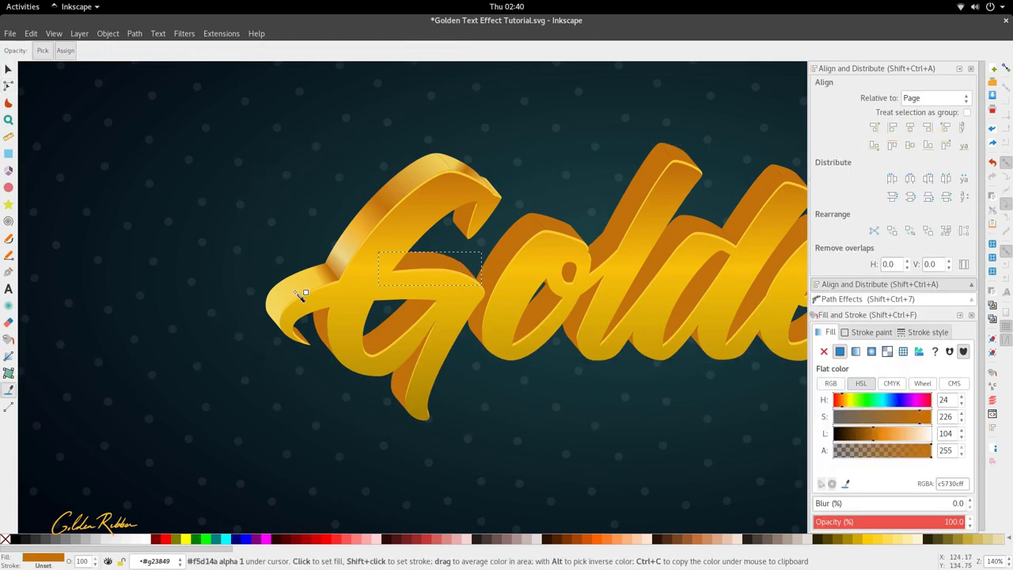
{"action": "left_click", "coordinate": [370, 290]}
Step: Apply a horizontal linear gradient to the crossbar's side face and set its end stop to facb2f from the palette circles
{"action": "key", "text": "g"}
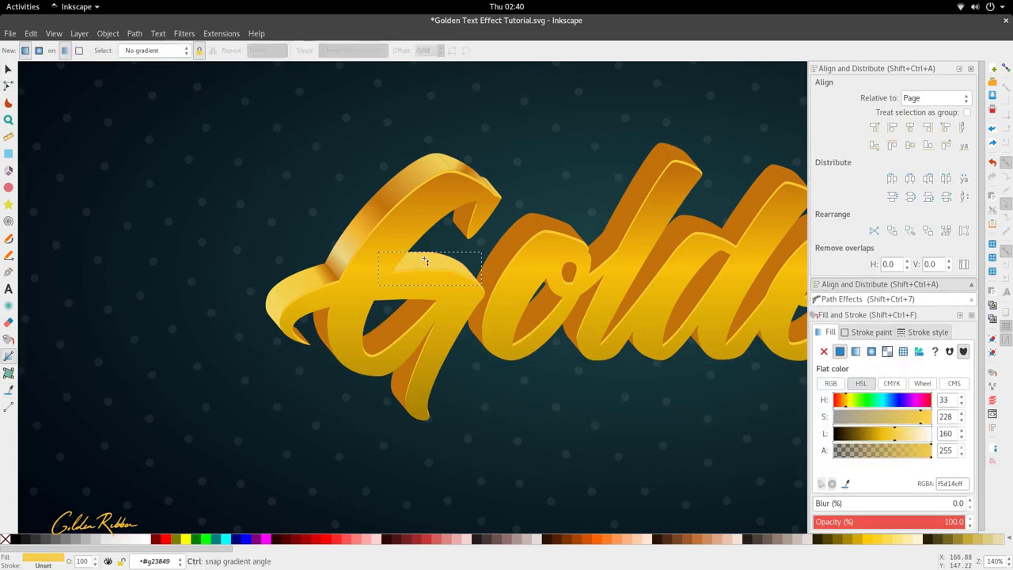
{"action": "left_click_drag", "start_coordinate": [413, 258], "coordinate": [471, 263]}
{"action": "scroll", "coordinate": [455, 297], "scroll_direction": "down", "scroll_amount": 2}
{"action": "key", "text": "d"}
{"action": "left_click", "coordinate": [144, 263]}
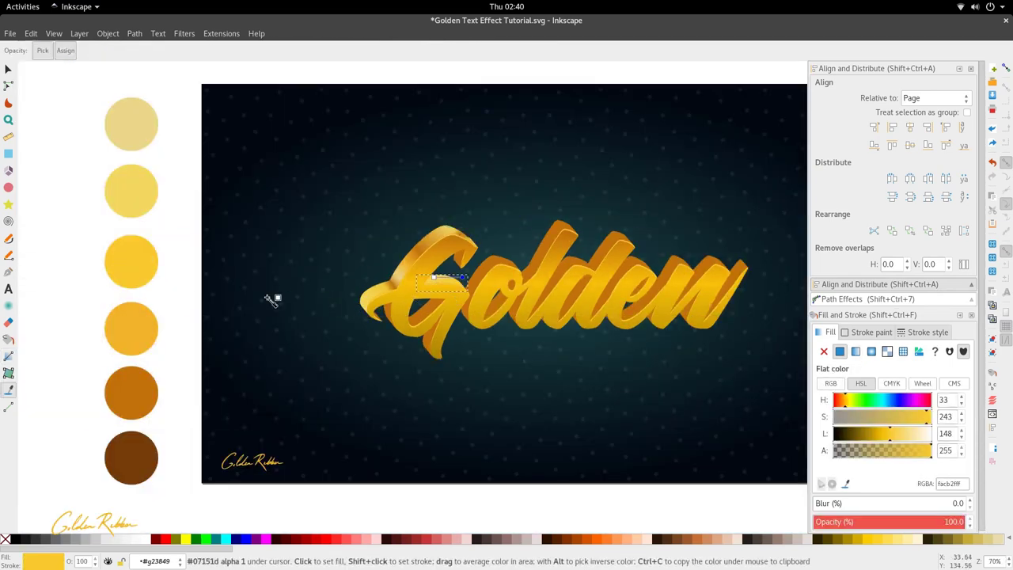
Step: Nudge the crossbar's side face slightly down against the front lettering
{"action": "scroll", "coordinate": [443, 289], "scroll_direction": "up", "scroll_amount": 4}
{"action": "key", "text": "s"}
{"action": "scroll", "coordinate": [447, 249], "scroll_direction": "up", "scroll_amount": 2}
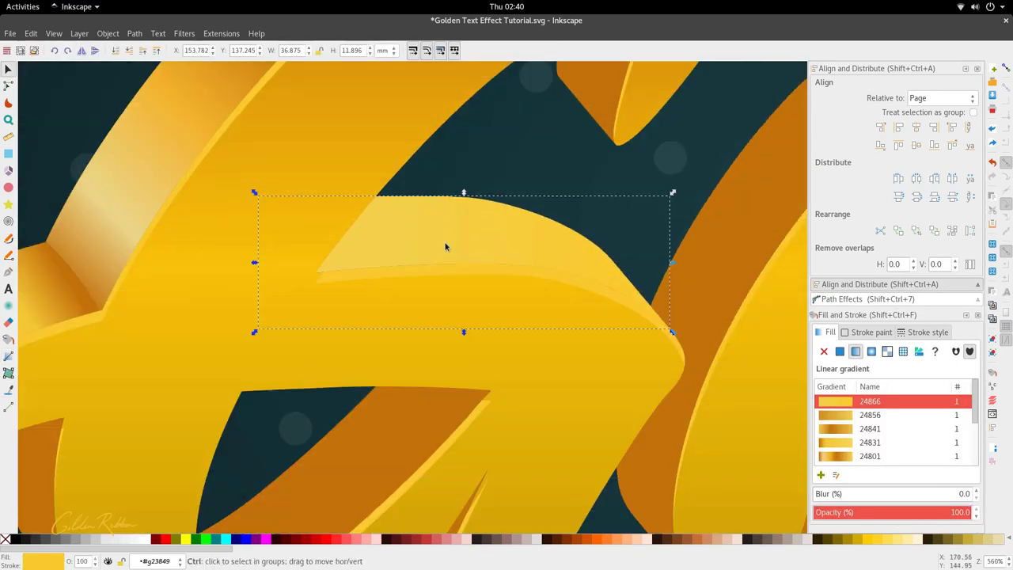
{"action": "left_click_drag", "start_coordinate": [444, 242], "coordinate": [446, 245]}
{"action": "scroll", "coordinate": [446, 246], "scroll_direction": "down", "scroll_amount": 3}
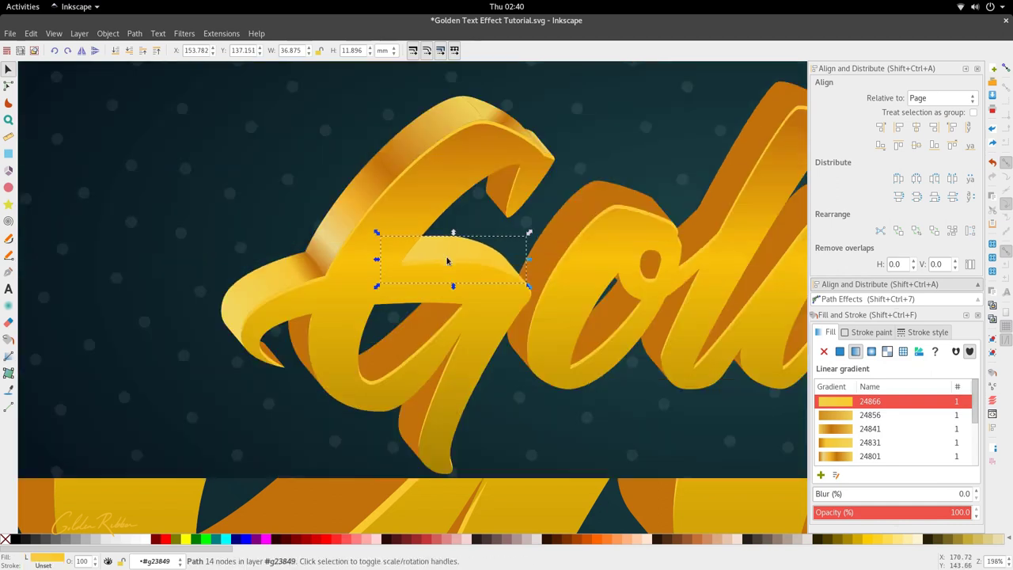
{"action": "scroll", "coordinate": [447, 261], "scroll_direction": "down", "scroll_amount": 1}
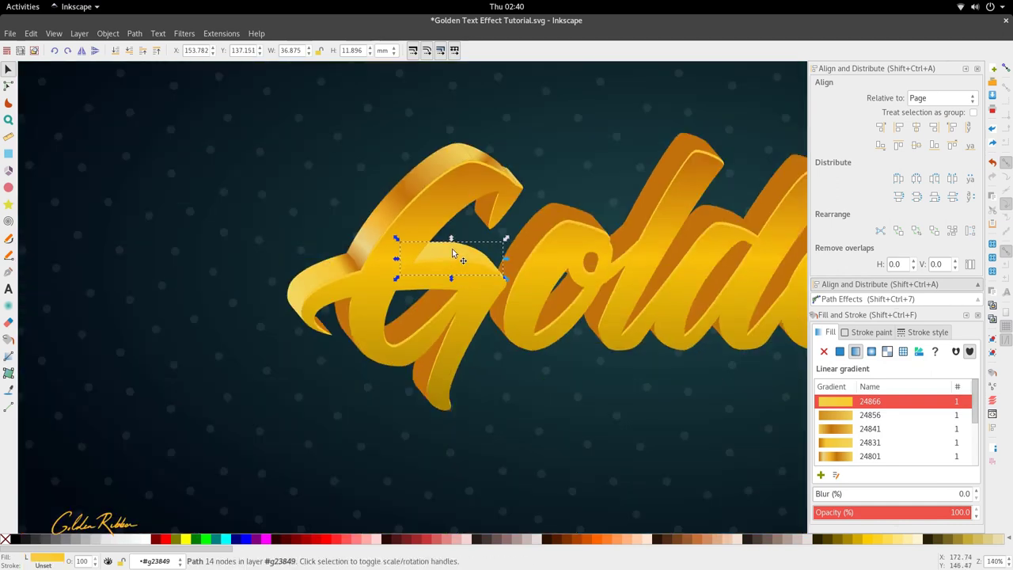
{"action": "scroll", "coordinate": [452, 250], "scroll_direction": "up", "scroll_amount": 1}
Step: Recolour the end stop of the crossbar face's gradient with pale gold sampled from the G's upper side face
{"action": "double_click", "coordinate": [449, 266]}
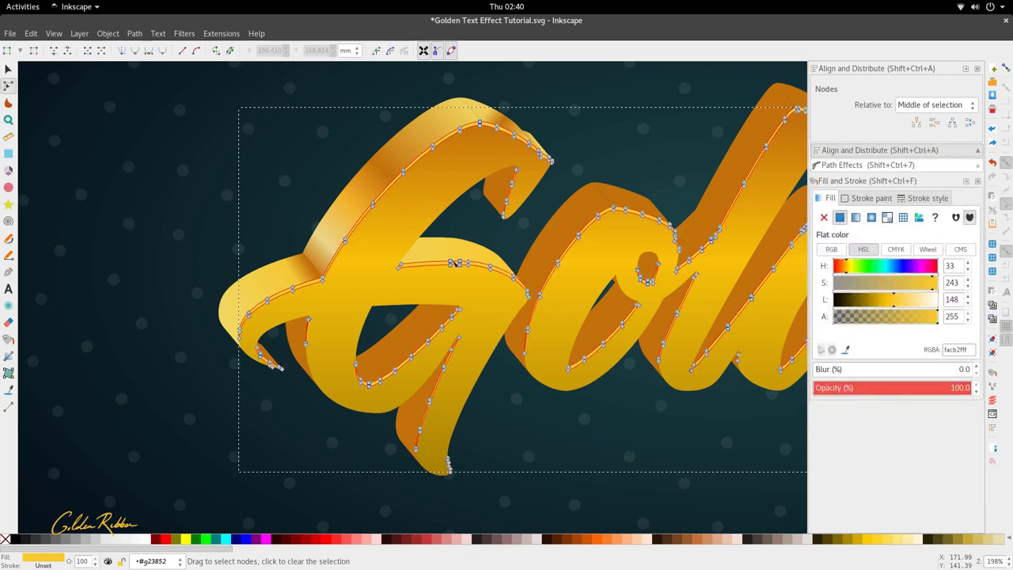
{"action": "key", "text": "s"}
{"action": "double_click", "coordinate": [461, 244]}
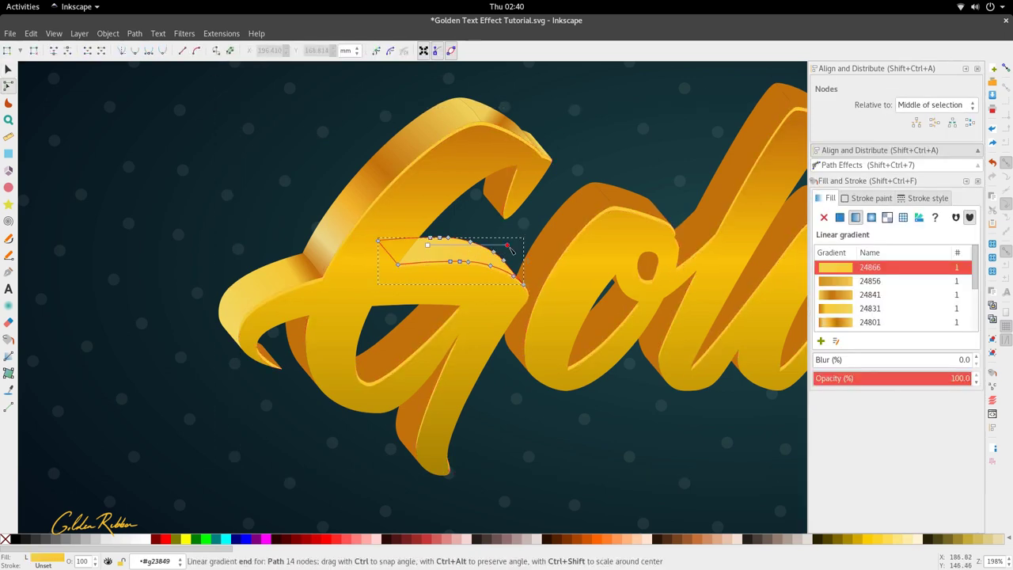
{"action": "key", "text": "d"}
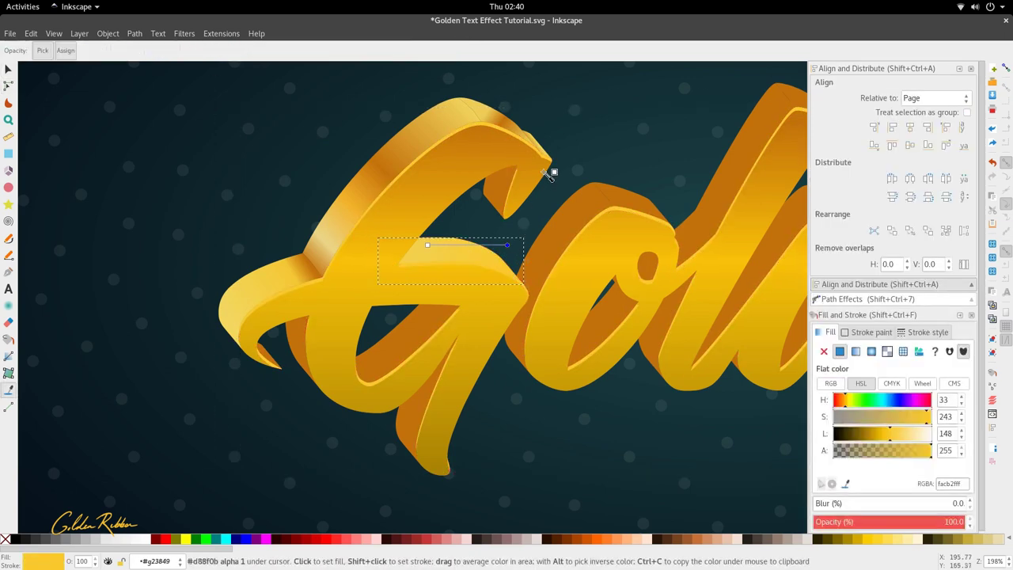
{"action": "left_click", "coordinate": [336, 243]}
{"action": "left_click", "coordinate": [332, 242]}
{"action": "scroll", "coordinate": [357, 270], "scroll_direction": "down", "scroll_amount": 1}
{"action": "key", "text": "s"}
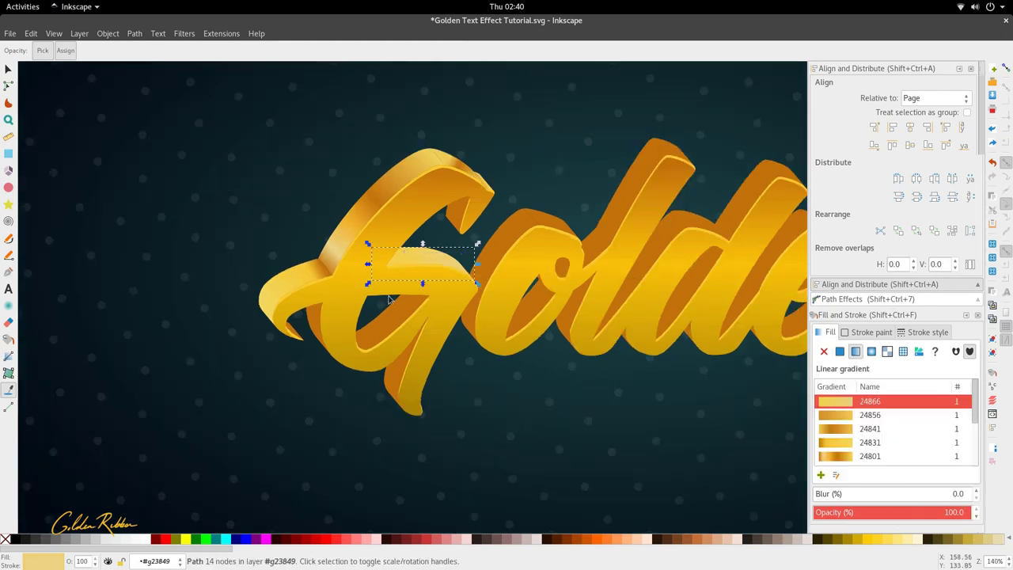
{"action": "key", "text": "s"}
{"action": "left_click", "coordinate": [446, 329]}
{"action": "key", "text": "n"}
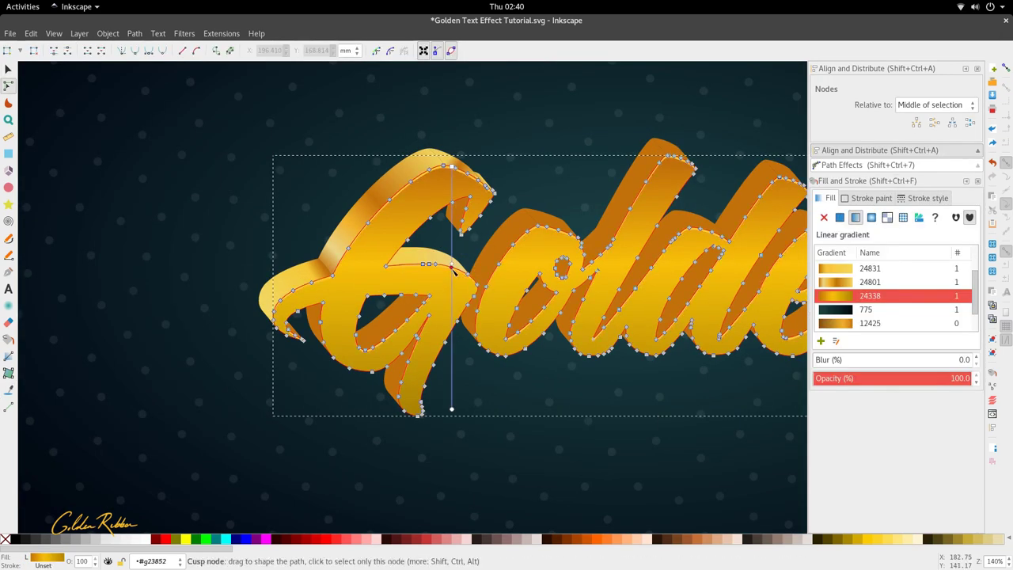
{"action": "left_click", "coordinate": [467, 329]}
{"action": "scroll", "coordinate": [467, 329], "scroll_direction": "down", "scroll_amount": 4}
{"action": "key", "text": "s"}
{"action": "left_click", "coordinate": [485, 345]}
{"action": "scroll", "coordinate": [485, 343], "scroll_direction": "up", "scroll_amount": 3}
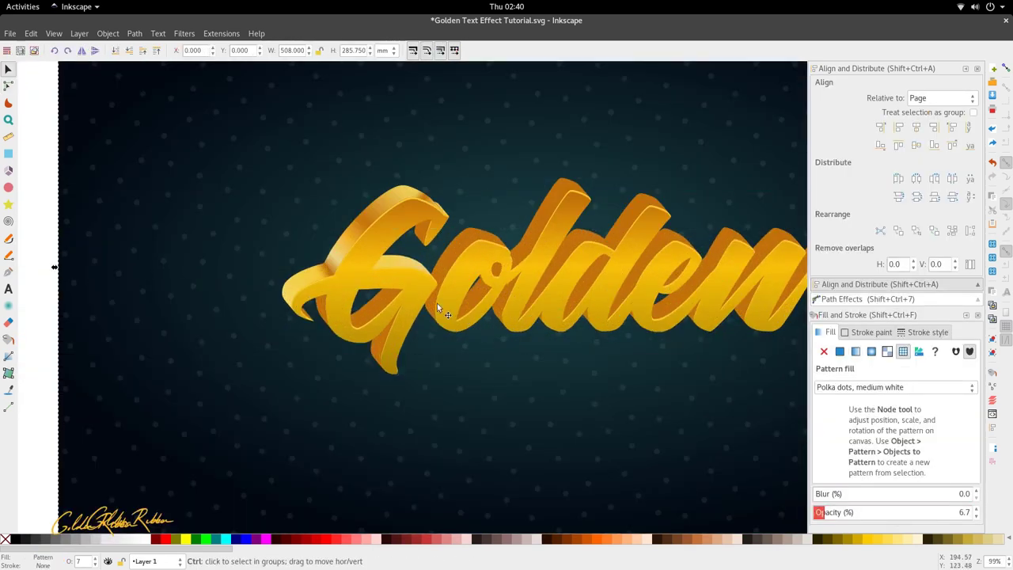
Step: Set the middle stop of the front lettering's gradient to lightness 126, giving the colour f7c006
{"action": "left_click", "coordinate": [415, 297]}
{"action": "key", "text": "Escape"}
{"action": "left_click", "coordinate": [415, 296]}
{"action": "key", "text": "n"}
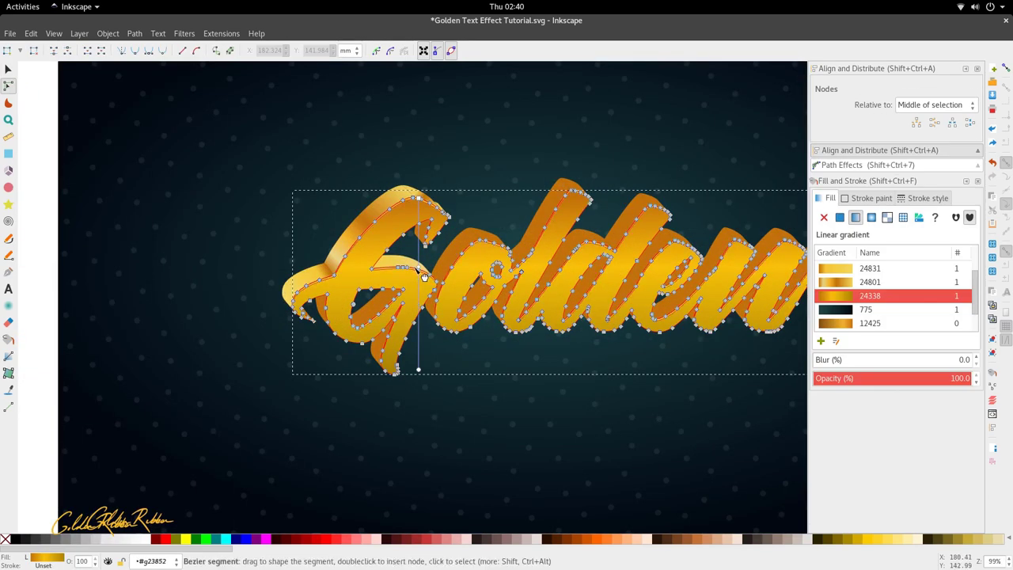
{"action": "left_click", "coordinate": [418, 266]}
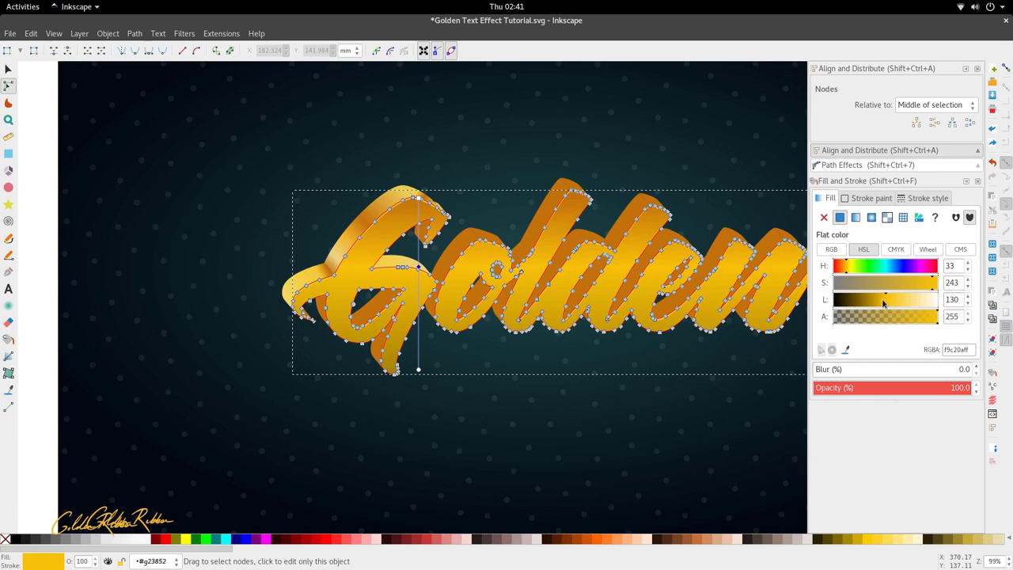
{"action": "left_click_drag", "start_coordinate": [887, 299], "coordinate": [886, 303]}
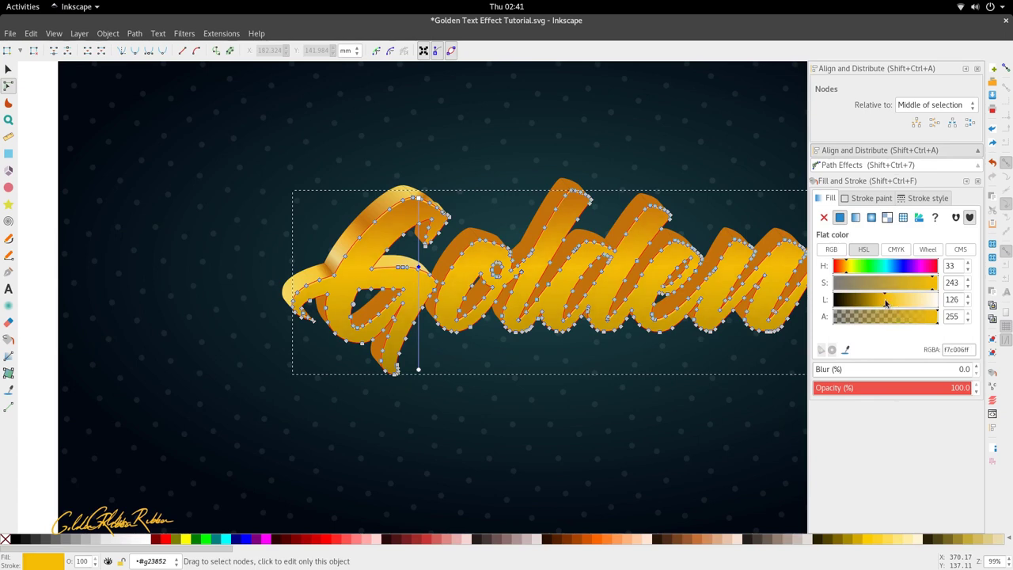
Step: Move the upper handle of the front lettering's gradient slightly down and deselect the lettering
{"action": "left_click", "coordinate": [418, 211]}
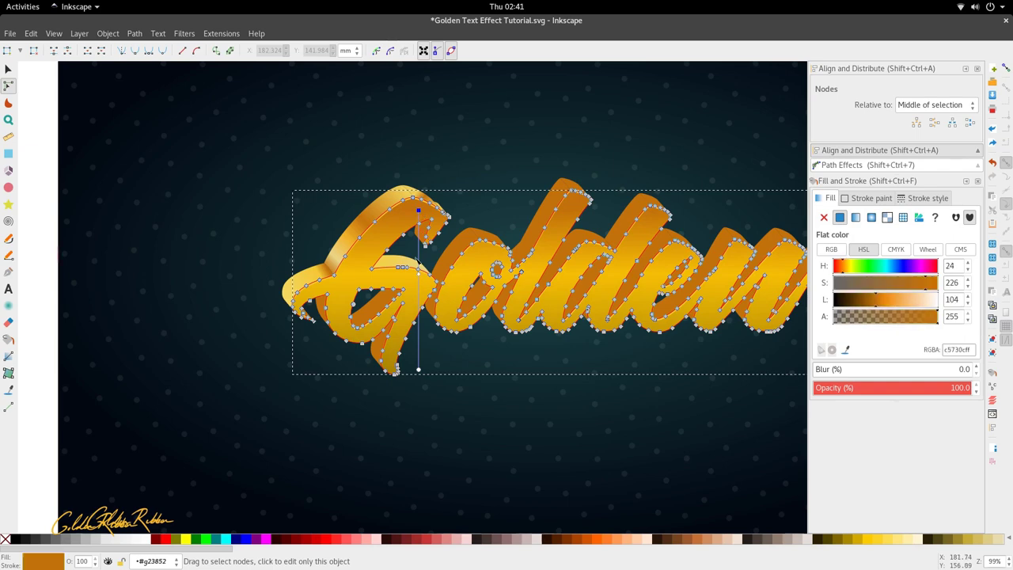
{"action": "left_click", "coordinate": [419, 368]}
{"action": "key", "text": "s"}
{"action": "left_click", "coordinate": [424, 361]}
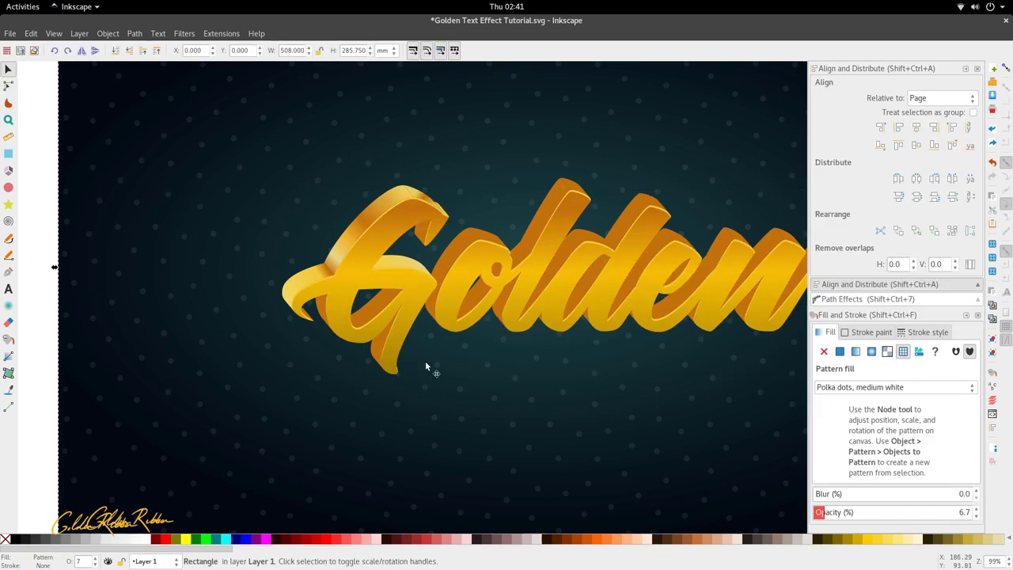
{"action": "scroll", "coordinate": [423, 308], "scroll_direction": "up", "scroll_amount": 1}
{"action": "scroll", "coordinate": [423, 309], "scroll_direction": "up", "scroll_amount": 2}
{"action": "scroll", "coordinate": [422, 309], "scroll_direction": "down", "scroll_amount": 2}
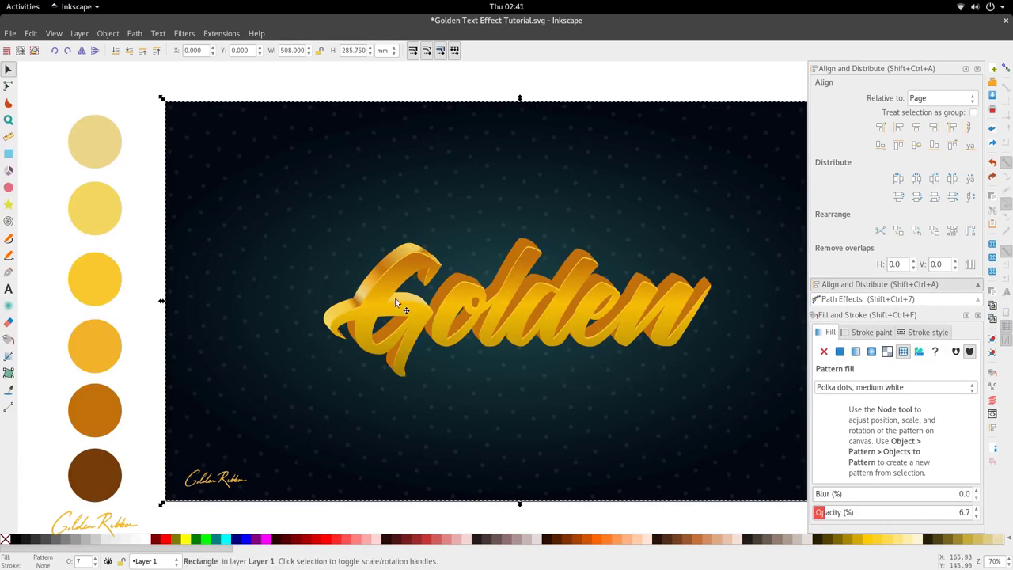
Step: Apply a linear gradient to the inner side face of the G's lower bowl, running from its middle toward the lower end
{"action": "scroll", "coordinate": [431, 304], "scroll_direction": "up", "scroll_amount": 3}
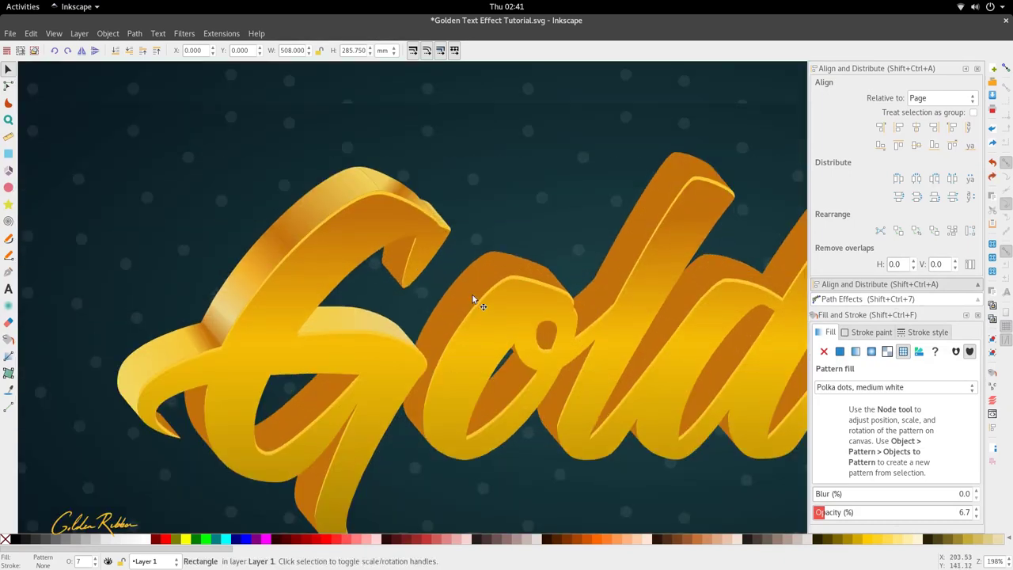
{"action": "double_click", "coordinate": [209, 398]}
{"action": "double_click", "coordinate": [210, 398]}
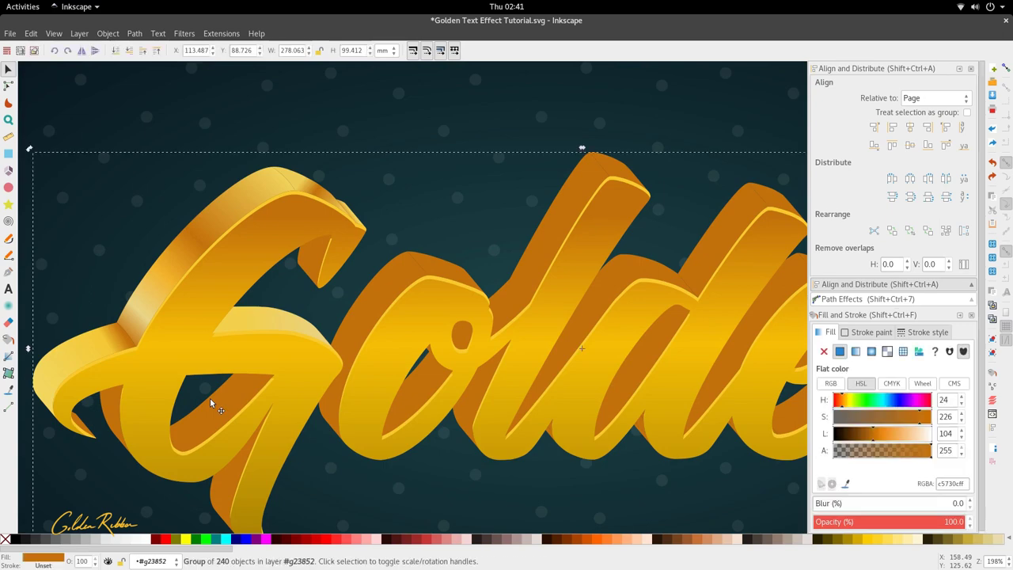
{"action": "left_click", "coordinate": [210, 398]}
{"action": "double_click", "coordinate": [212, 401]}
{"action": "key", "text": "g"}
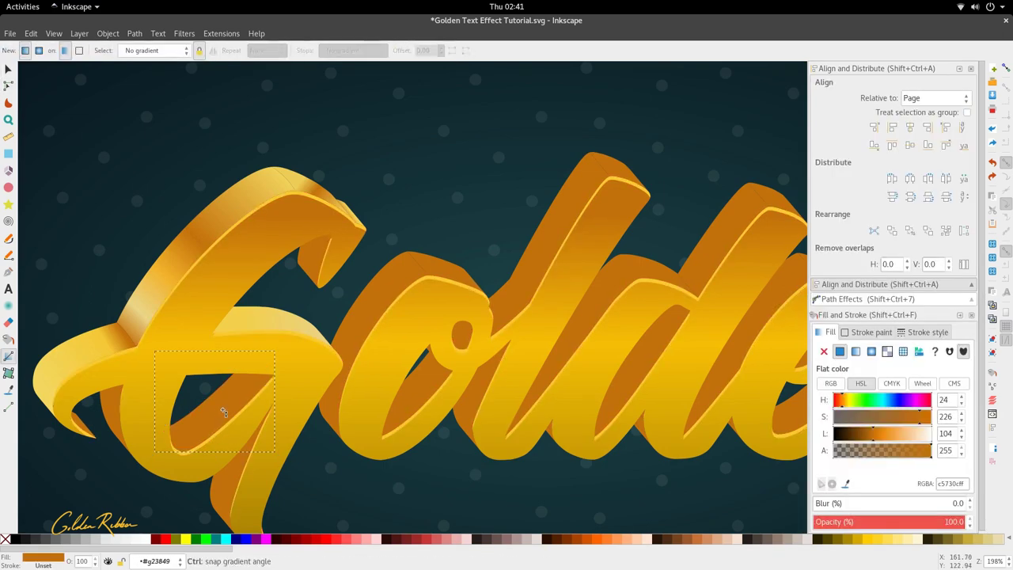
{"action": "left_click_drag", "start_coordinate": [223, 410], "coordinate": [195, 434]}
{"action": "left_click", "coordinate": [196, 434]}
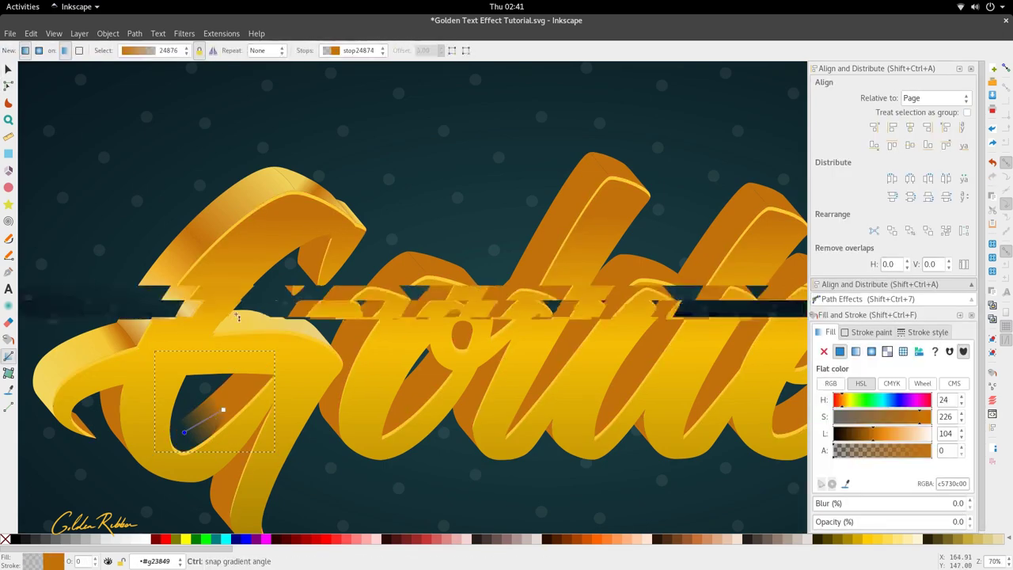
Step: Recolour the gradient's end stop with the dark brown swatch 773d0b and extend its start handle toward the bowl face's upper end
{"action": "scroll", "coordinate": [219, 406], "scroll_direction": "down", "scroll_amount": 3}
{"action": "scroll", "coordinate": [253, 321], "scroll_direction": "left", "scroll_amount": 2}
{"action": "key", "text": "d"}
{"action": "left_click", "coordinate": [203, 482]}
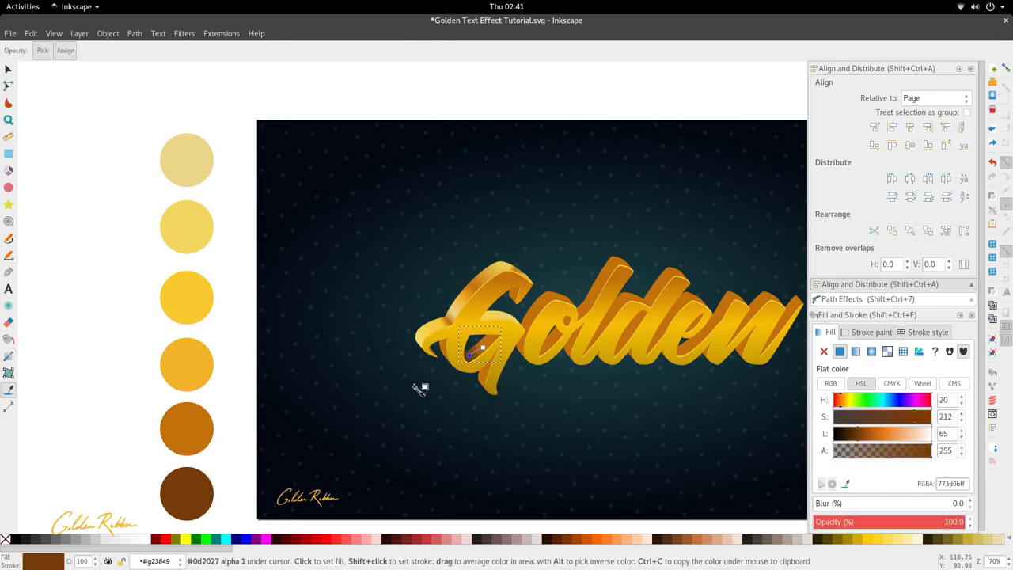
{"action": "scroll", "coordinate": [485, 348], "scroll_direction": "up", "scroll_amount": 3}
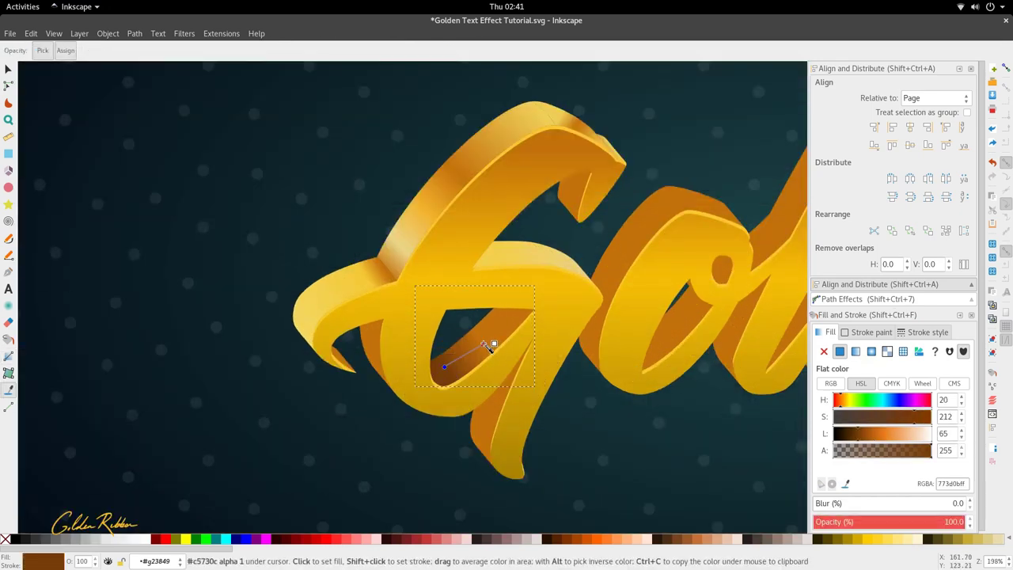
{"action": "left_click_drag", "start_coordinate": [484, 343], "coordinate": [497, 322]}
{"action": "key", "text": "g"}
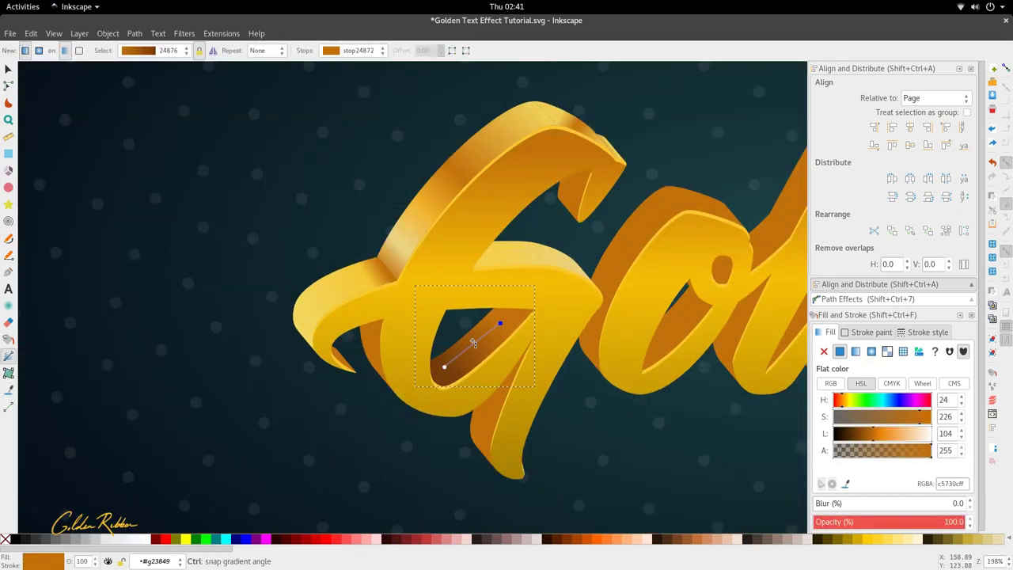
Step: Add a stop at the middle of the bowl face's gradient and recolour the start stop with dark brown 773d0b
{"action": "key", "text": "ctrl+shift+z"}
{"action": "left_click", "coordinate": [474, 345]}
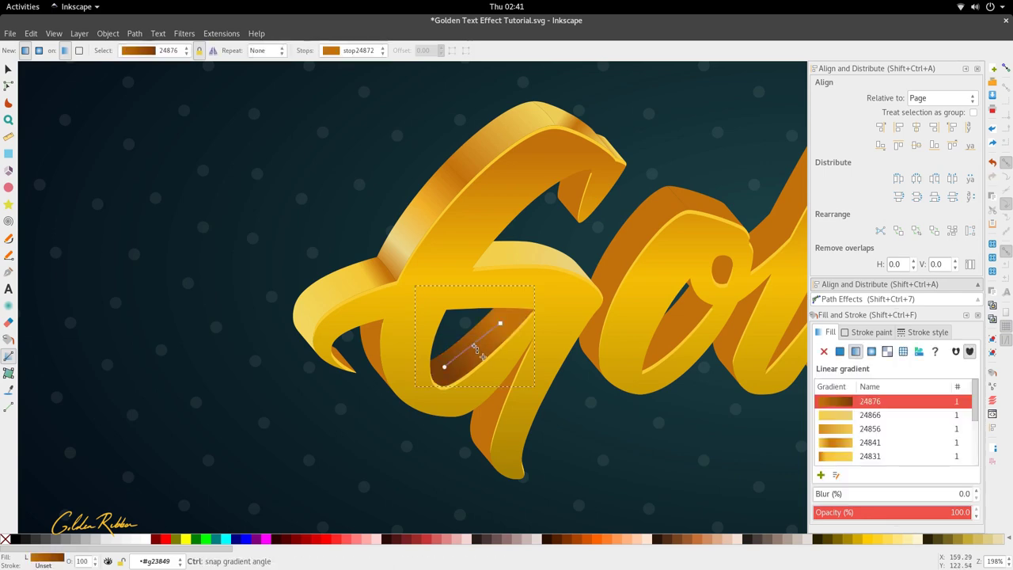
{"action": "key", "text": "ctrl+shift+z"}
{"action": "left_click", "coordinate": [474, 346]}
{"action": "double_click", "coordinate": [472, 345]}
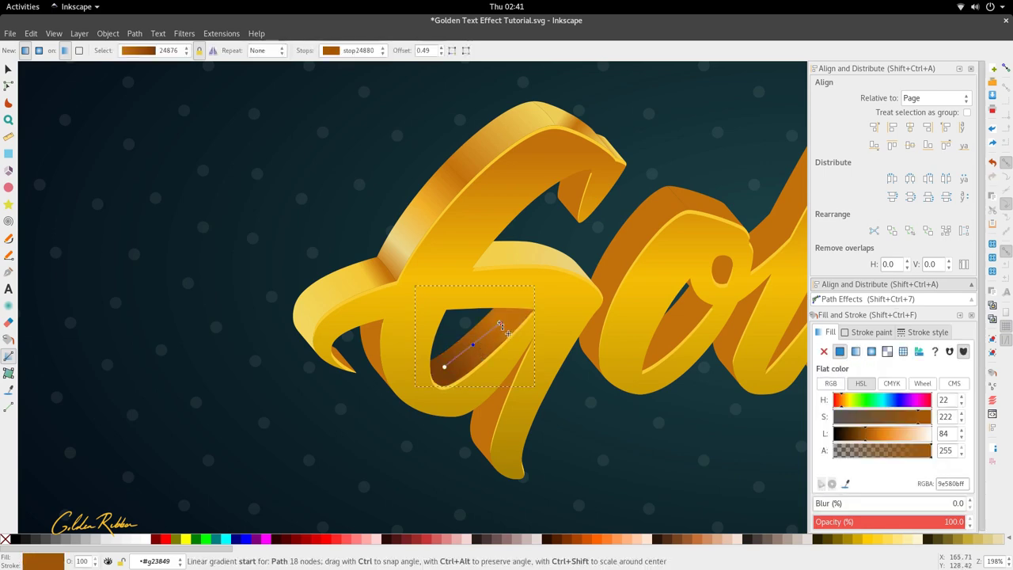
{"action": "left_click", "coordinate": [499, 323]}
{"action": "key", "text": "d"}
{"action": "scroll", "coordinate": [488, 354], "scroll_direction": "down", "scroll_amount": 2}
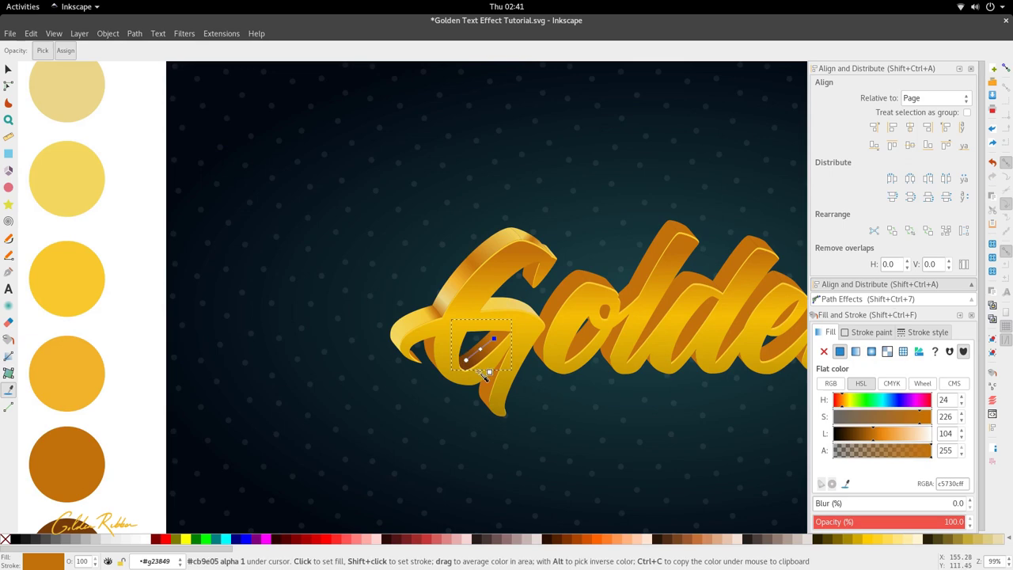
{"action": "scroll", "coordinate": [127, 478], "scroll_direction": "down", "scroll_amount": 1}
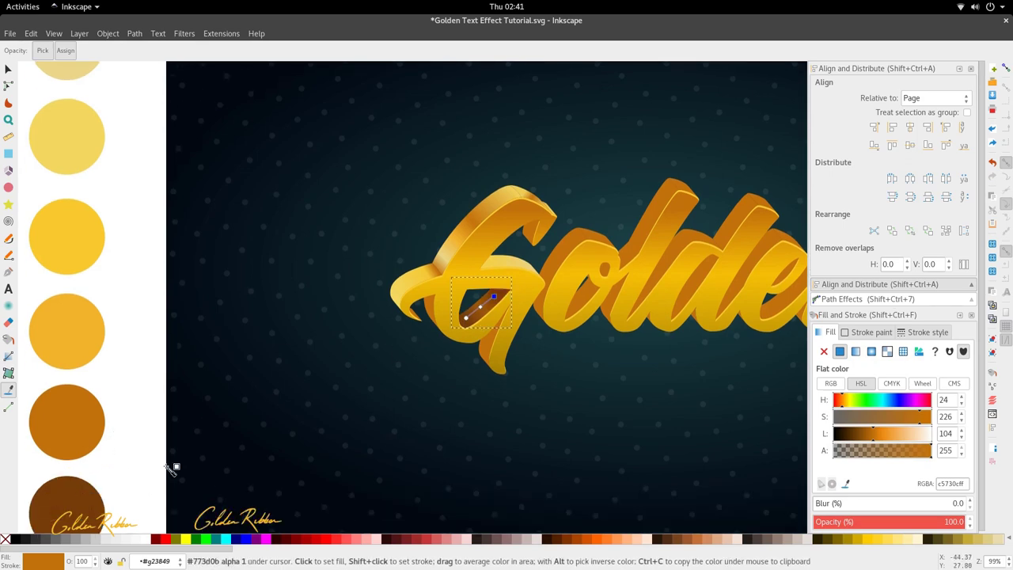
{"action": "key", "text": "ctrl+z"}
{"action": "scroll", "coordinate": [480, 297], "scroll_direction": "up", "scroll_amount": 3}
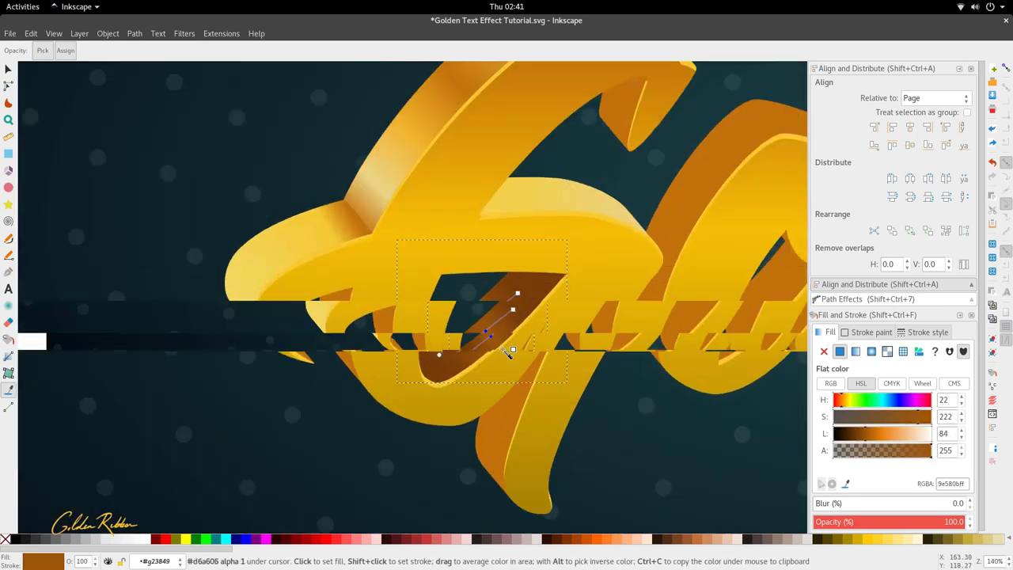
Step: Recolour the middle stop with the light orange swatch and spread the gradient's end handles to both ends of the bowl face
{"action": "scroll", "coordinate": [507, 354], "scroll_direction": "down", "scroll_amount": 3}
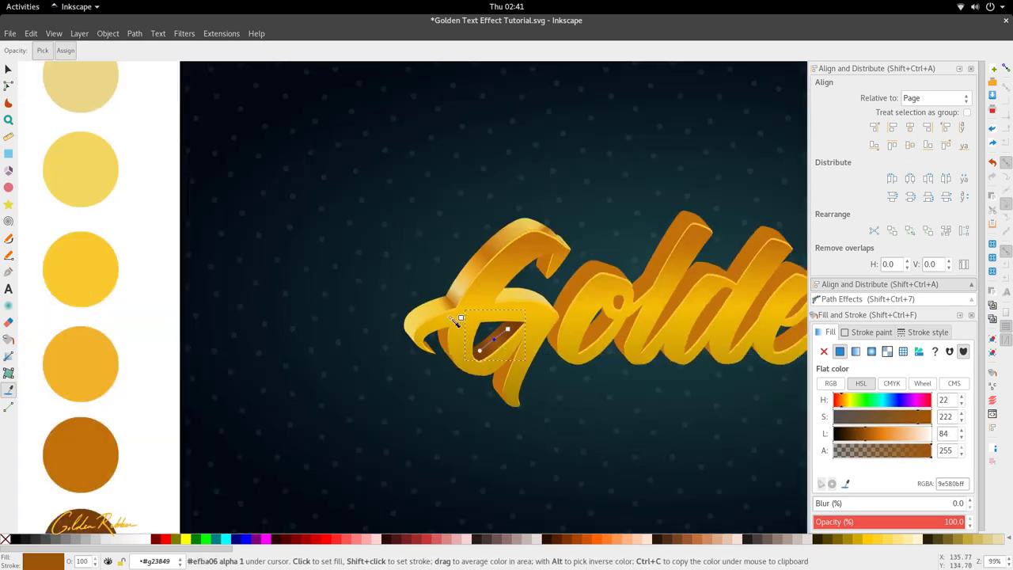
{"action": "left_click", "coordinate": [100, 346]}
{"action": "scroll", "coordinate": [495, 341], "scroll_direction": "up", "scroll_amount": 2}
{"action": "left_click_drag", "start_coordinate": [462, 365], "coordinate": [442, 382]}
{"action": "left_click", "coordinate": [449, 368]}
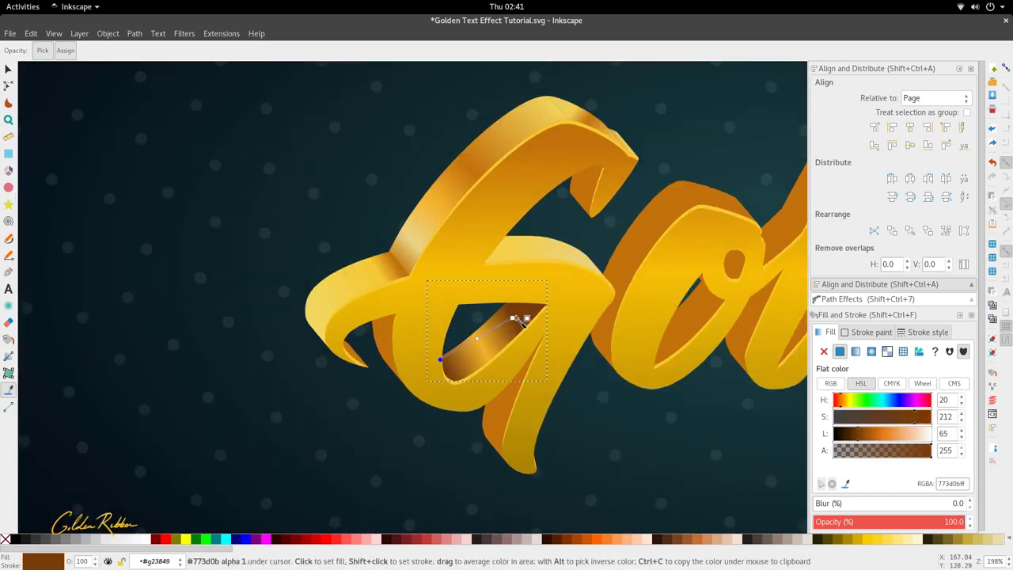
{"action": "left_click_drag", "start_coordinate": [519, 303], "coordinate": [524, 295]}
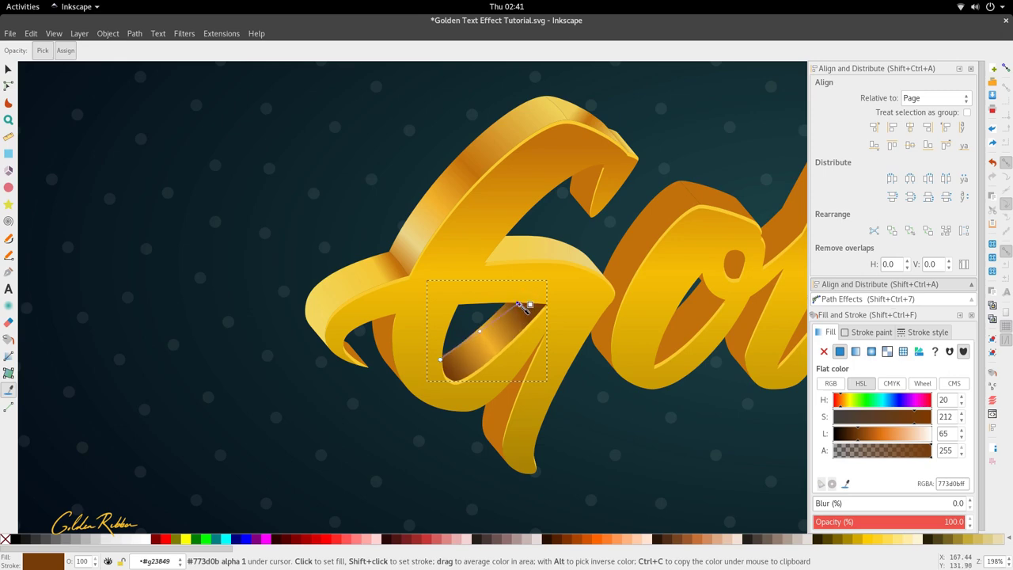
Step: Add a stop on each side of the bowl face gradient's middle and recolour both with orange c5730c sampled from the tail's side face
{"action": "key", "text": "s"}
{"action": "scroll", "coordinate": [512, 323], "scroll_direction": "down", "scroll_amount": 4, "text": "ctrl"}
{"action": "scroll", "coordinate": [492, 368], "scroll_direction": "up", "scroll_amount": 2, "text": "ctrl"}
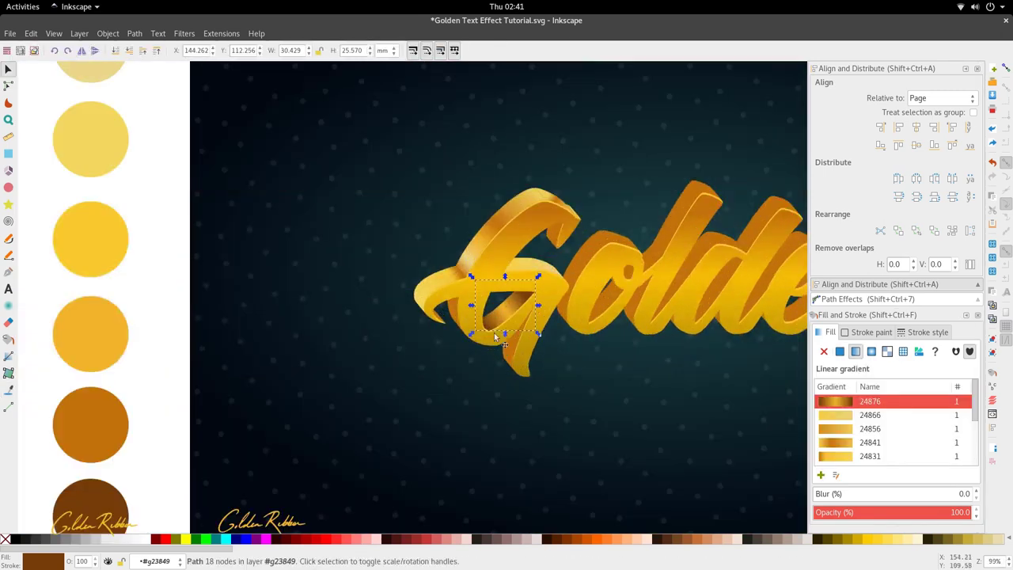
{"action": "double_click", "coordinate": [497, 311]}
{"action": "scroll", "coordinate": [498, 310], "scroll_direction": "up", "scroll_amount": 3, "text": "ctrl"}
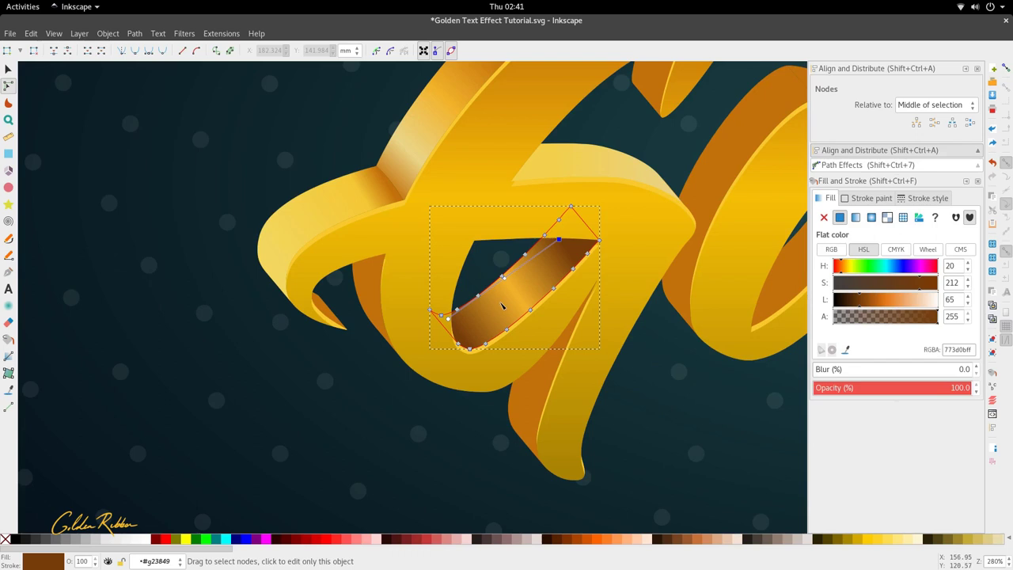
{"action": "key", "text": "g"}
{"action": "double_click", "coordinate": [491, 287]}
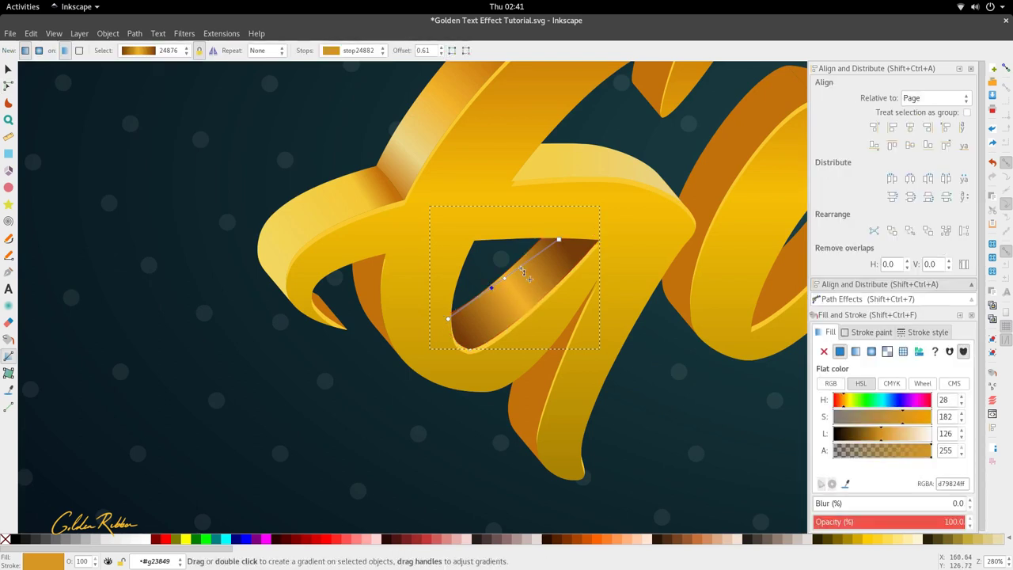
{"action": "key", "text": "d"}
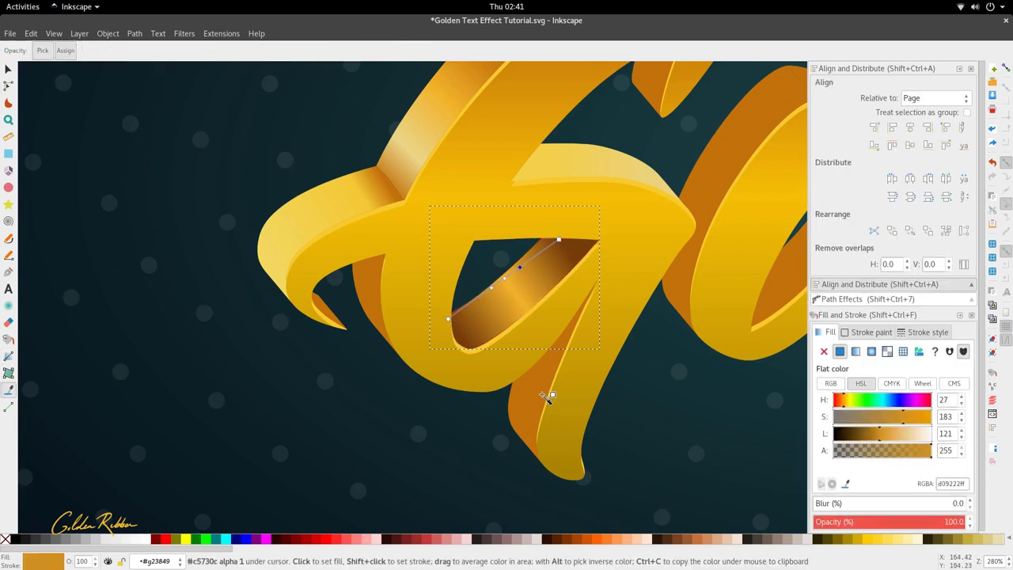
{"action": "left_click", "coordinate": [546, 395]}
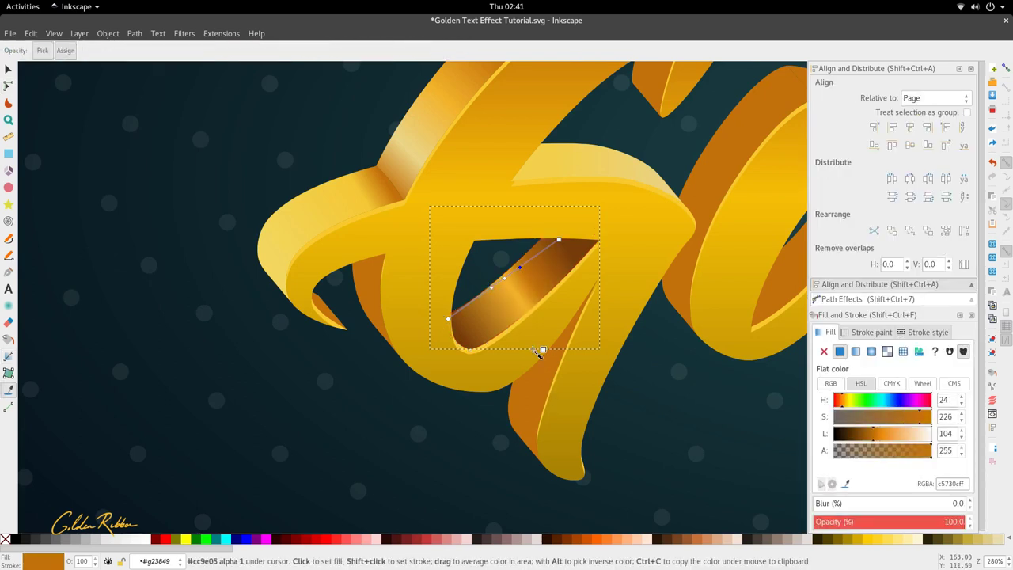
{"action": "left_click", "coordinate": [481, 294]}
{"action": "left_click", "coordinate": [528, 382]}
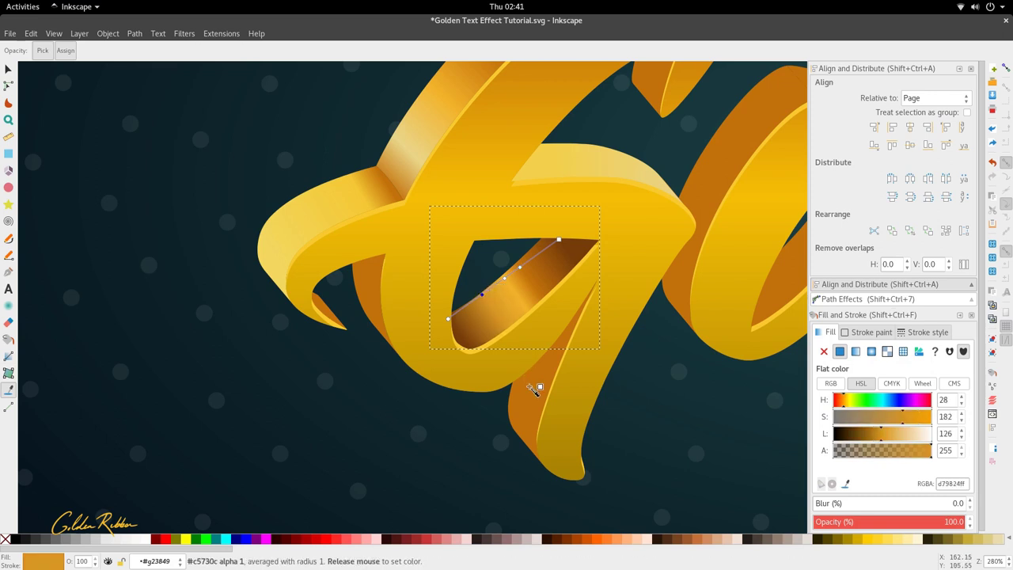
Step: Brighten the bowl gradient's middle stop to gold f4c534, move the upper orange stop toward the upper end, and deselect the face
{"action": "left_click", "coordinate": [501, 283]}
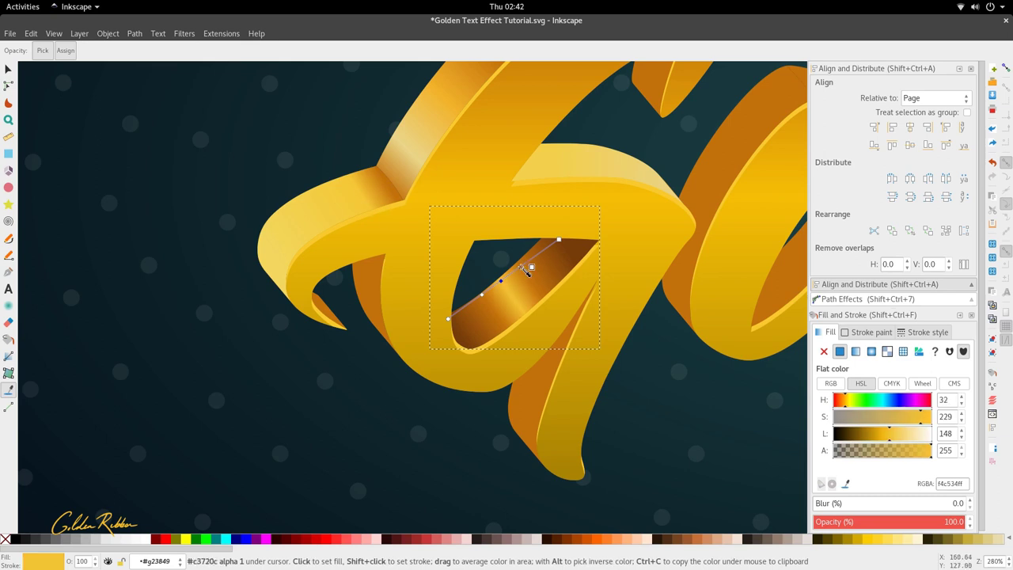
{"action": "left_click", "coordinate": [542, 253]}
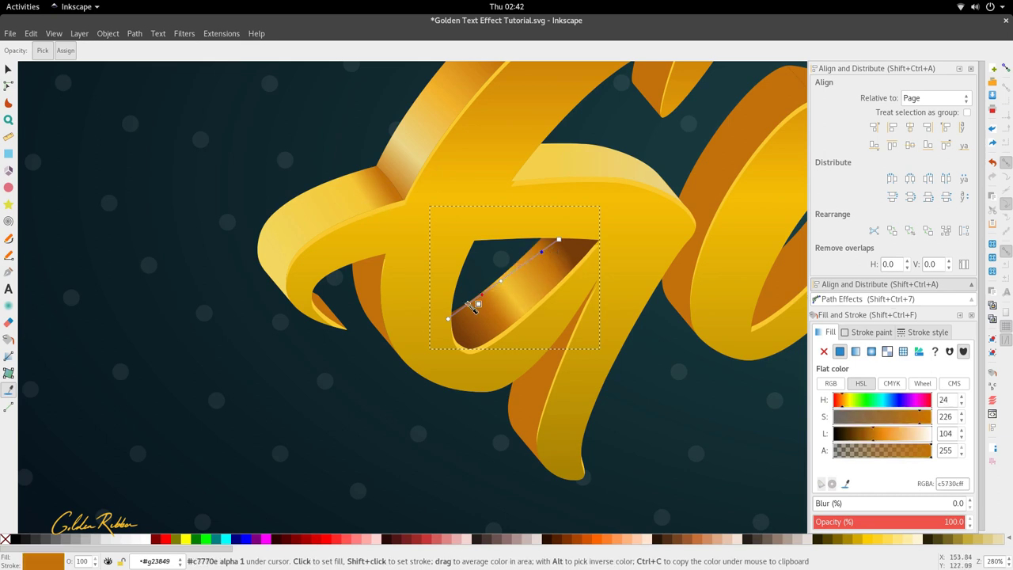
{"action": "key", "text": "s"}
{"action": "scroll", "coordinate": [465, 304], "scroll_direction": "down", "scroll_amount": 2}
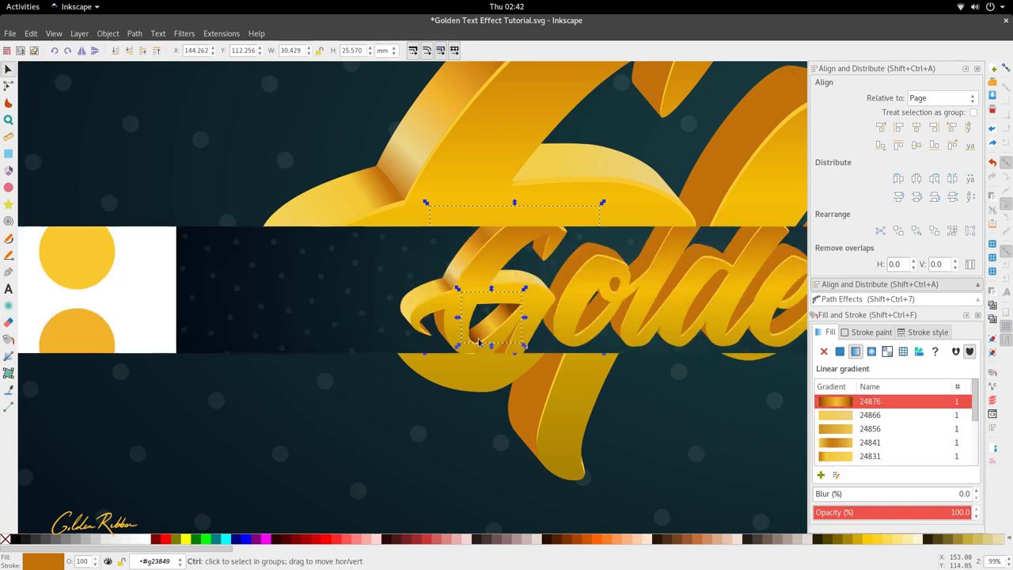
{"action": "left_click", "coordinate": [479, 383]}
Step: Apply an upward linear gradient to the side face of the G's tail, fading from orange c5730c to dark brown 773d0b
{"action": "scroll", "coordinate": [543, 310], "scroll_direction": "up", "scroll_amount": 1}
{"action": "scroll", "coordinate": [543, 309], "scroll_direction": "up", "scroll_amount": 1}
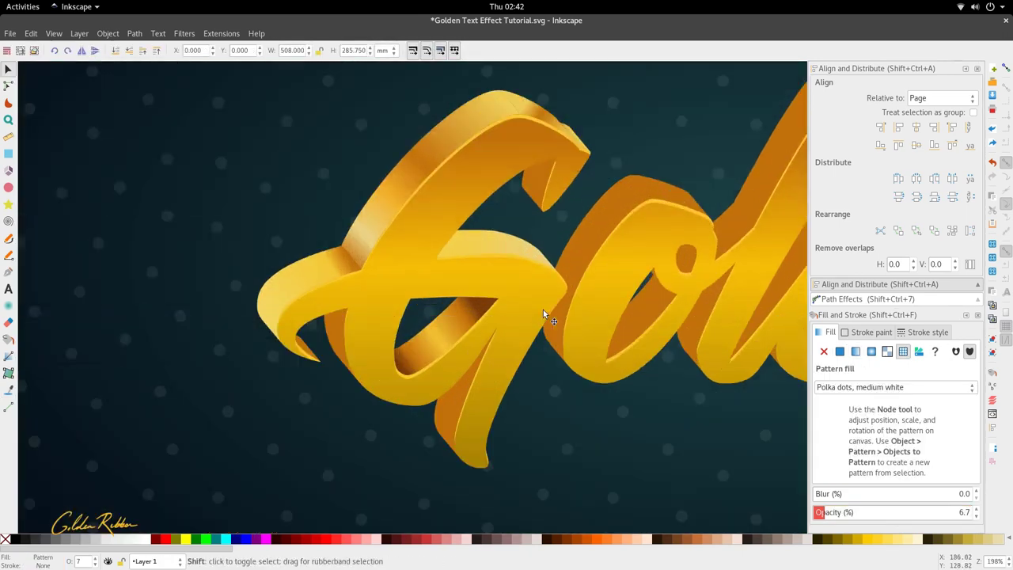
{"action": "scroll", "coordinate": [542, 309], "scroll_direction": "right", "scroll_amount": 4}
{"action": "double_click", "coordinate": [359, 425]}
{"action": "double_click", "coordinate": [359, 425]}
{"action": "left_click", "coordinate": [360, 427], "text": "ctrl"}
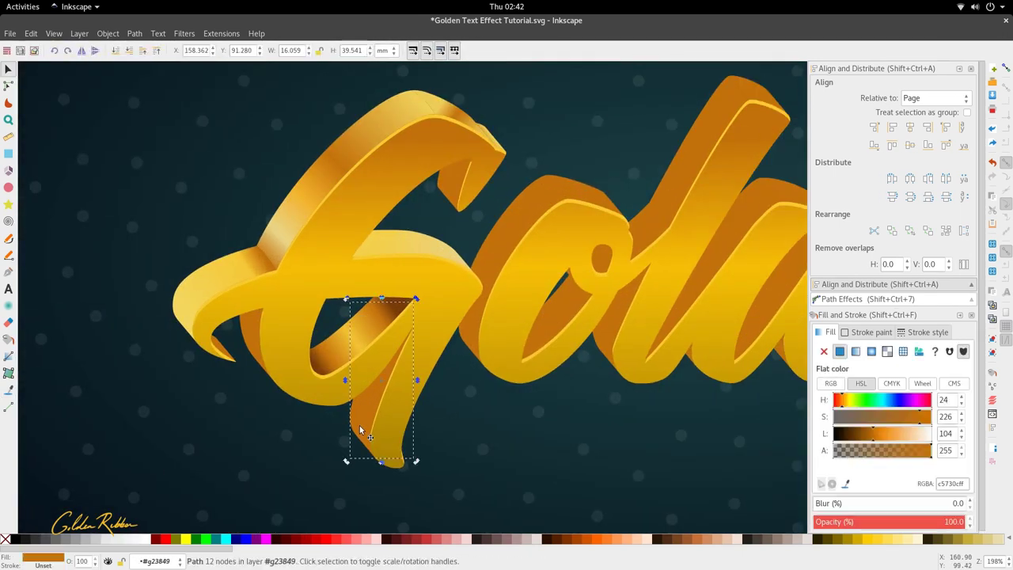
{"action": "key", "text": "g"}
{"action": "left_click_drag", "start_coordinate": [359, 426], "coordinate": [383, 383]}
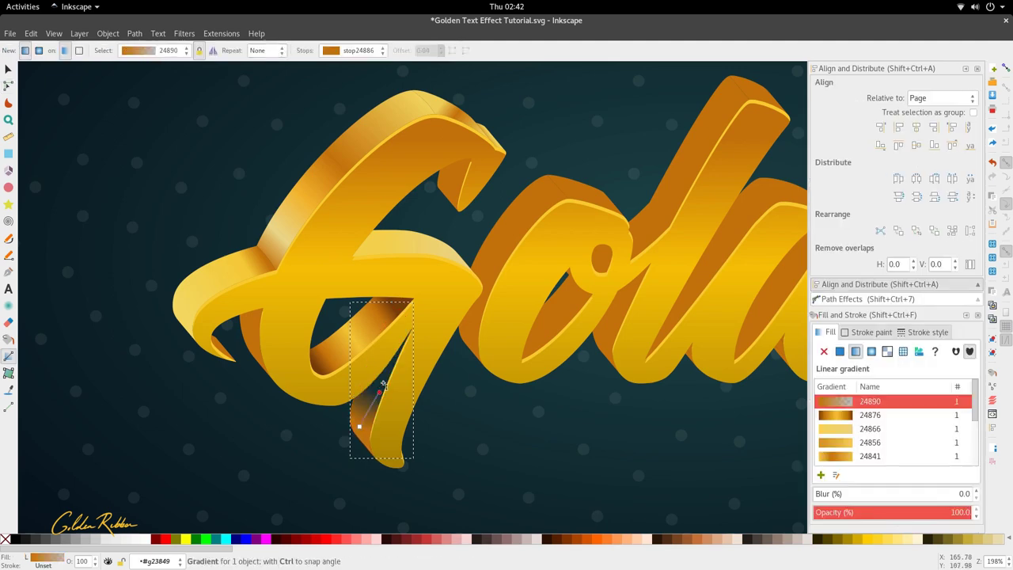
{"action": "left_click", "coordinate": [394, 362]}
{"action": "key", "text": "d"}
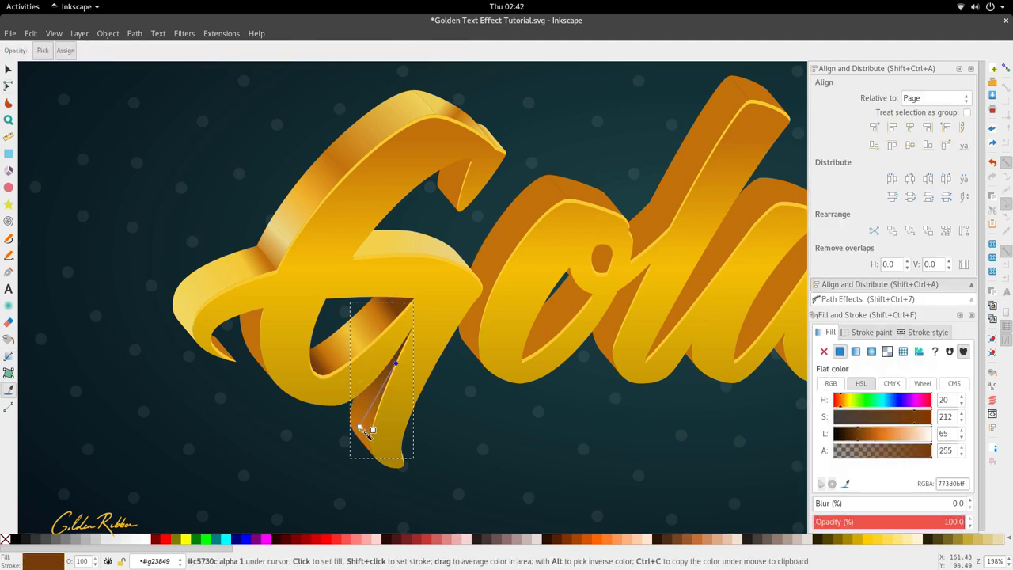
Step: Try recolouring the start stop of the tail face's gradient with light orange e7af29 sampled from the bowl face, and undo it
{"action": "left_click", "coordinate": [366, 431]}
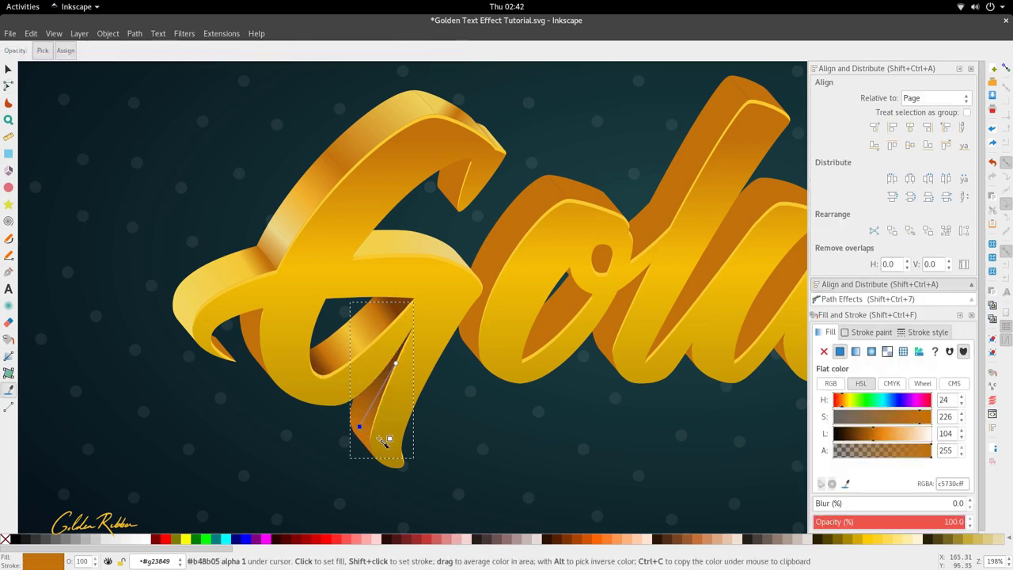
{"action": "left_click", "coordinate": [355, 354]}
{"action": "scroll", "coordinate": [409, 393], "scroll_direction": "down", "scroll_amount": 2, "text": "ctrl"}
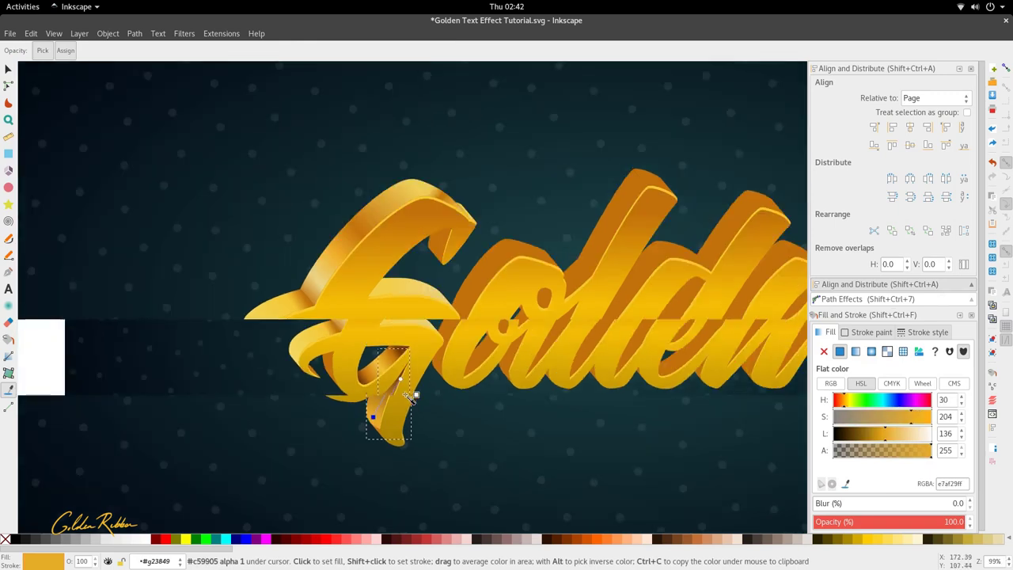
{"action": "key", "text": "ctrl+z"}
Step: Examine the nodes of the tail's tip face and its neighbouring side face, and check the whole lettering with the faces deselected
{"action": "scroll", "coordinate": [387, 418], "scroll_direction": "up", "scroll_amount": 3, "text": "ctrl"}
{"action": "key", "text": "s"}
{"action": "left_click", "coordinate": [388, 406]}
{"action": "key", "text": "n"}
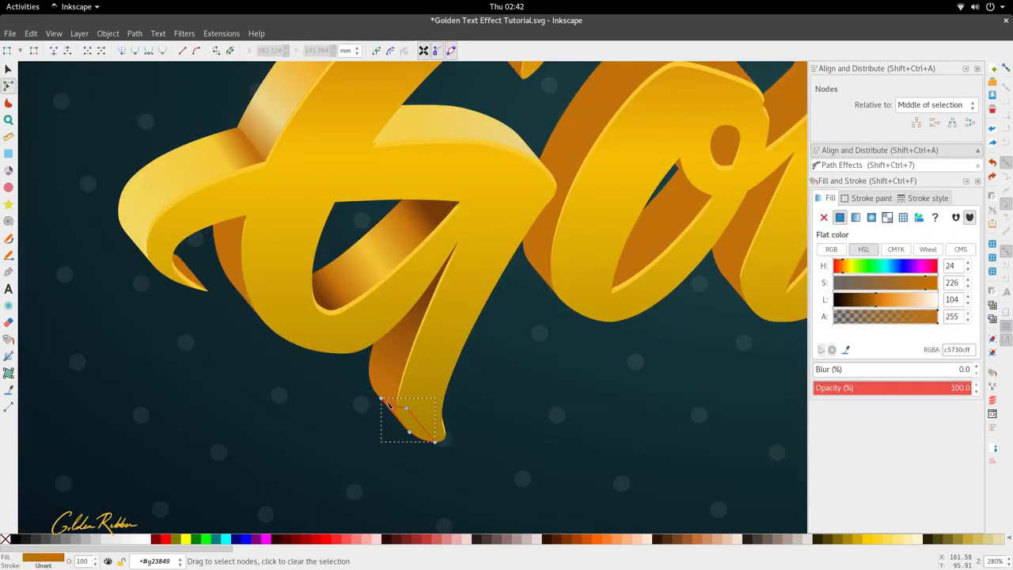
{"action": "left_click", "coordinate": [381, 379]}
{"action": "key", "text": "s"}
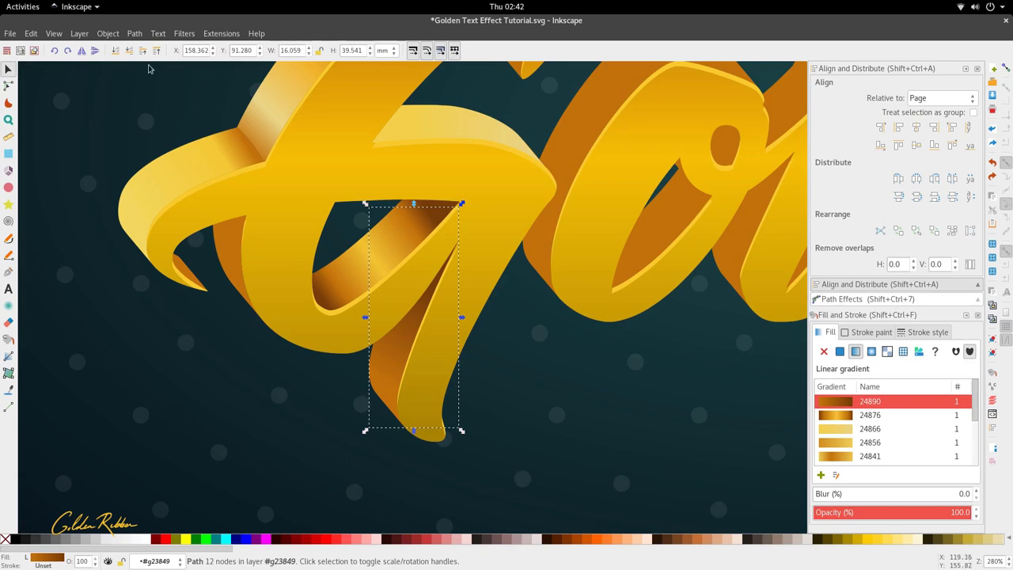
{"action": "scroll", "coordinate": [402, 242], "scroll_direction": "down", "scroll_amount": 2}
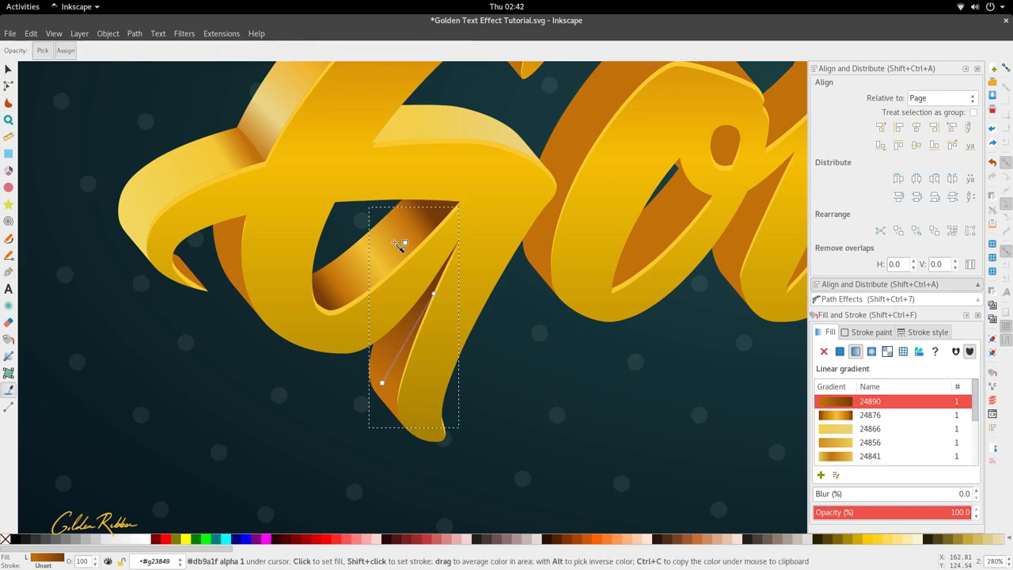
{"action": "left_click", "coordinate": [473, 368], "text": "ctrl"}
{"action": "scroll", "coordinate": [457, 360], "scroll_direction": "down", "scroll_amount": 2}
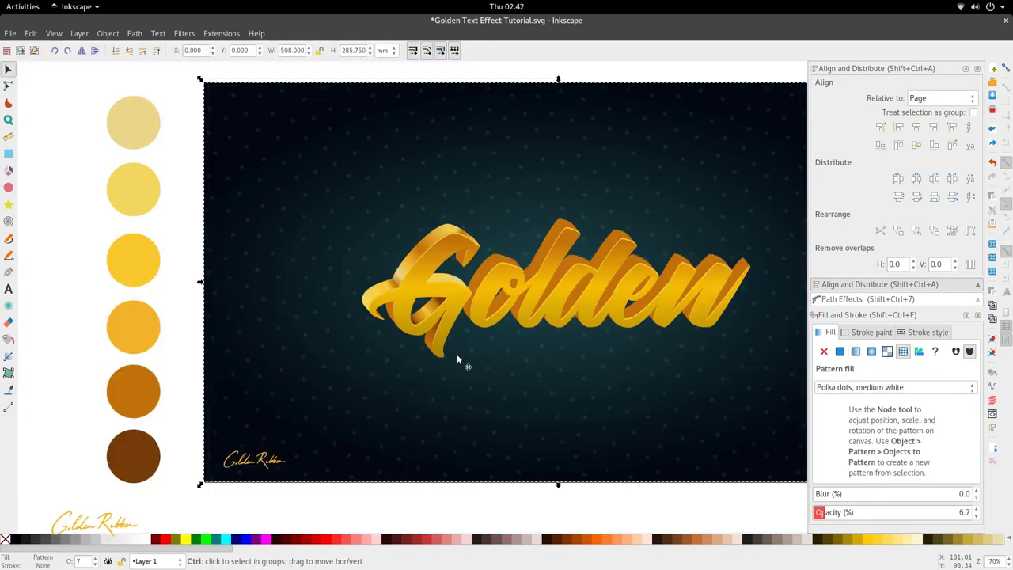
Step: Recolour the lower stop of the tail side face's gradient with gold f3c433 sampled from the bowl face, and extend it beyond the tail's lower end
{"action": "scroll", "coordinate": [457, 359], "scroll_direction": "up", "scroll_amount": 2}
{"action": "left_click", "coordinate": [432, 346]}
{"action": "double_click", "coordinate": [432, 340]}
{"action": "double_click", "coordinate": [432, 341]}
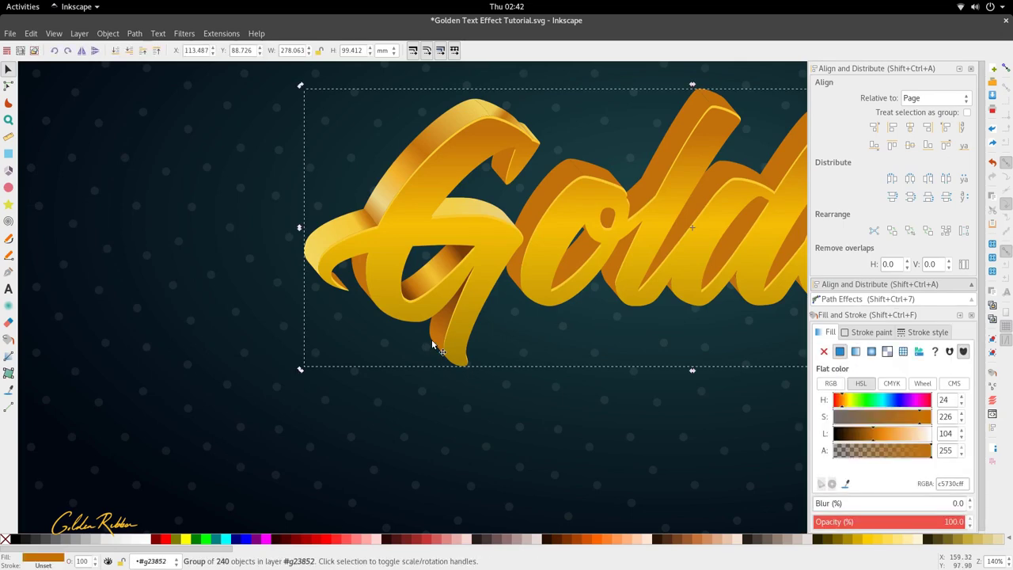
{"action": "double_click", "coordinate": [432, 341]}
{"action": "left_click", "coordinate": [436, 337]}
{"action": "key", "text": "d"}
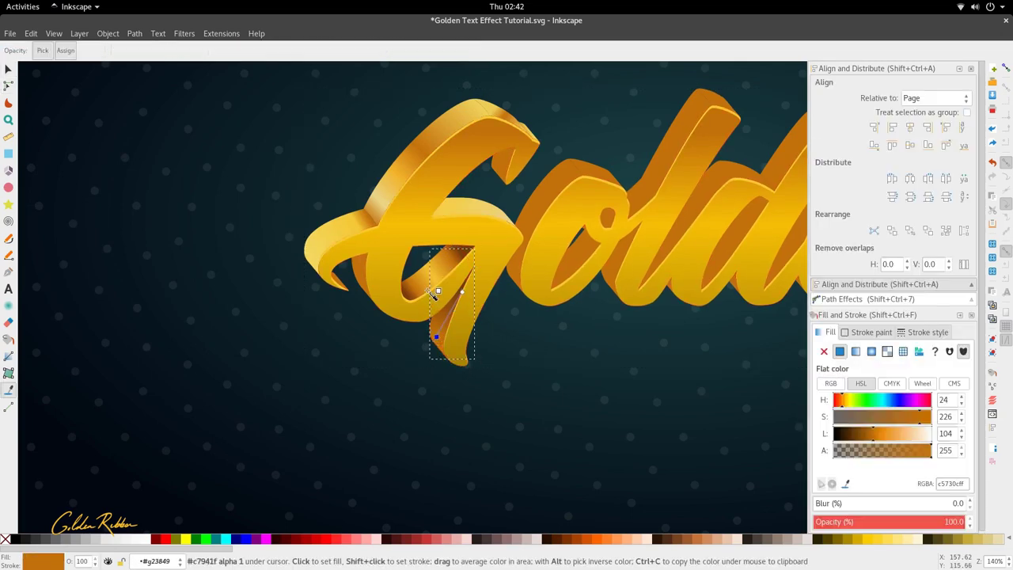
{"action": "left_click", "coordinate": [436, 279]}
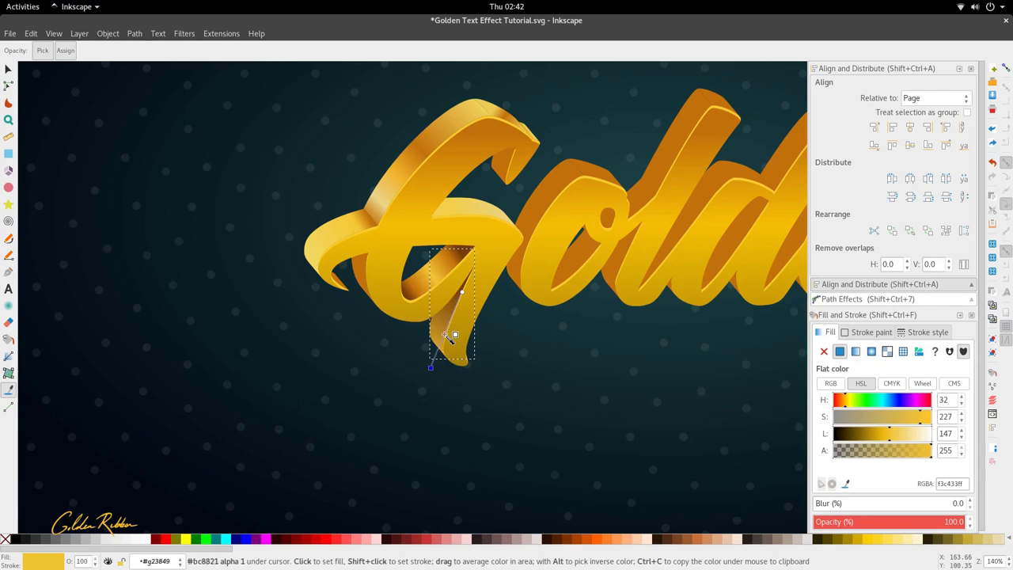
Step: Add a middle stop to the tail face's gradient, colour it orange c7760e sampled from the bowl's inner face, and deselect the face
{"action": "key", "text": "g"}
{"action": "double_click", "coordinate": [444, 333]}
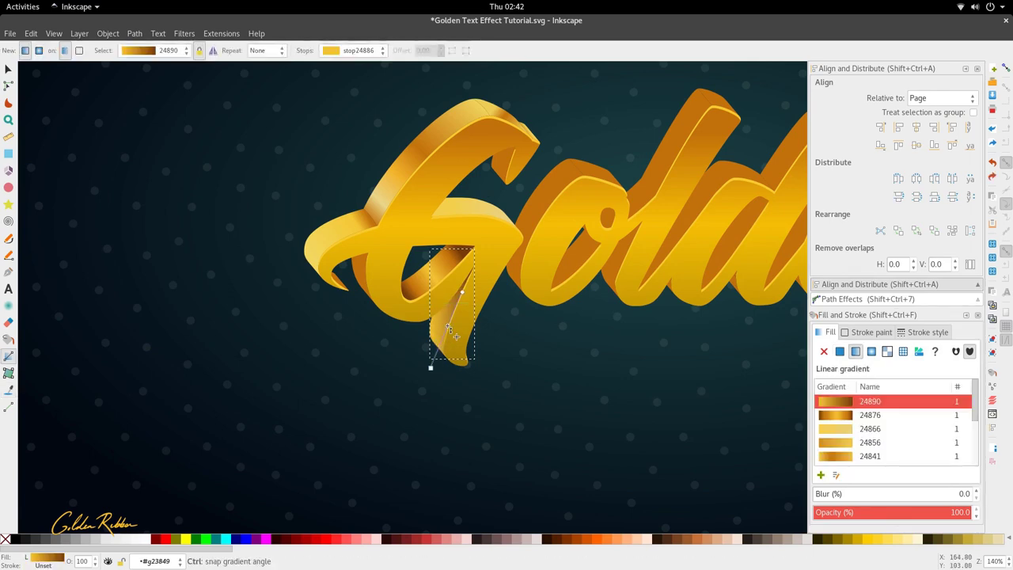
{"action": "left_click", "coordinate": [446, 335]}
{"action": "key", "text": "d"}
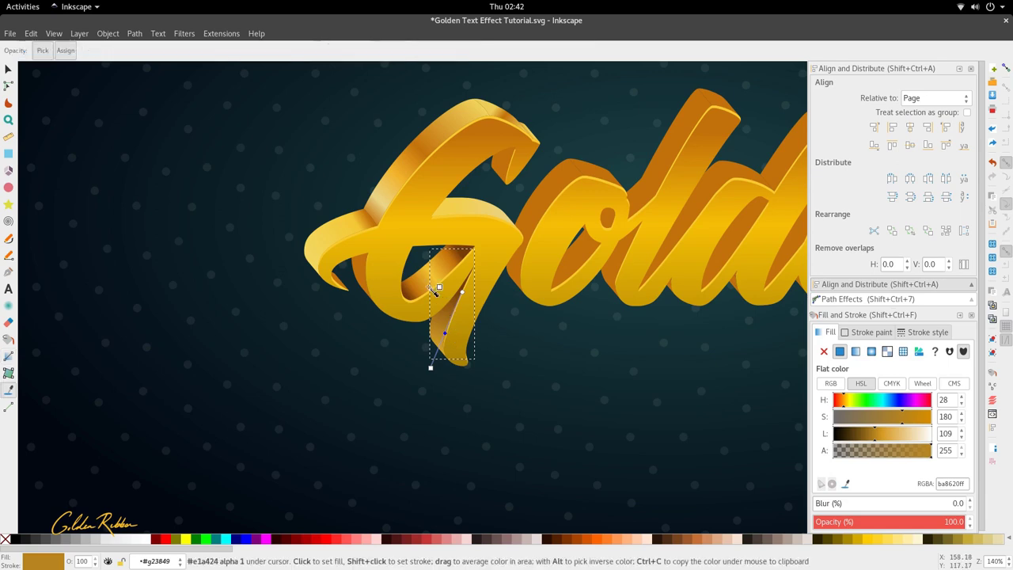
{"action": "left_click", "coordinate": [422, 290]}
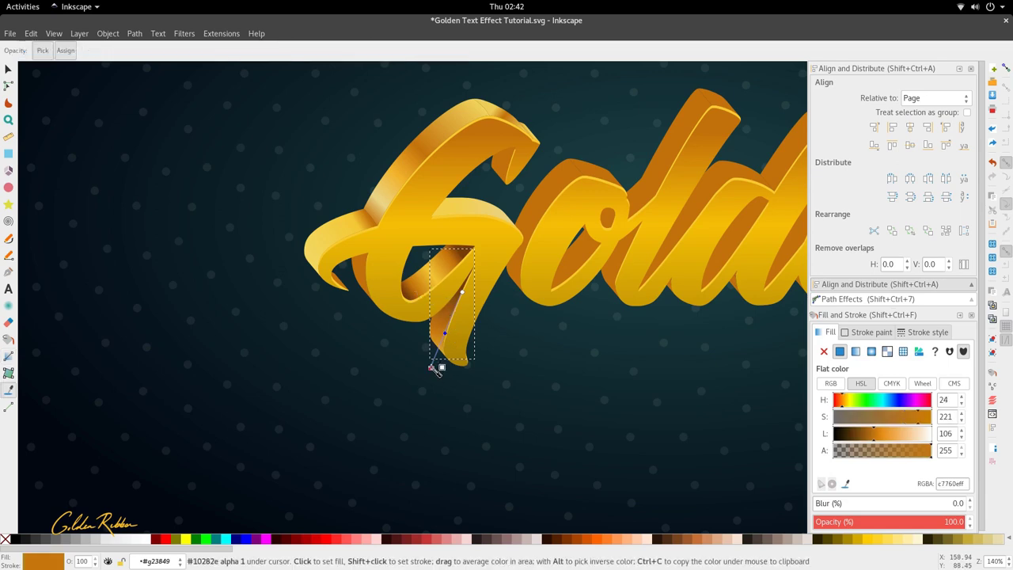
{"action": "key", "text": "s"}
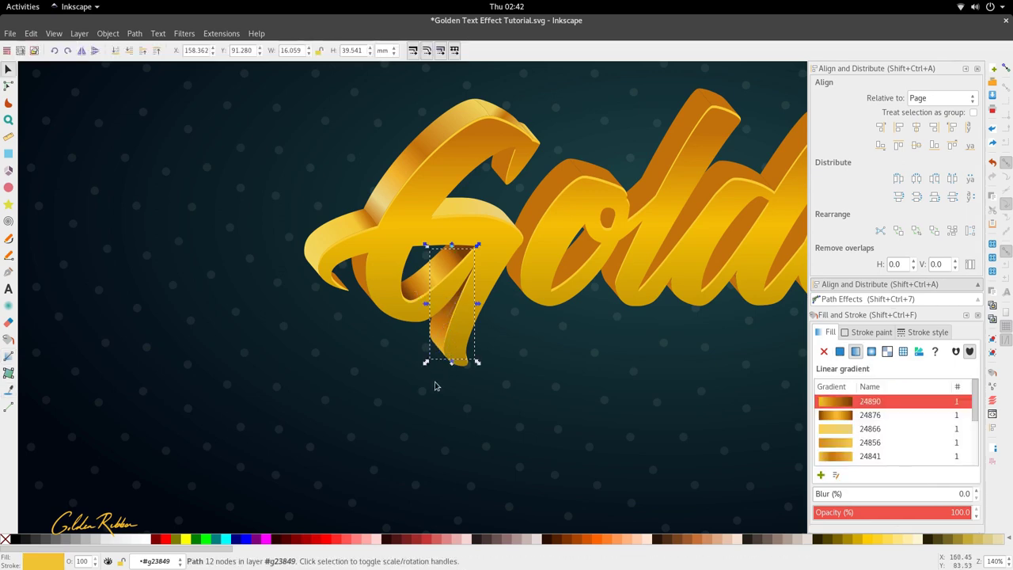
{"action": "left_click", "coordinate": [435, 376]}
{"action": "scroll", "coordinate": [435, 373], "scroll_direction": "down", "scroll_amount": 2}
{"action": "scroll", "coordinate": [432, 310], "scroll_direction": "up", "scroll_amount": 3}
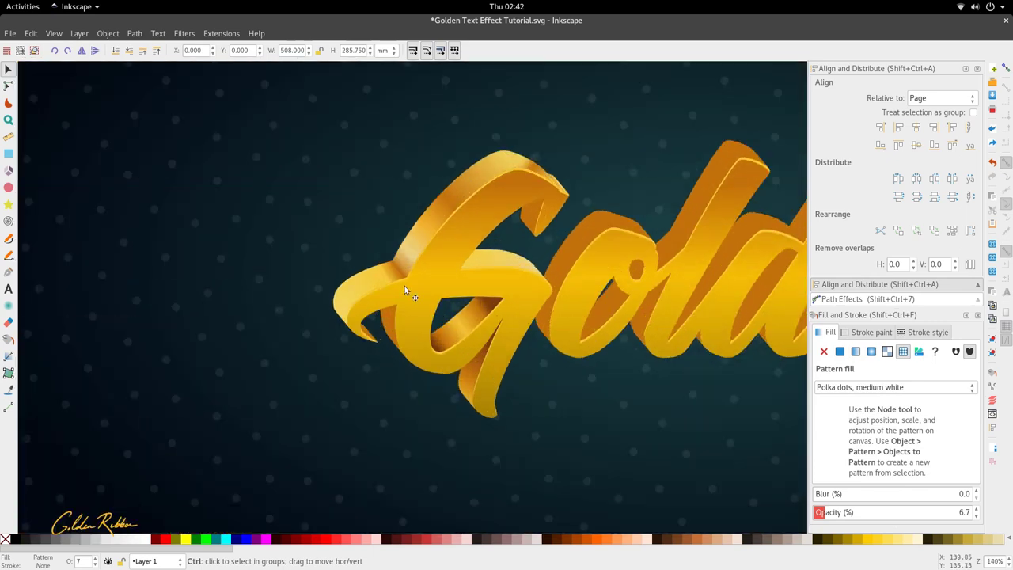
Step: Recolour the outer-end stop of the gradient on the side face of the G's left loop with a paler gold sampled from the lettering
{"action": "key", "text": "Escape"}
{"action": "double_click", "coordinate": [368, 277]}
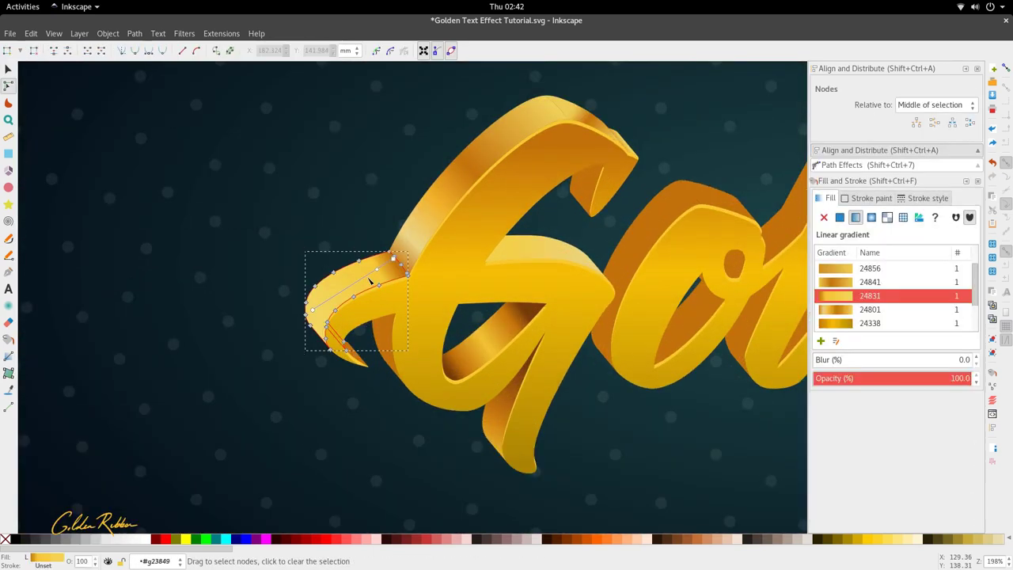
{"action": "left_click", "coordinate": [313, 309]}
{"action": "key", "text": "d"}
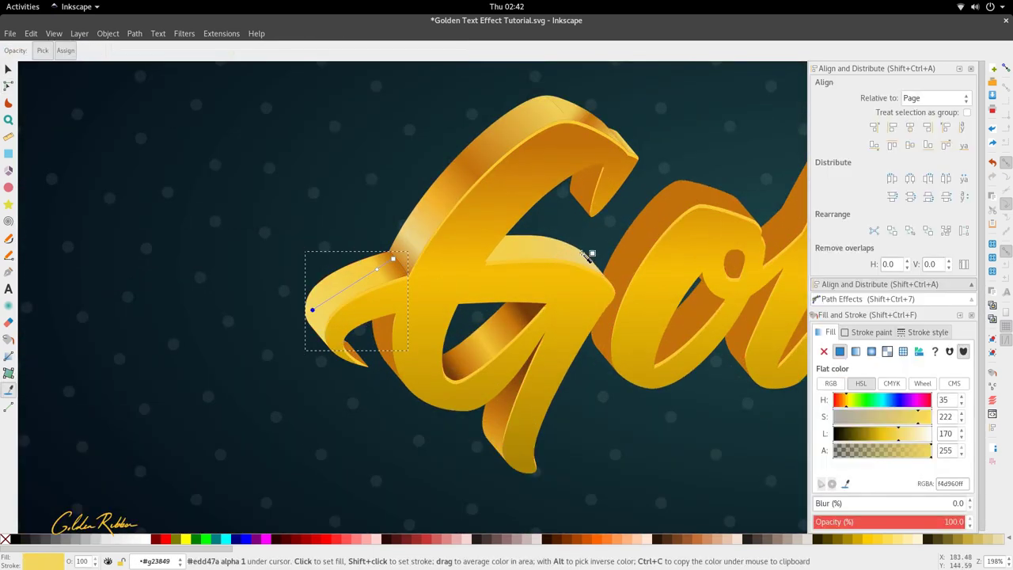
{"action": "left_click", "coordinate": [366, 276]}
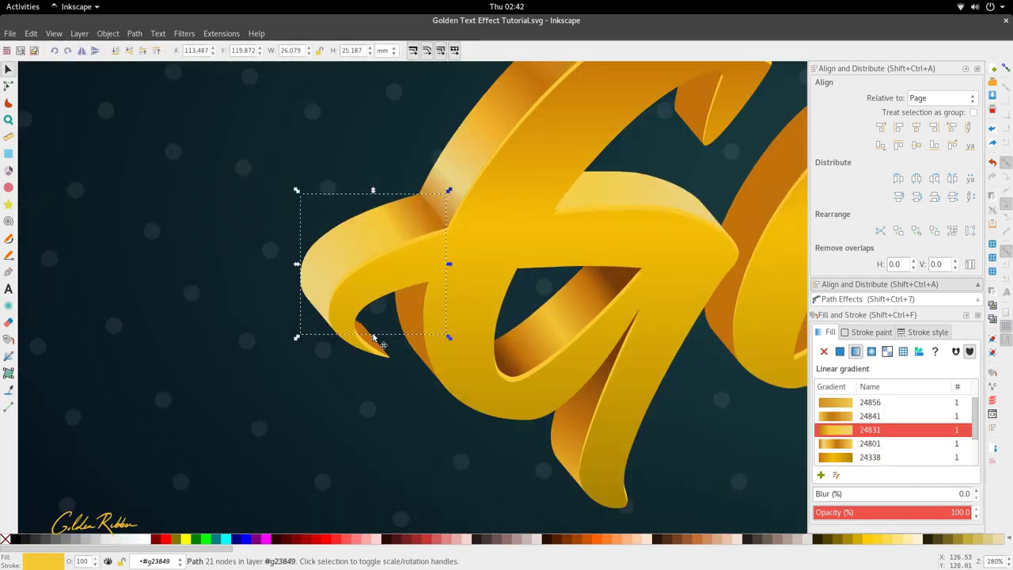
Step: Fill the small tip face inside the G's left loop with orange c5730c sampled from the bowl's outer side face, and save the document
{"action": "left_click", "coordinate": [375, 336]}
{"action": "key", "text": "d"}
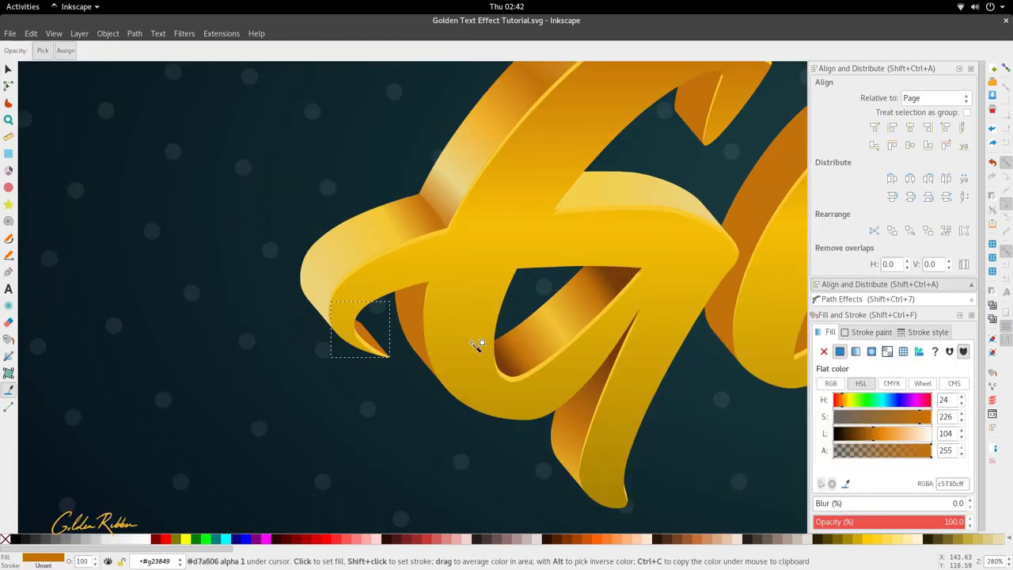
{"action": "left_click", "coordinate": [554, 330]}
{"action": "left_click", "coordinate": [412, 309]}
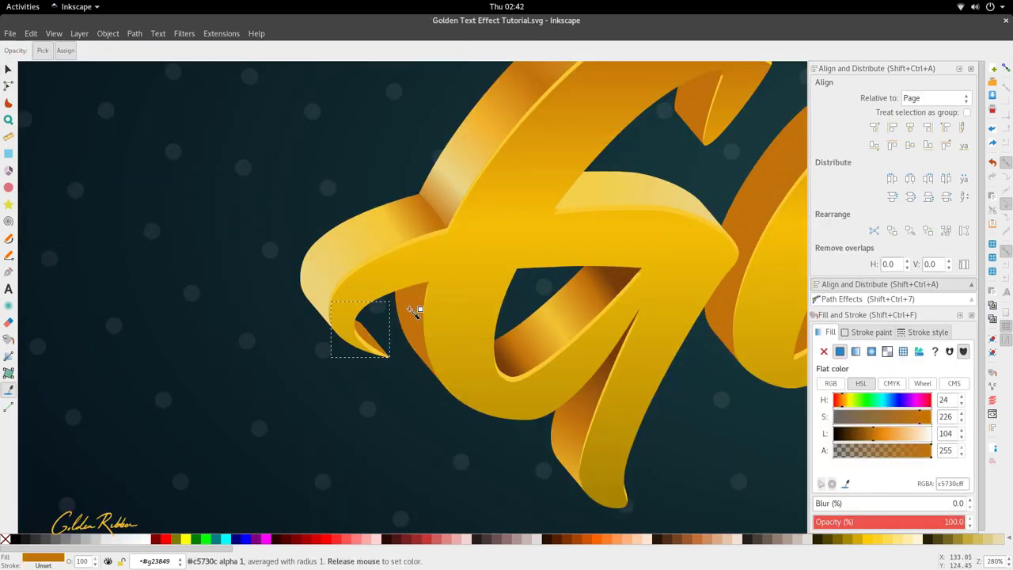
{"action": "key", "text": "ctrl+s"}
{"action": "scroll", "coordinate": [412, 328], "scroll_direction": "down", "scroll_amount": 2}
{"action": "scroll", "coordinate": [464, 328], "scroll_direction": "right", "scroll_amount": 4}
{"action": "key", "text": "s"}
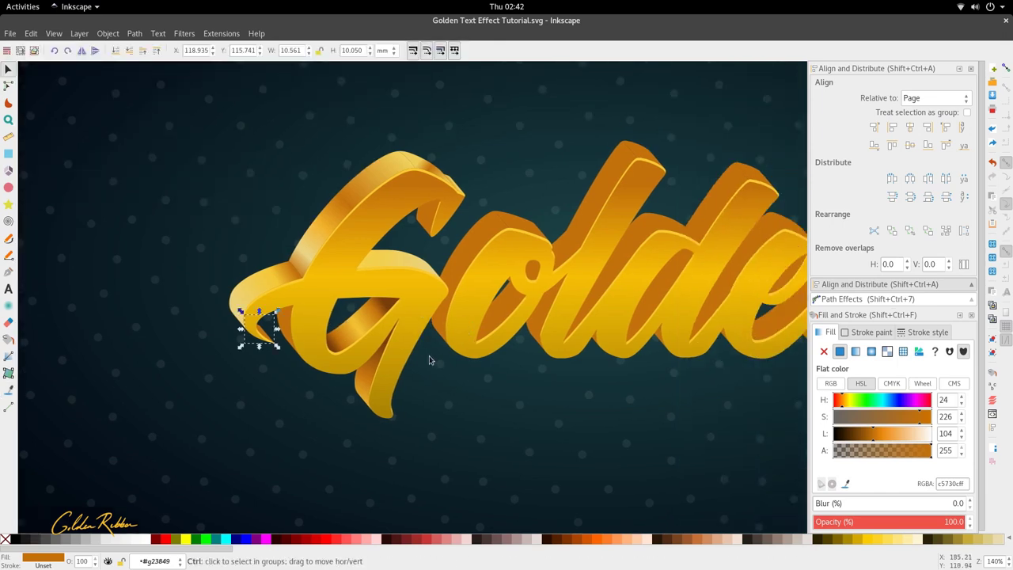
Step: Try filling the inner side face of the G's upper terminal with dark brown 773d0b sampled from the bowl face, and undo it
{"action": "scroll", "coordinate": [444, 326], "scroll_direction": "up", "scroll_amount": 2}
{"action": "scroll", "coordinate": [444, 326], "scroll_direction": "up", "scroll_amount": 8}
{"action": "scroll", "coordinate": [444, 328], "scroll_direction": "down", "scroll_amount": 3}
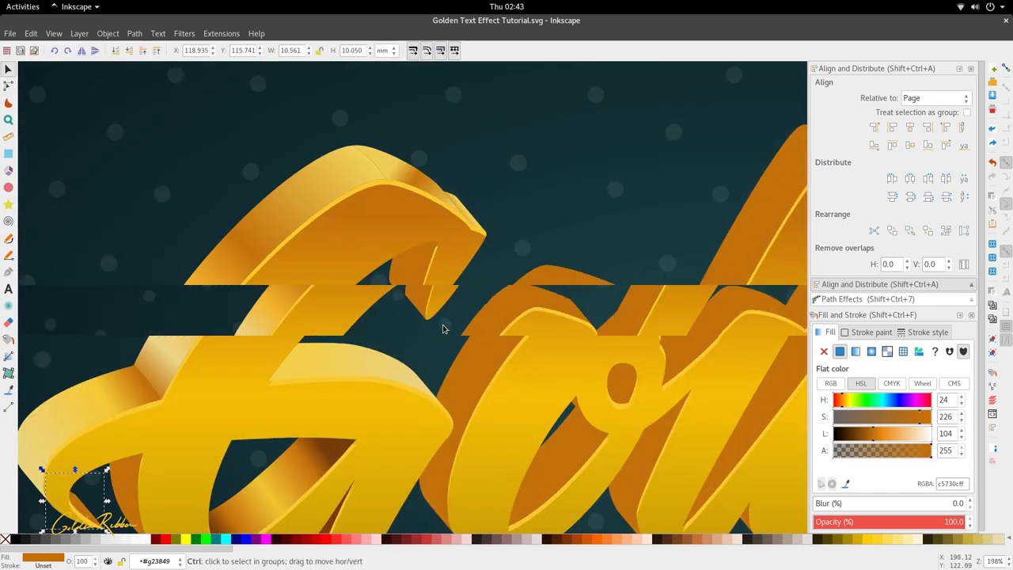
{"action": "scroll", "coordinate": [429, 322], "scroll_direction": "up", "scroll_amount": 3}
{"action": "double_click", "coordinate": [433, 304]}
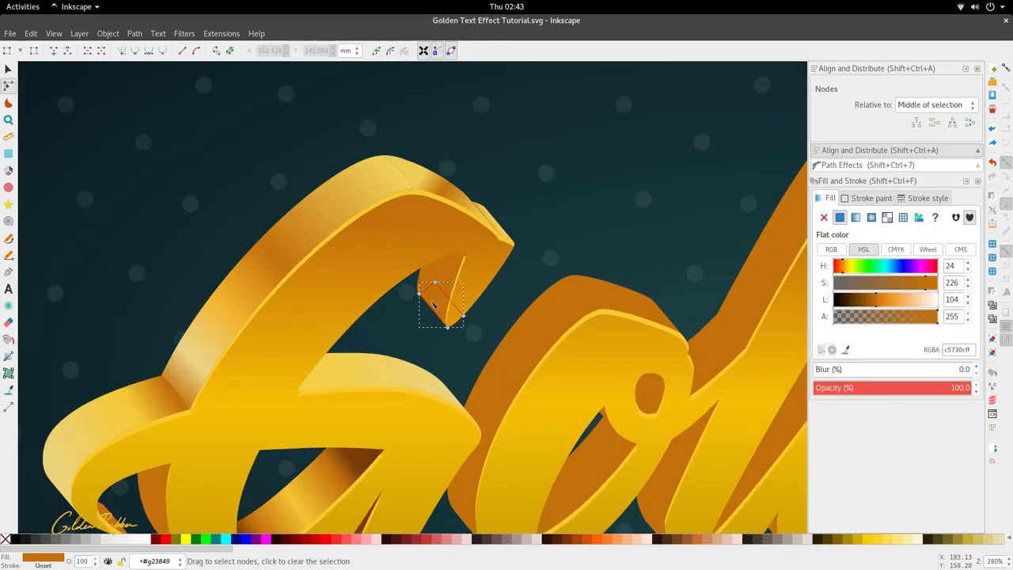
{"action": "key", "text": "d"}
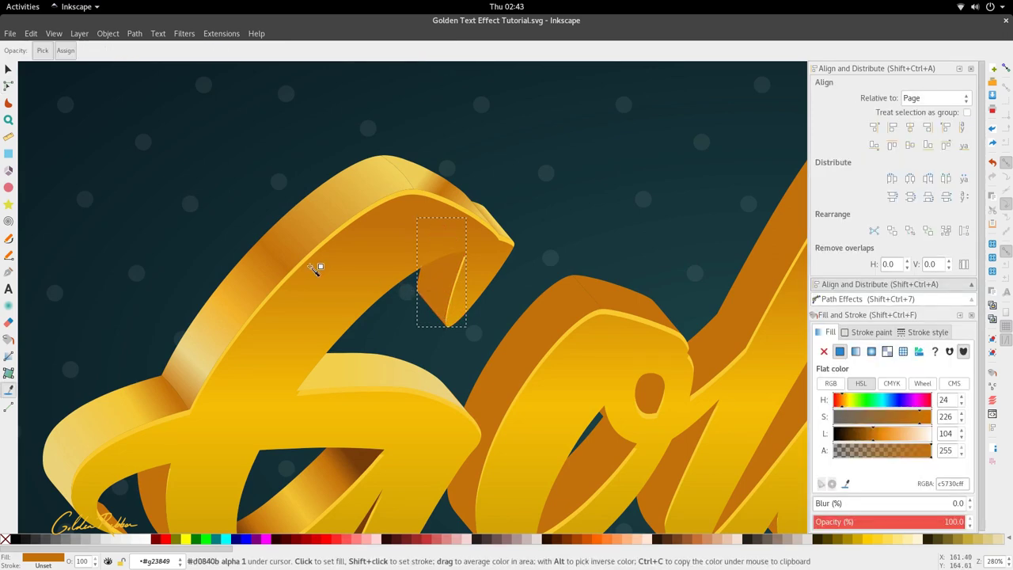
{"action": "left_click", "coordinate": [360, 463]}
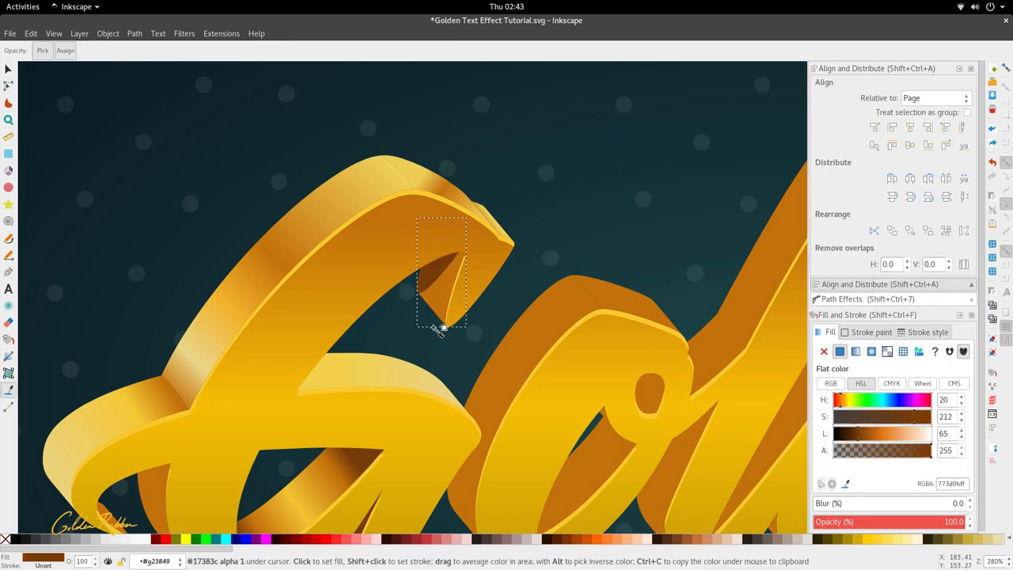
{"action": "key", "text": "n"}
{"action": "key", "text": "ctrl+z"}
{"action": "key", "text": "ctrl+s"}
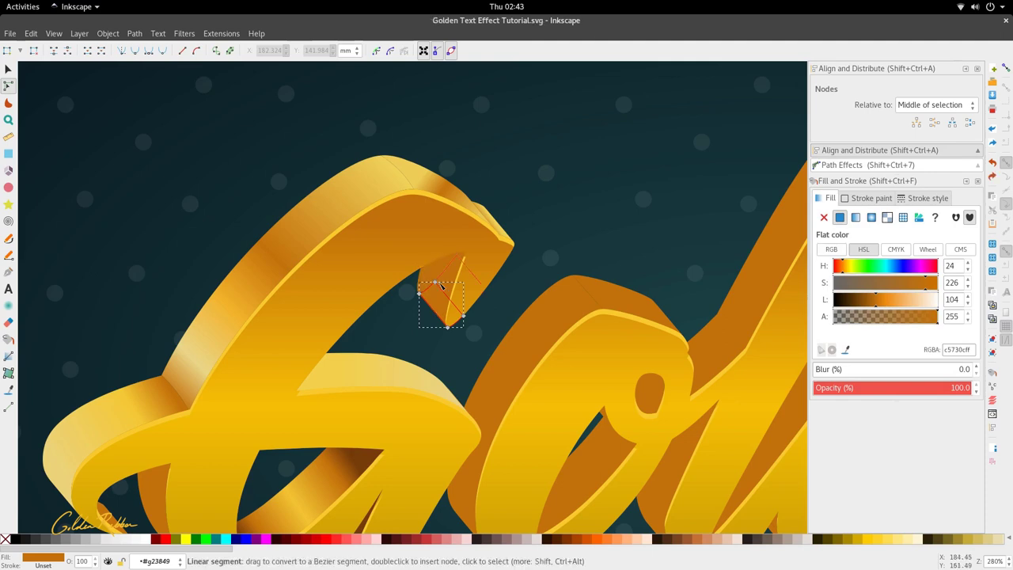
Step: Fill the whole inner side face of the G's upper terminal with dark brown 793e0b sampled from the lettering
{"action": "scroll", "coordinate": [436, 287], "scroll_direction": "up", "scroll_amount": 2}
{"action": "scroll", "coordinate": [404, 273], "scroll_direction": "down", "scroll_amount": 3}
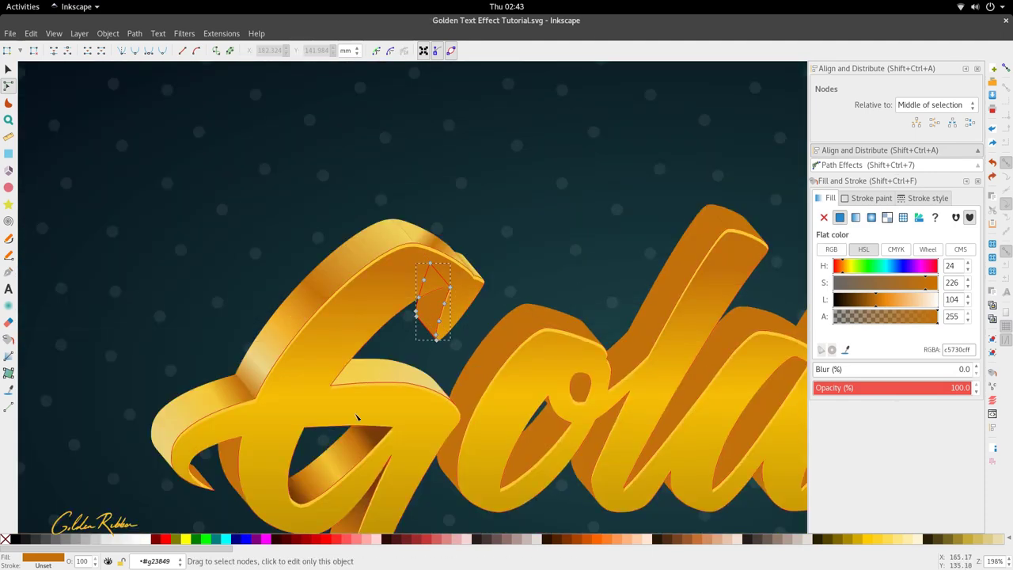
{"action": "key", "text": "d"}
{"action": "left_click", "coordinate": [303, 495]}
{"action": "key", "text": "s"}
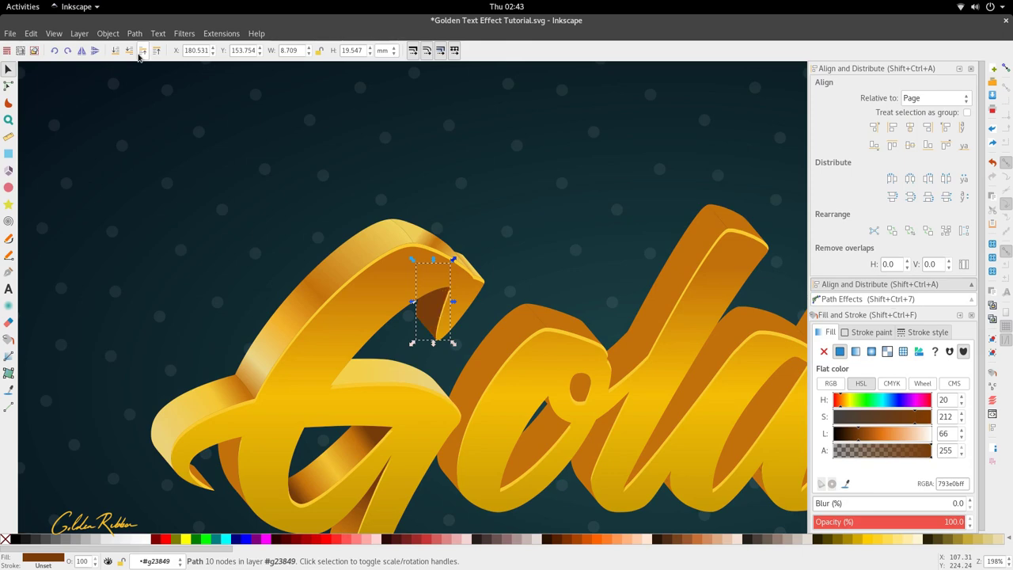
Step: Try changing the terminal's inner side face to gold de9f21 sampled from the bowl face, and undo the fill
{"action": "scroll", "coordinate": [432, 324], "scroll_direction": "up", "scroll_amount": 1}
{"action": "key", "text": "g"}
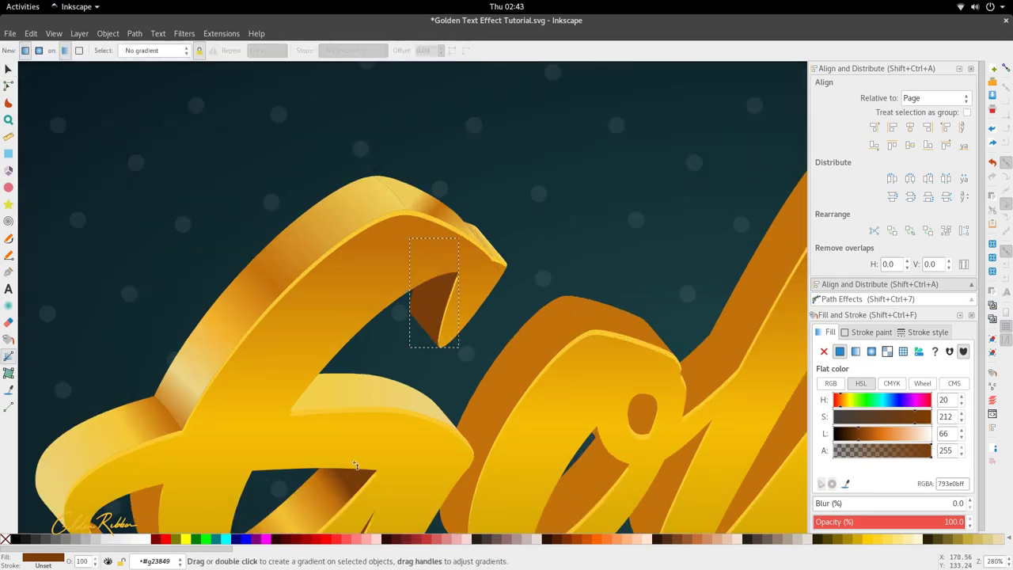
{"action": "key", "text": "d"}
{"action": "left_click", "coordinate": [312, 512]}
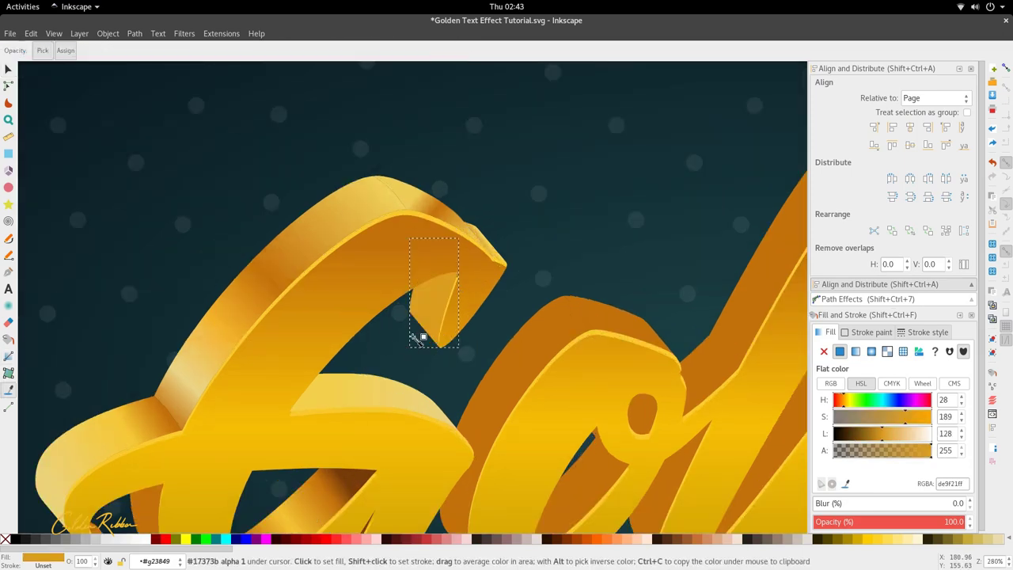
{"action": "key", "text": "ctrl+z"}
Step: Apply a near-vertical linear gradient to the terminal's inner side face, fading from dark brown 793e0b at its upper edge to orange c5730c below
{"action": "key", "text": "g"}
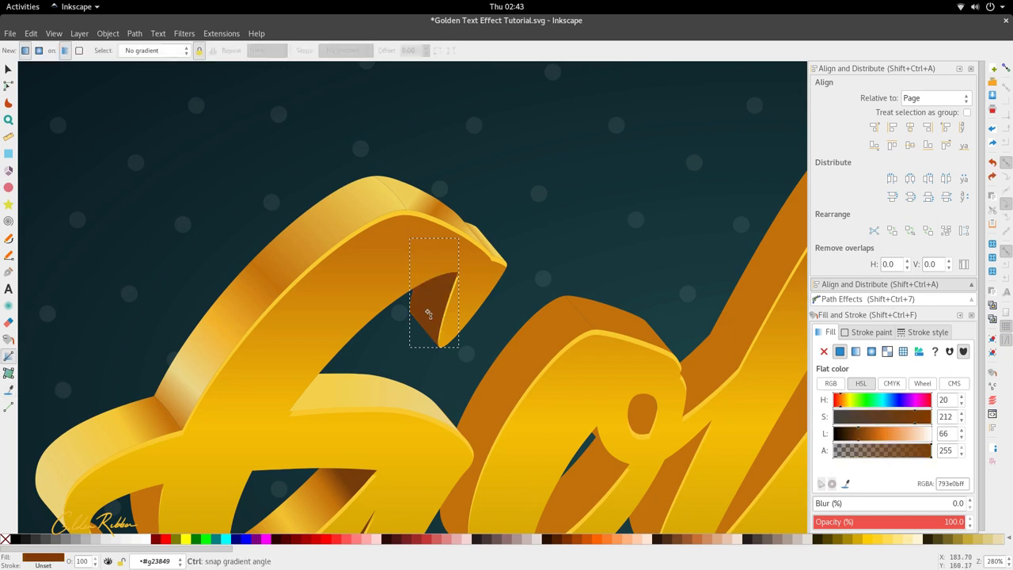
{"action": "left_click_drag", "start_coordinate": [428, 315], "coordinate": [433, 294]}
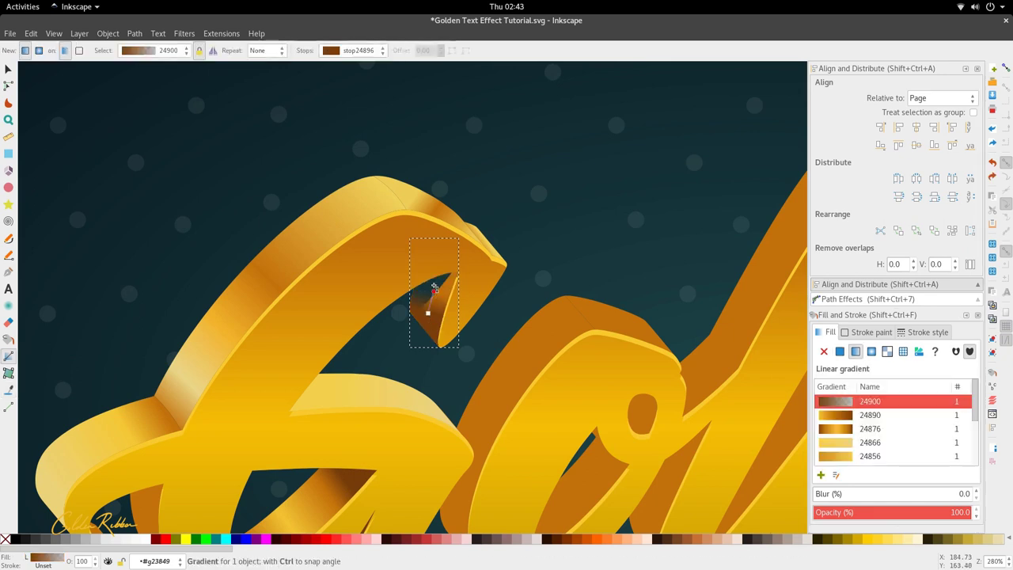
{"action": "left_click", "coordinate": [434, 286]}
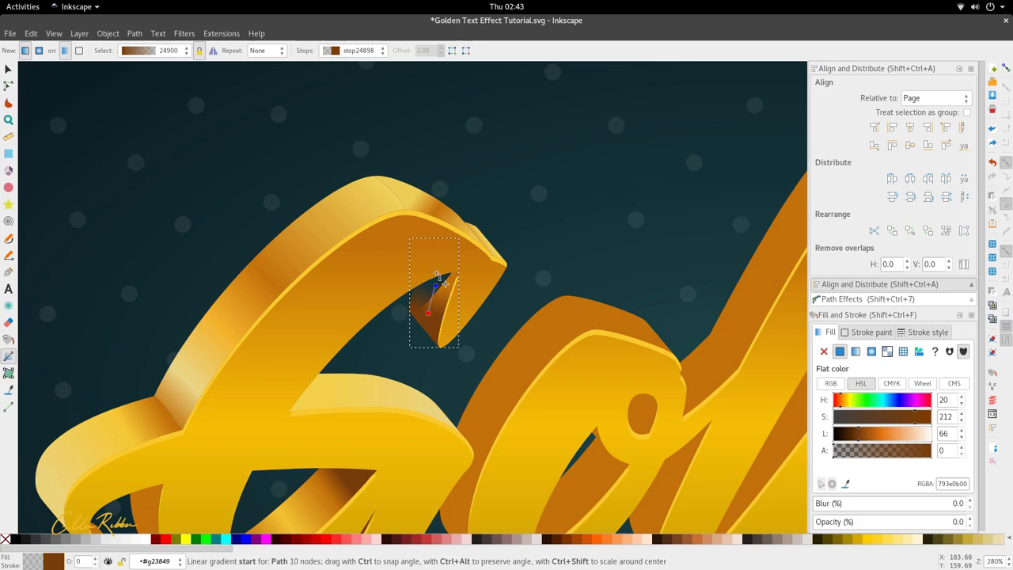
{"action": "left_click", "coordinate": [439, 272]}
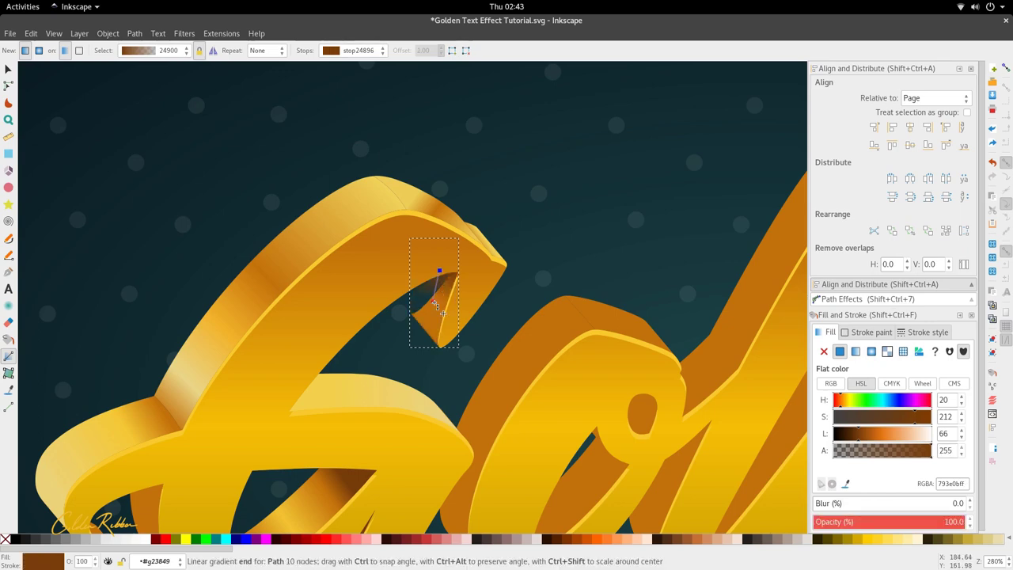
{"action": "key", "text": "d"}
{"action": "left_click", "coordinate": [432, 313]}
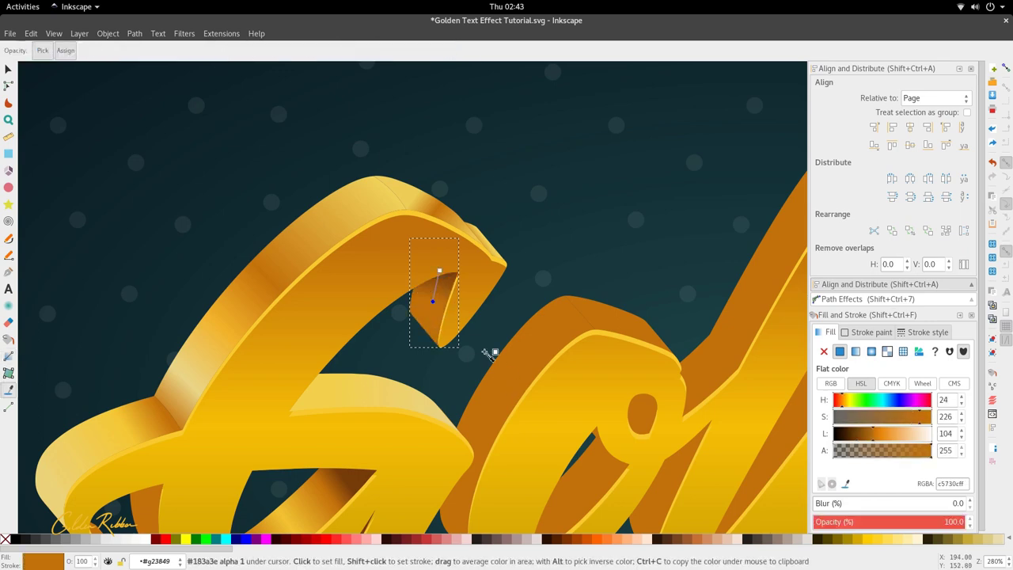
{"action": "scroll", "coordinate": [480, 348], "scroll_direction": "down", "scroll_amount": 2}
{"action": "key", "text": "s"}
{"action": "scroll", "coordinate": [481, 376], "scroll_direction": "down", "scroll_amount": 2}
{"action": "scroll", "coordinate": [504, 388], "scroll_direction": "up", "scroll_amount": 2}
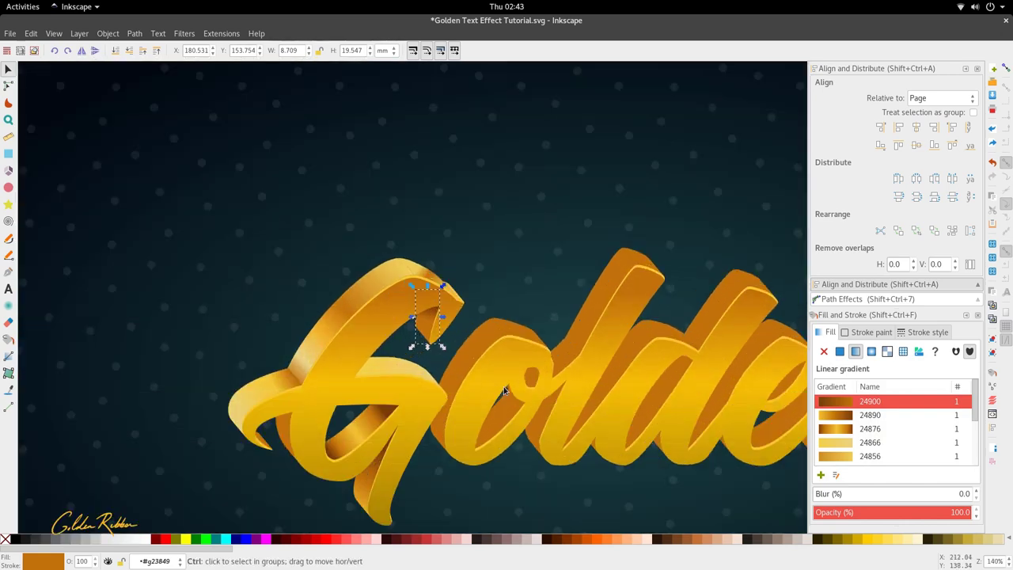
Step: Apply an upward linear gradient along the left side face of the letter o, from orange c5730c to transparent, and add a middle stop
{"action": "key", "text": "n"}
{"action": "left_click", "coordinate": [492, 326]}
{"action": "key", "text": "g"}
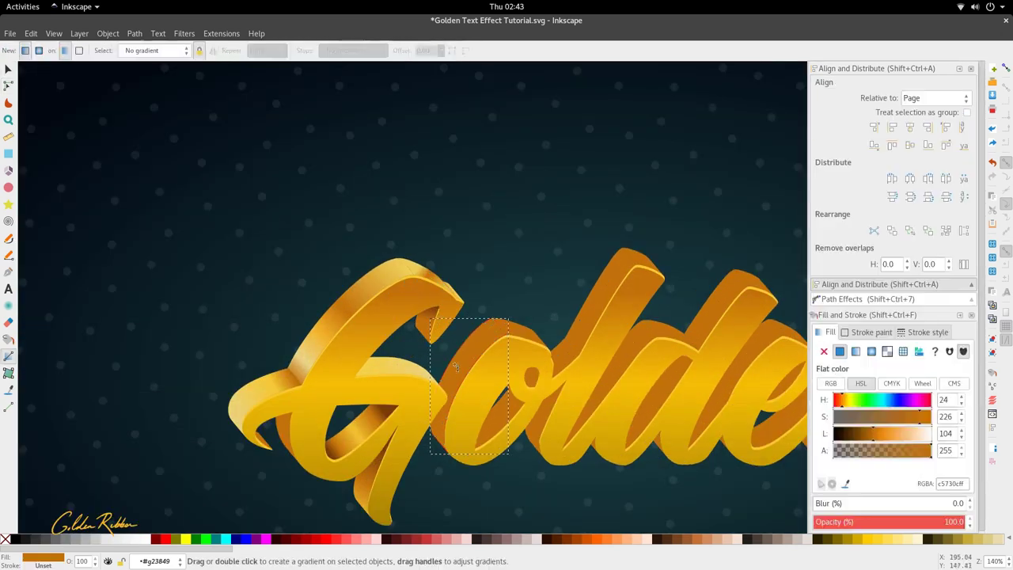
{"action": "left_click_drag", "start_coordinate": [453, 366], "coordinate": [434, 425]}
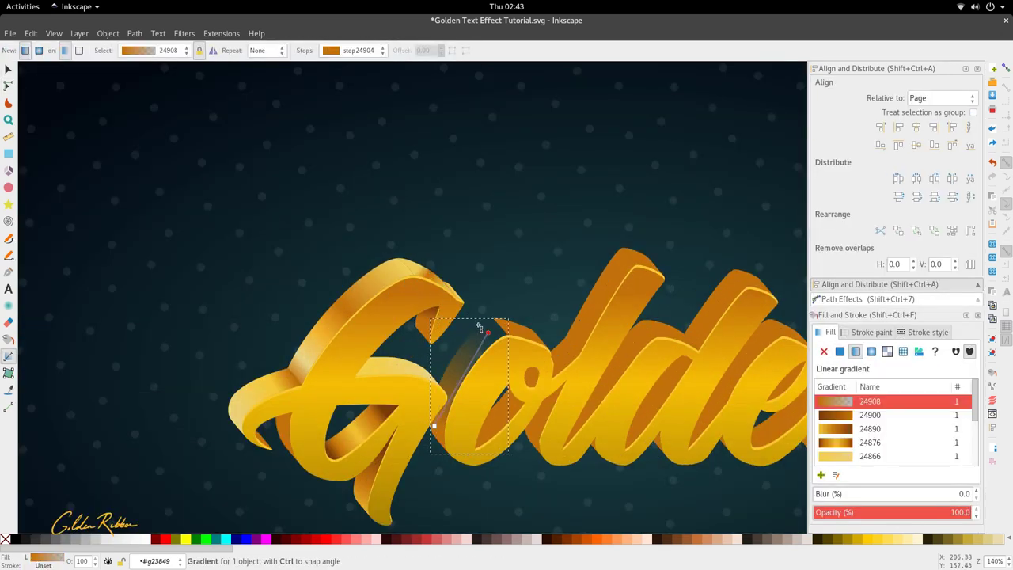
{"action": "left_click", "coordinate": [491, 319]}
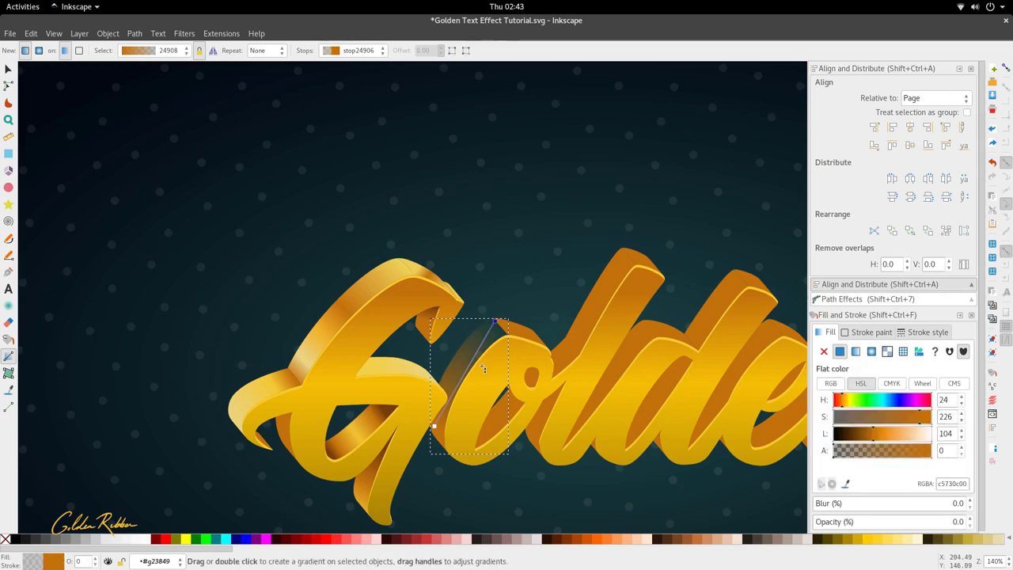
{"action": "left_click", "coordinate": [457, 387]}
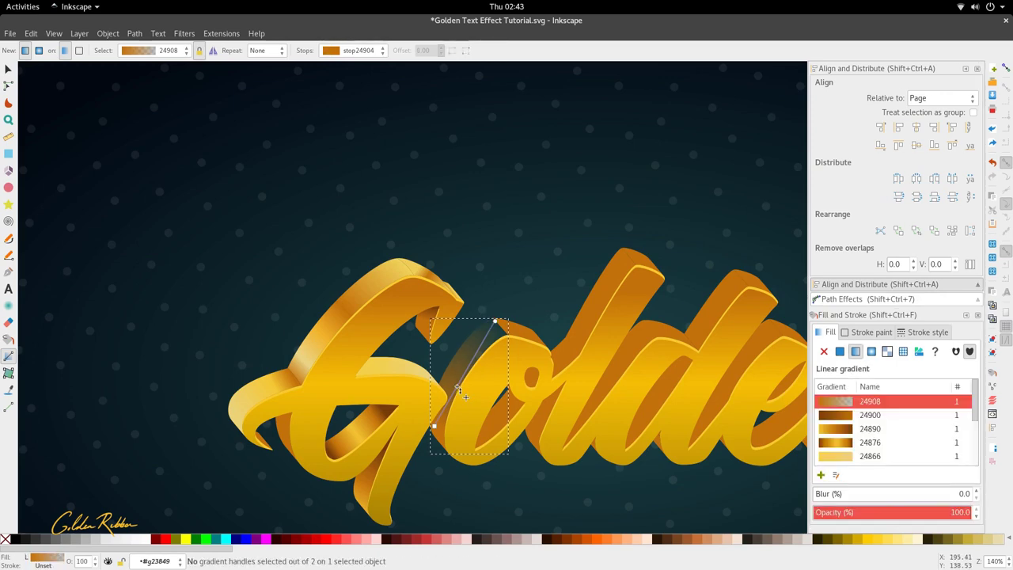
Step: Try recolouring the o face's gradient with a colour sampled from the G's tail, and undo it
{"action": "key", "text": "d"}
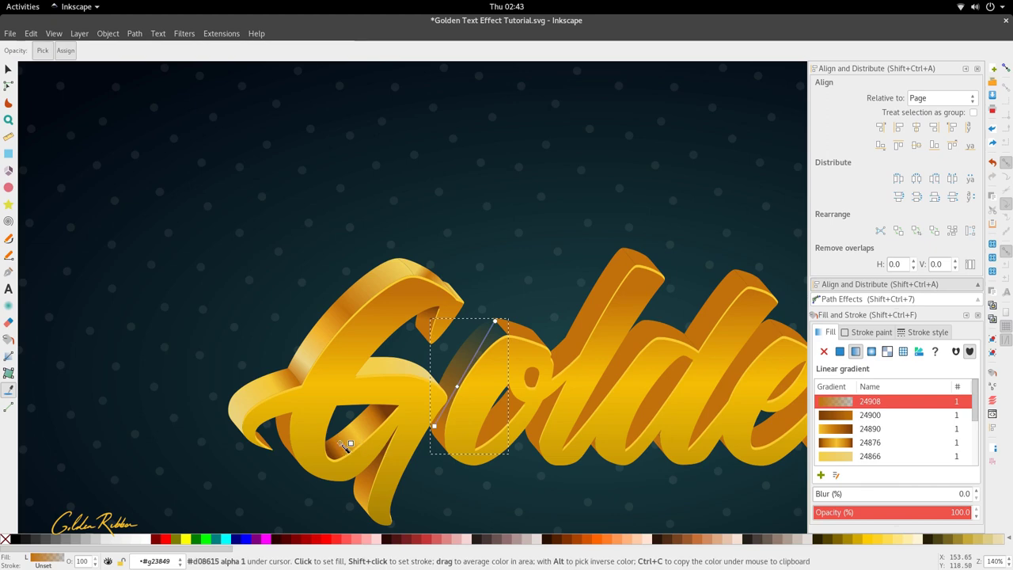
{"action": "left_click", "coordinate": [399, 467]}
{"action": "key", "text": "ctrl+z"}
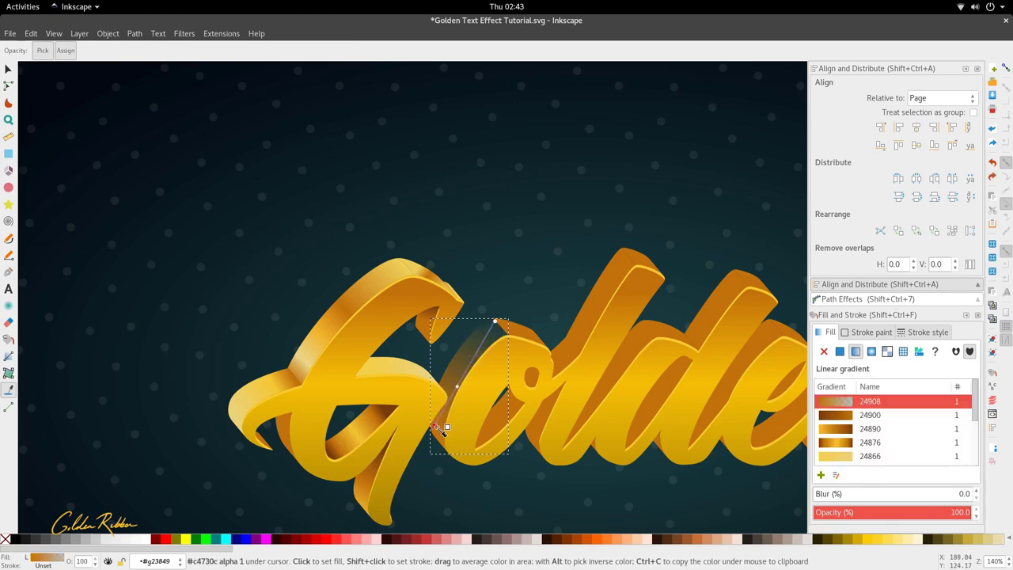
Step: Try recolouring the middle stop of the o's left side-face gradient with gold e1a424 sampled from the G's inner side face, and undo it
{"action": "left_click", "coordinate": [478, 393]}
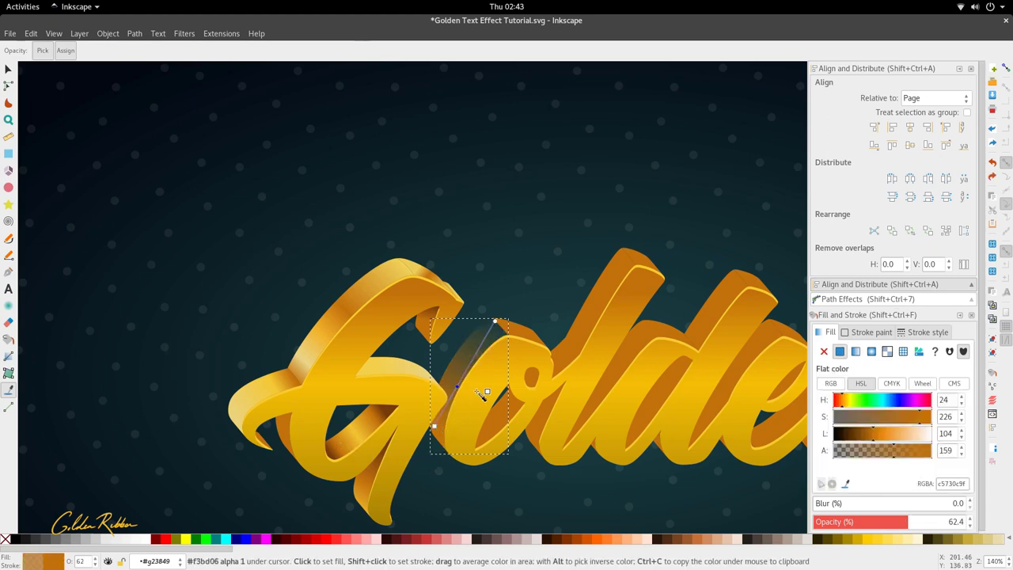
{"action": "left_click", "coordinate": [365, 439]}
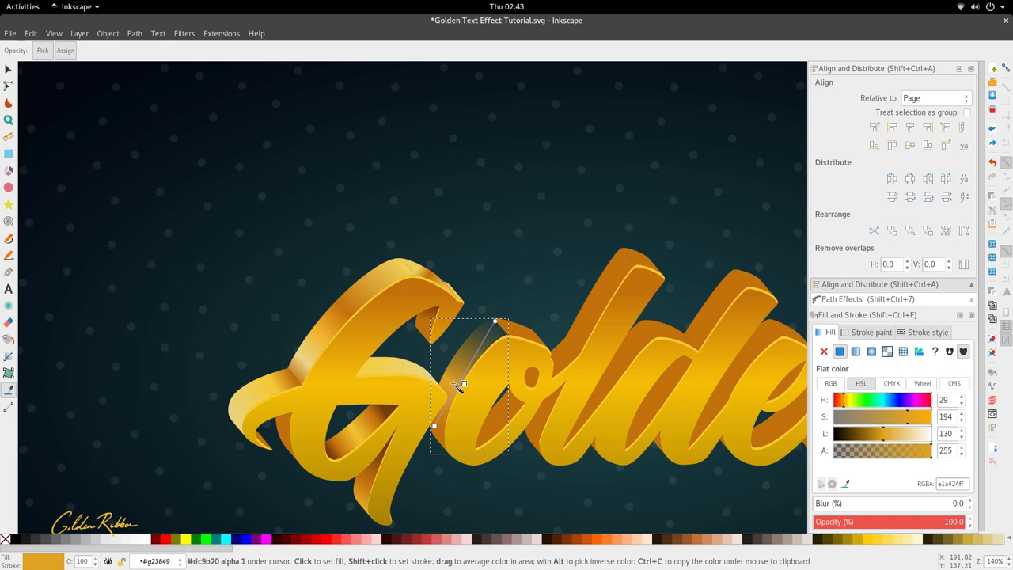
{"action": "key", "text": "ctrl+z"}
Step: Recolour the upper end of the o's left side-face gradient and apply a diagonal linear gradient down the o's inner side face
{"action": "left_click", "coordinate": [494, 331]}
{"action": "left_click", "coordinate": [497, 332]}
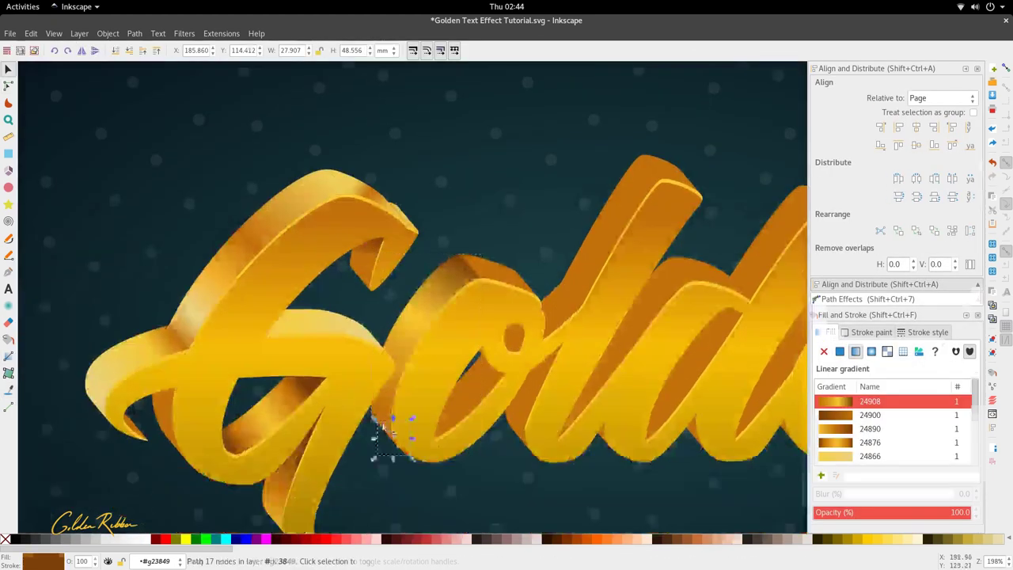
{"action": "left_click", "coordinate": [389, 396]}
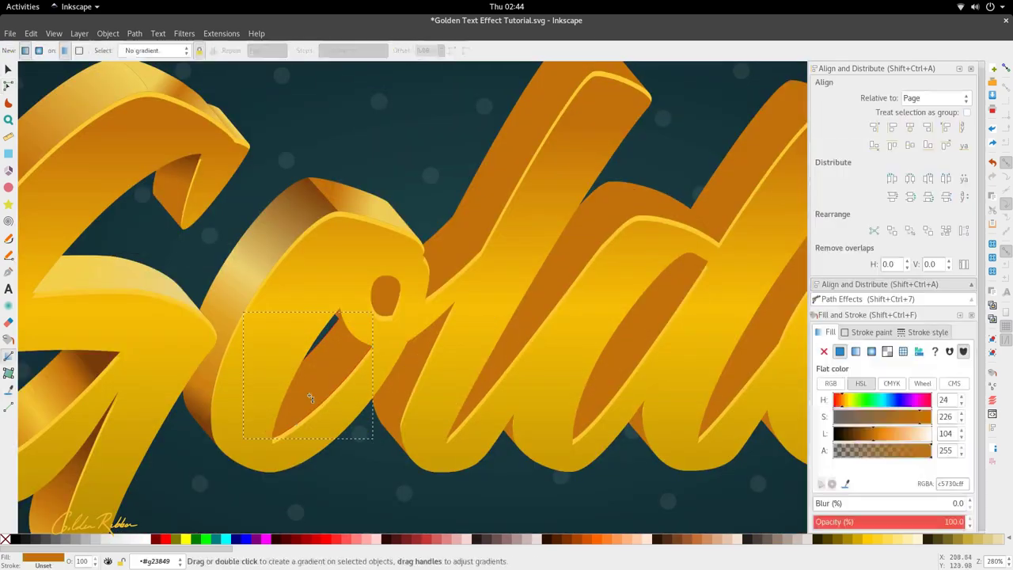
{"action": "left_click_drag", "start_coordinate": [364, 341], "coordinate": [279, 428]}
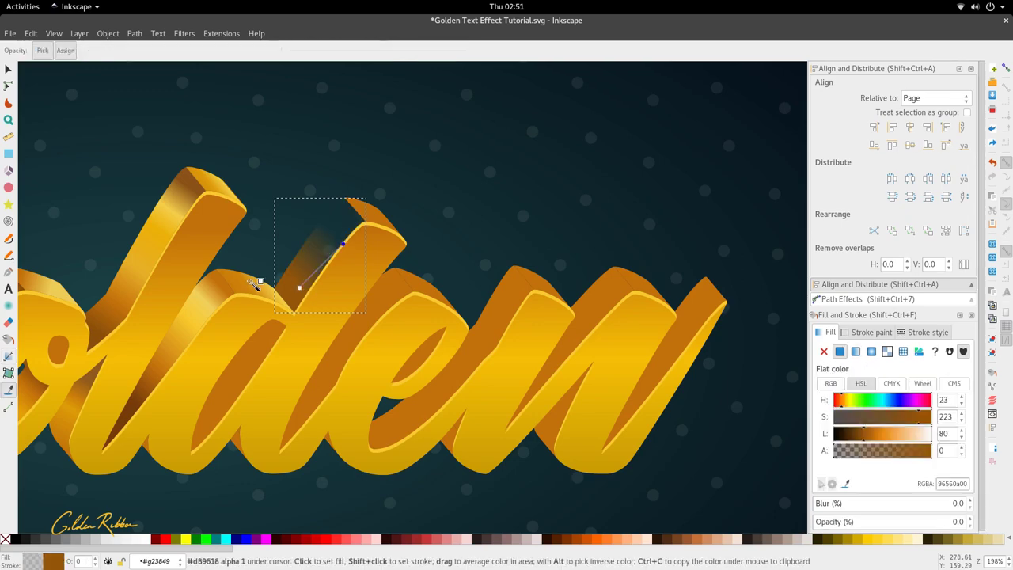
Step: Set the upper stop of the gradient on the d stem's left side face to gold d89517 sampled from the neighbouring side face
{"action": "left_click", "coordinate": [255, 283]}
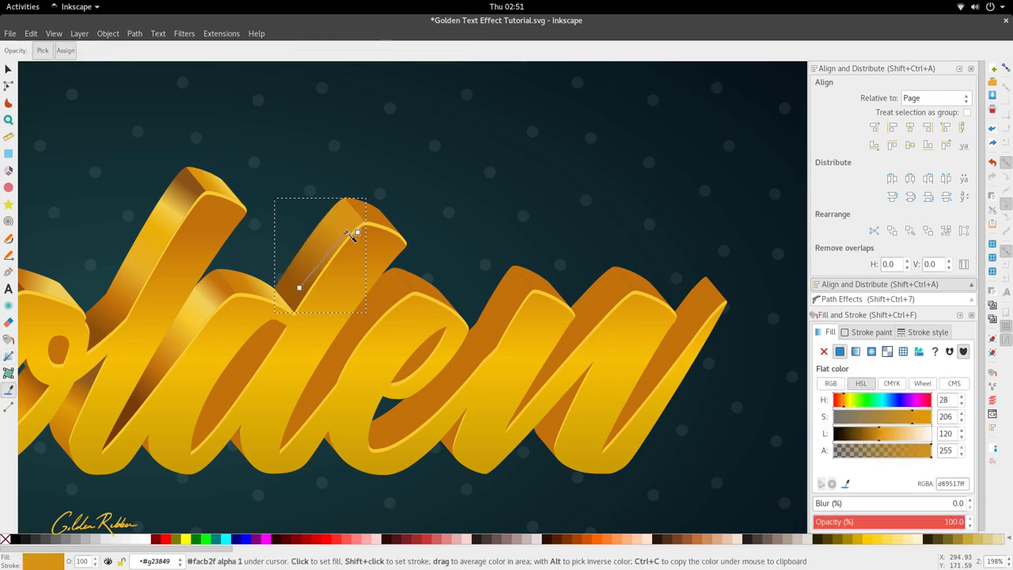
{"action": "left_click", "coordinate": [330, 255]}
{"action": "key", "text": "d"}
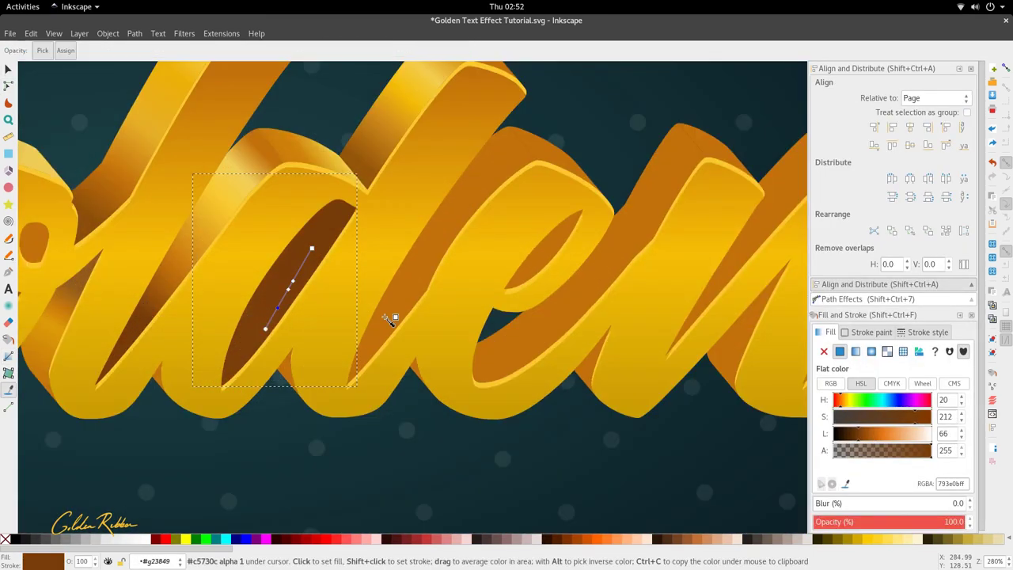
Step: Stretch the gradient inside the d's counter so its two dark brown ends reach the lower and upper tips of the face
{"action": "left_click_drag", "start_coordinate": [349, 328], "coordinate": [317, 366]}
{"action": "left_click_drag", "start_coordinate": [396, 248], "coordinate": [418, 217]}
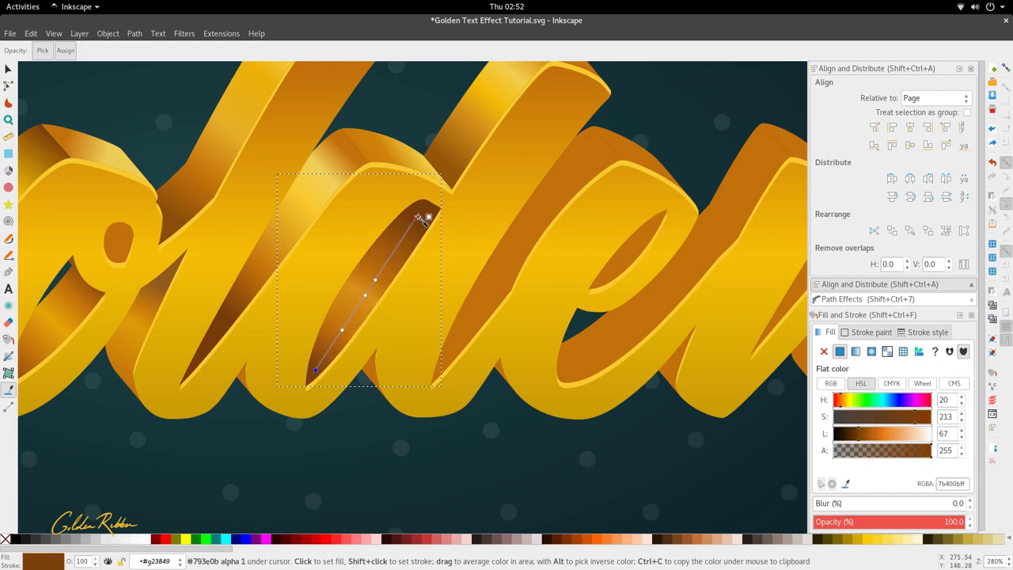
{"action": "key", "text": "n"}
{"action": "scroll", "coordinate": [421, 238], "scroll_direction": "down", "scroll_amount": 1}
{"action": "left_click", "coordinate": [387, 304]}
{"action": "left_click_drag", "start_coordinate": [388, 304], "coordinate": [444, 314]}
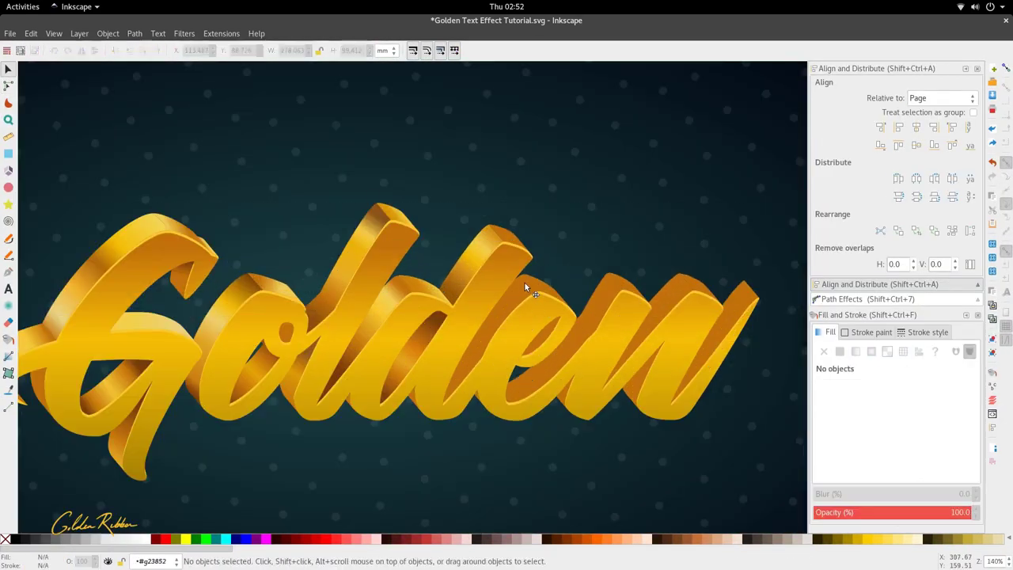
Step: Apply a downward linear gradient to the e's left side face and set its lower stop to dark brown 84460b
{"action": "key", "text": "g"}
{"action": "left_click", "coordinate": [491, 330]}
{"action": "left_click_drag", "start_coordinate": [495, 319], "coordinate": [457, 384]}
{"action": "key", "text": "d"}
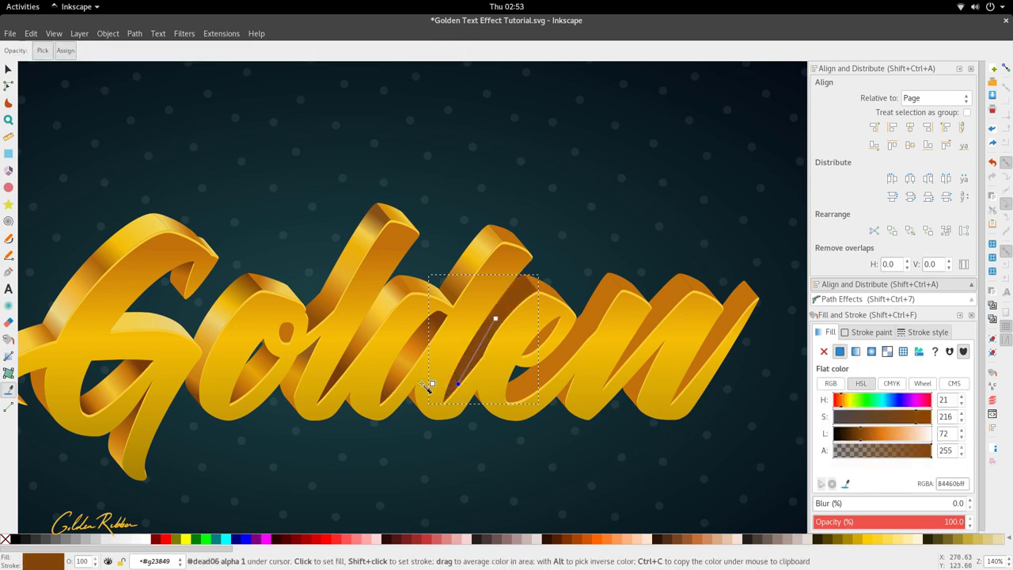
{"action": "scroll", "coordinate": [429, 387], "scroll_direction": "down", "scroll_amount": 2}
{"action": "scroll", "coordinate": [506, 368], "scroll_direction": "up", "scroll_amount": 2}
Step: Add middle stops to the e's left side-face gradient and set the lower middle one to orange c5730c
{"action": "key", "text": "g"}
{"action": "double_click", "coordinate": [398, 372]}
{"action": "key", "text": "d"}
{"action": "key", "text": "g"}
{"action": "double_click", "coordinate": [410, 353]}
{"action": "key", "text": "d"}
{"action": "left_click", "coordinate": [398, 372]}
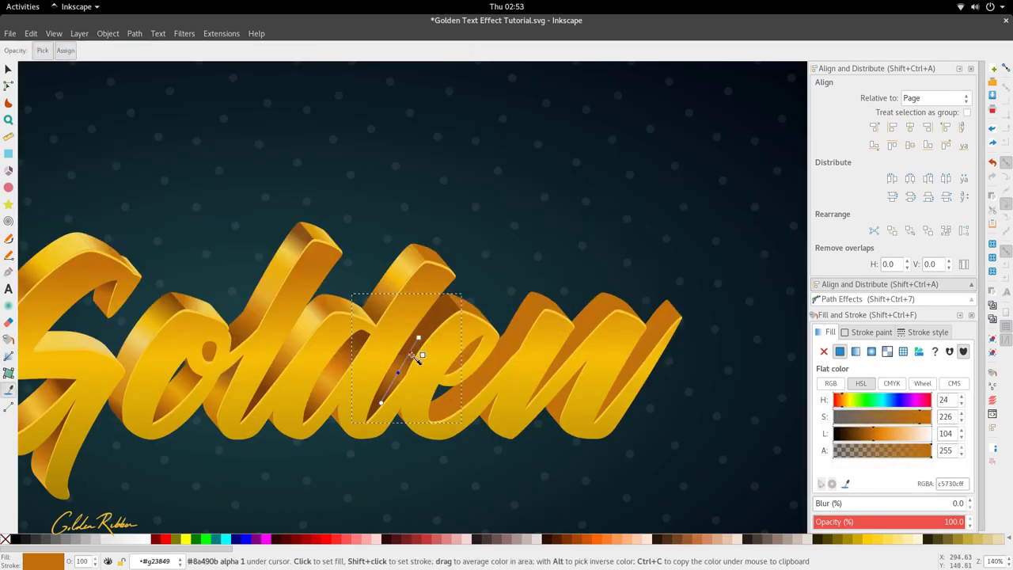
Step: Extend the e's left side-face gradient toward the top of the letter and colour it with pale gold sampled from the G's upper face
{"action": "left_click", "coordinate": [409, 352]}
{"action": "left_click_drag", "start_coordinate": [419, 337], "coordinate": [439, 319]}
{"action": "scroll", "coordinate": [325, 305], "scroll_direction": "down", "scroll_amount": 2}
{"action": "scroll", "coordinate": [259, 256], "scroll_direction": "left", "scroll_amount": 10}
{"action": "left_click", "coordinate": [95, 234]}
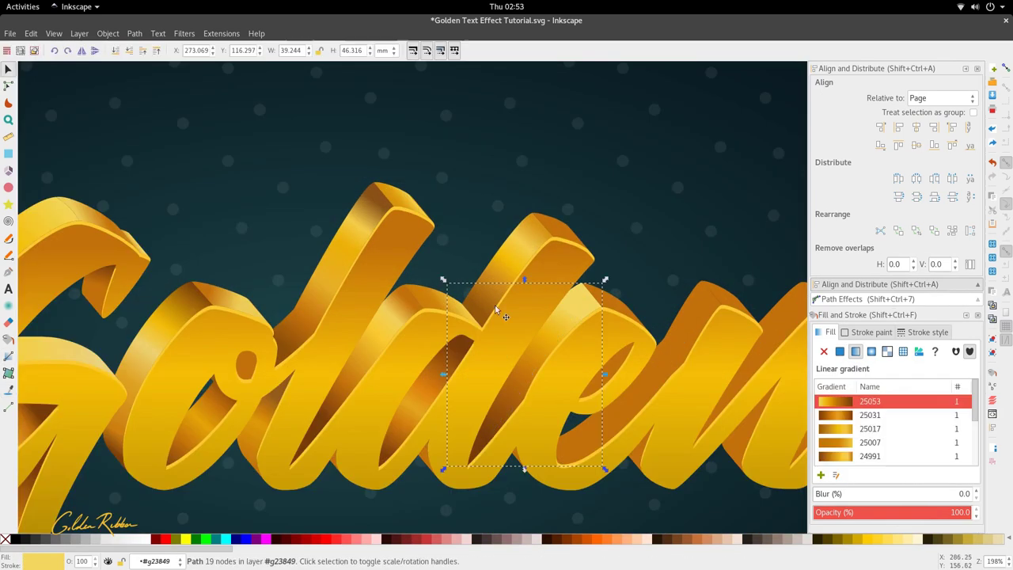
Step: Shade the e's upper-right side face with a short linear gradient that has a middle stop and ends in gold e4a308
{"action": "left_click", "coordinate": [391, 211]}
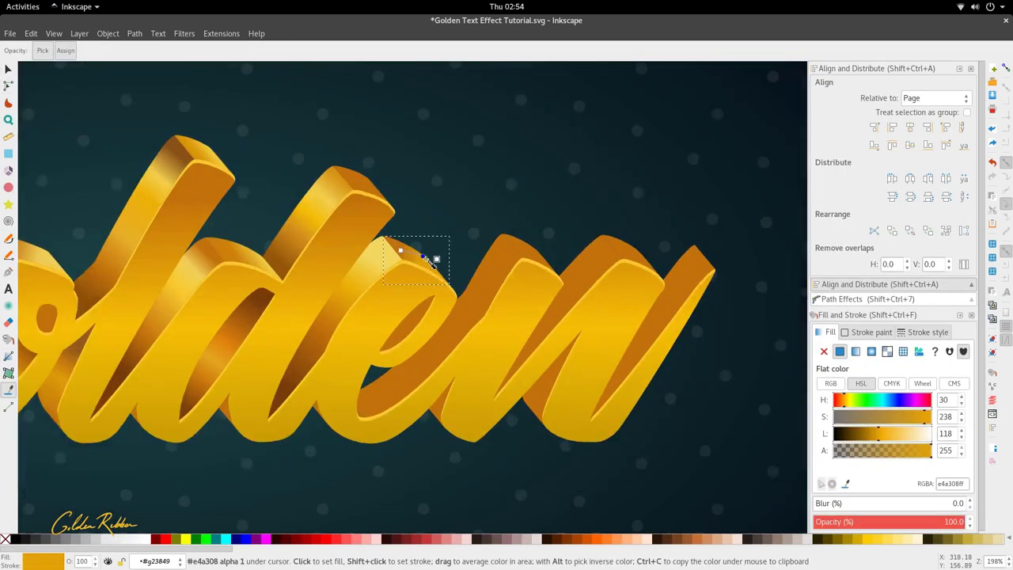
{"action": "scroll", "coordinate": [431, 261], "scroll_direction": "up", "scroll_amount": 2}
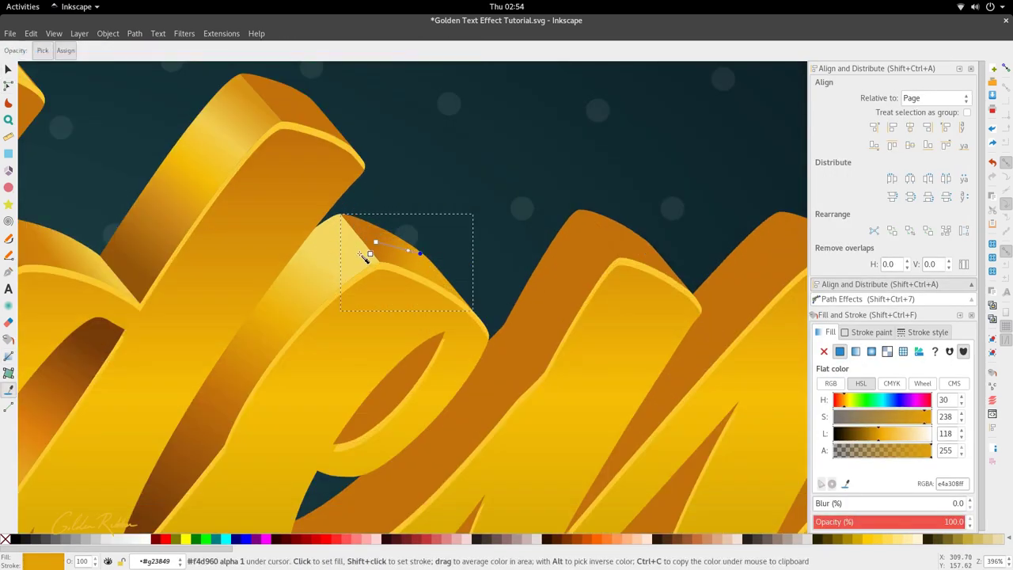
{"action": "left_click", "coordinate": [415, 222]}
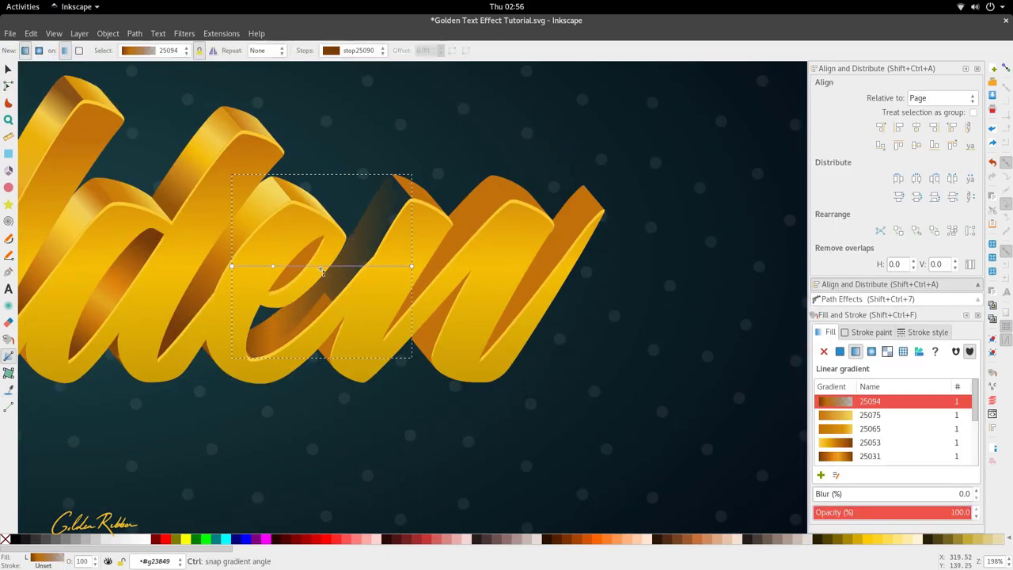
Step: Shade the n's first two left side faces, adding gold efba19 and orange b66b0b stops to their linear gradients
{"action": "double_click", "coordinate": [323, 270]}
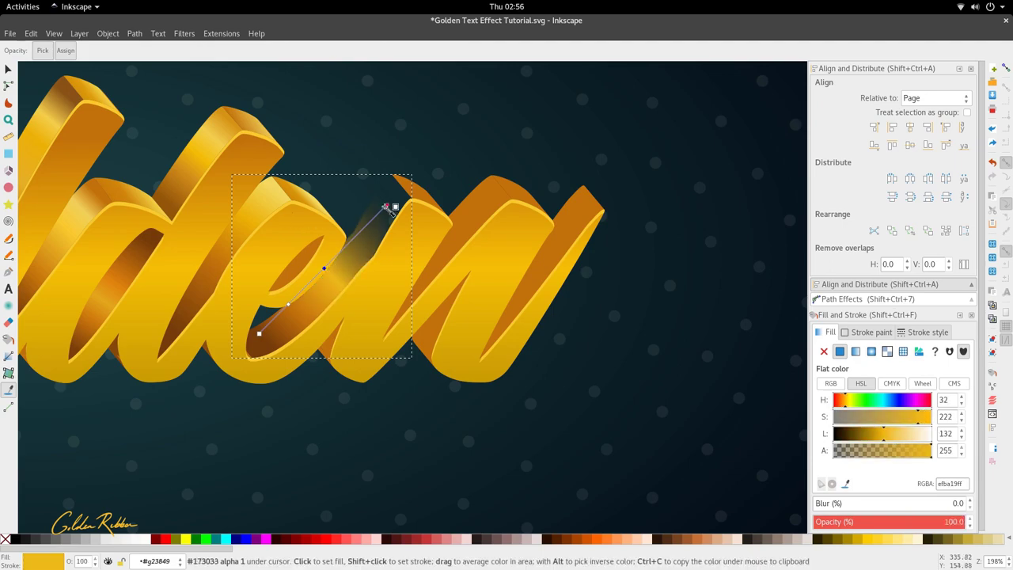
{"action": "left_click_drag", "start_coordinate": [386, 205], "coordinate": [403, 174]}
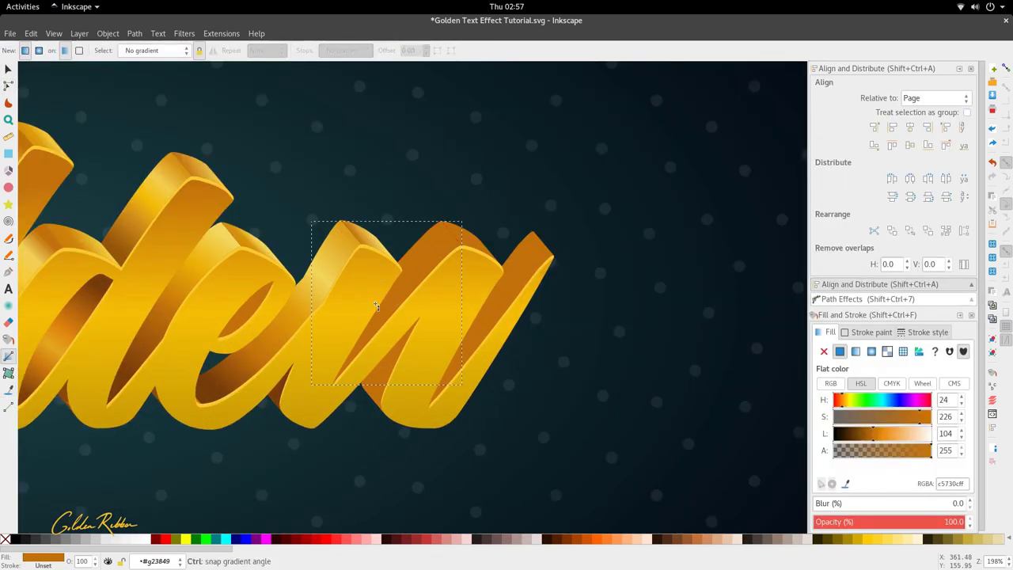
{"action": "key", "text": "d"}
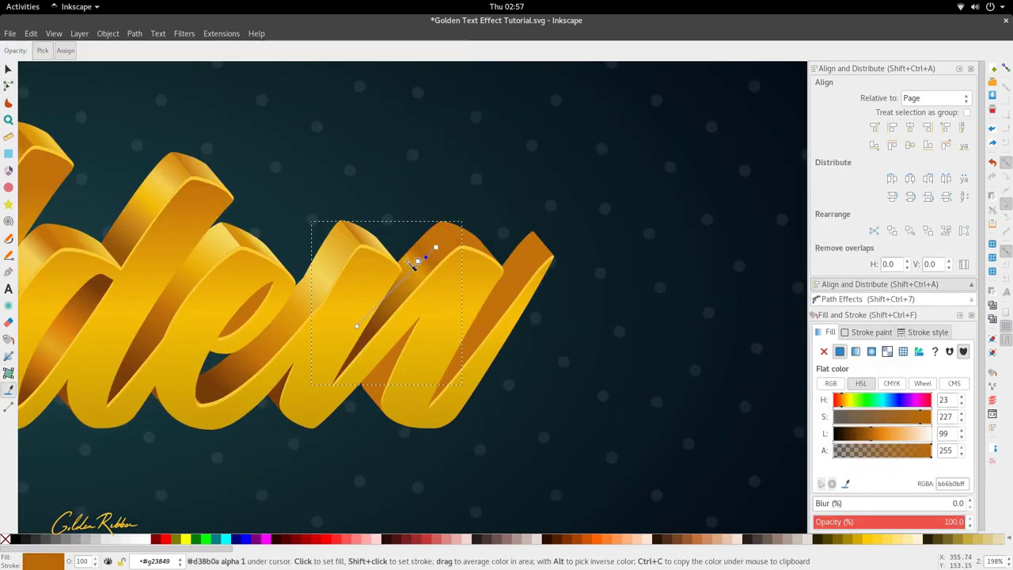
{"action": "left_click_drag", "start_coordinate": [450, 250], "coordinate": [429, 261]}
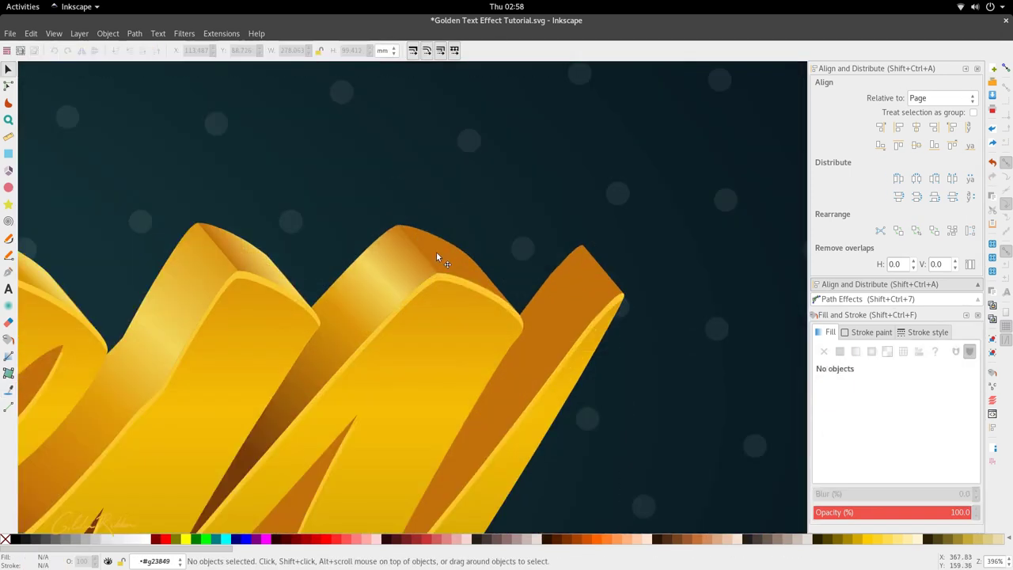
Step: Apply a near-vertical linear gradient to the n's upper-right side face, using orange c5730c and a colour sampled from the adjoining side face
{"action": "left_click", "coordinate": [436, 251]}
{"action": "key", "text": "g"}
{"action": "left_click_drag", "start_coordinate": [458, 215], "coordinate": [447, 255]}
{"action": "key", "text": "d"}
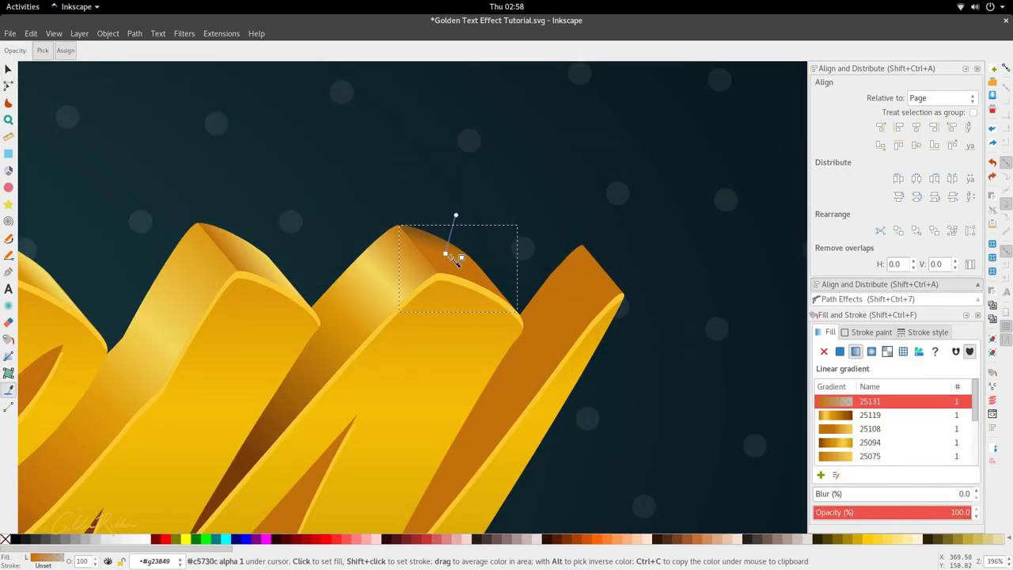
{"action": "left_click", "coordinate": [407, 263]}
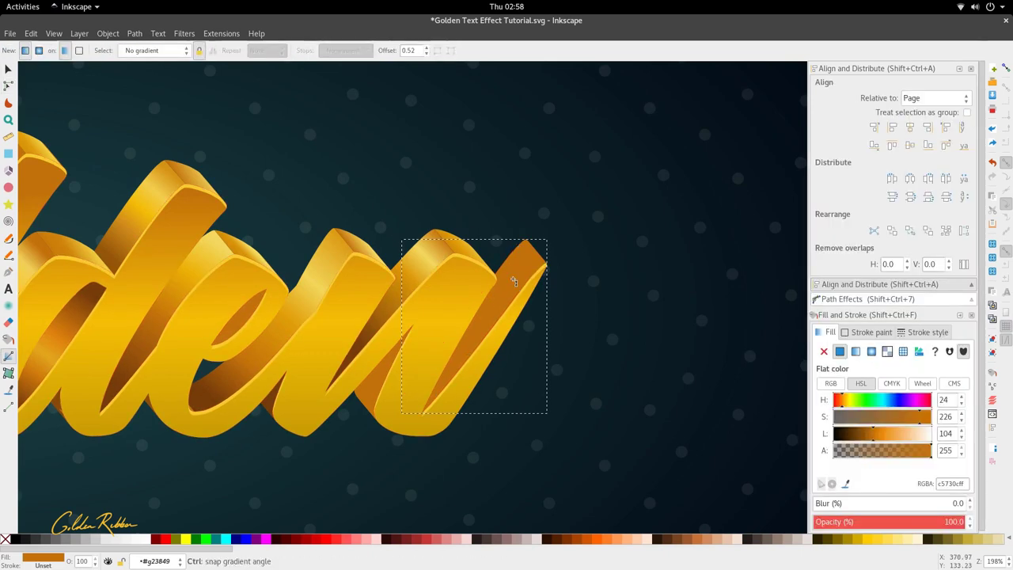
Step: Set the lower stop of the n's last stem side-face gradient to dark brown 773d0b and extend that end toward the stem's base
{"action": "key", "text": "d"}
{"action": "left_click", "coordinate": [478, 346]}
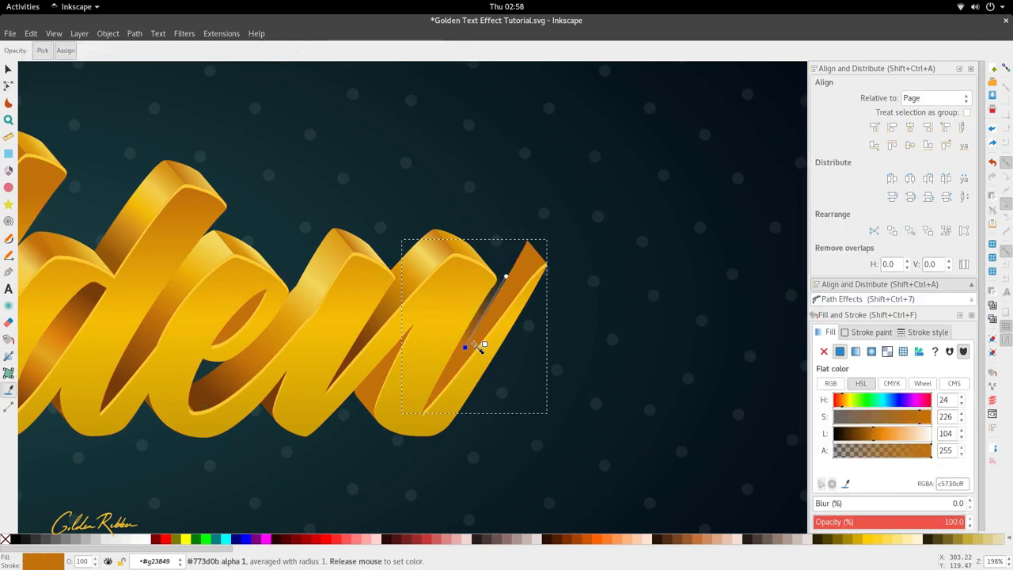
{"action": "key", "text": "ctrl+F1"}
{"action": "left_click_drag", "start_coordinate": [466, 347], "coordinate": [441, 381]}
Step: Add a middle stop to the last stem's gradient, and set its upper end to brown a25b0c just beyond the stem's tip
{"action": "double_click", "coordinate": [483, 314]}
{"action": "key", "text": "d"}
{"action": "left_click", "coordinate": [507, 280]}
{"action": "key", "text": "d"}
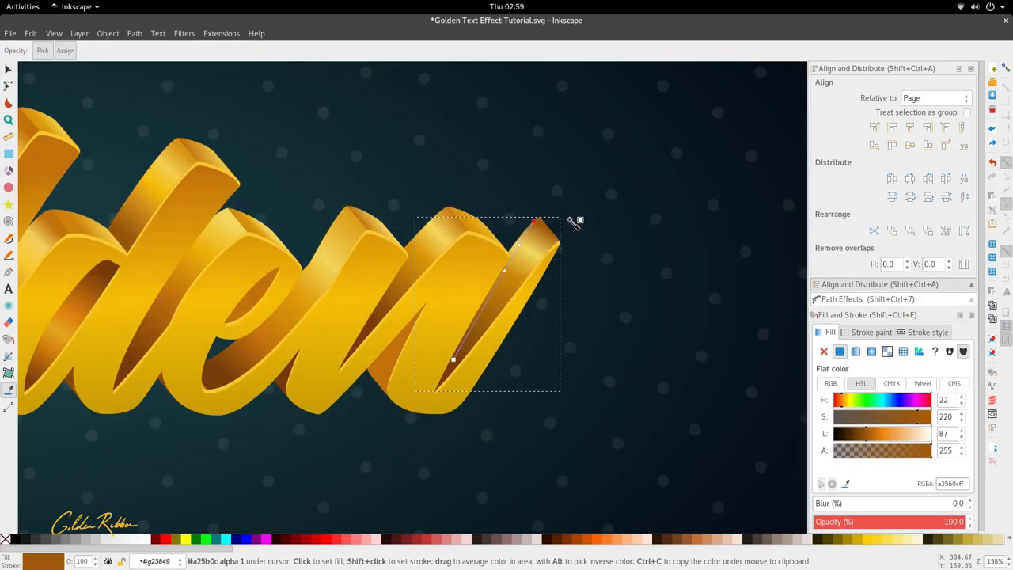
{"action": "left_click_drag", "start_coordinate": [533, 222], "coordinate": [580, 232]}
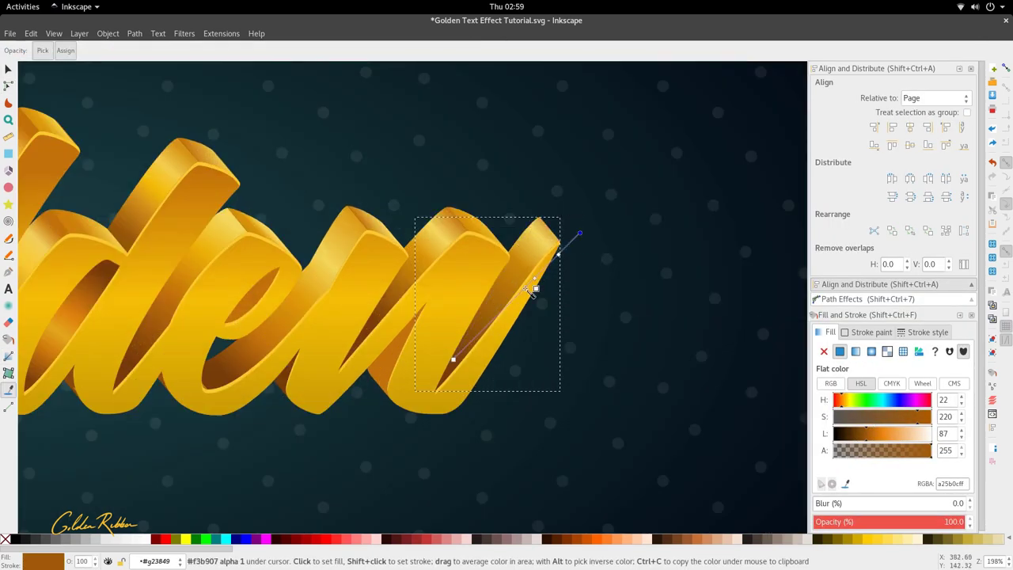
Step: Add further middle stops to the last stem's side-face gradient and recolour them with gold tones sampled from the lettering
{"action": "key", "text": "g"}
{"action": "double_click", "coordinate": [493, 320]}
{"action": "key", "text": "d"}
{"action": "left_click", "coordinate": [507, 295]}
{"action": "key", "text": "g"}
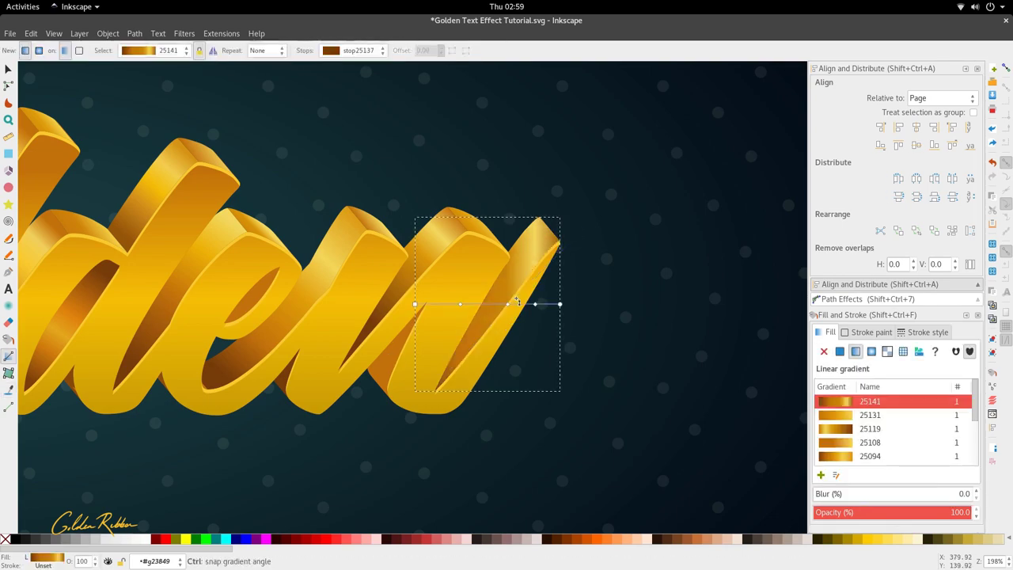
{"action": "double_click", "coordinate": [513, 299]}
{"action": "key", "text": "d"}
{"action": "left_click", "coordinate": [355, 289]}
{"action": "key", "text": "s"}
{"action": "left_click", "coordinate": [479, 335]}
{"action": "scroll", "coordinate": [478, 334], "scroll_direction": "down", "scroll_amount": 3}
{"action": "scroll", "coordinate": [500, 273], "scroll_direction": "up", "scroll_amount": 4}
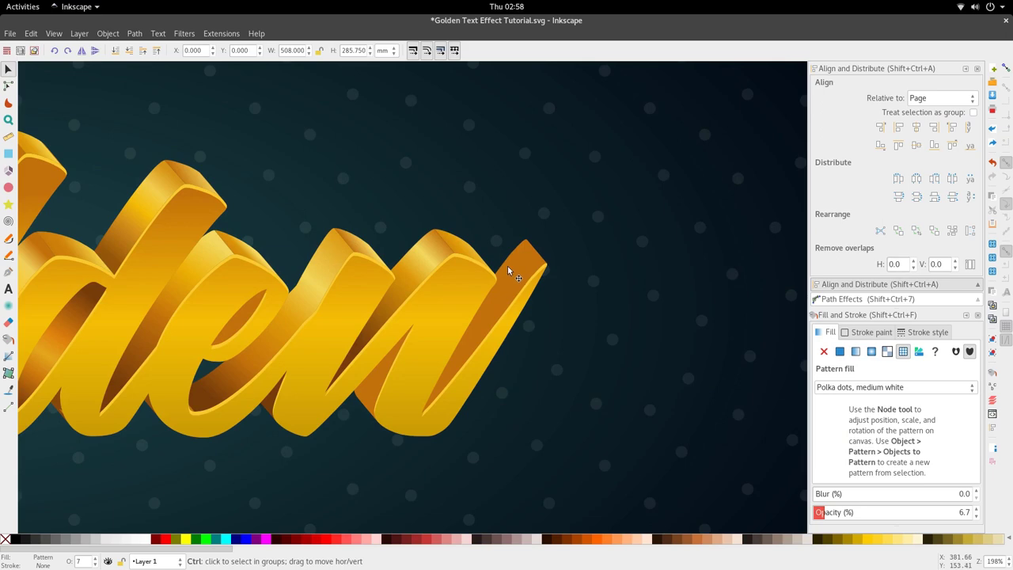
Step: Apply a linear gradient down the side face of the n's last stem, fading along its slope from its upper part to its middle
{"action": "key", "text": "Escape"}
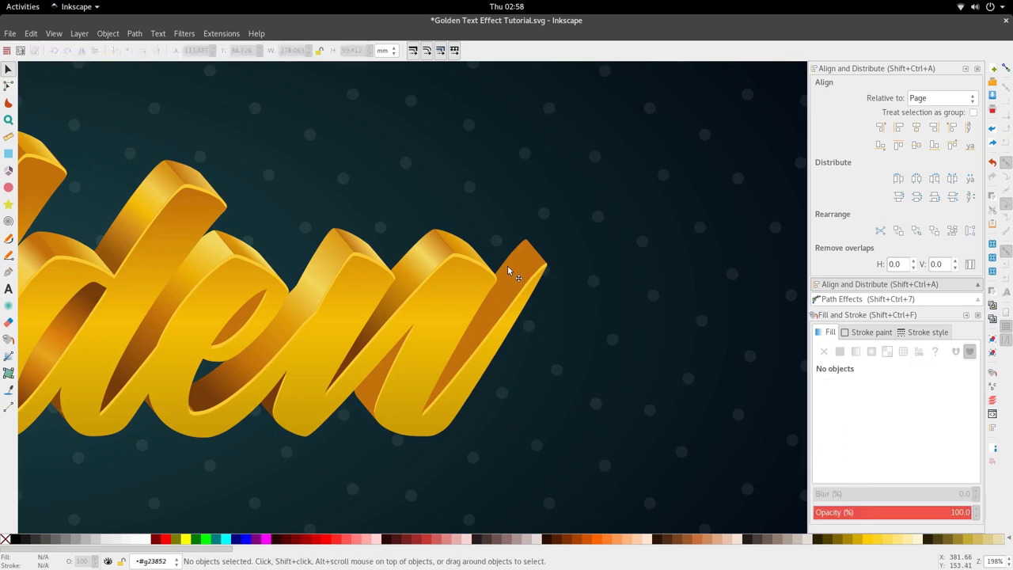
{"action": "left_click", "coordinate": [507, 265], "text": "ctrl"}
{"action": "key", "text": "n"}
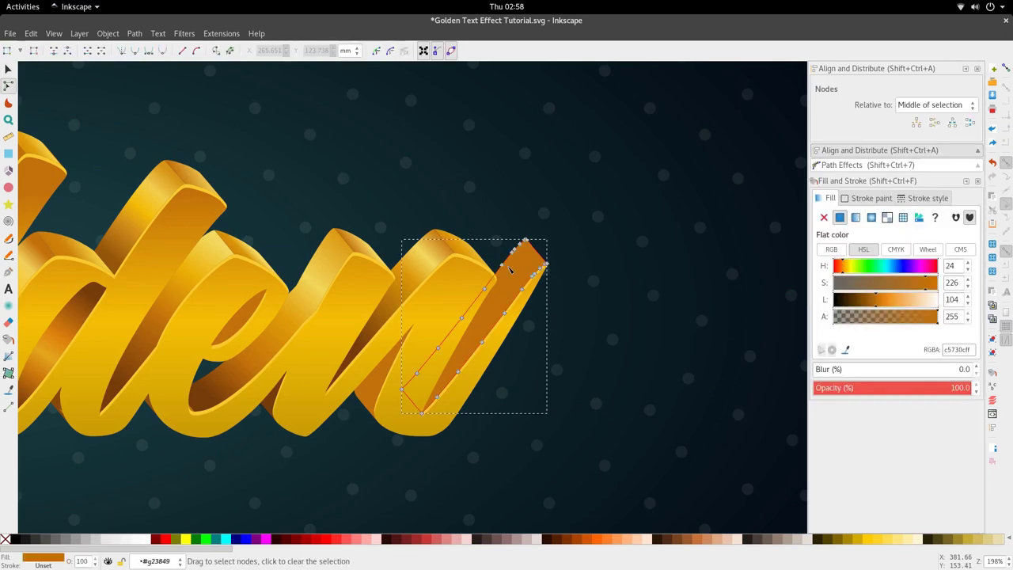
{"action": "key", "text": "g"}
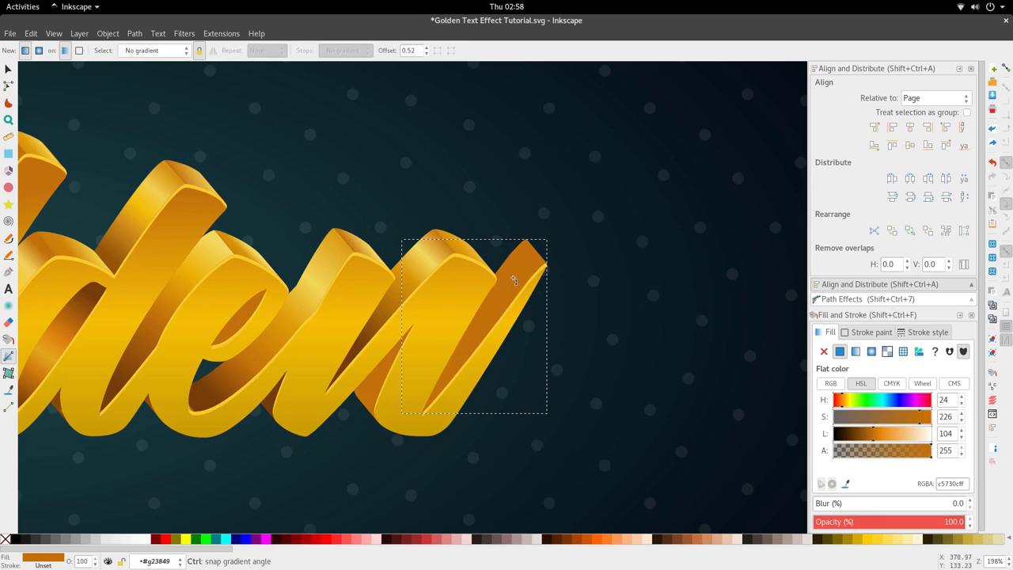
{"action": "left_click_drag", "start_coordinate": [509, 277], "coordinate": [465, 347]}
{"action": "key", "text": "d"}
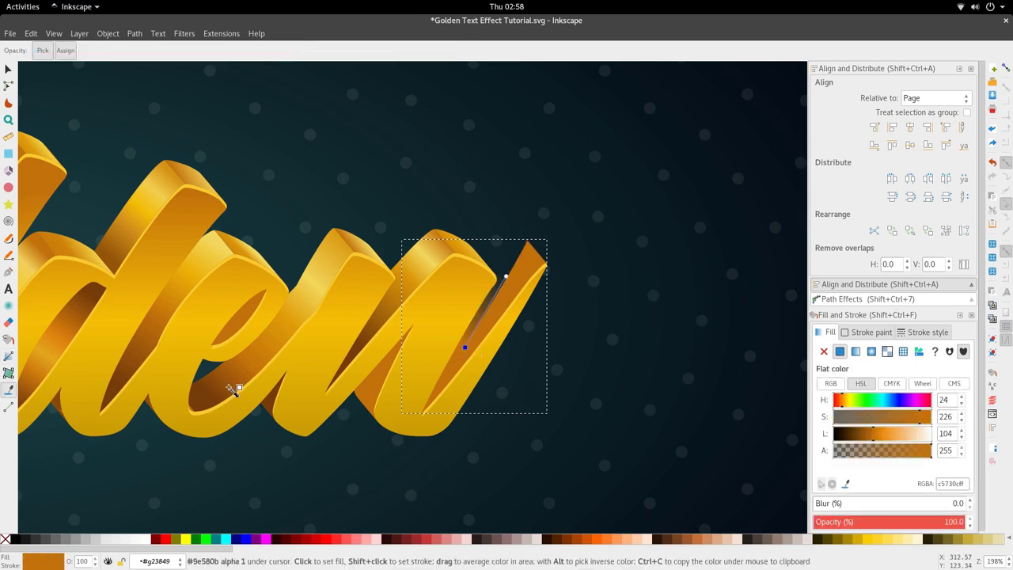
Step: Set the lower stop of the last stem's gradient to dark brown 773d0b, extend it toward the base, and add a middle stop
{"action": "left_click_drag", "start_coordinate": [229, 392], "coordinate": [199, 404]}
{"action": "left_click_drag", "start_coordinate": [473, 350], "coordinate": [468, 352]}
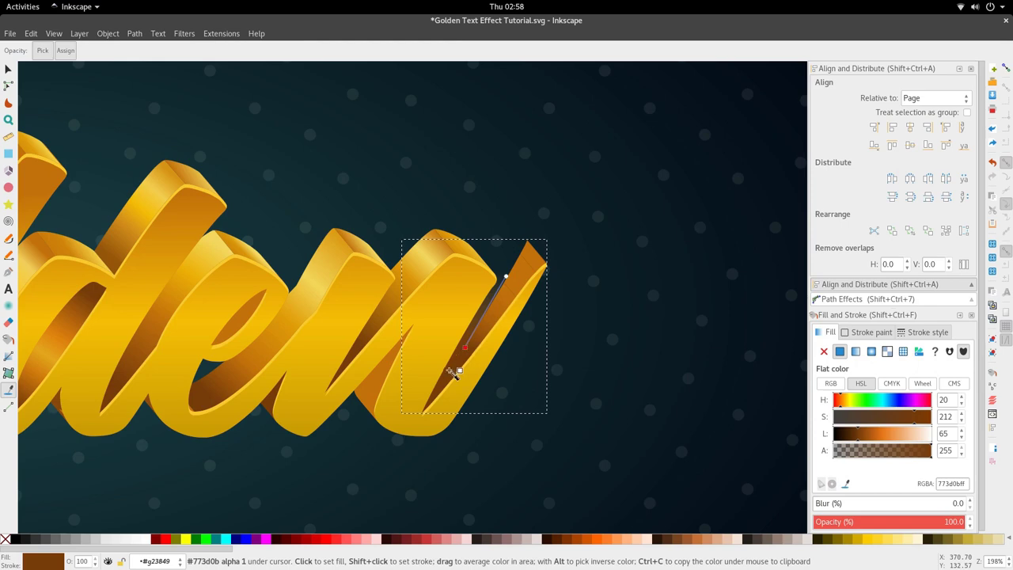
{"action": "key", "text": "g"}
{"action": "left_click", "coordinate": [481, 315]}
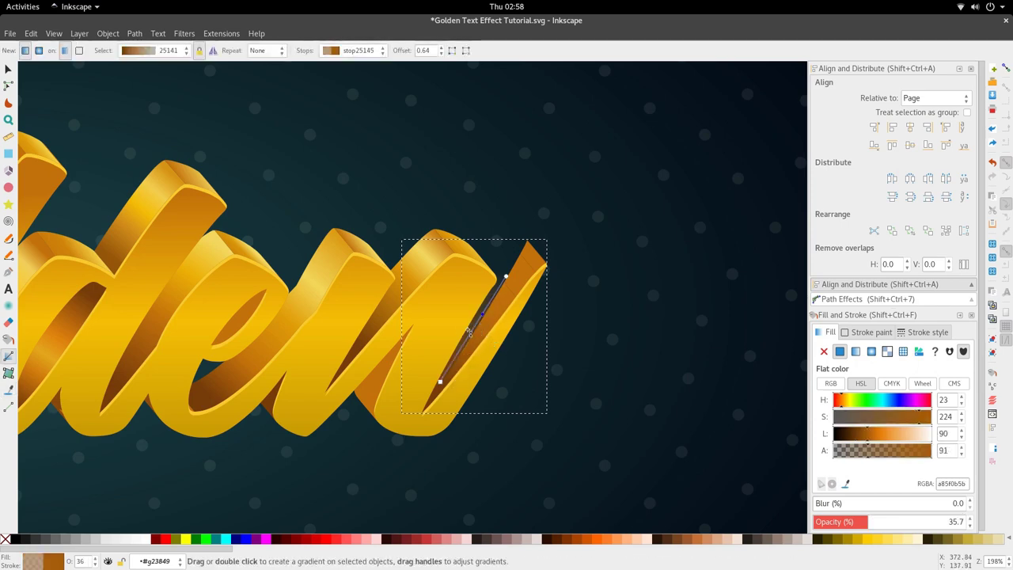
Step: Set the middle stop of the last stem's gradient to gold cc8909 and add a pale gold f4d95f stop just above it
{"action": "key", "text": "d"}
{"action": "left_click", "coordinate": [496, 300]}
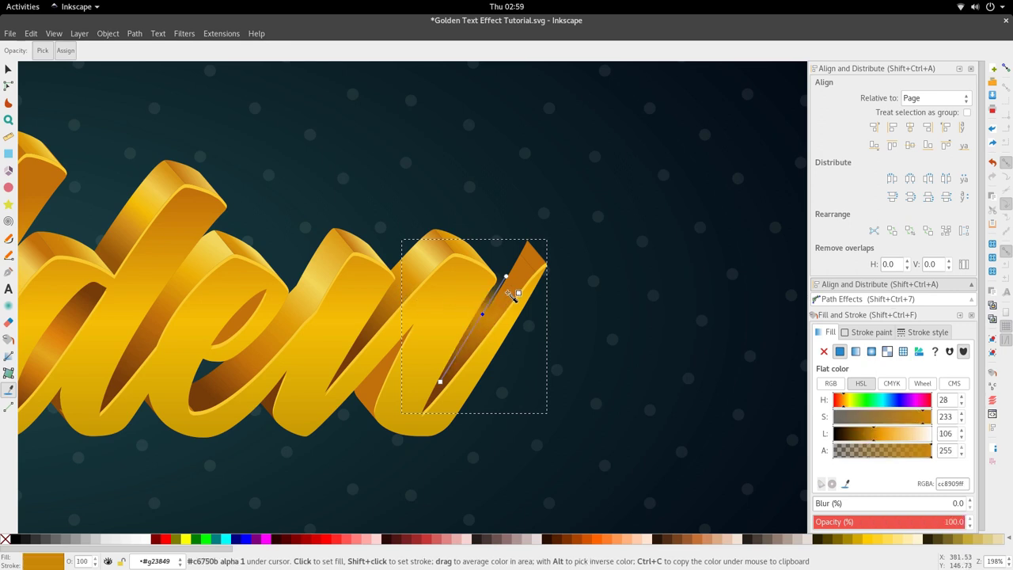
{"action": "left_click", "coordinate": [506, 276]}
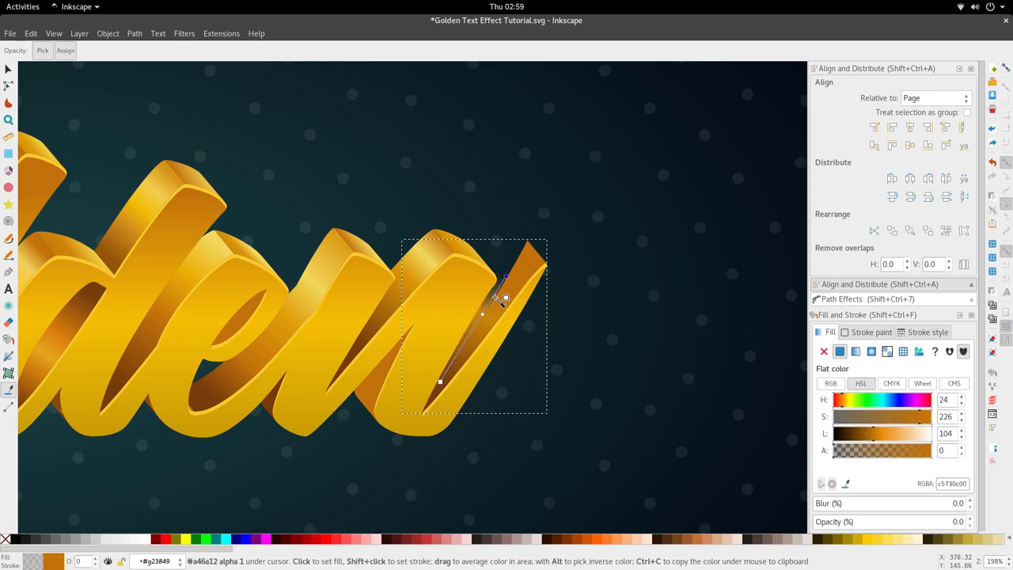
{"action": "key", "text": "g"}
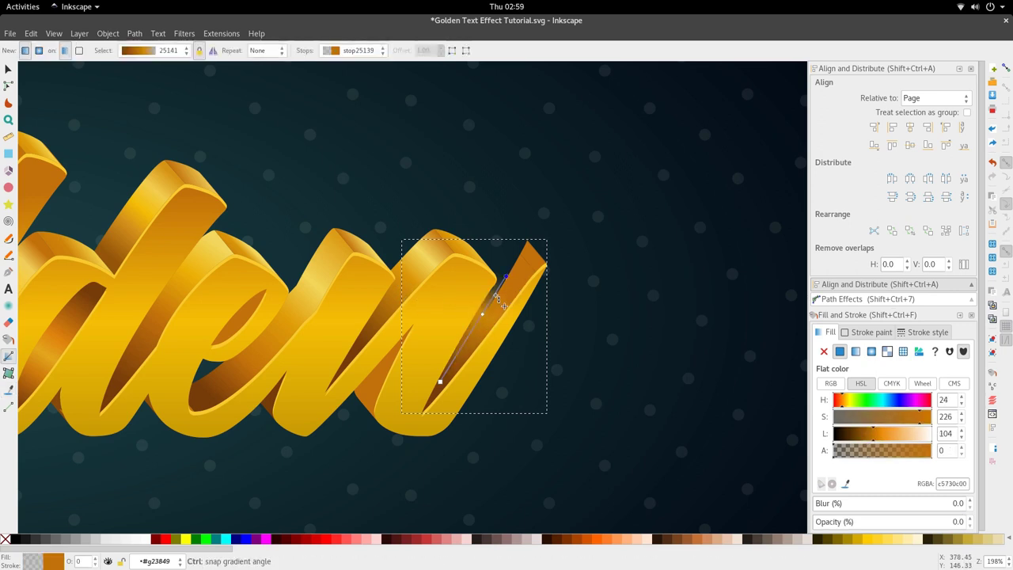
{"action": "left_click", "coordinate": [496, 295]}
{"action": "key", "text": "d"}
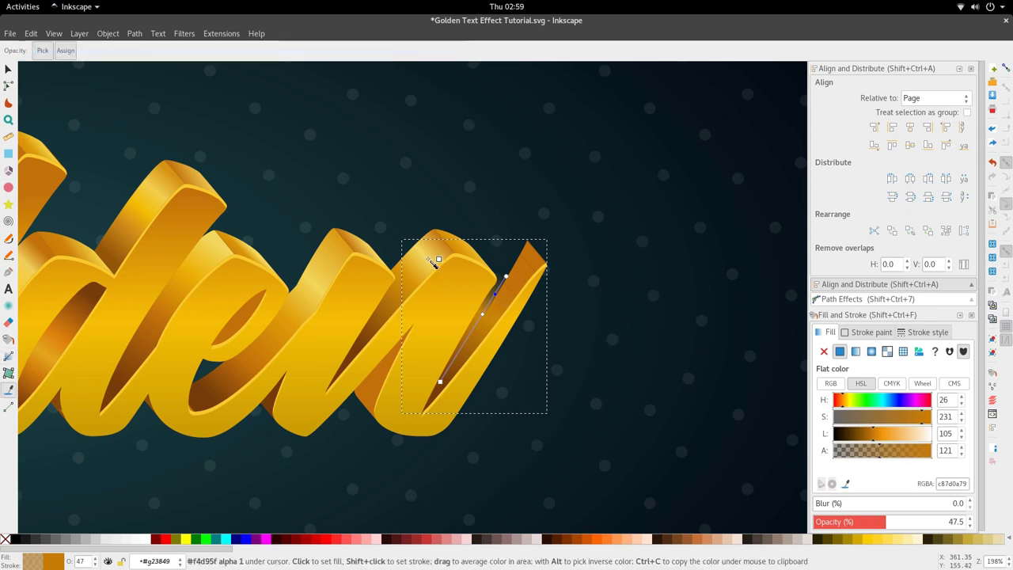
{"action": "left_click", "coordinate": [501, 277]}
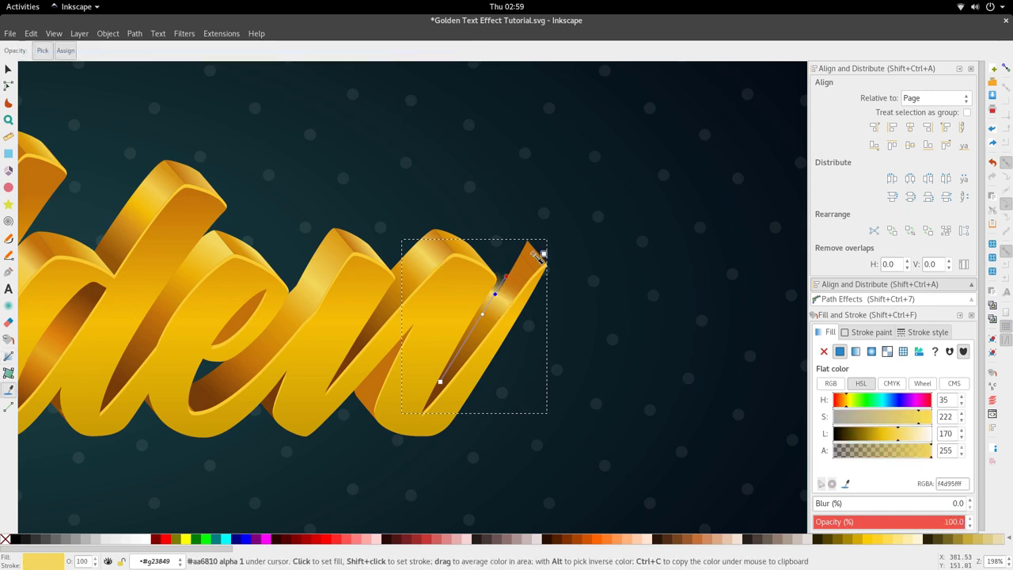
Step: Extend the upper end of the last stem's gradient beyond the stem's tip and colour it brown a25b0c
{"action": "left_click_drag", "start_coordinate": [507, 276], "coordinate": [531, 253]}
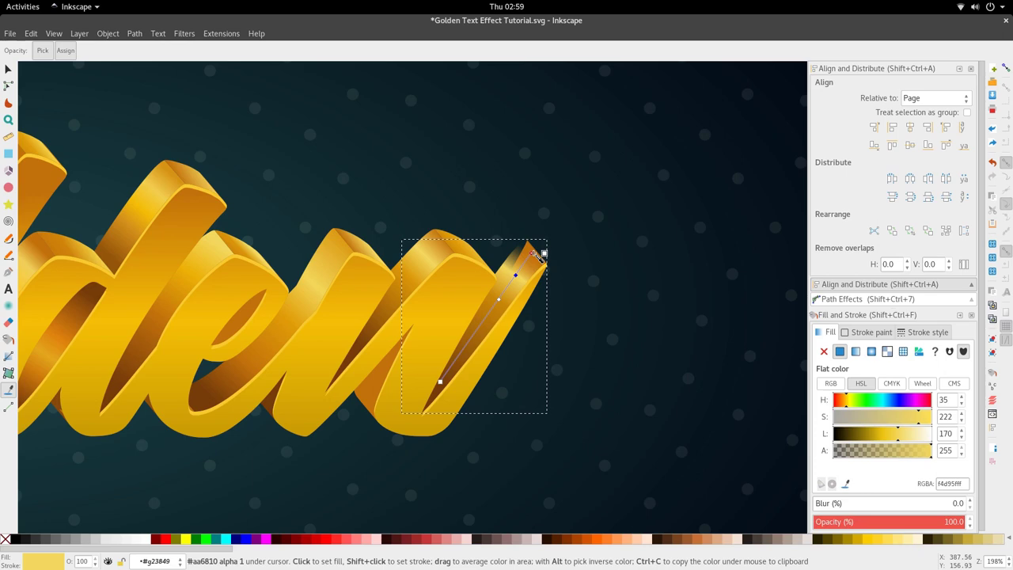
{"action": "left_click", "coordinate": [535, 253]}
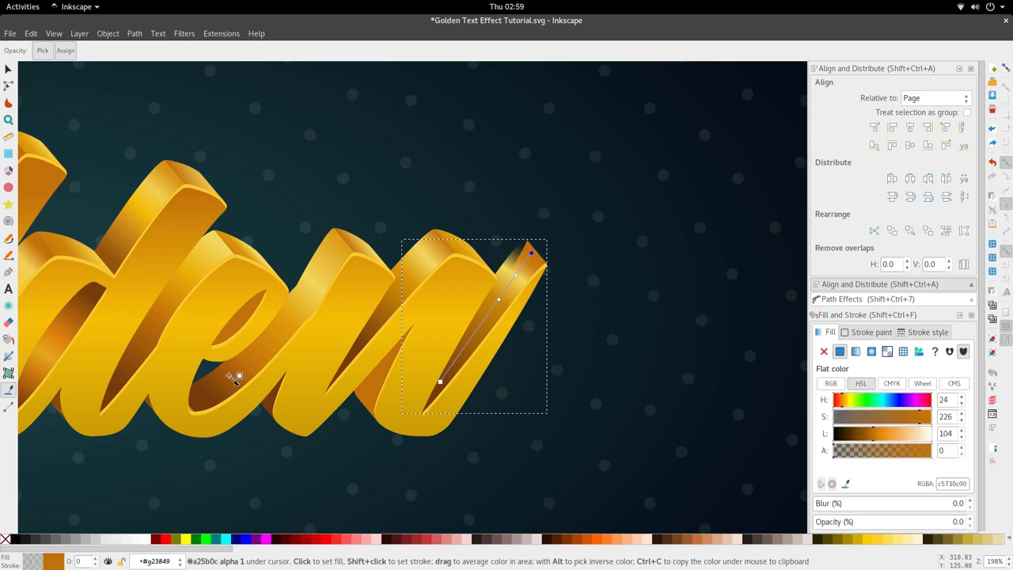
{"action": "left_click", "coordinate": [340, 376]}
{"action": "scroll", "coordinate": [526, 289], "scroll_direction": "down", "scroll_amount": 2}
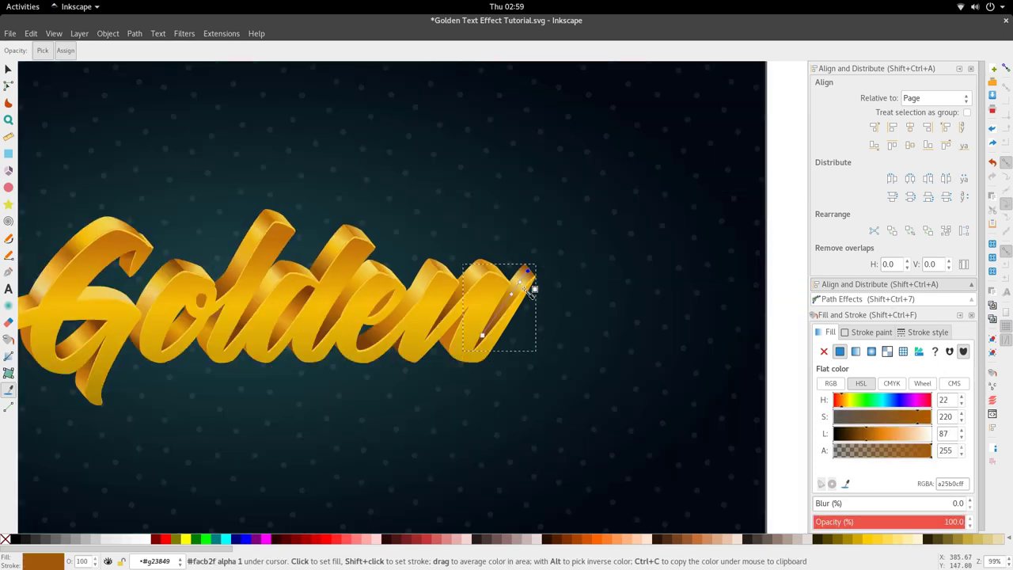
{"action": "scroll", "coordinate": [516, 315], "scroll_direction": "up", "scroll_amount": 1}
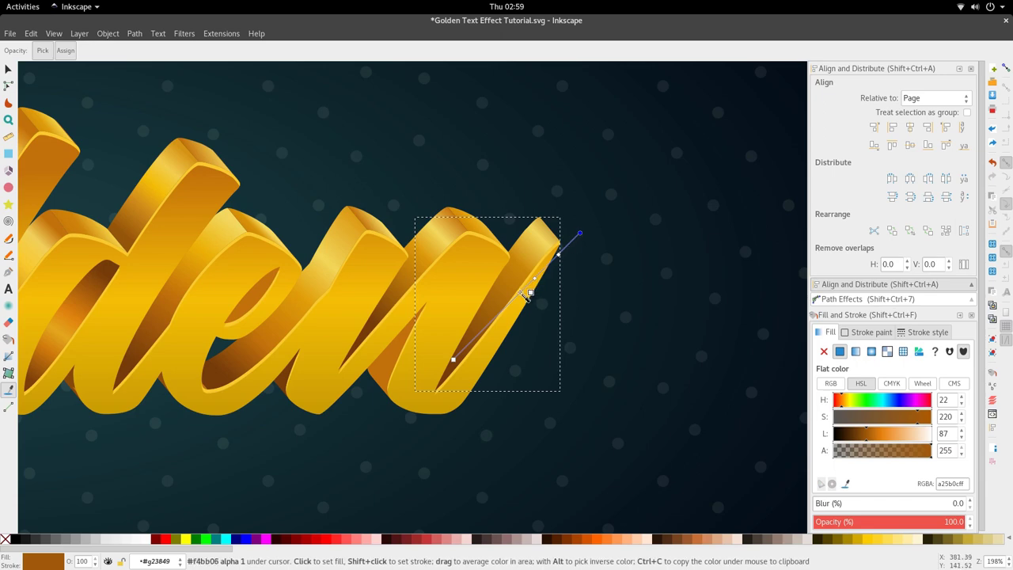
Step: Add a stop to the lower part of the last stem's gradient, at offset 0.31, and colour it orange-brown c5730c
{"action": "key", "text": "g"}
{"action": "key", "text": "Escape"}
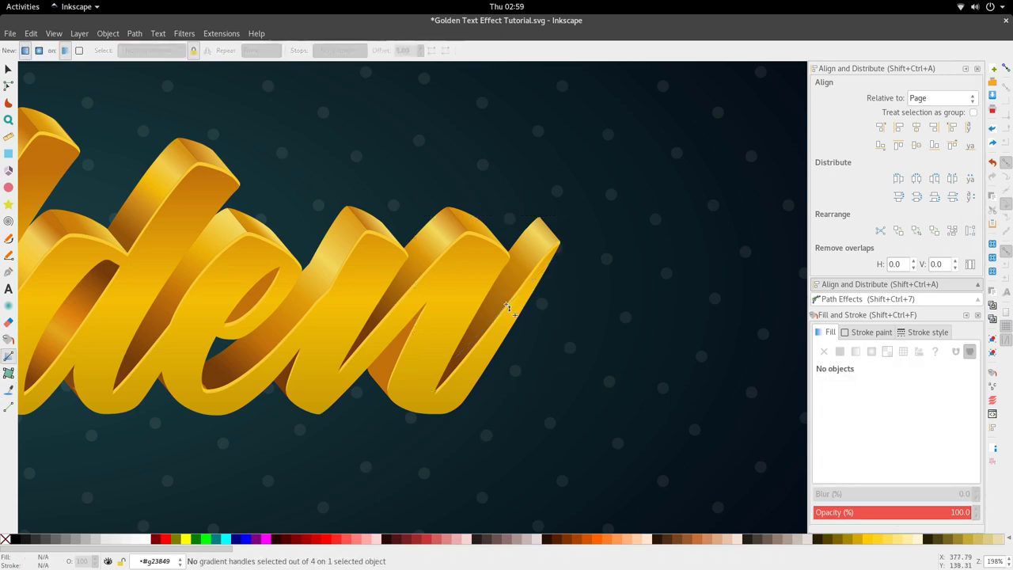
{"action": "left_click", "coordinate": [503, 304]}
{"action": "left_click", "coordinate": [498, 315]}
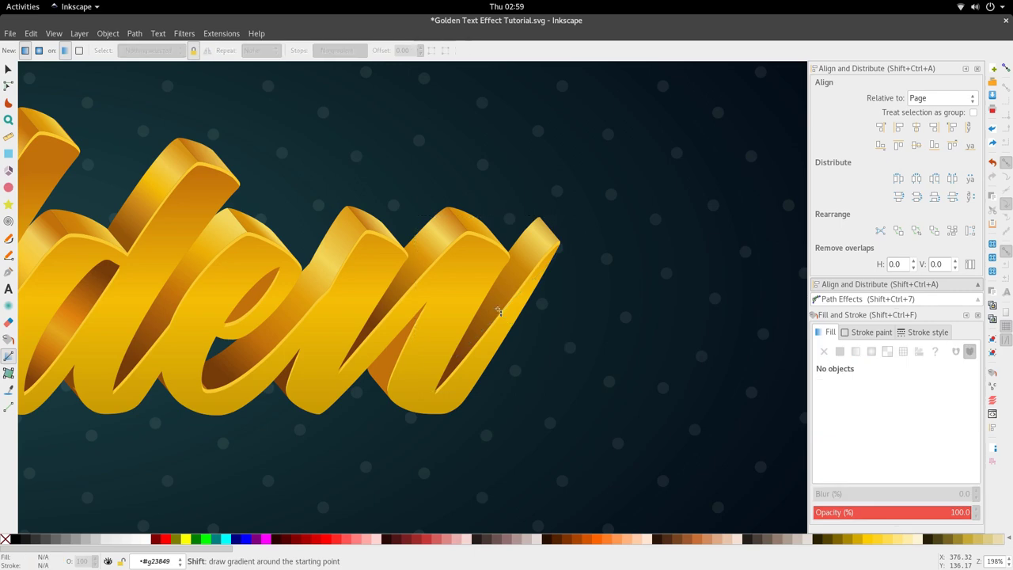
{"action": "left_click", "coordinate": [494, 321]}
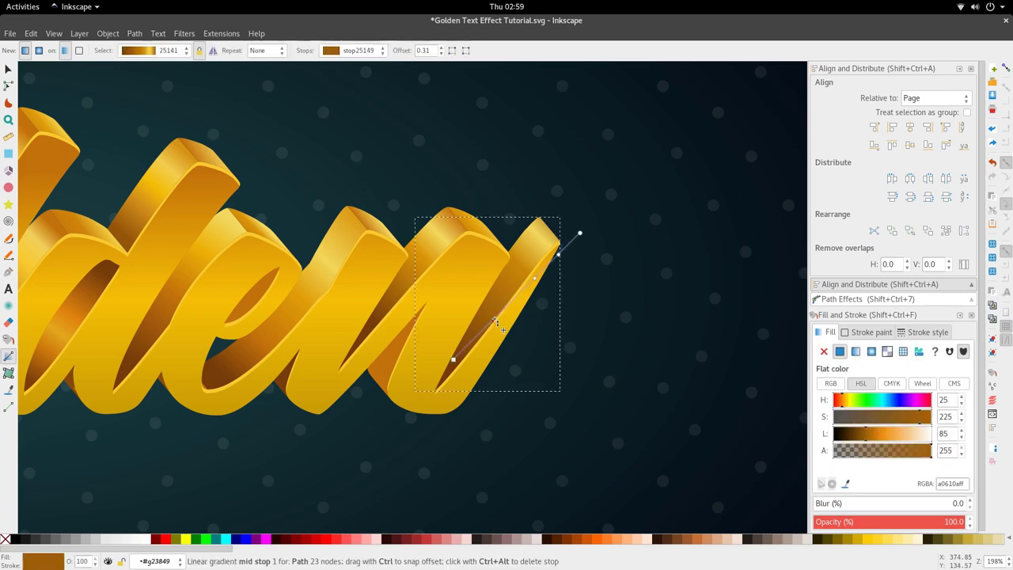
{"action": "key", "text": "d"}
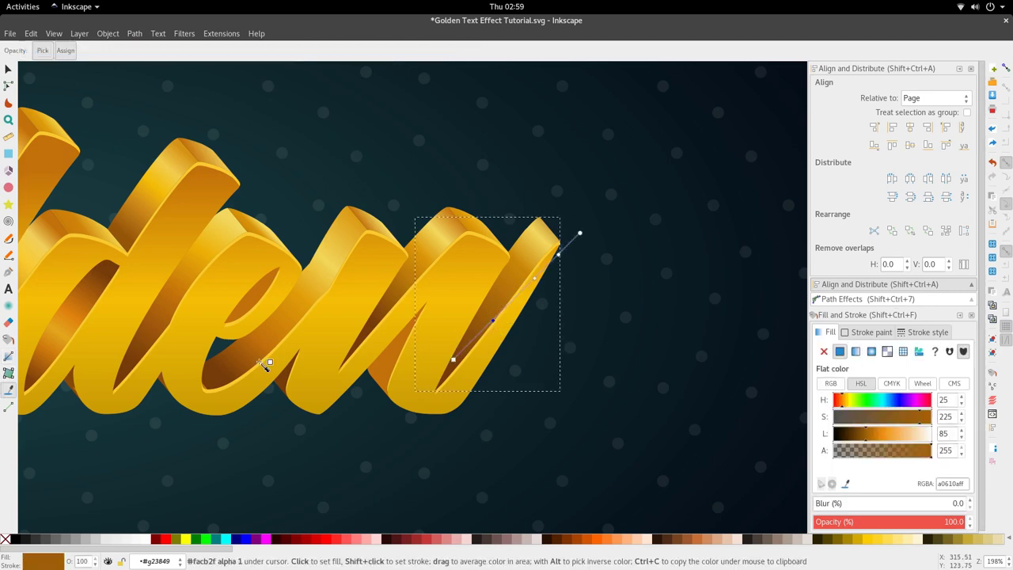
{"action": "left_click", "coordinate": [410, 356]}
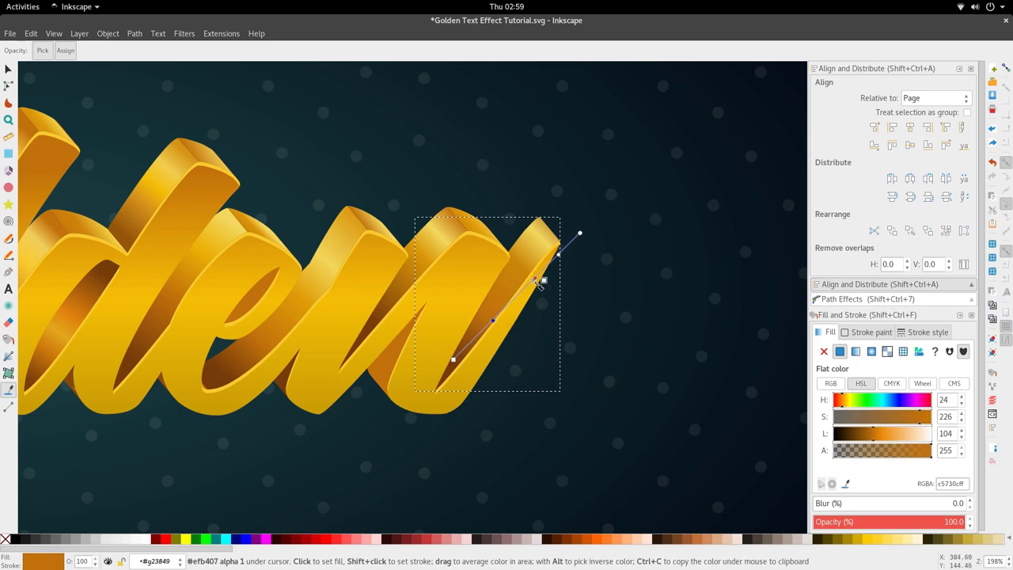
Step: Add another stop at offset 0.50 of the last stem's gradient and try a bright gold sampled from the lettering on it
{"action": "key", "text": "g"}
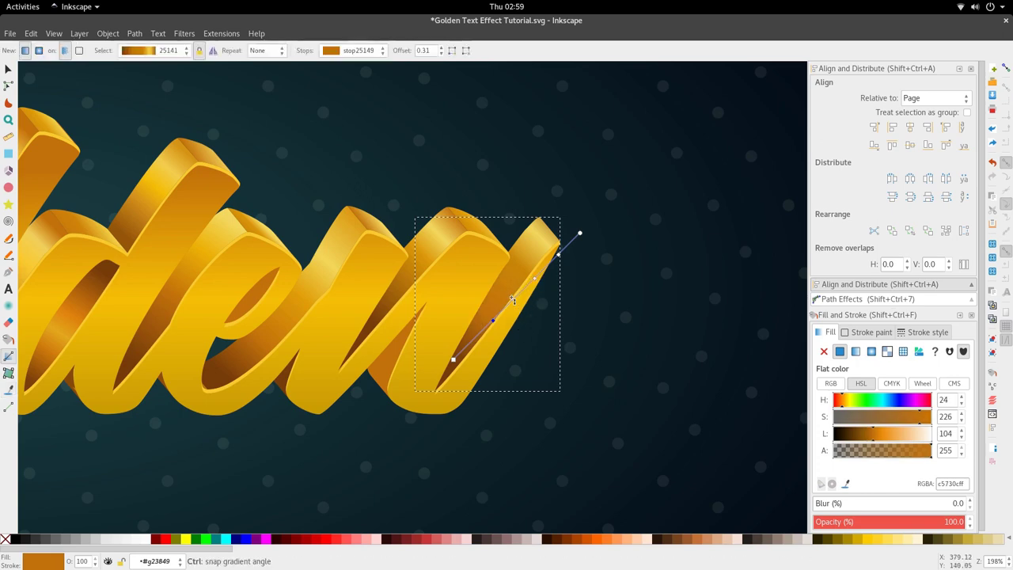
{"action": "double_click", "coordinate": [513, 300]}
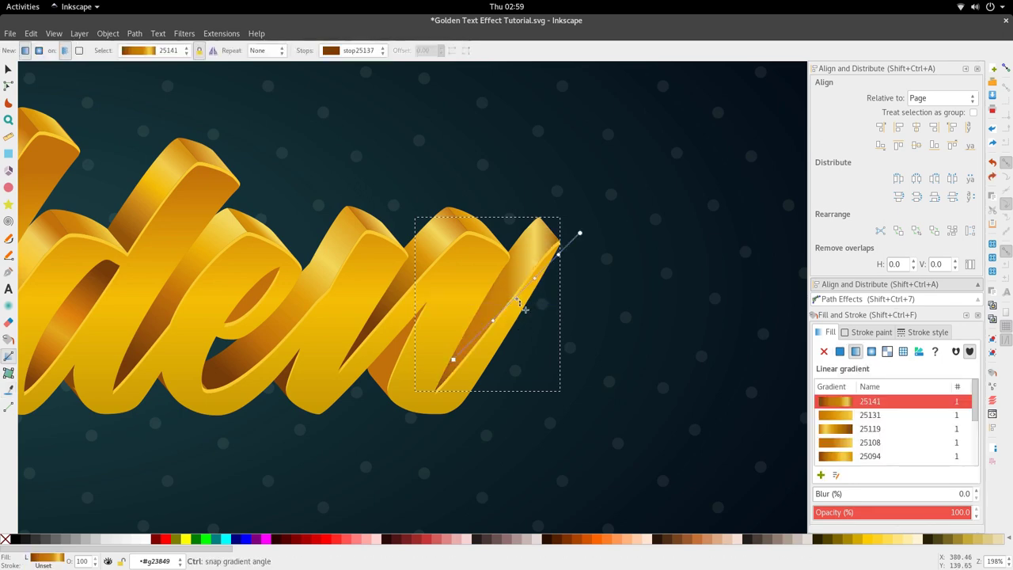
{"action": "left_click", "coordinate": [519, 299]}
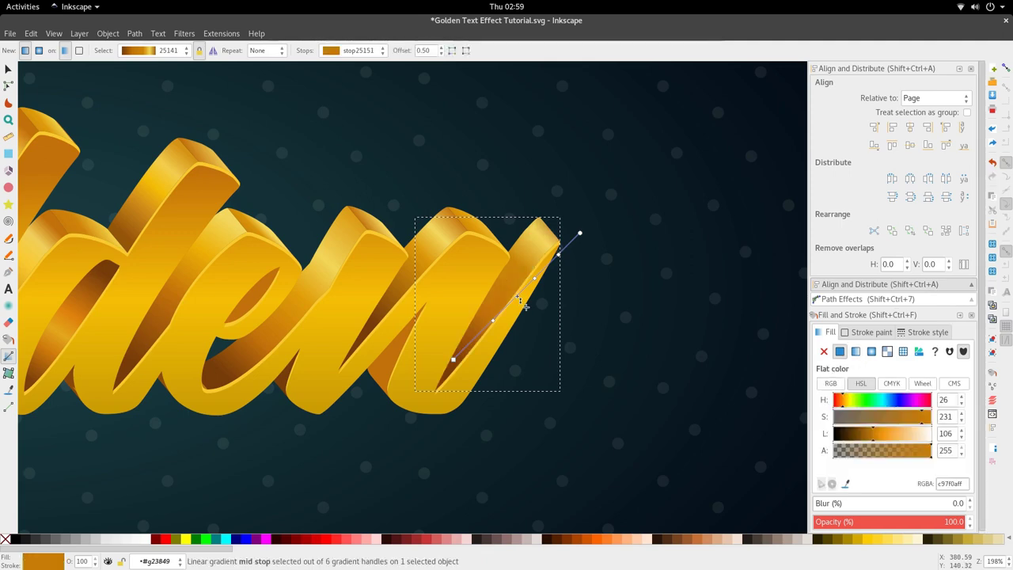
{"action": "key", "text": "d"}
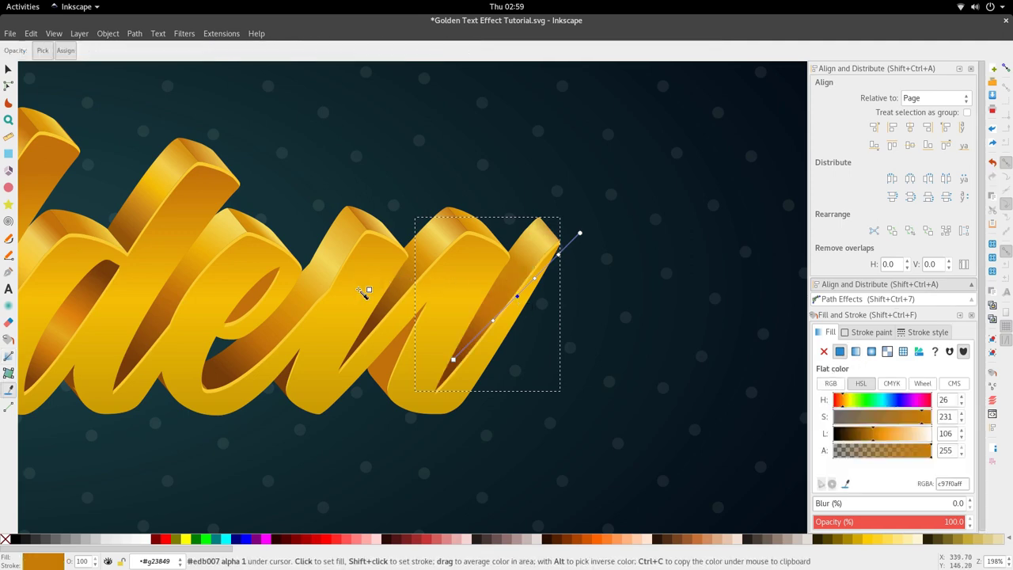
{"action": "key", "text": "s"}
{"action": "key", "text": "5"}
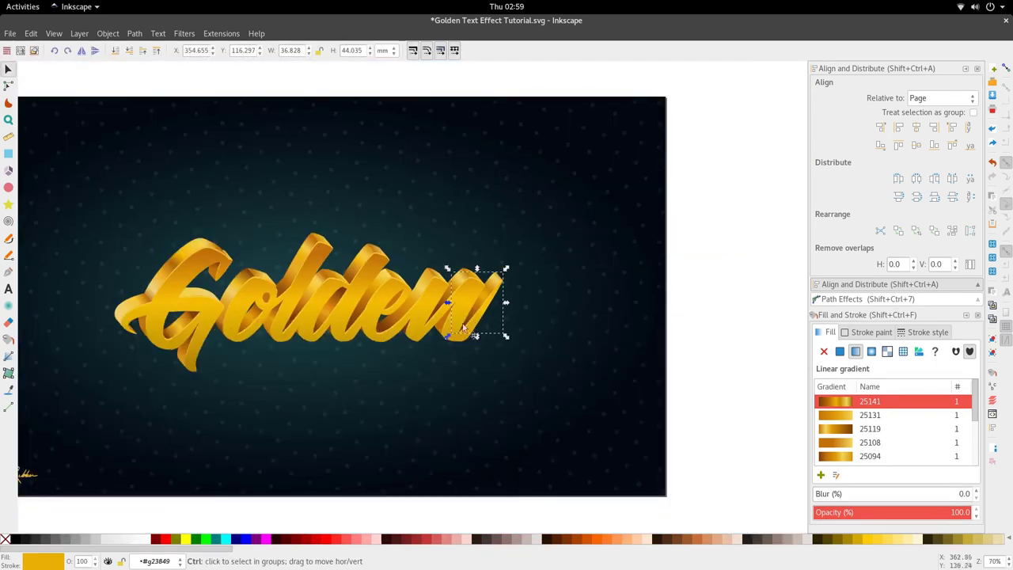
{"action": "scroll", "coordinate": [506, 308], "scroll_direction": "left", "scroll_amount": 1}
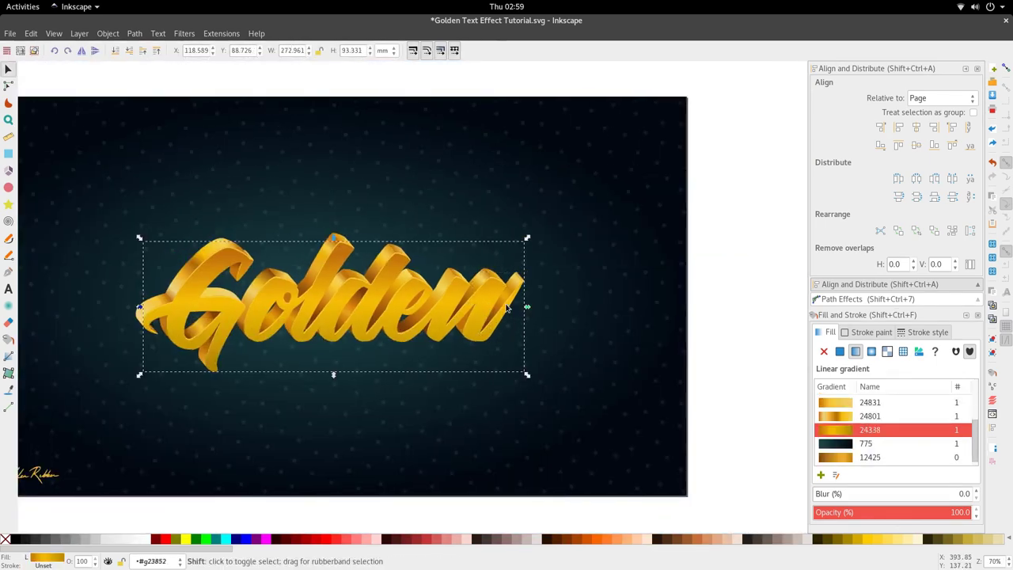
{"action": "scroll", "coordinate": [518, 306], "scroll_direction": "up", "scroll_amount": 4}
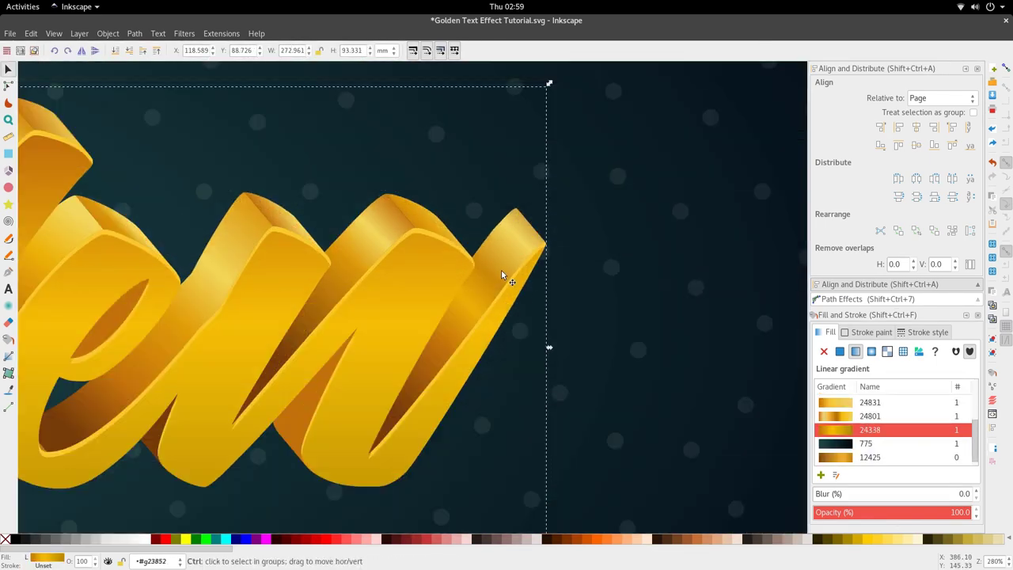
Step: Undo the last stop colour, and recolour the stop just above it with bright gold sampled from the lettering's front
{"action": "key", "text": "ctrl+z"}
{"action": "double_click", "coordinate": [496, 264]}
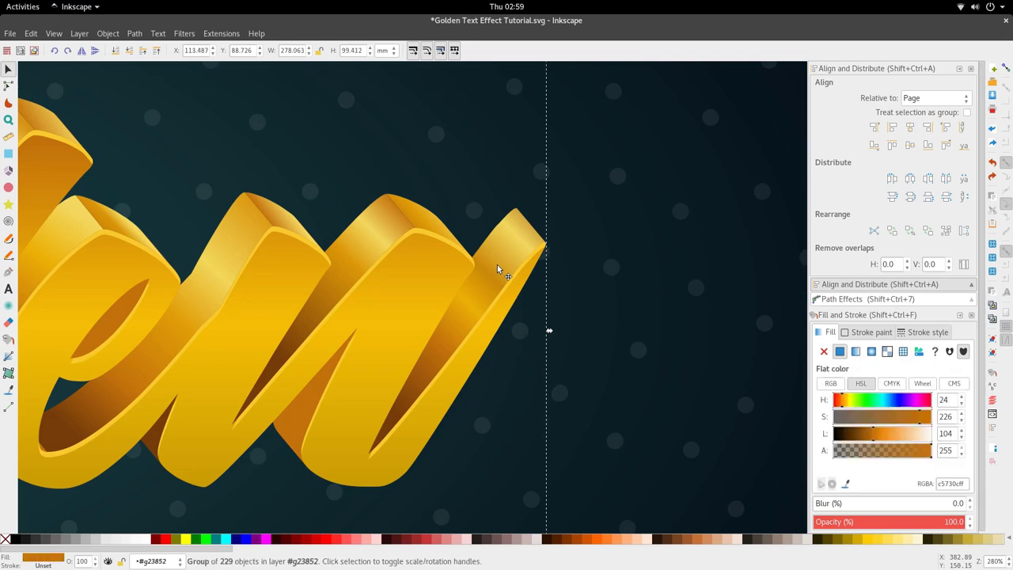
{"action": "double_click", "coordinate": [497, 264]}
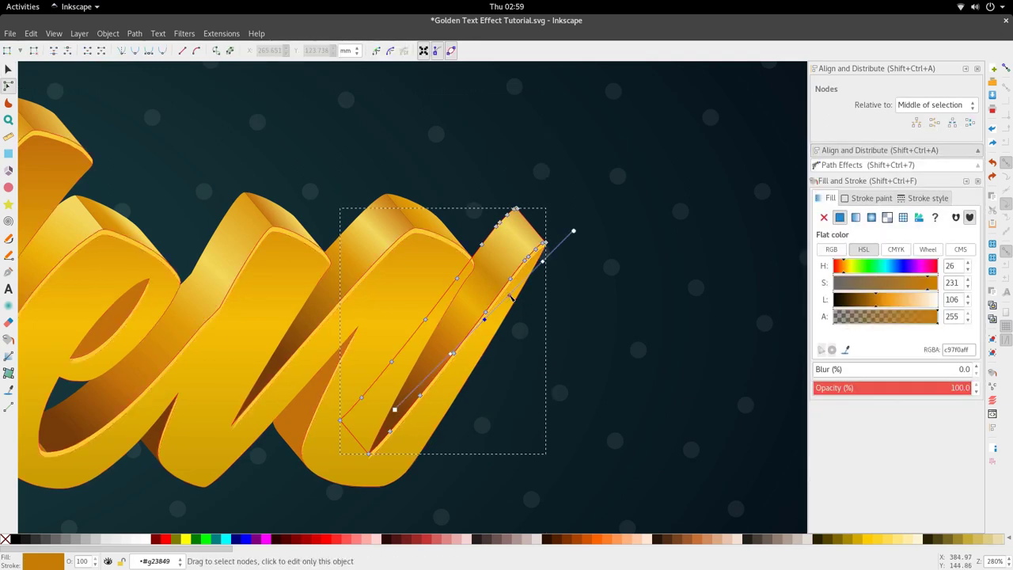
{"action": "key", "text": "d"}
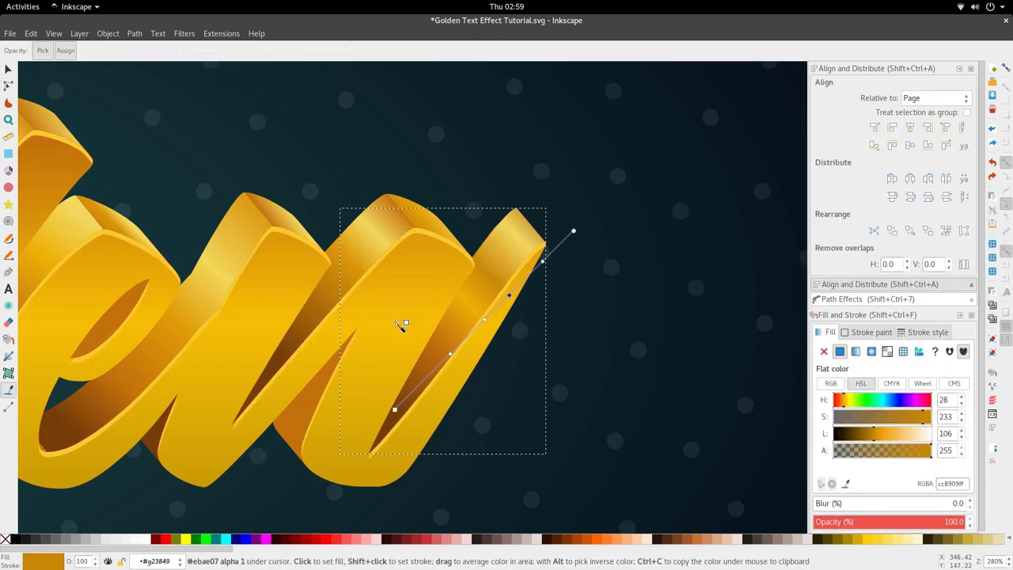
{"action": "scroll", "coordinate": [469, 323], "scroll_direction": "down", "scroll_amount": 2}
{"action": "key", "text": "s"}
{"action": "scroll", "coordinate": [478, 340], "scroll_direction": "down", "scroll_amount": 2}
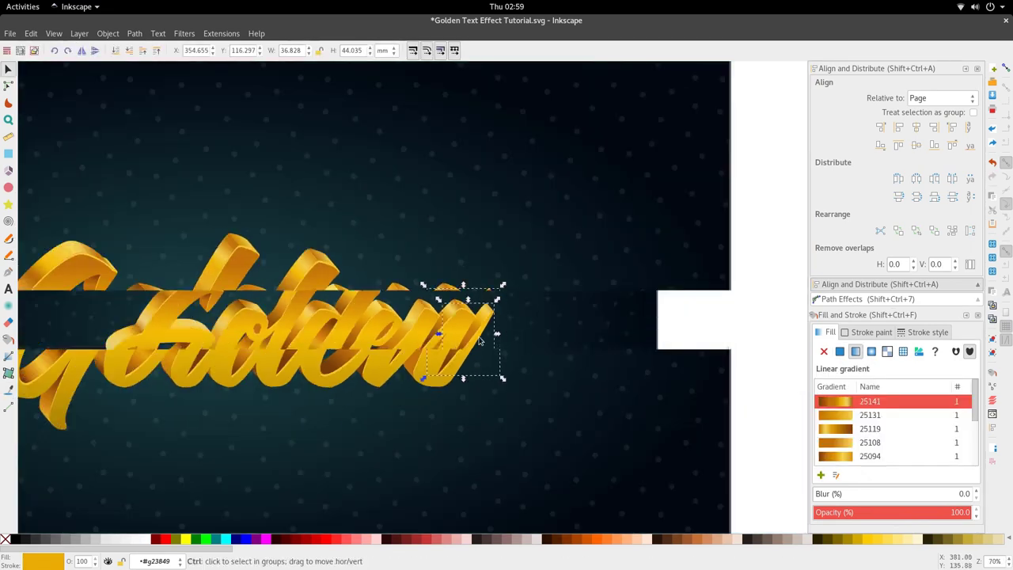
Step: Examine the side-face shading across the whole "Golden" lettering, from full view to close-up, for faces still unshaded
{"action": "left_click", "coordinate": [488, 345]}
{"action": "scroll", "coordinate": [451, 327], "scroll_direction": "down", "scroll_amount": 2}
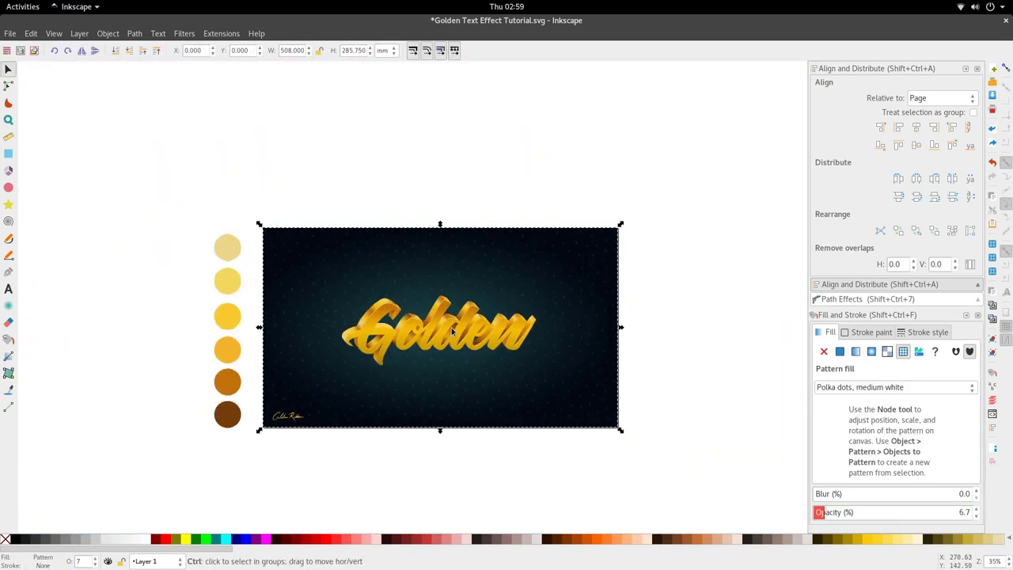
{"action": "scroll", "coordinate": [451, 326], "scroll_direction": "up", "scroll_amount": 4}
{"action": "scroll", "coordinate": [198, 233], "scroll_direction": "down", "scroll_amount": 2}
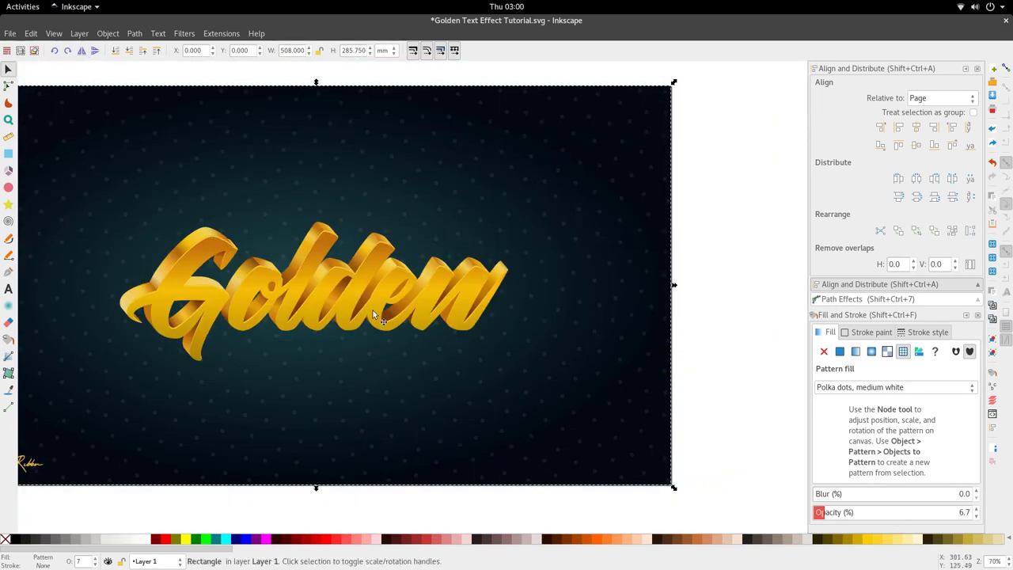
{"action": "scroll", "coordinate": [373, 314], "scroll_direction": "up", "scroll_amount": 3}
{"action": "scroll", "coordinate": [335, 310], "scroll_direction": "left", "scroll_amount": 5, "text": "shift"}
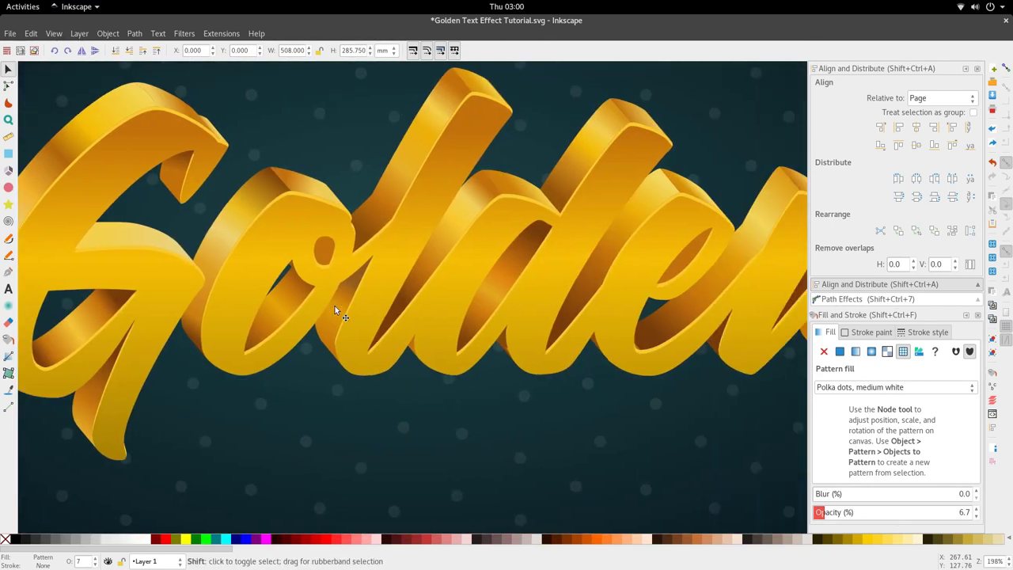
{"action": "scroll", "coordinate": [334, 306], "scroll_direction": "right", "scroll_amount": 5}
{"action": "scroll", "coordinate": [370, 246], "scroll_direction": "left", "scroll_amount": 3}
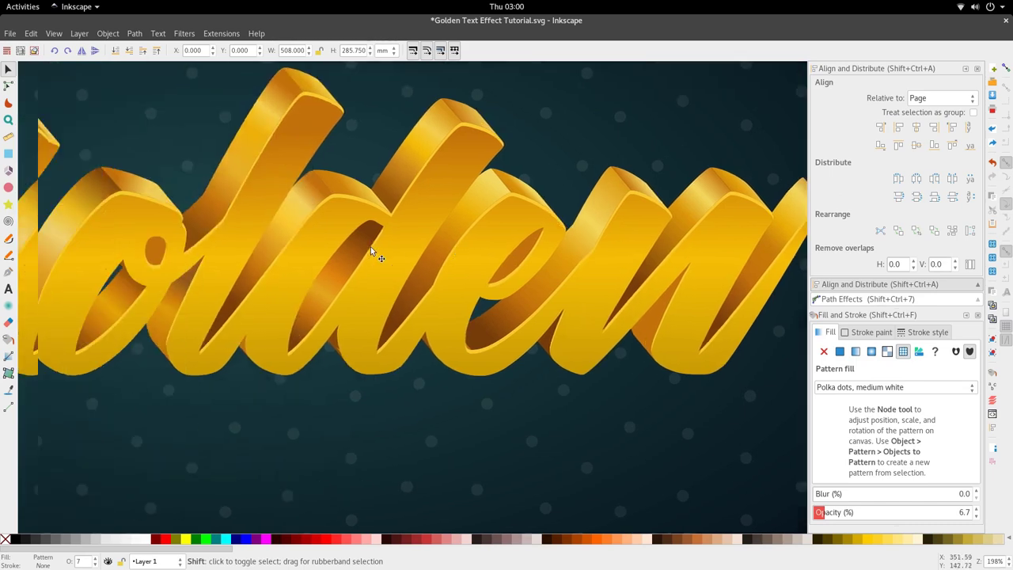
{"action": "scroll", "coordinate": [370, 246], "scroll_direction": "left", "scroll_amount": 4}
{"action": "scroll", "coordinate": [370, 247], "scroll_direction": "down", "scroll_amount": 3}
{"action": "scroll", "coordinate": [443, 245], "scroll_direction": "up", "scroll_amount": 4}
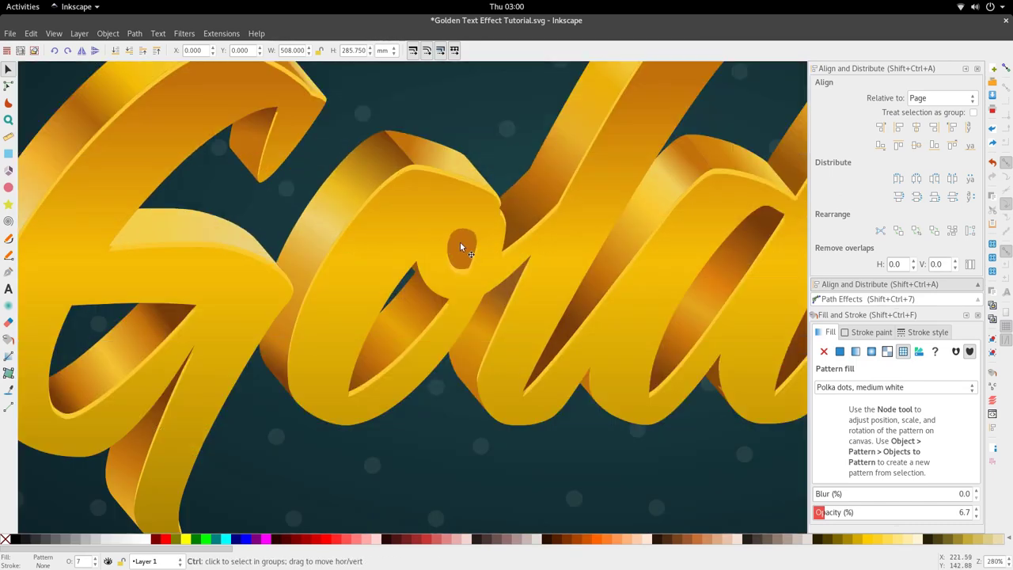
Step: Fill the side face inside the o's small counter with dark brown 773d0b sampled from the lettering
{"action": "key", "text": "Escape"}
{"action": "left_click", "coordinate": [460, 244], "text": "ctrl"}
{"action": "key", "text": "d"}
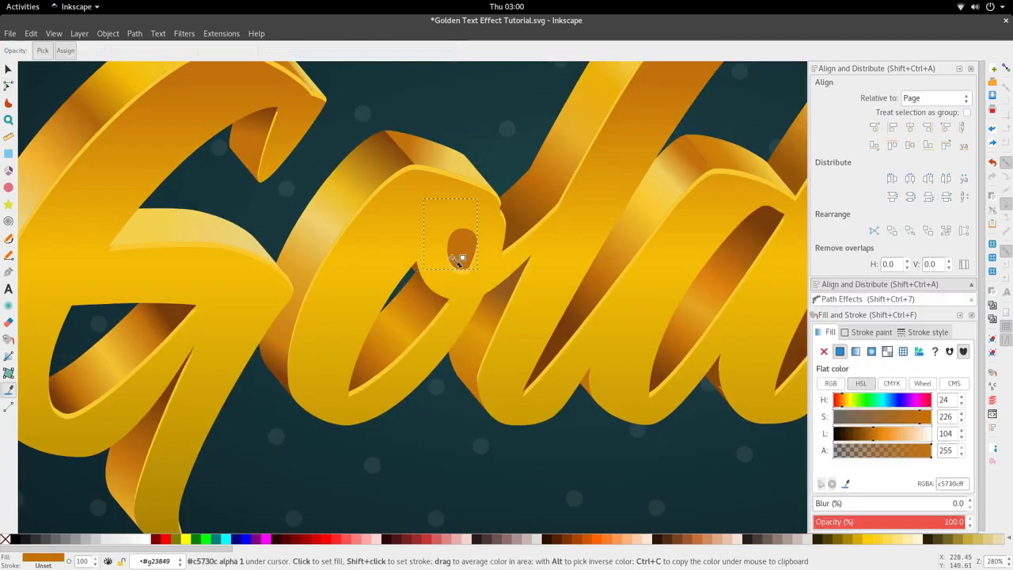
{"action": "left_click_drag", "start_coordinate": [423, 283], "coordinate": [440, 293]}
{"action": "scroll", "coordinate": [443, 294], "scroll_direction": "down", "scroll_amount": 2}
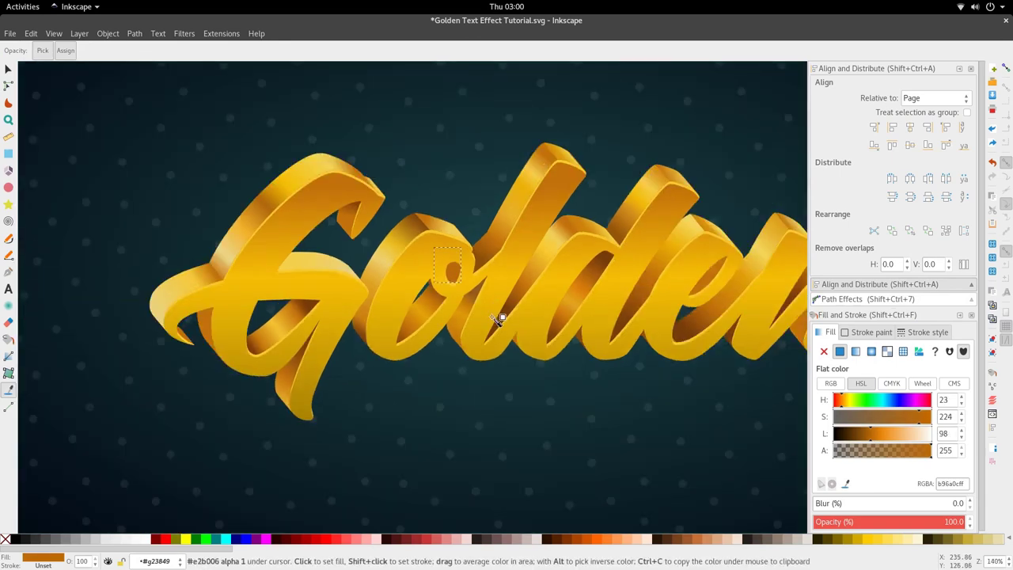
{"action": "left_click", "coordinate": [497, 321]}
{"action": "scroll", "coordinate": [472, 322], "scroll_direction": "down", "scroll_amount": 1}
{"action": "key", "text": "s"}
{"action": "left_click", "coordinate": [462, 341], "text": "ctrl"}
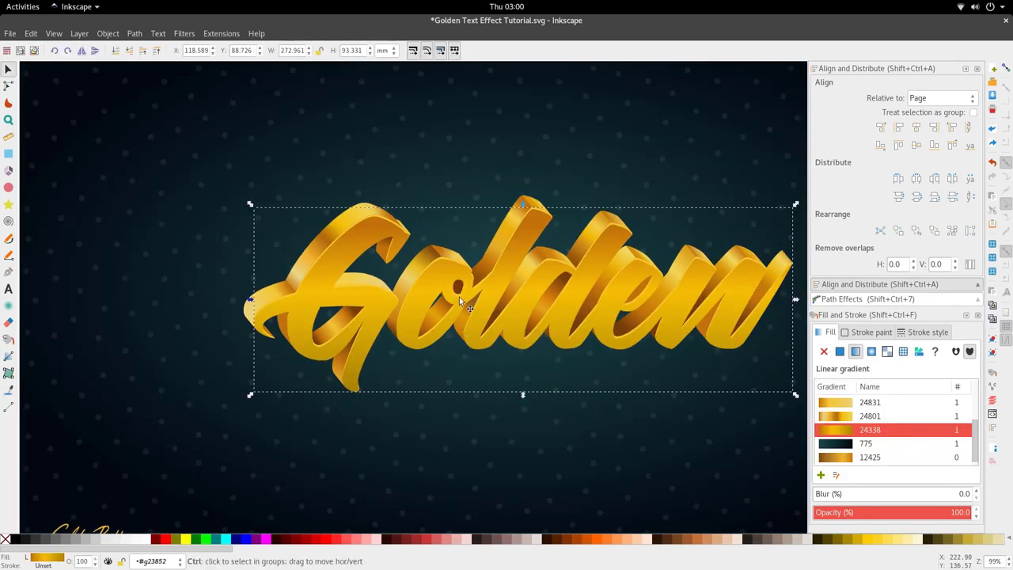
Step: Apply a short linear gradient running downward on the dark brown face inside the o's counter
{"action": "scroll", "coordinate": [459, 297], "scroll_direction": "up", "scroll_amount": 4}
{"action": "key", "text": "Escape"}
{"action": "left_click", "coordinate": [451, 265], "text": "ctrl"}
{"action": "key", "text": "n"}
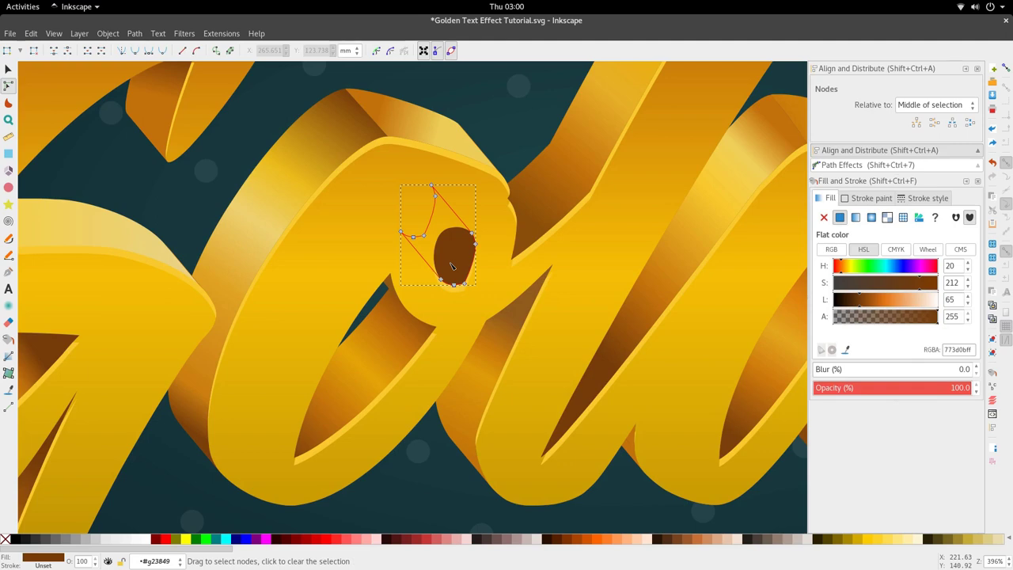
{"action": "key", "text": "g"}
{"action": "left_click_drag", "start_coordinate": [456, 250], "coordinate": [452, 275]}
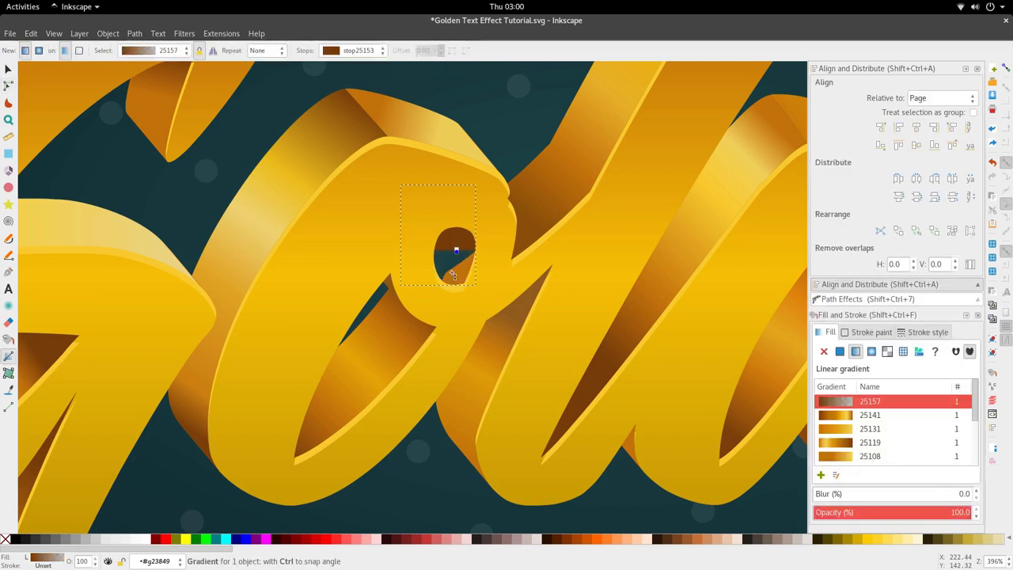
Step: Recolour the end stop of the gradient inside the o's counter with gold f2b907 sampled from the lettering's front
{"action": "key", "text": "d"}
{"action": "left_click", "coordinate": [396, 261]}
{"action": "scroll", "coordinate": [400, 262], "scroll_direction": "down", "scroll_amount": 2}
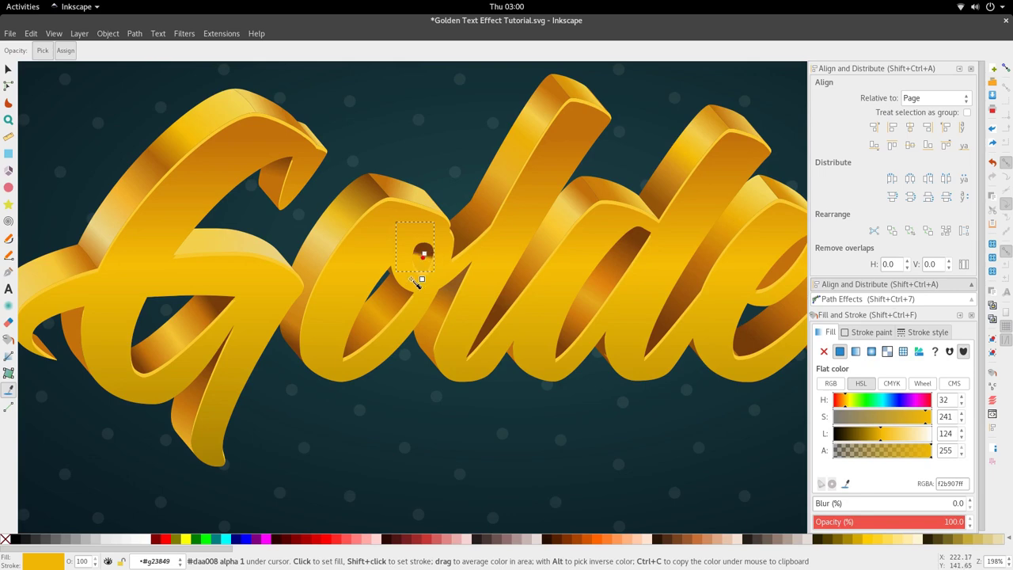
{"action": "key", "text": "s"}
{"action": "scroll", "coordinate": [411, 313], "scroll_direction": "down", "scroll_amount": 3}
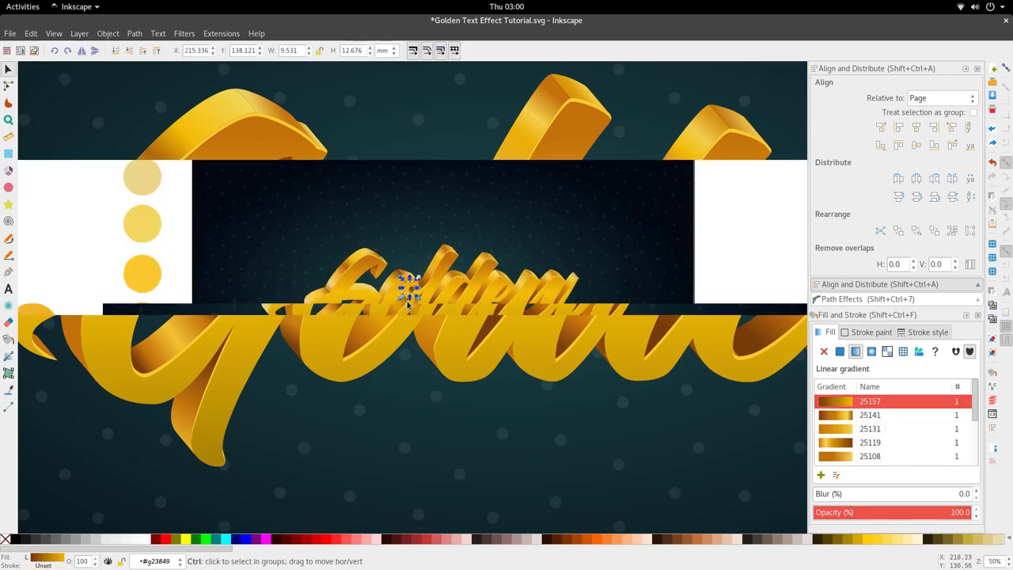
{"action": "left_click", "coordinate": [412, 324]}
{"action": "scroll", "coordinate": [413, 324], "scroll_direction": "up", "scroll_amount": 1}
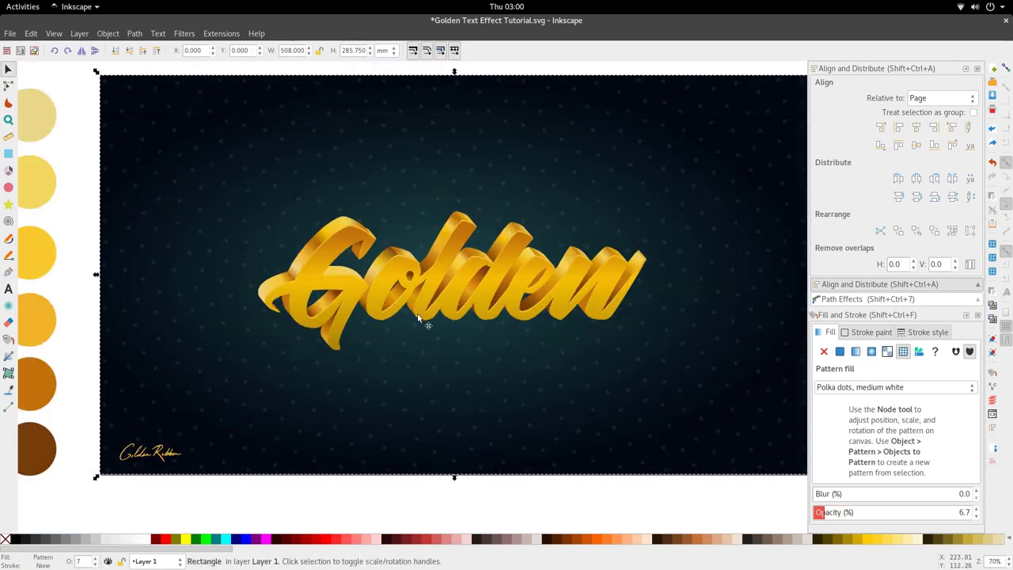
{"action": "scroll", "coordinate": [429, 293], "scroll_direction": "down", "scroll_amount": 1}
{"action": "scroll", "coordinate": [449, 306], "scroll_direction": "up", "scroll_amount": 1}
{"action": "left_click", "coordinate": [448, 313], "text": "ctrl"}
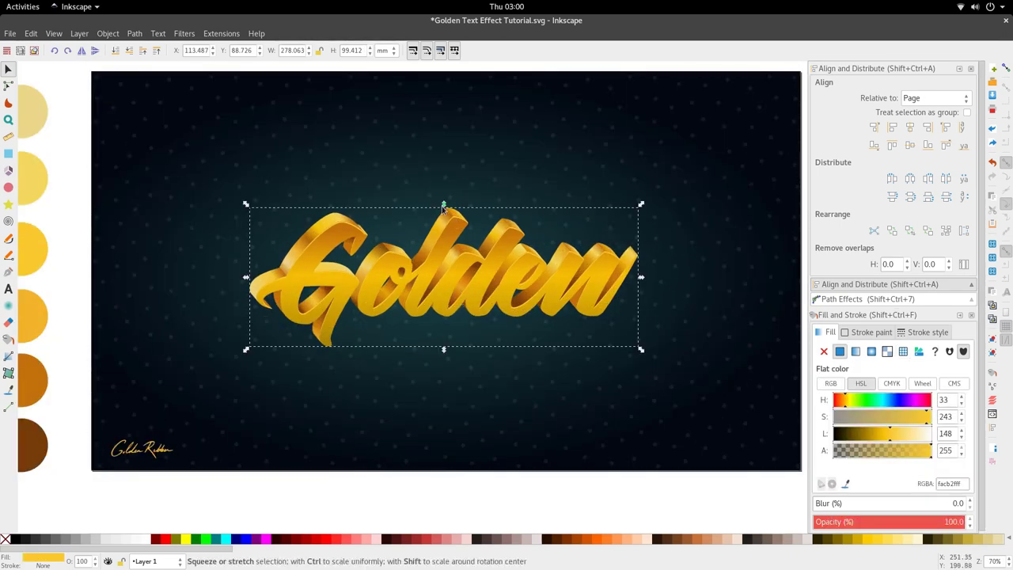
{"action": "left_click_drag", "start_coordinate": [444, 207], "coordinate": [440, 247]}
{"action": "key", "text": "ctrl+z"}
{"action": "scroll", "coordinate": [426, 257], "scroll_direction": "down", "scroll_amount": 1}
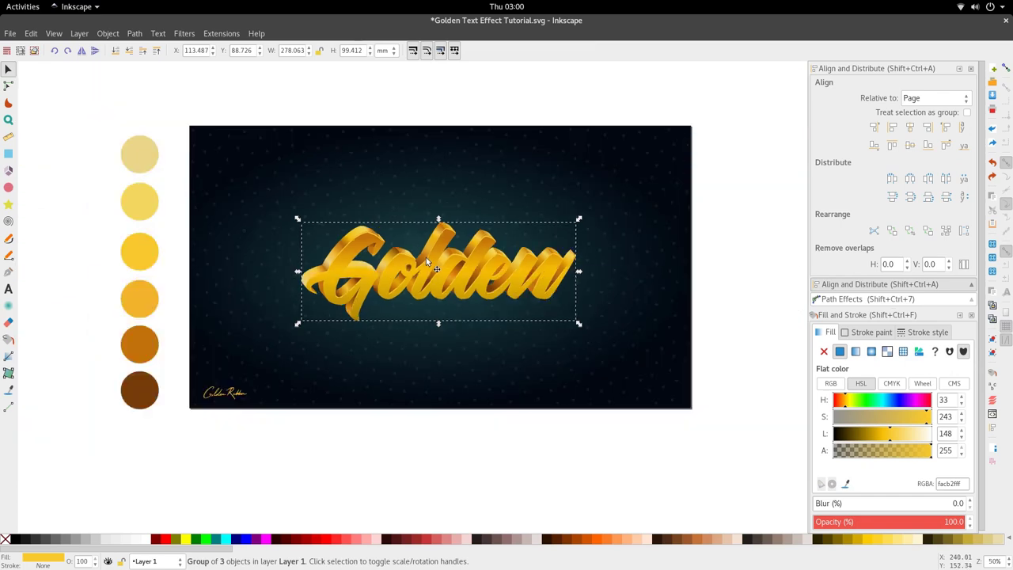
{"action": "scroll", "coordinate": [419, 305], "scroll_direction": "up", "scroll_amount": 3}
{"action": "key", "text": "Escape"}
Step: Duplicate the lettering's front face and squash the copy to about 29 mm high, placed just below the lettering
{"action": "double_click", "coordinate": [418, 307]}
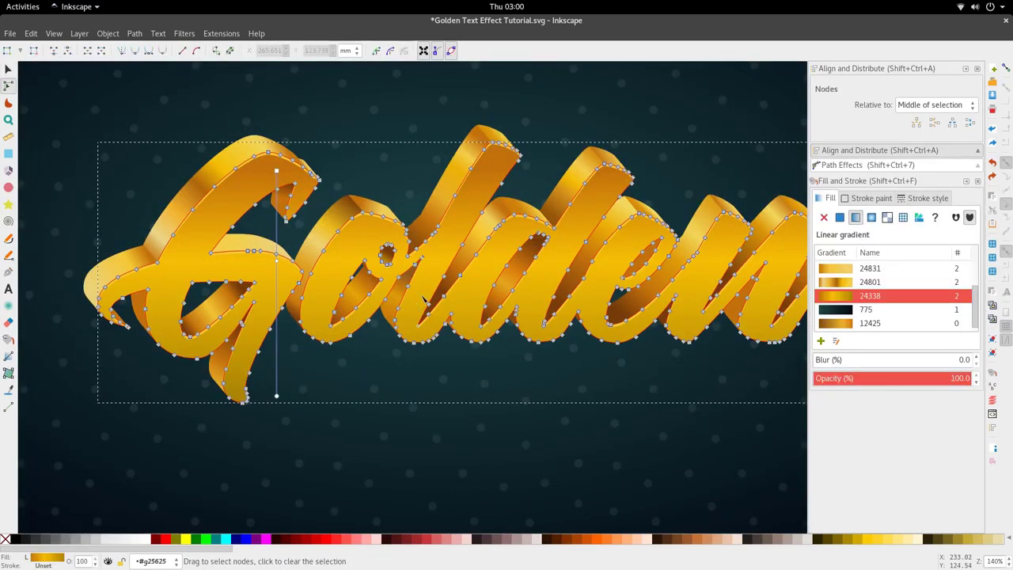
{"action": "key", "text": "s"}
{"action": "scroll", "coordinate": [432, 254], "scroll_direction": "down", "scroll_amount": 1}
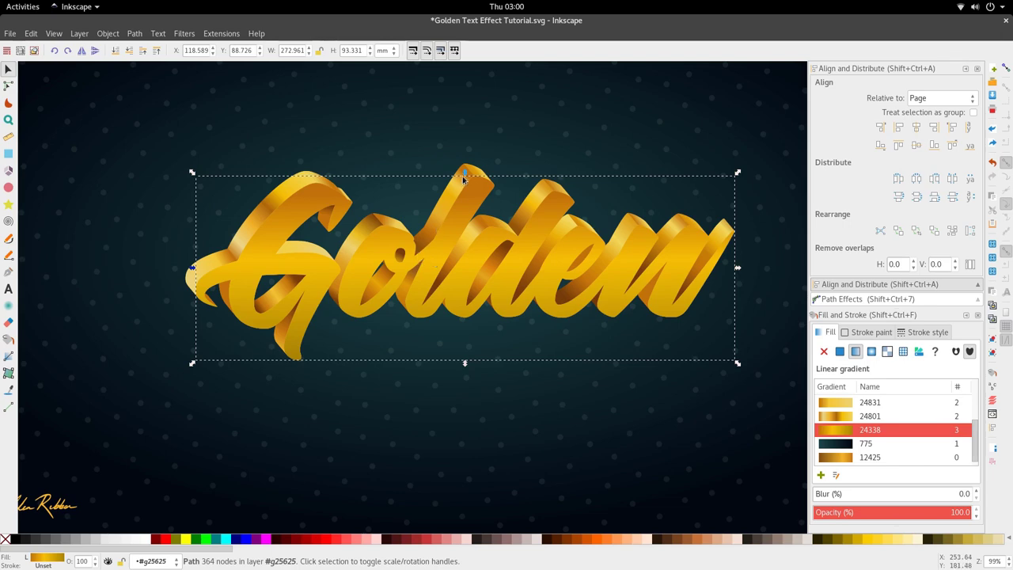
{"action": "left_click_drag", "start_coordinate": [465, 178], "coordinate": [454, 374]}
{"action": "scroll", "coordinate": [454, 375], "scroll_direction": "down", "scroll_amount": 4}
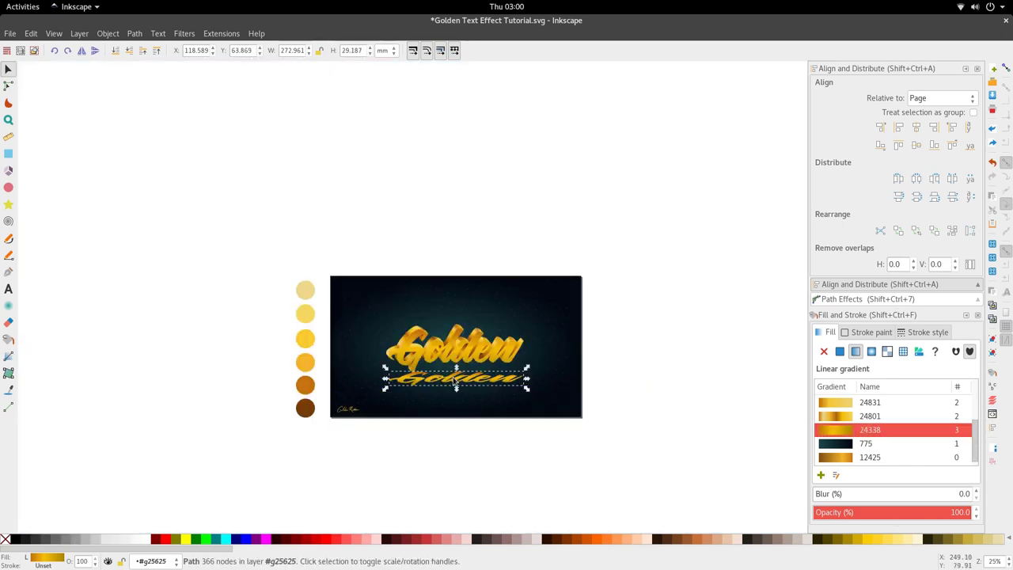
{"action": "scroll", "coordinate": [453, 378], "scroll_direction": "up", "scroll_amount": 2}
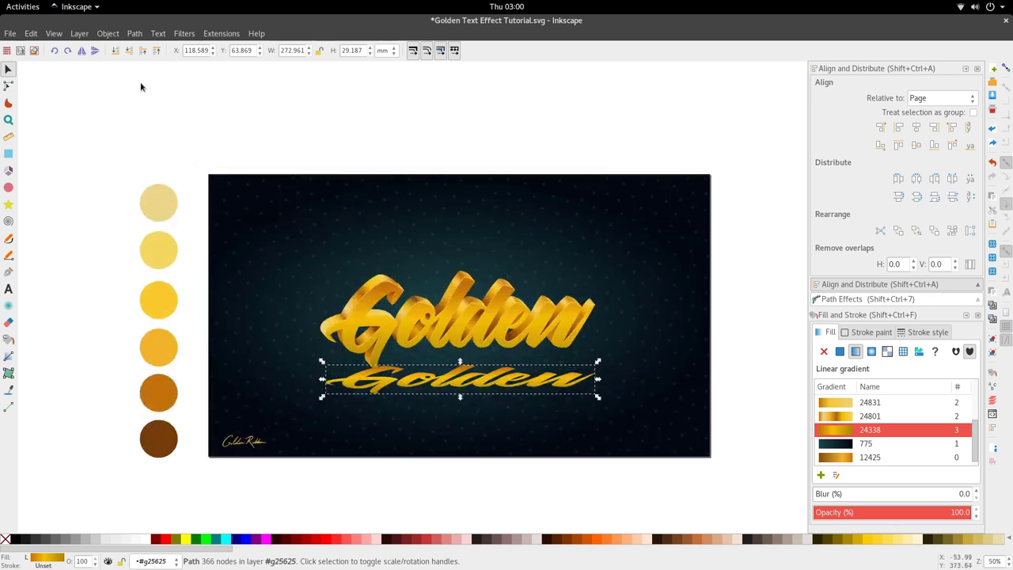
Step: Flip the squashed copy vertically and fill it with near-black 020913 sampled from the background
{"action": "left_click", "coordinate": [95, 50]}
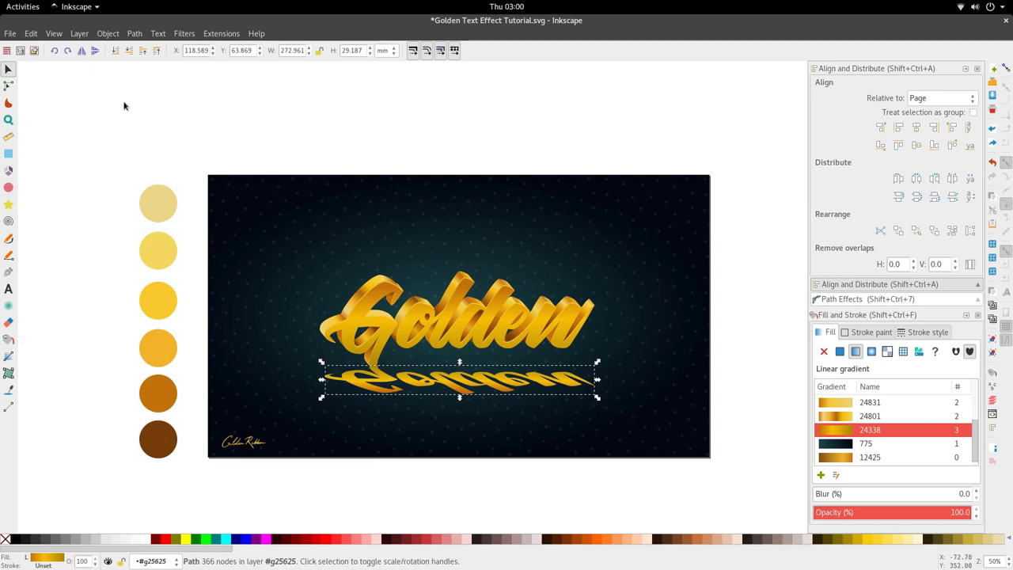
{"action": "key", "text": "d"}
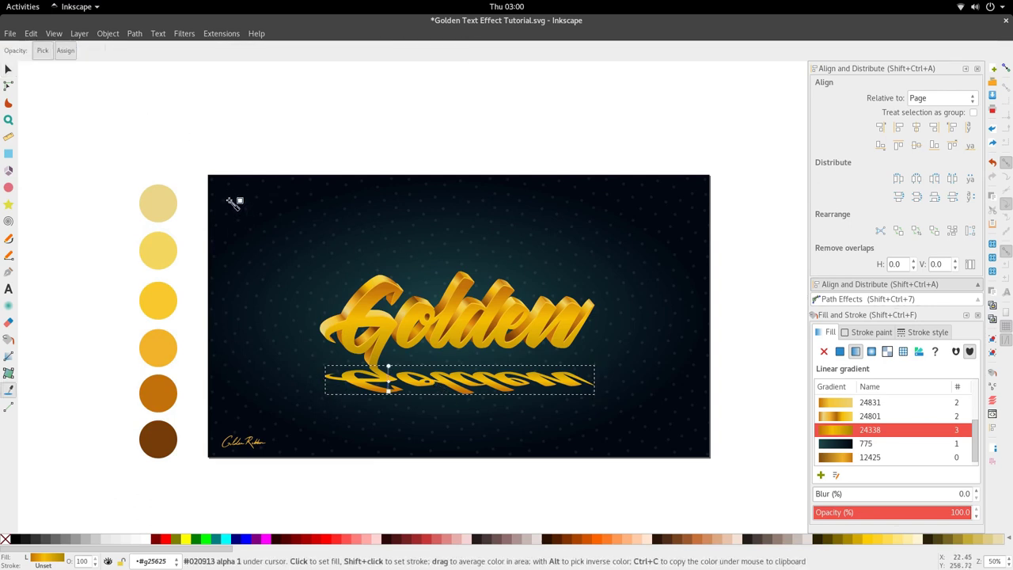
{"action": "left_click", "coordinate": [327, 252]}
{"action": "key", "text": "s"}
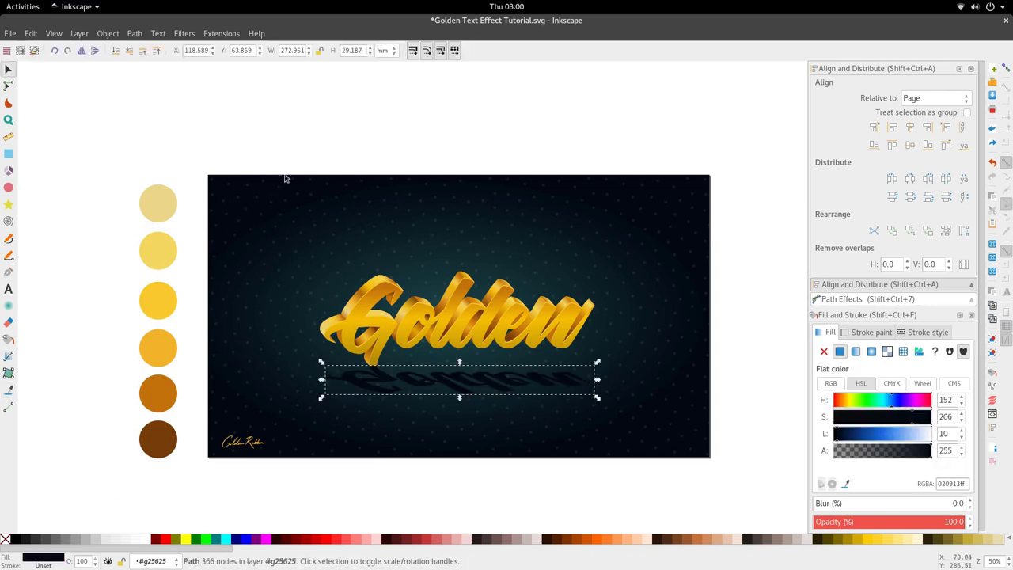
Step: Blur the dark copy by 2.4% as a soft shadow and lower it behind the lettering
{"action": "left_click", "coordinate": [818, 503]}
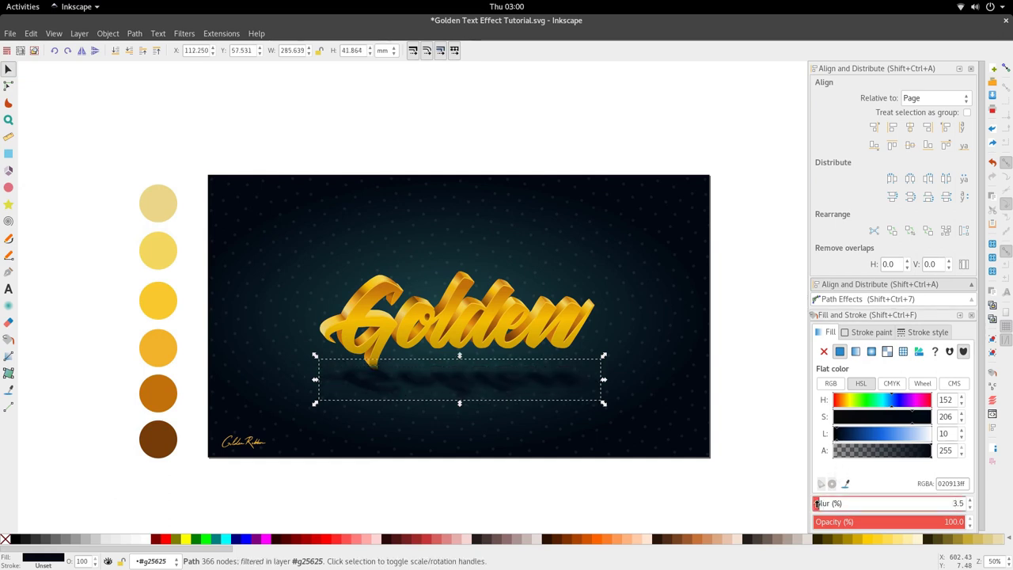
{"action": "left_click", "coordinate": [817, 504]}
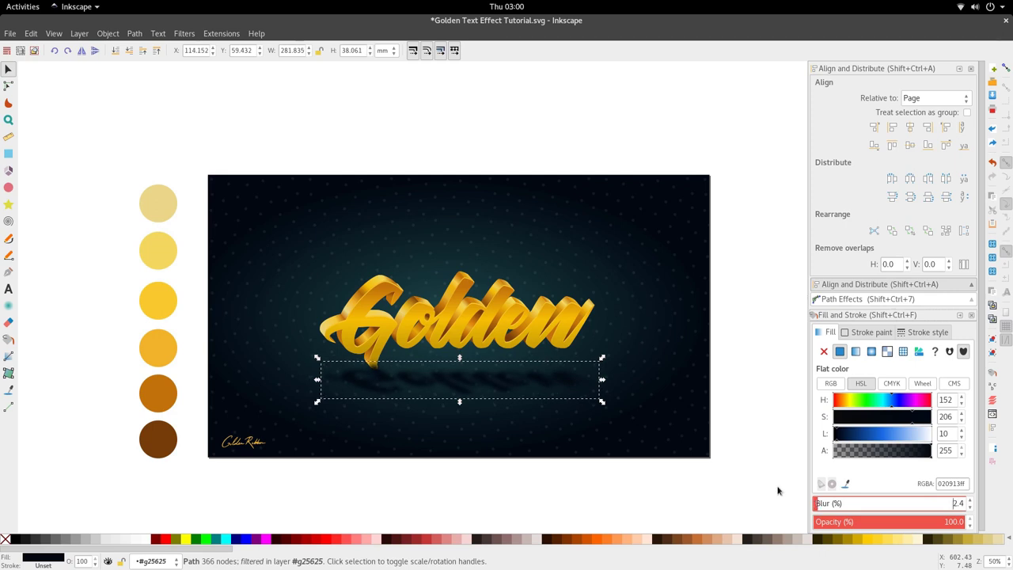
{"action": "scroll", "coordinate": [364, 383], "scroll_direction": "up", "scroll_amount": 1}
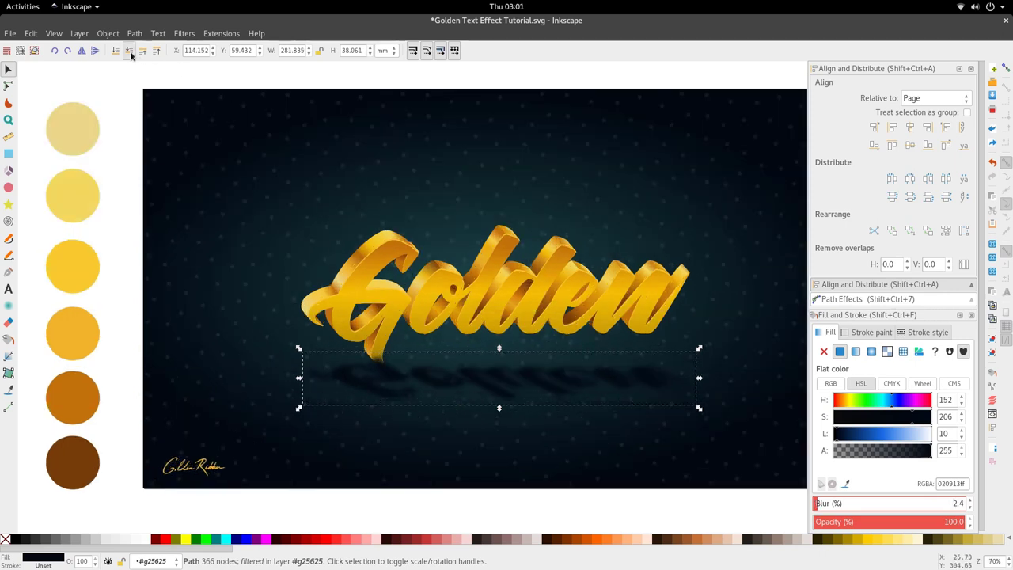
{"action": "scroll", "coordinate": [451, 234], "scroll_direction": "down", "scroll_amount": 3}
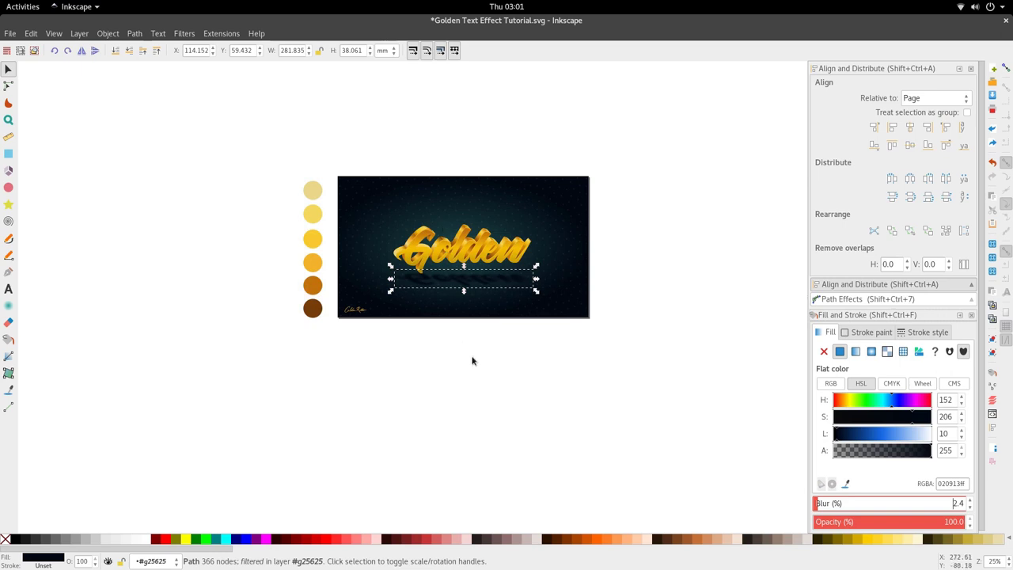
{"action": "left_click", "coordinate": [471, 321]}
{"action": "scroll", "coordinate": [473, 318], "scroll_direction": "up", "scroll_amount": 1}
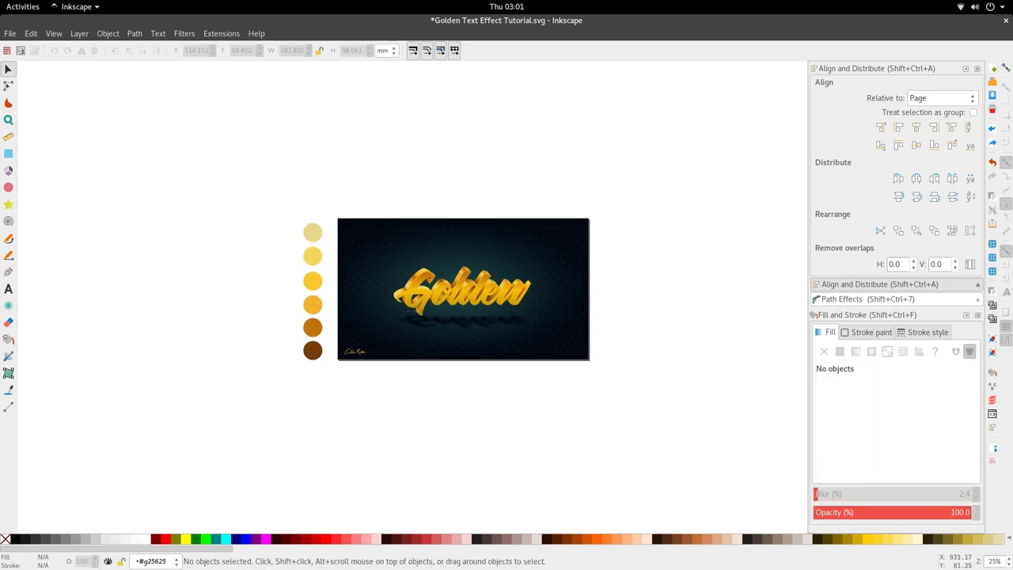
Step: Flip the blurred shadow back upright and move it up directly beneath the base of the lettering
{"action": "scroll", "coordinate": [412, 326], "scroll_direction": "up", "scroll_amount": 3}
{"action": "left_click", "coordinate": [433, 282]}
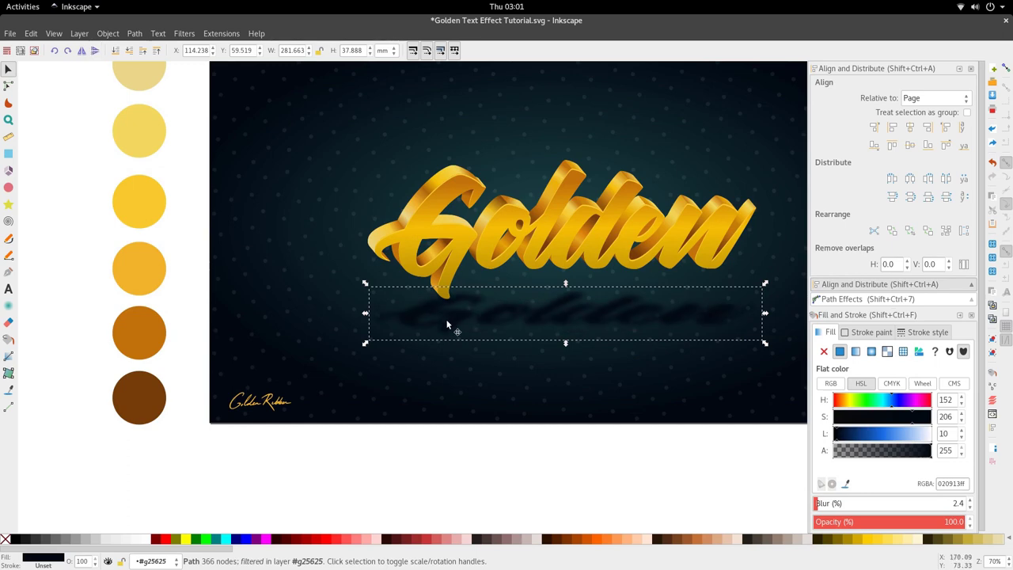
{"action": "left_click_drag", "start_coordinate": [447, 323], "coordinate": [456, 290]}
{"action": "scroll", "coordinate": [456, 290], "scroll_direction": "down", "scroll_amount": 2}
{"action": "scroll", "coordinate": [456, 289], "scroll_direction": "up", "scroll_amount": 1}
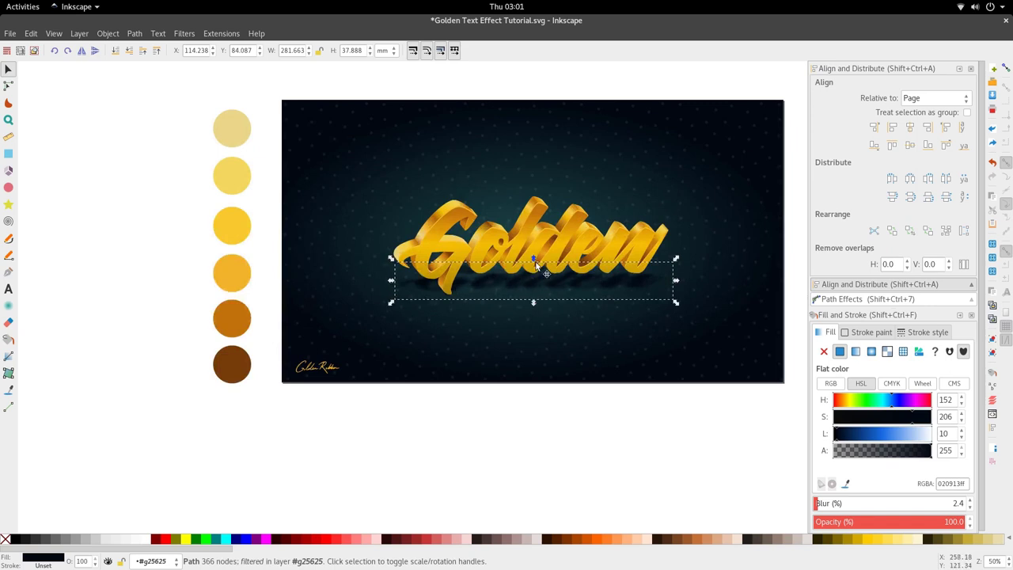
Step: Reduce the shadow's height to about 34 mm from its upper edge, and view the whole artwork
{"action": "left_click_drag", "start_coordinate": [534, 260], "coordinate": [534, 263]}
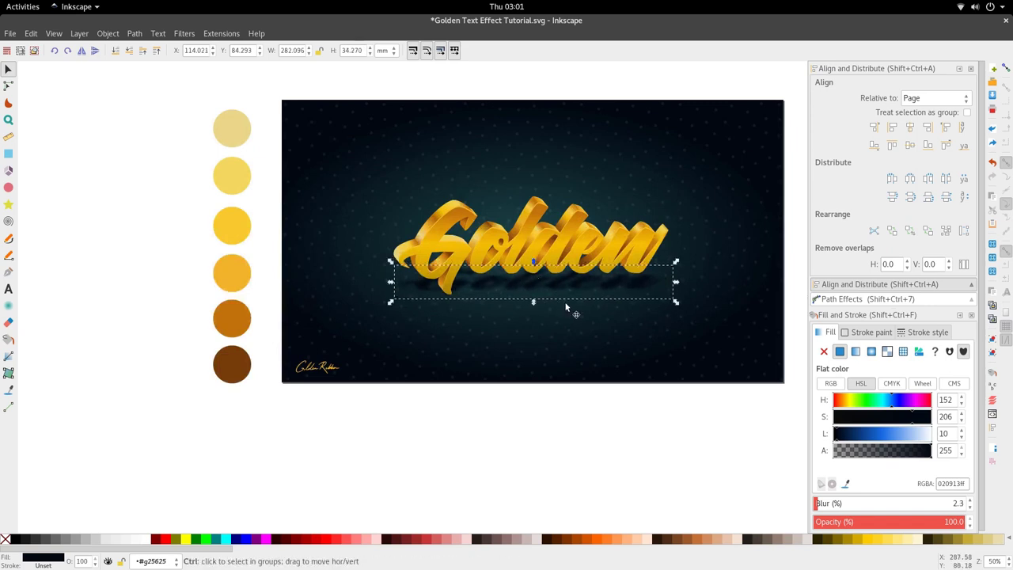
{"action": "scroll", "coordinate": [583, 339], "scroll_direction": "up", "scroll_amount": 1}
{"action": "left_click", "coordinate": [567, 314]}
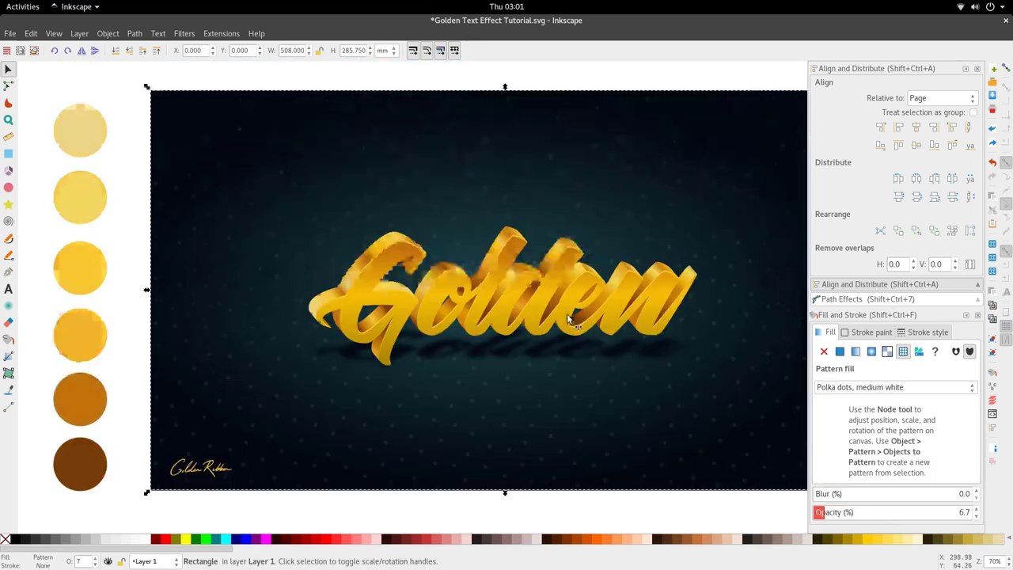
{"action": "scroll", "coordinate": [566, 313], "scroll_direction": "down", "scroll_amount": 1}
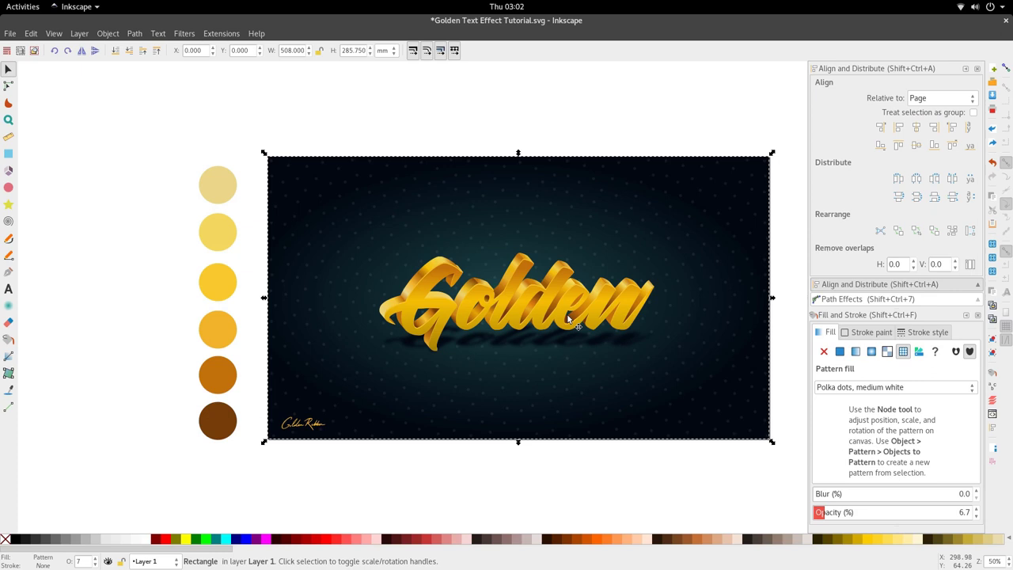
{"action": "left_click", "coordinate": [22, 7]}
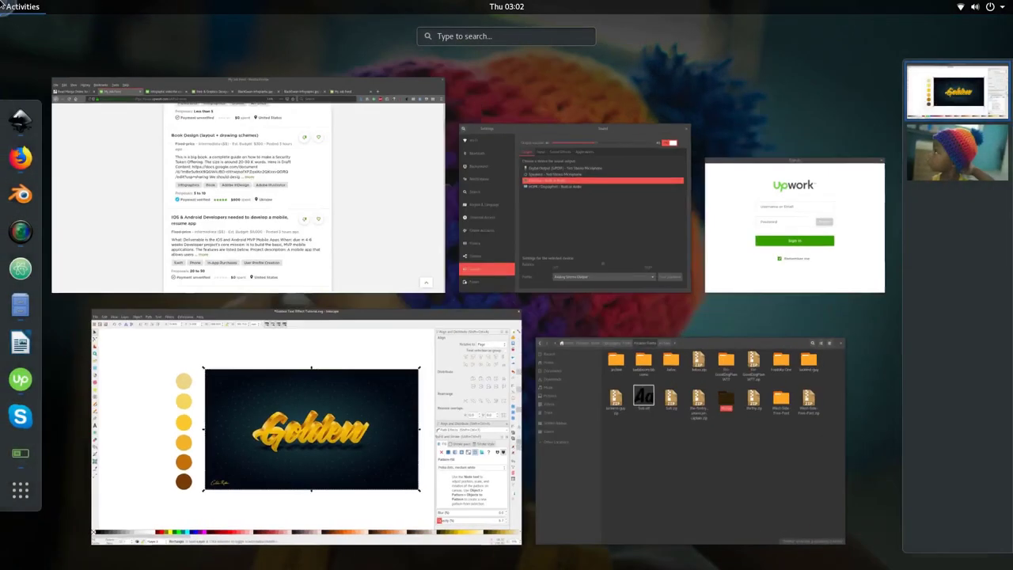
{"action": "left_click", "coordinate": [20, 232]}
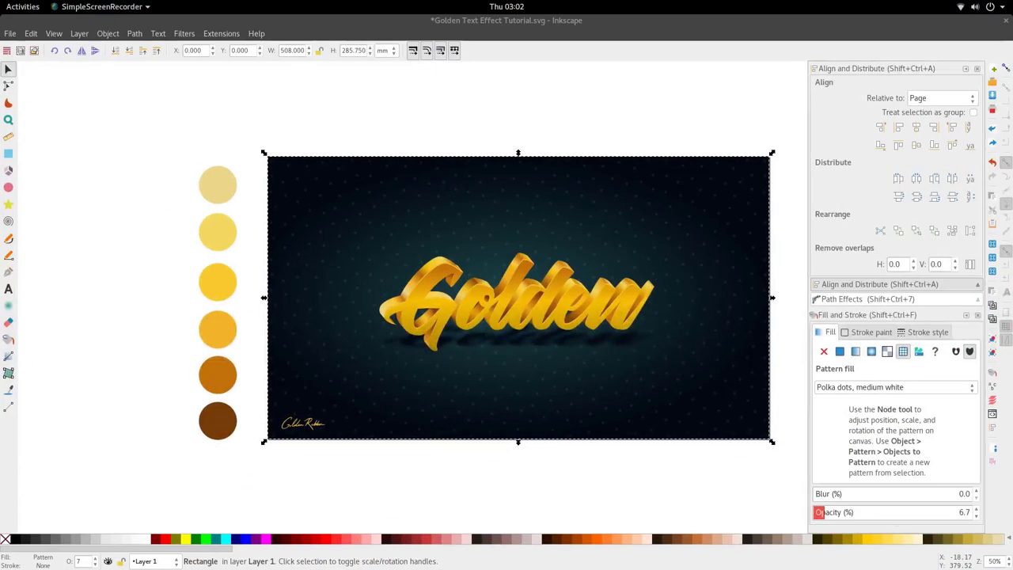